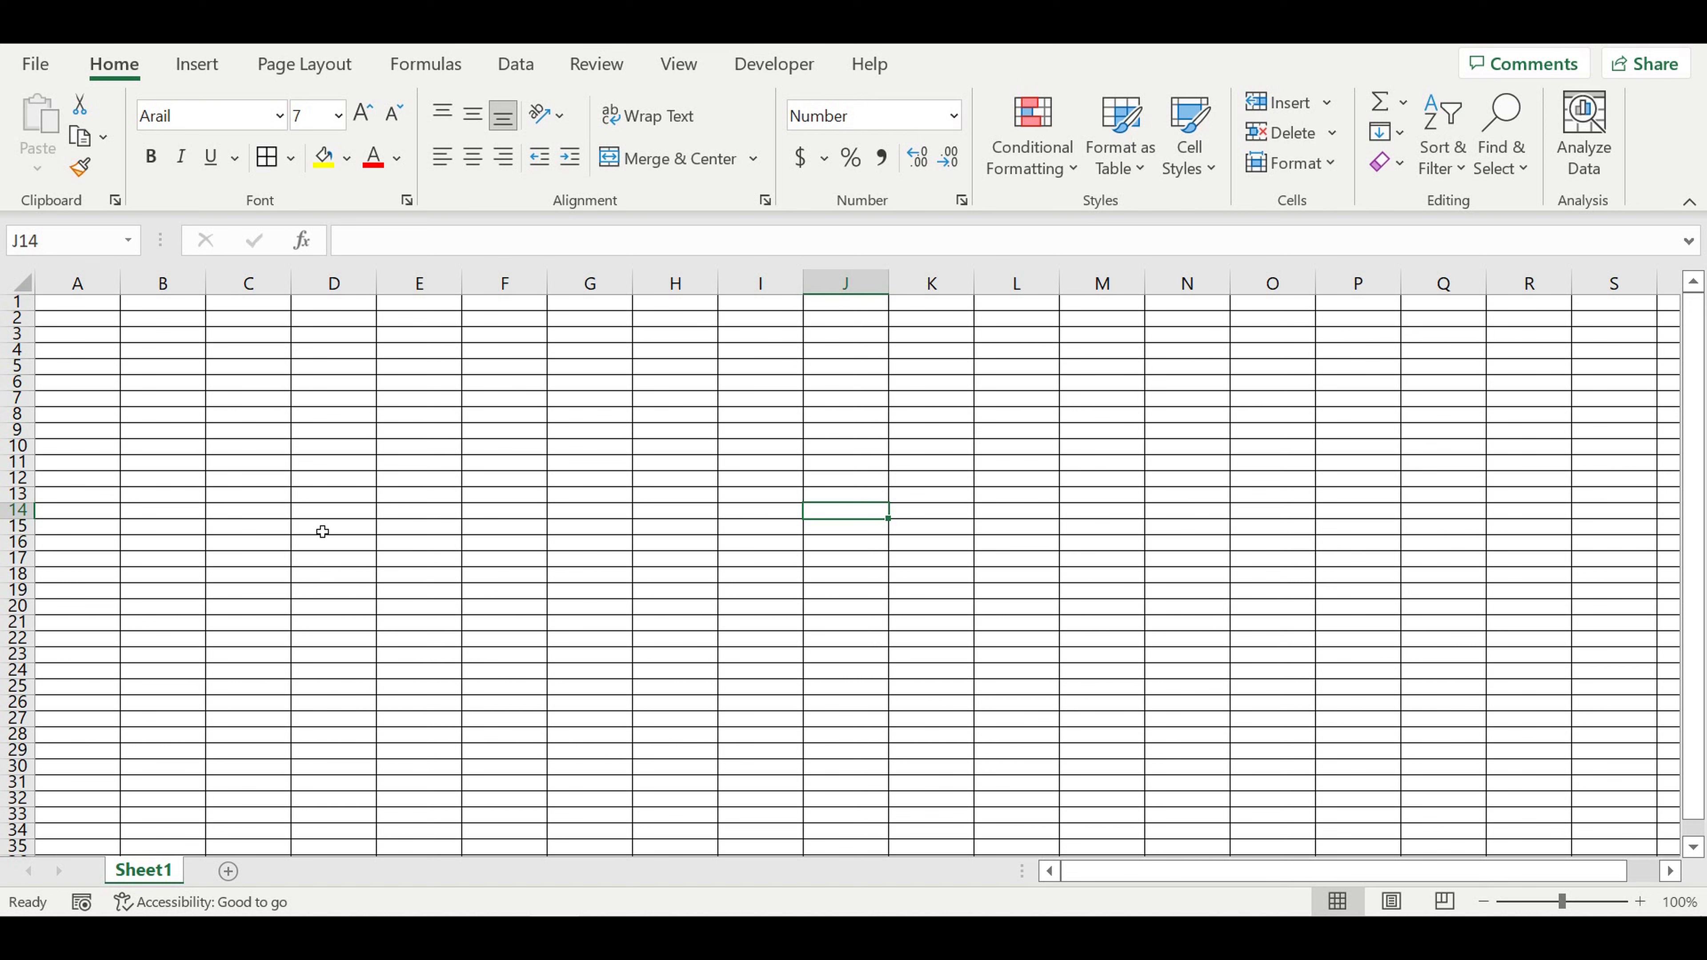
Step: Enter the label "Productivity" in cell A1
click(326, 514)
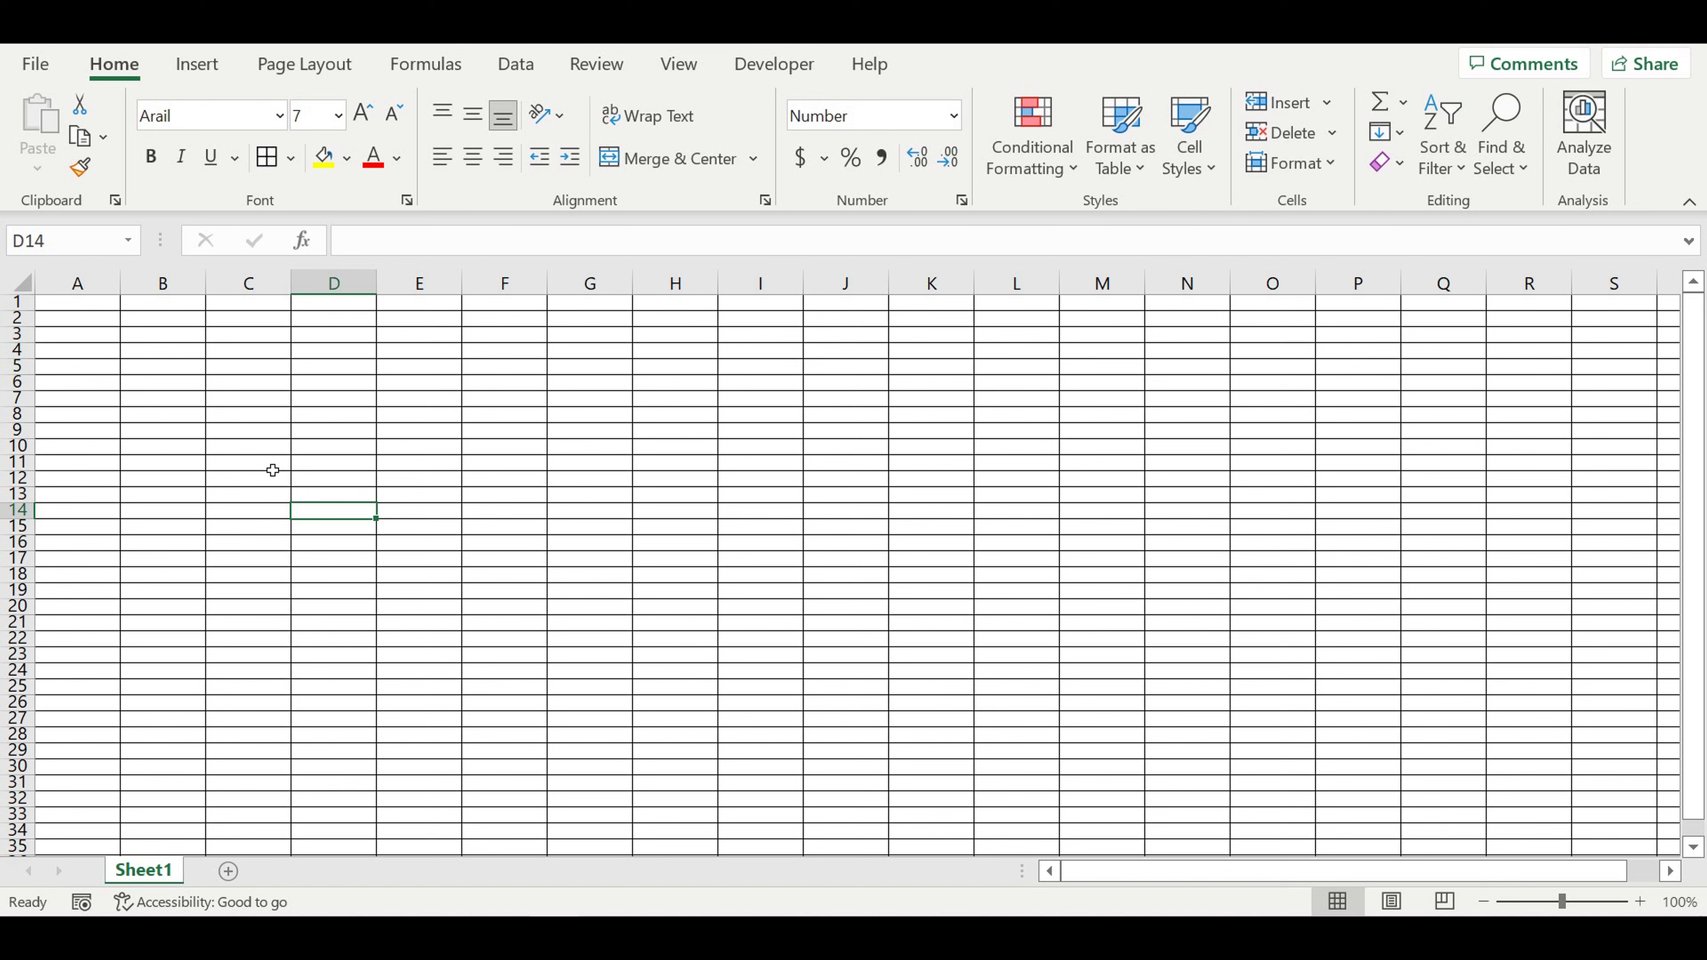
click(200, 370)
click(108, 303)
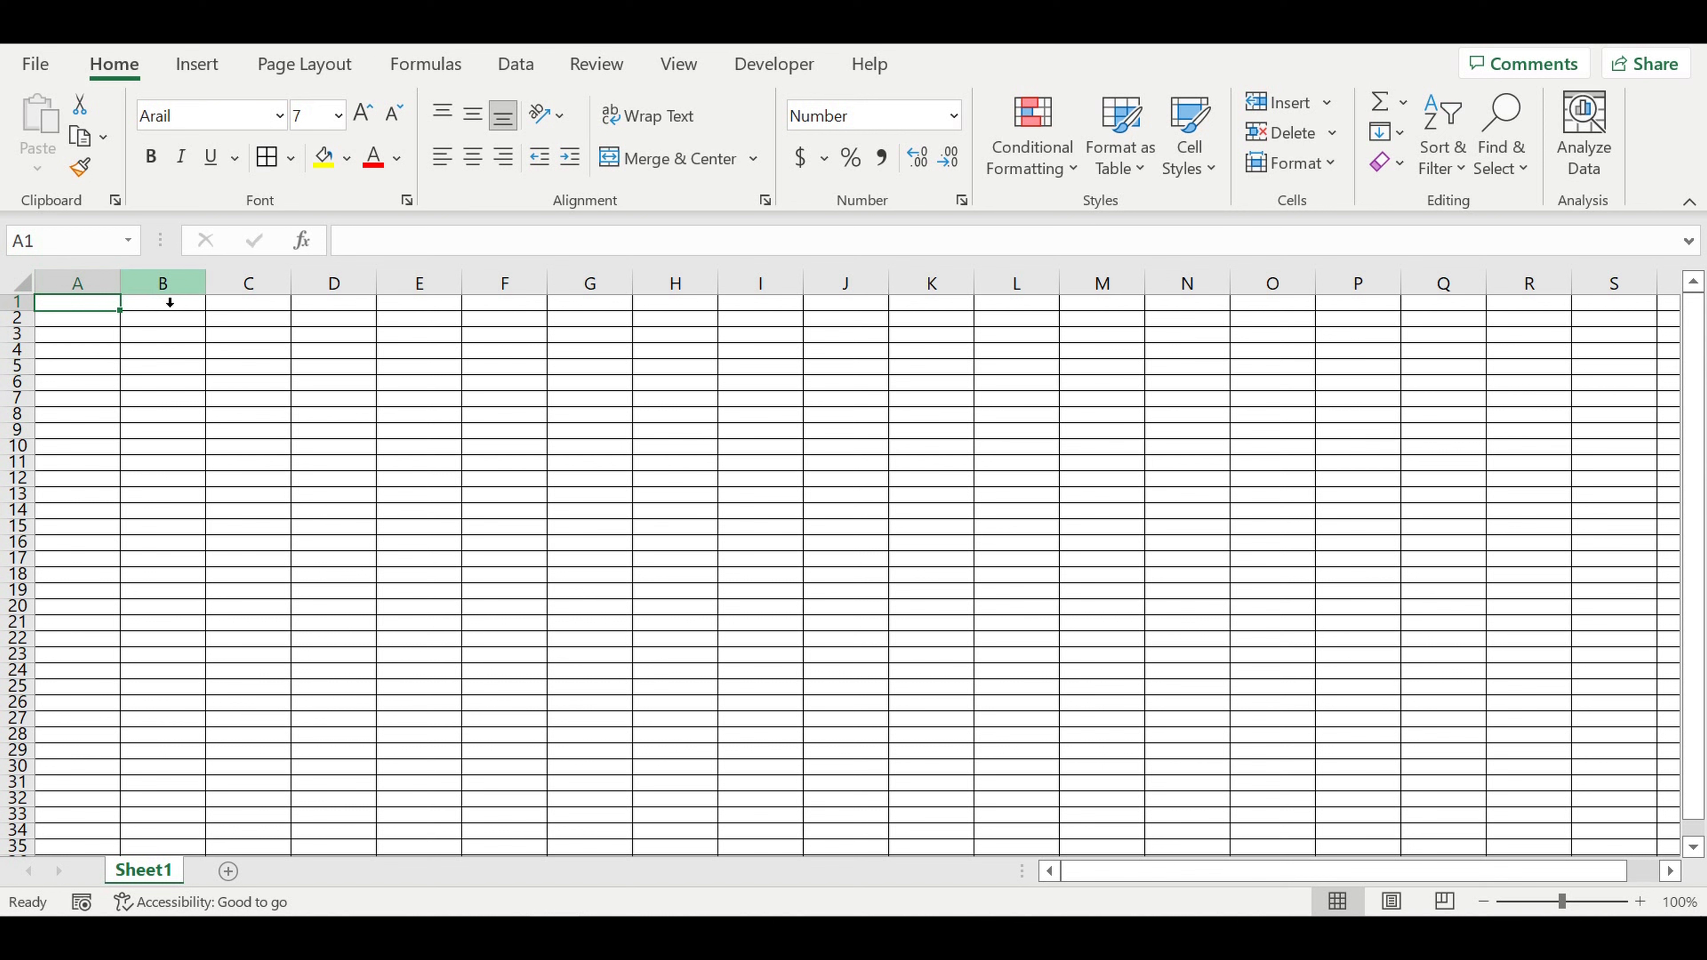
click(81, 332)
click(82, 304)
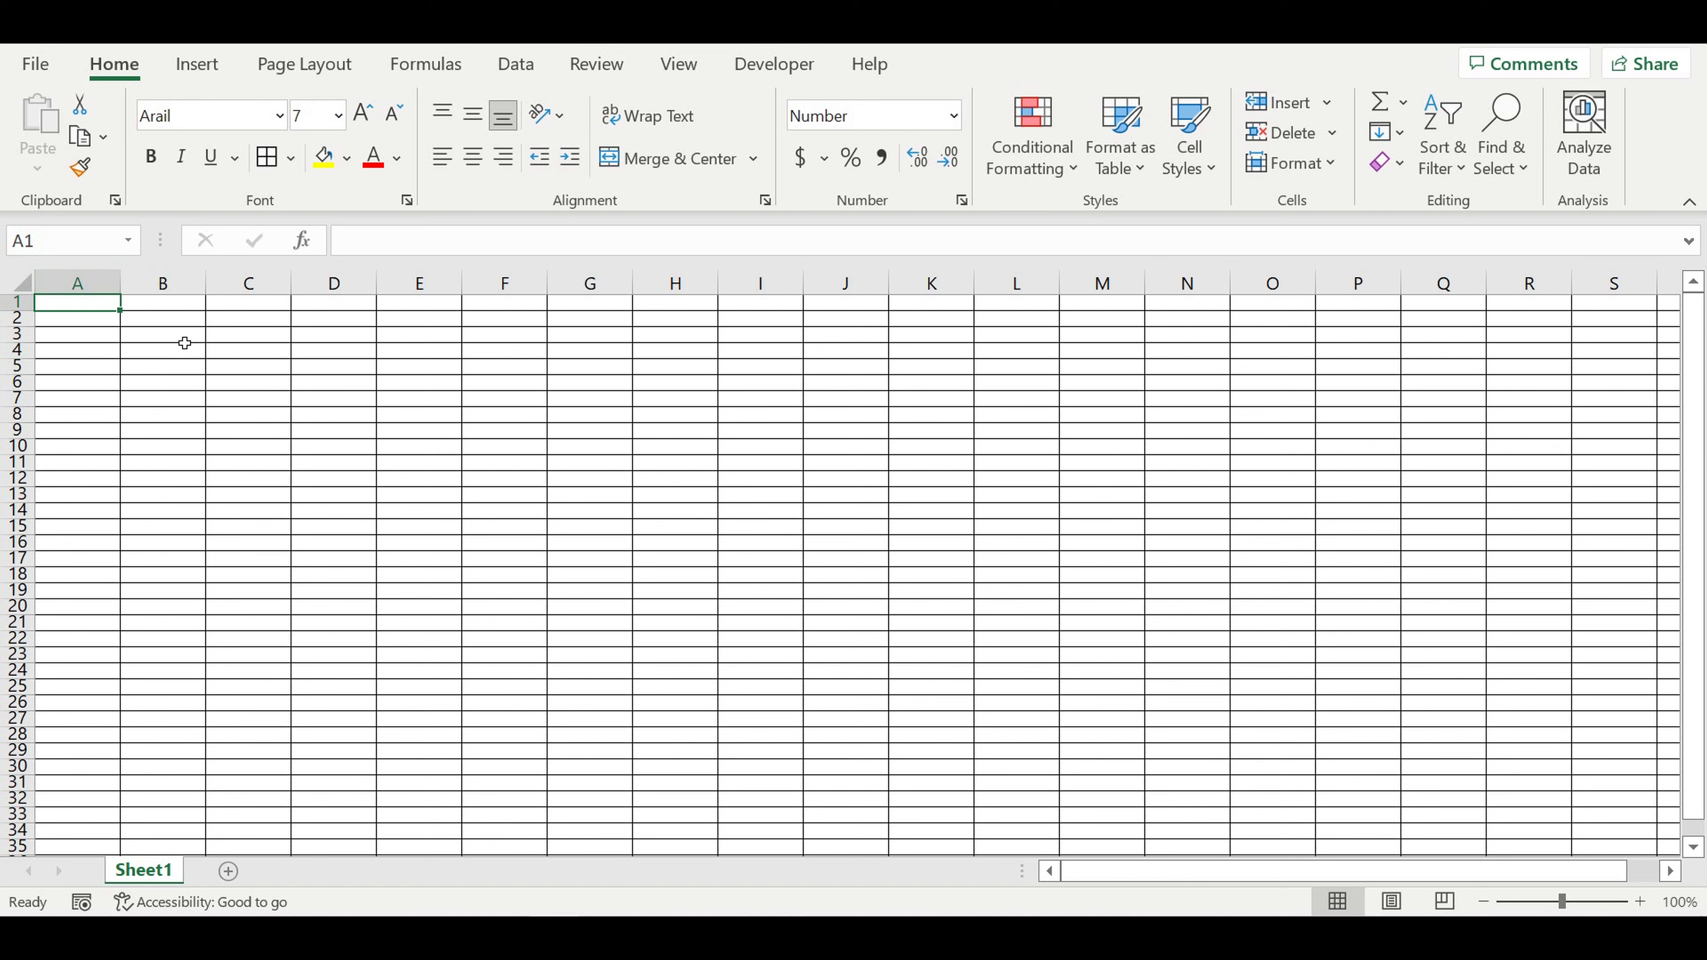
text(Produ)
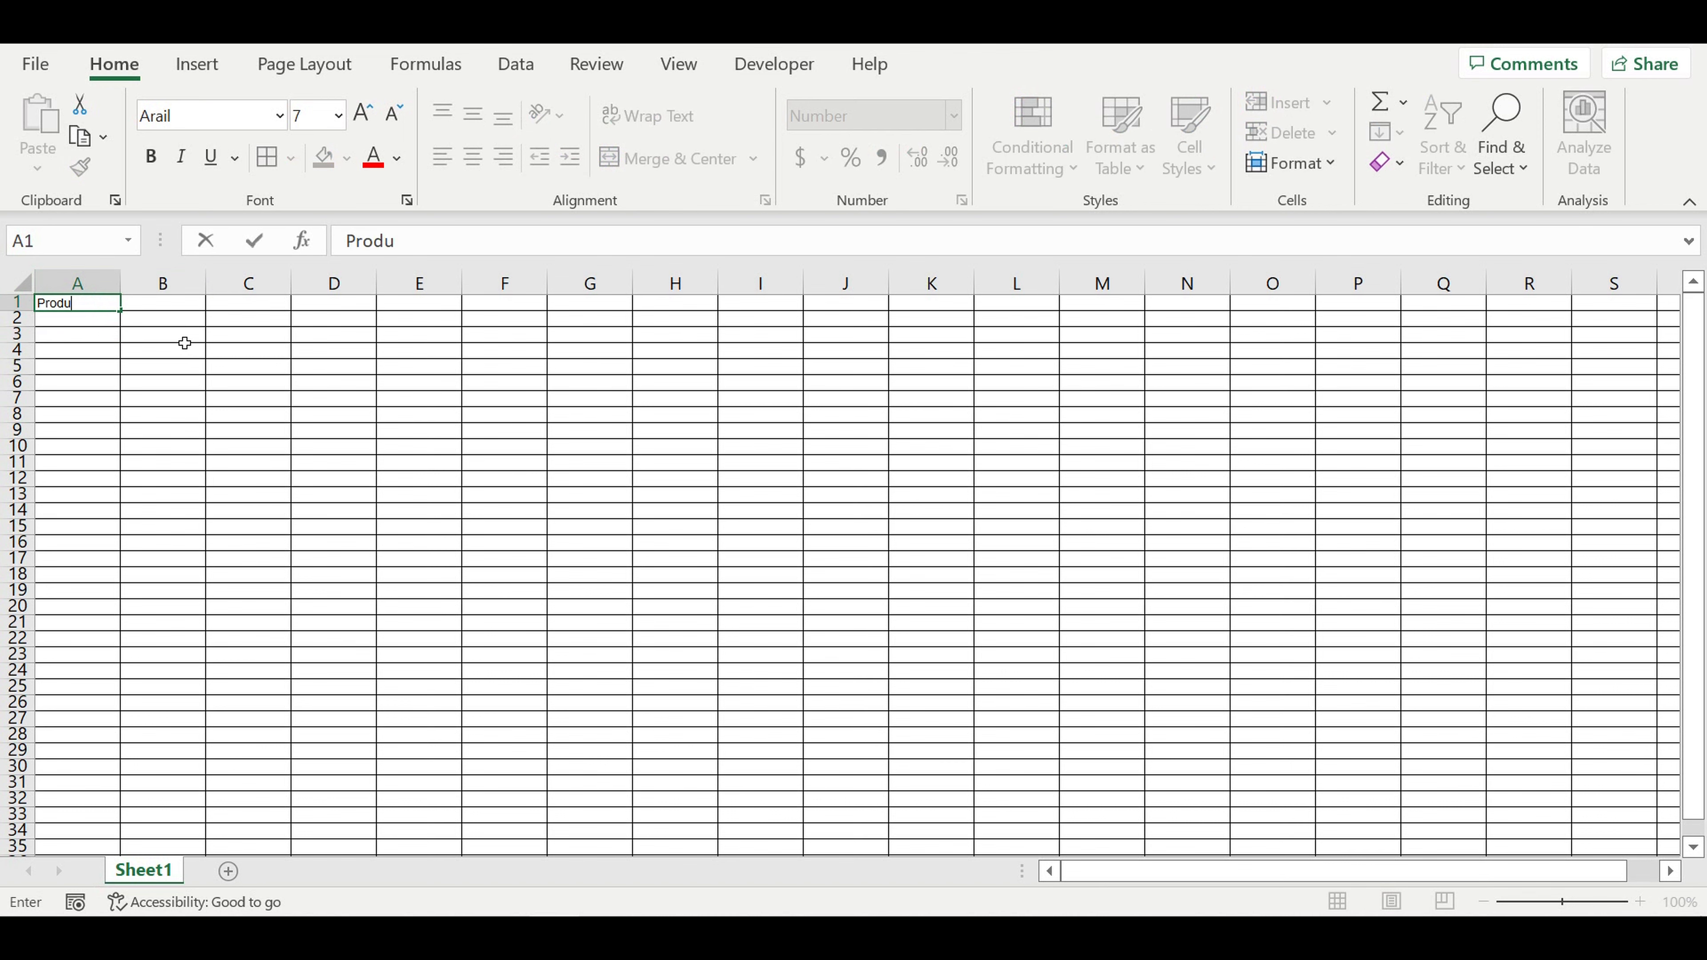
text(ctivity)
key(Return)
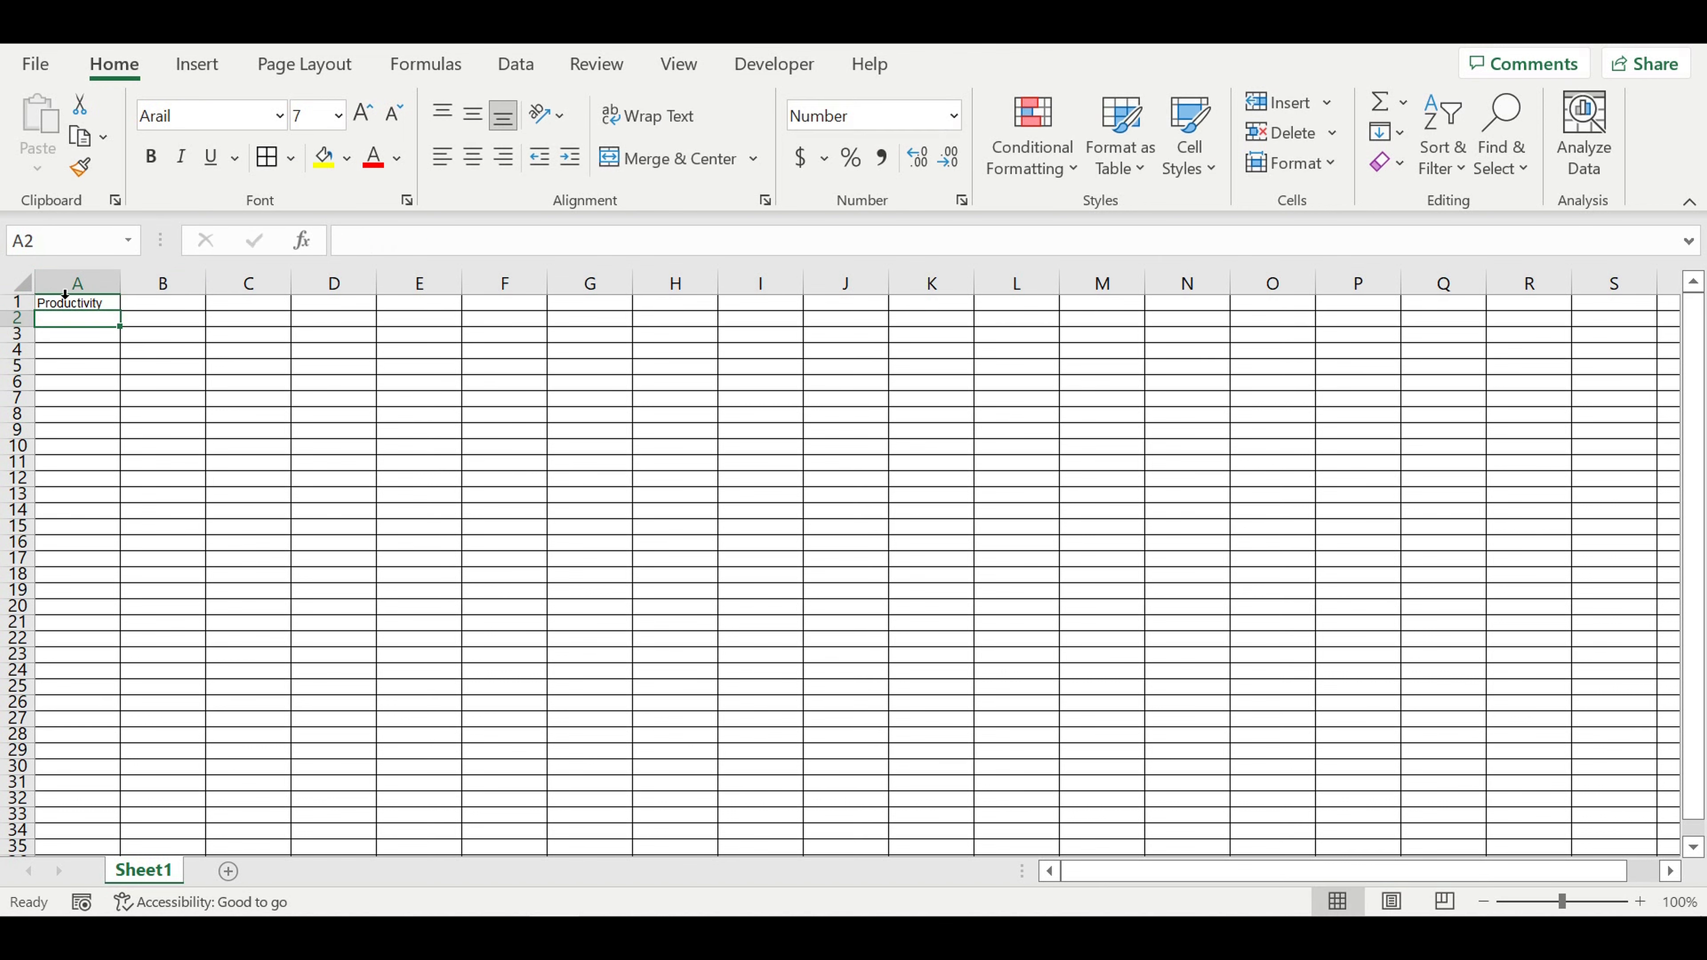
Step: Apply bold formatting to every cell of the sheet
click(18, 283)
click(150, 159)
click(278, 380)
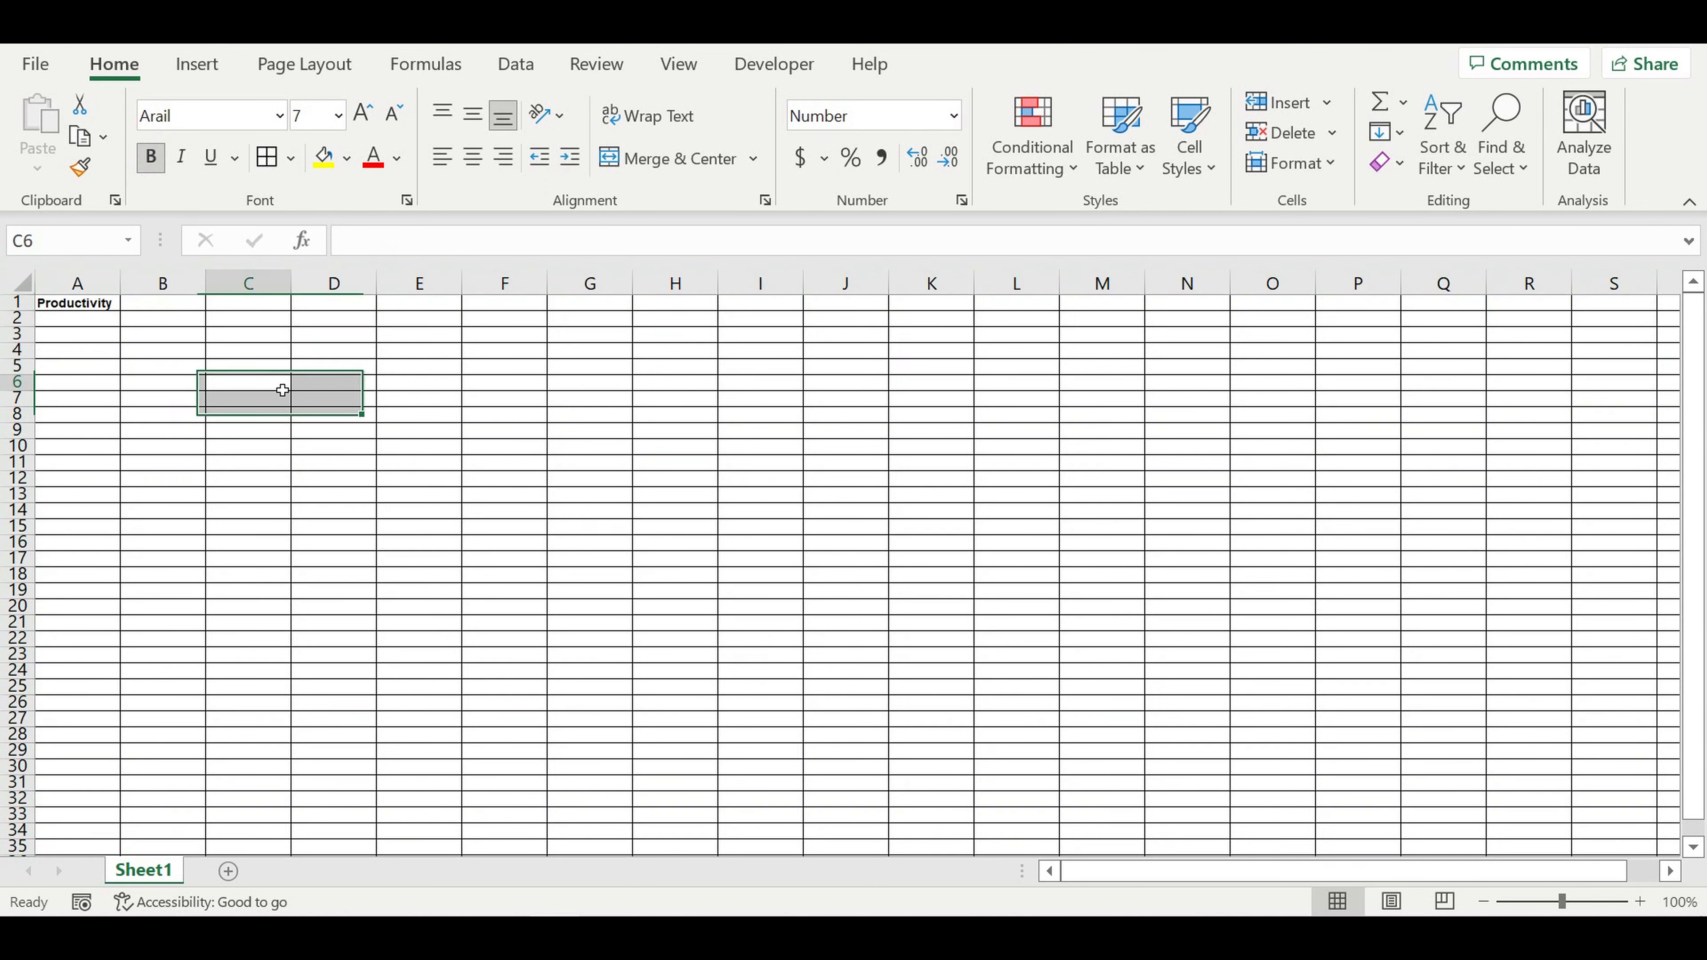
Step: Enter the productivity value 2000 in cell B1, beside its label
click(160, 307)
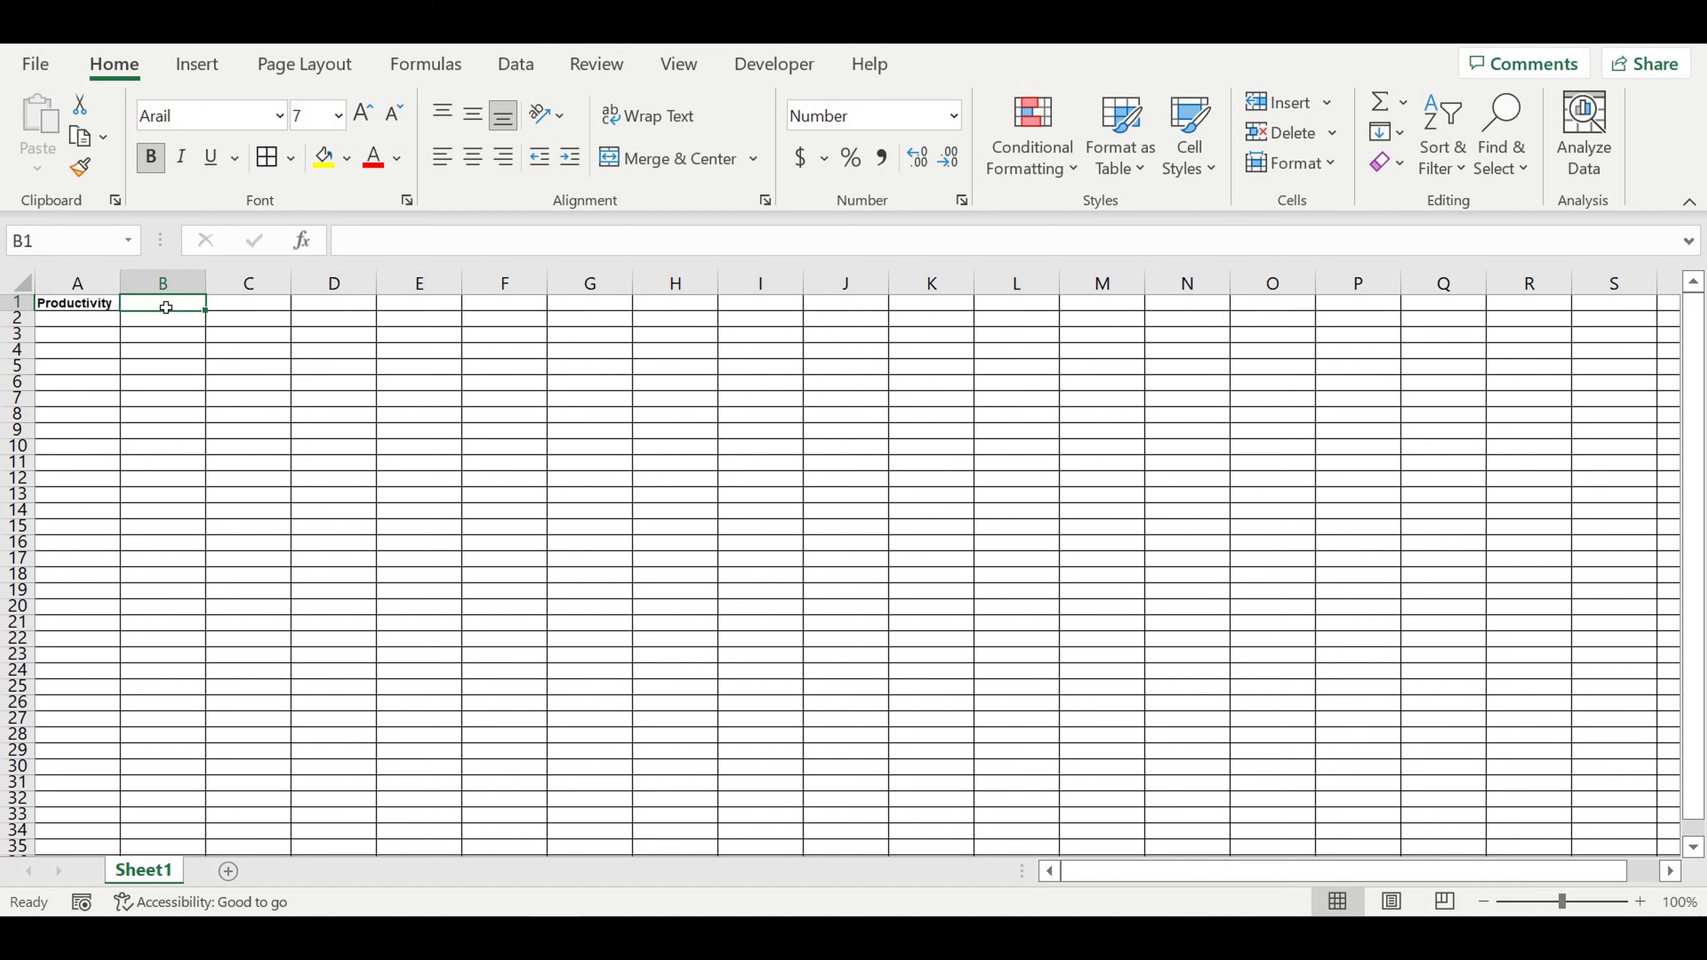
text(2000)
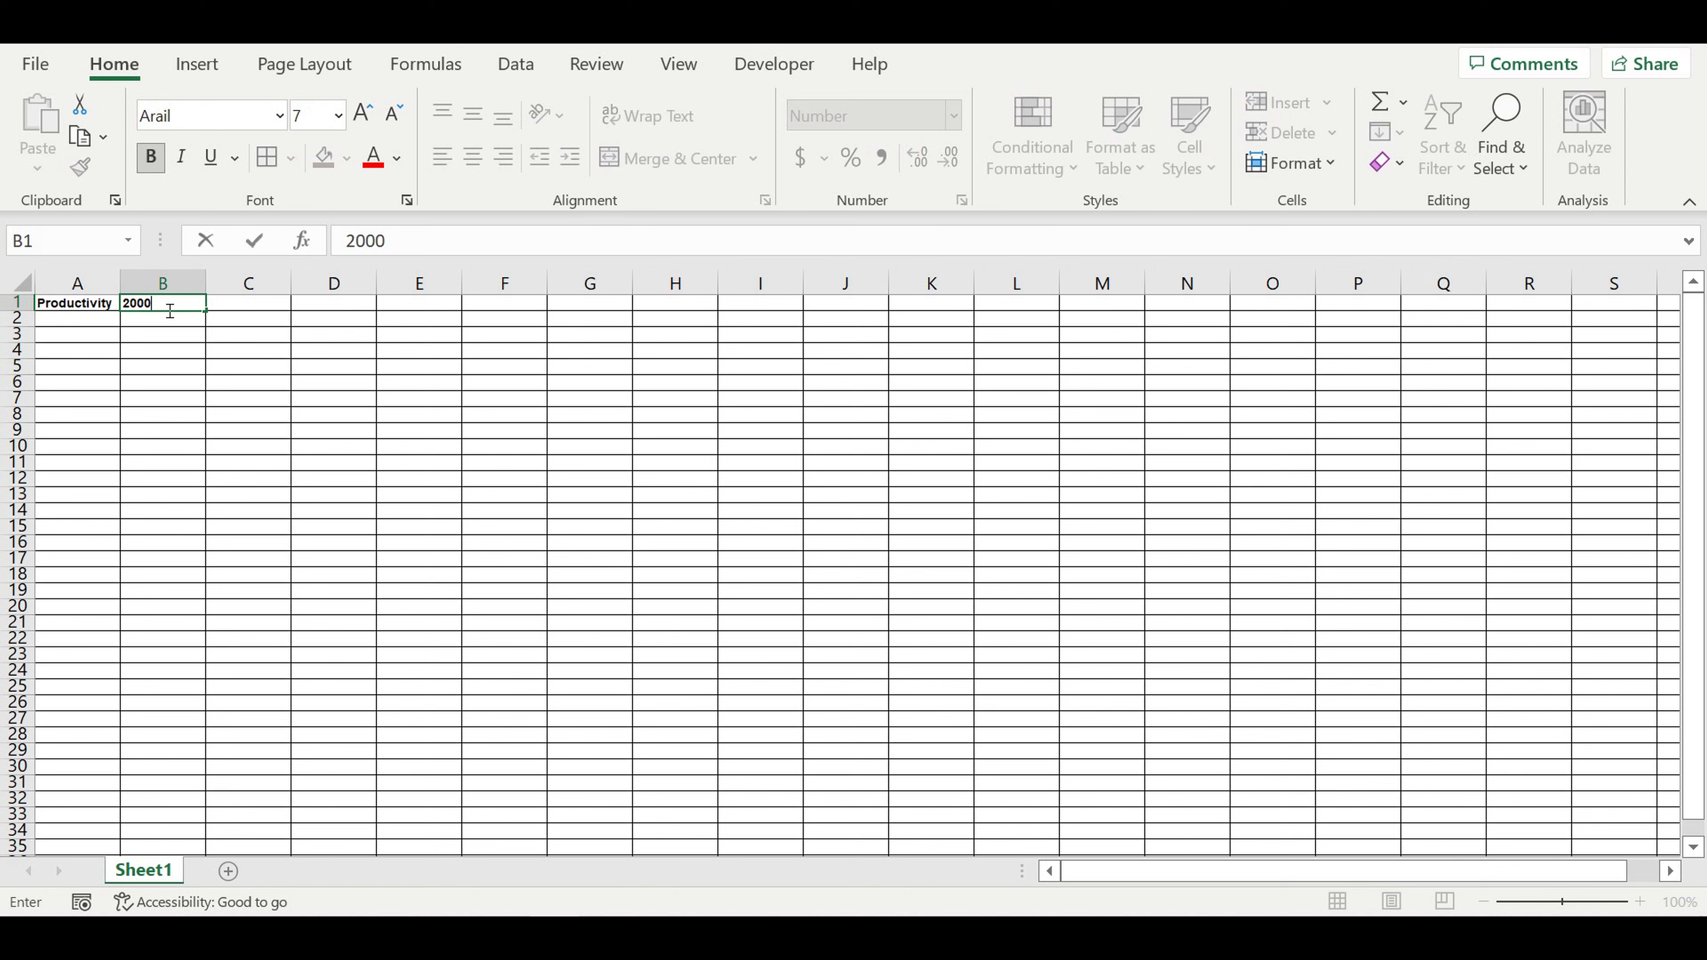
key(Return)
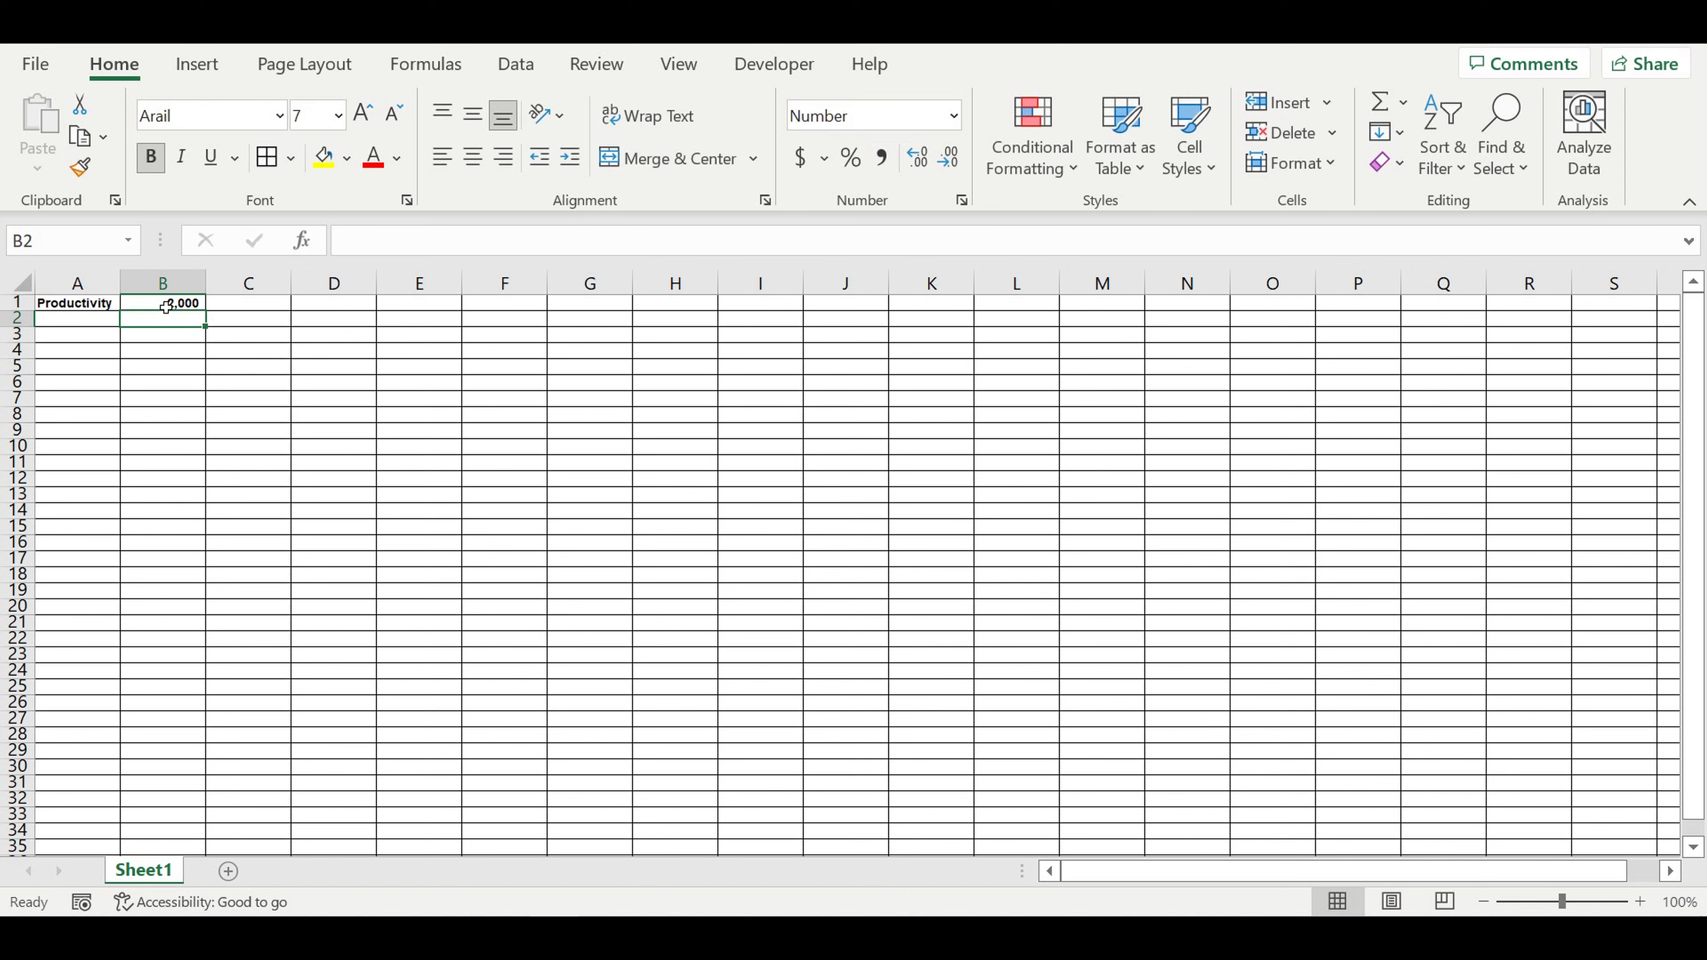
Step: Format the productivity value in B1 with white font and a light blue fill
click(165, 306)
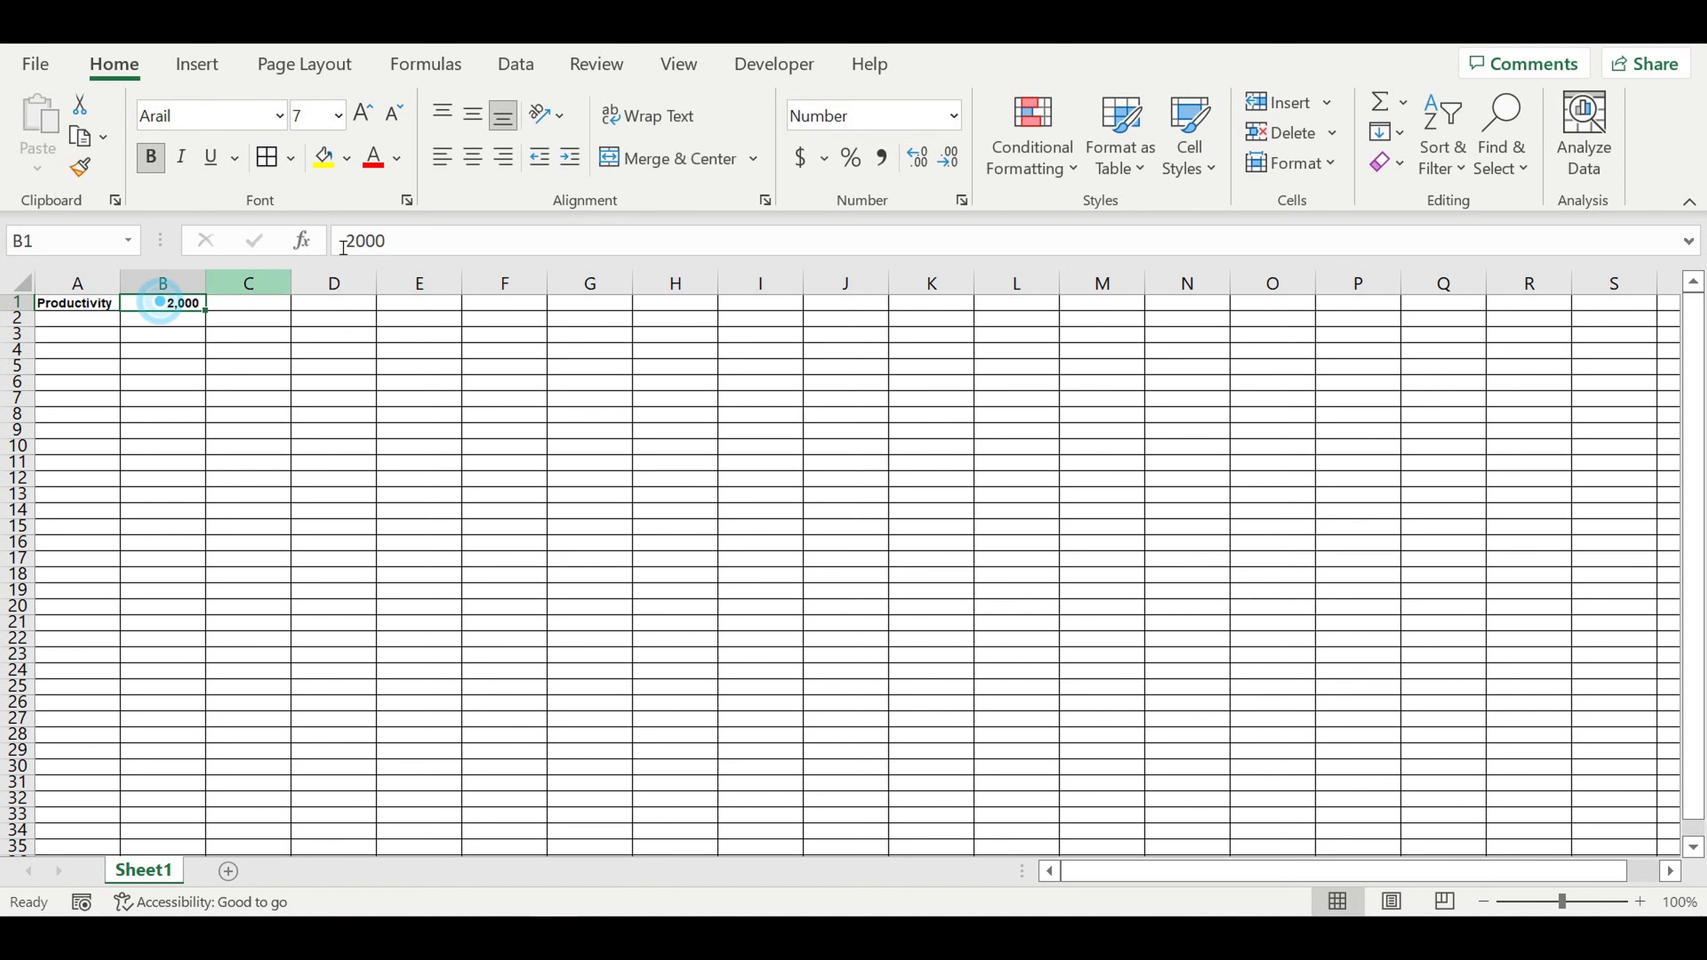
click(399, 162)
click(373, 265)
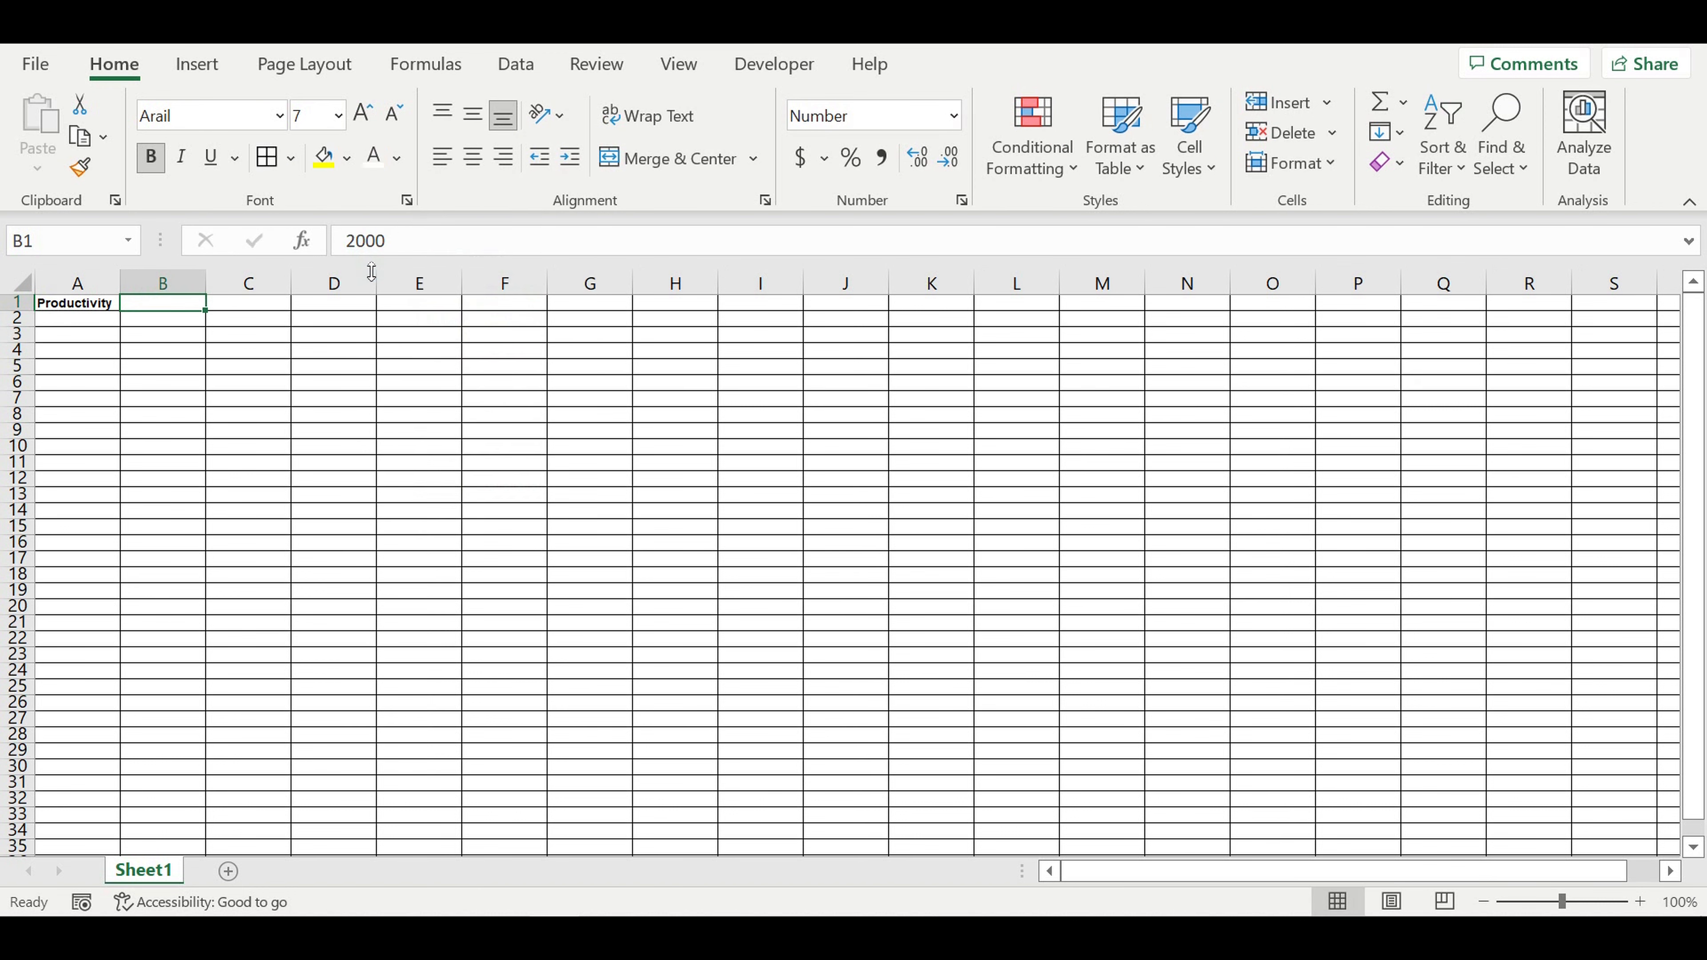
click(347, 159)
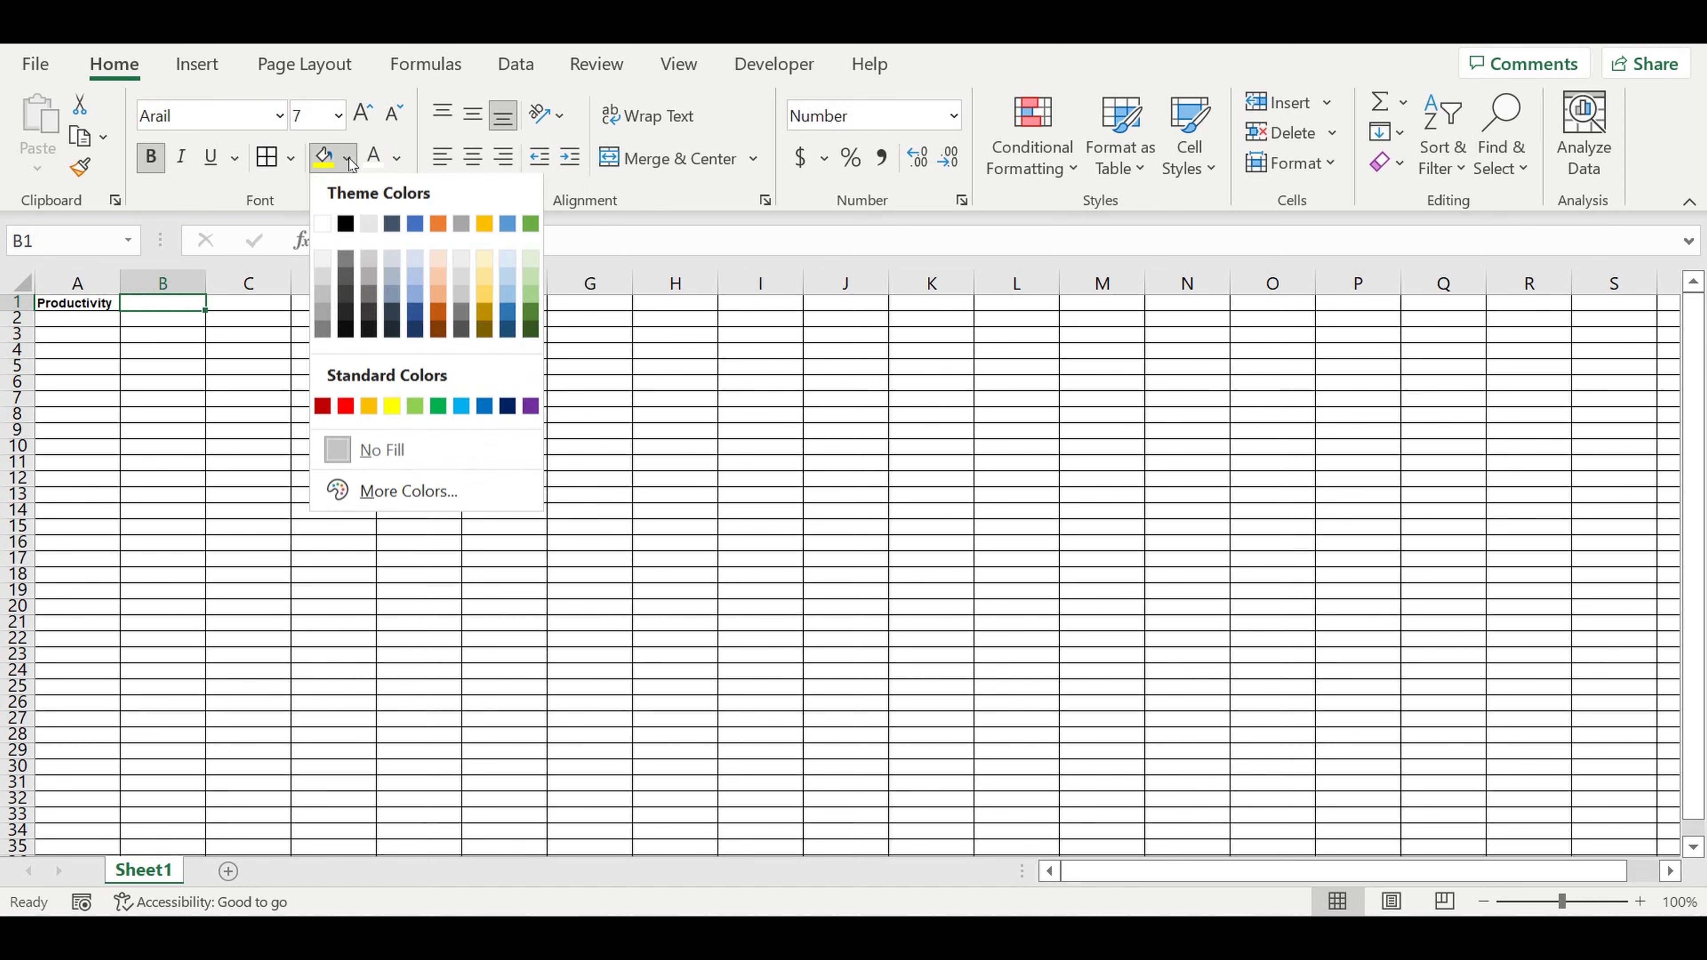
click(463, 407)
click(276, 383)
Step: Widen column A to give the productivity label more room
click(174, 285)
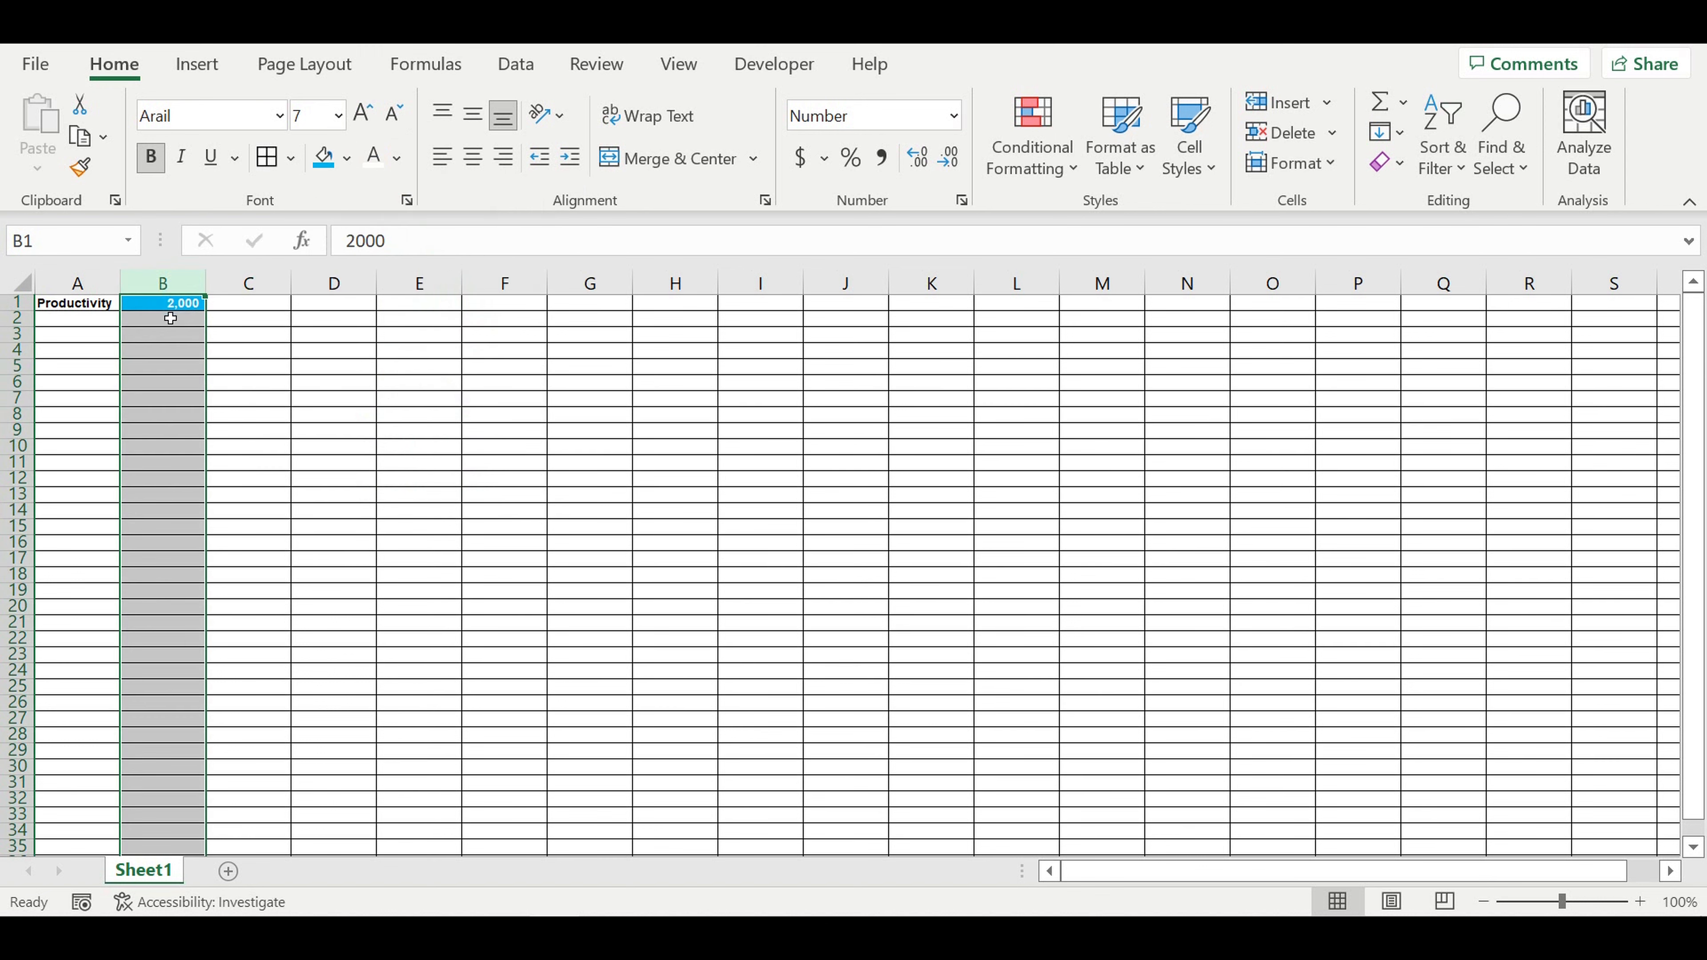
click(168, 308)
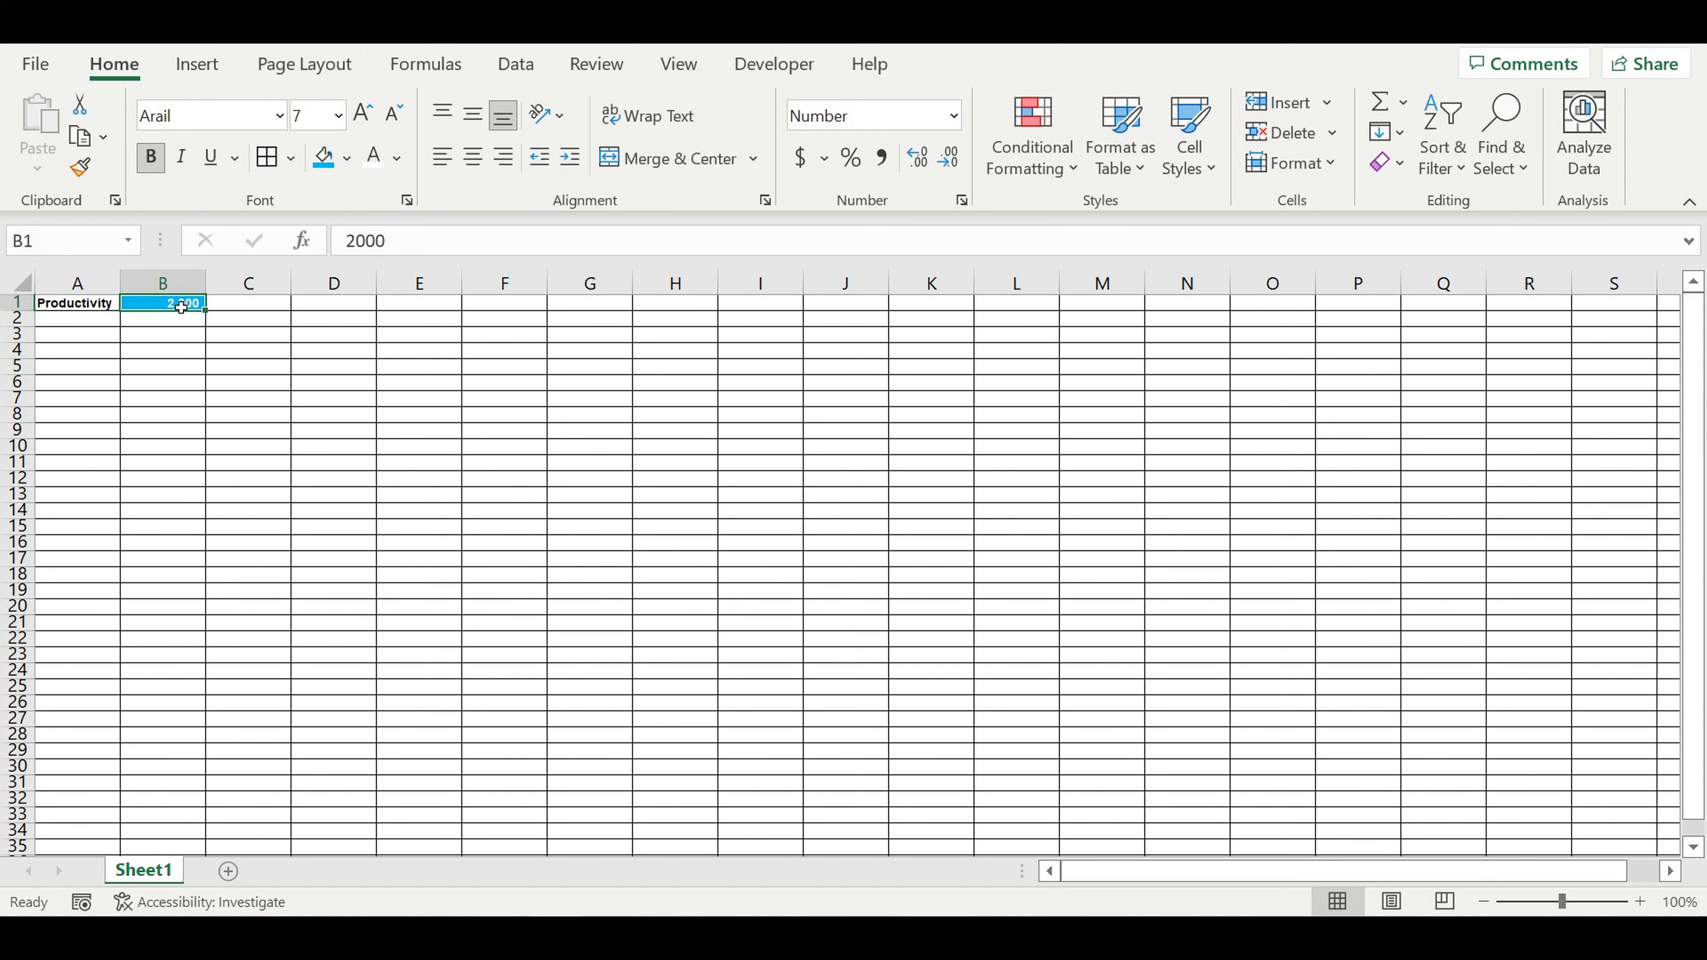
drag(125, 288, 176, 283)
click(216, 334)
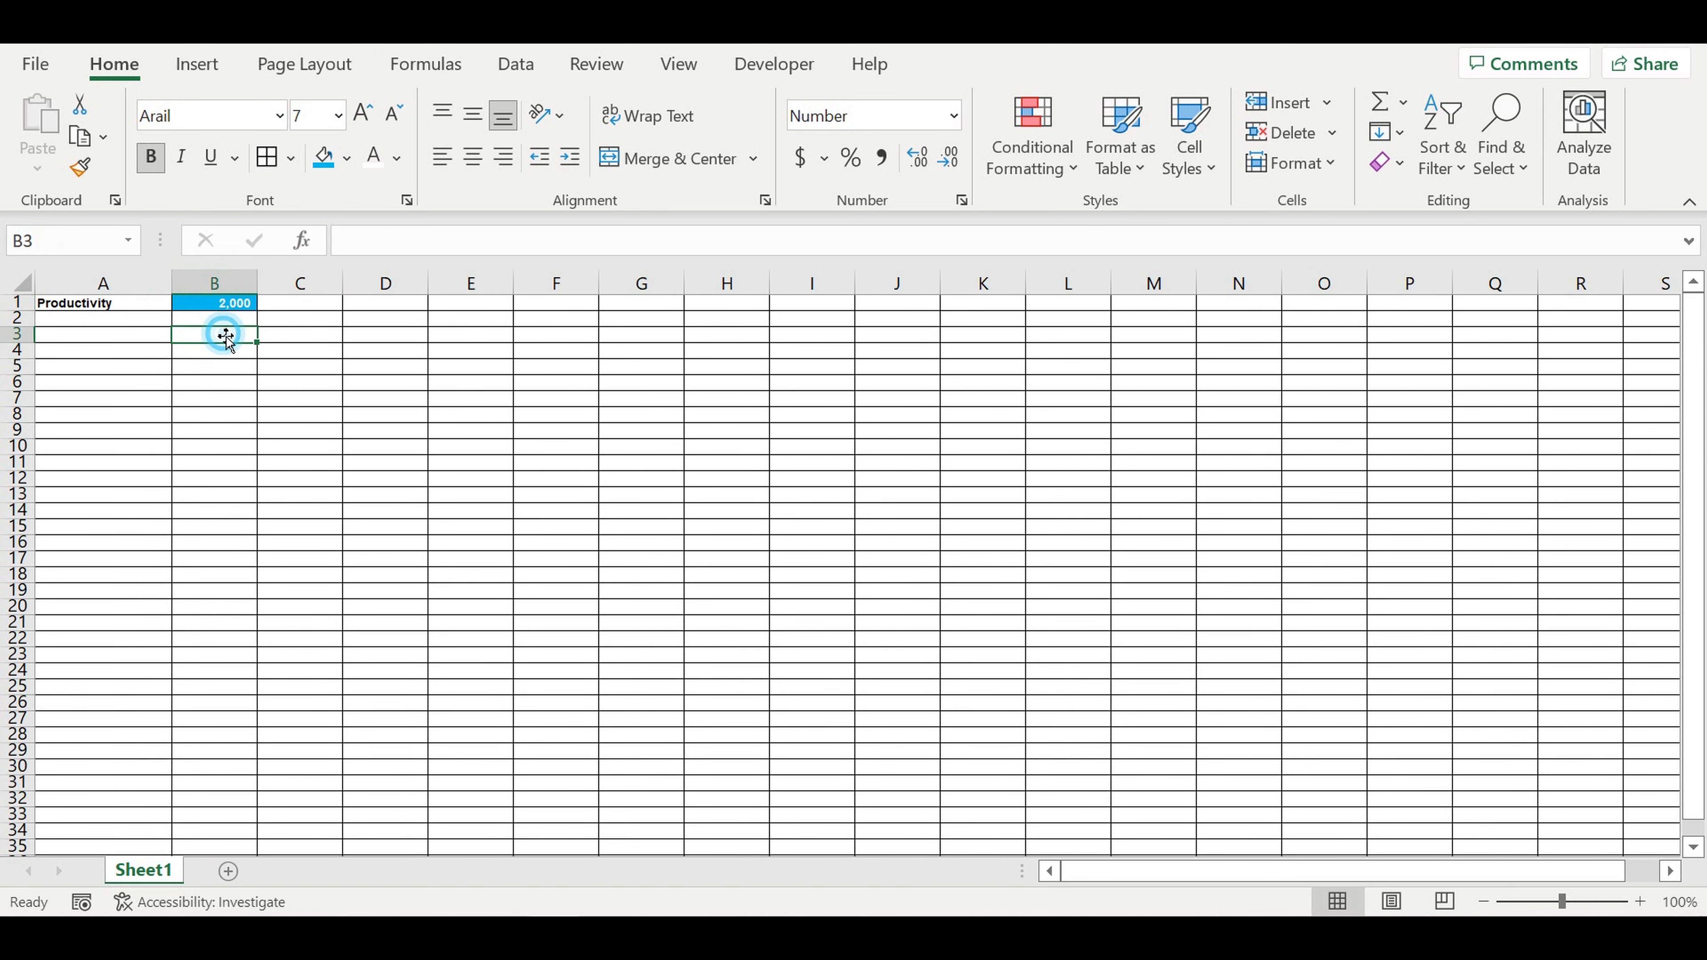
Step: Extend the label in A1 to "Productivity (brick/hour)" and widen column A to fit the full text
click(141, 308)
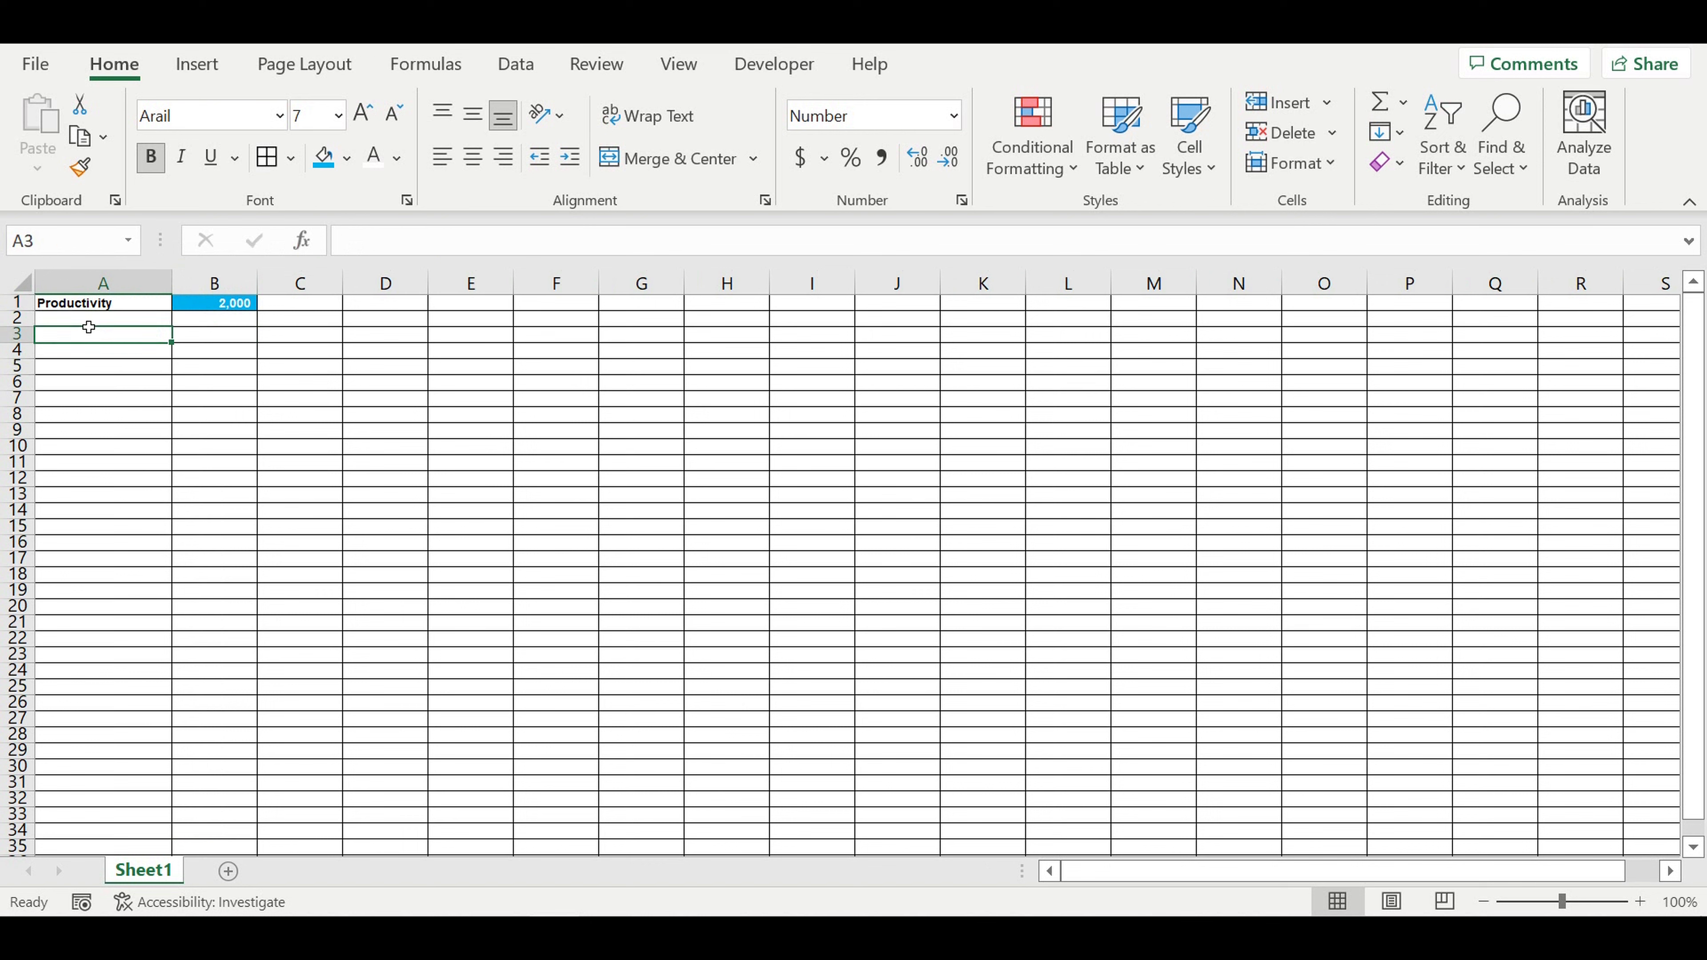
click(473, 247)
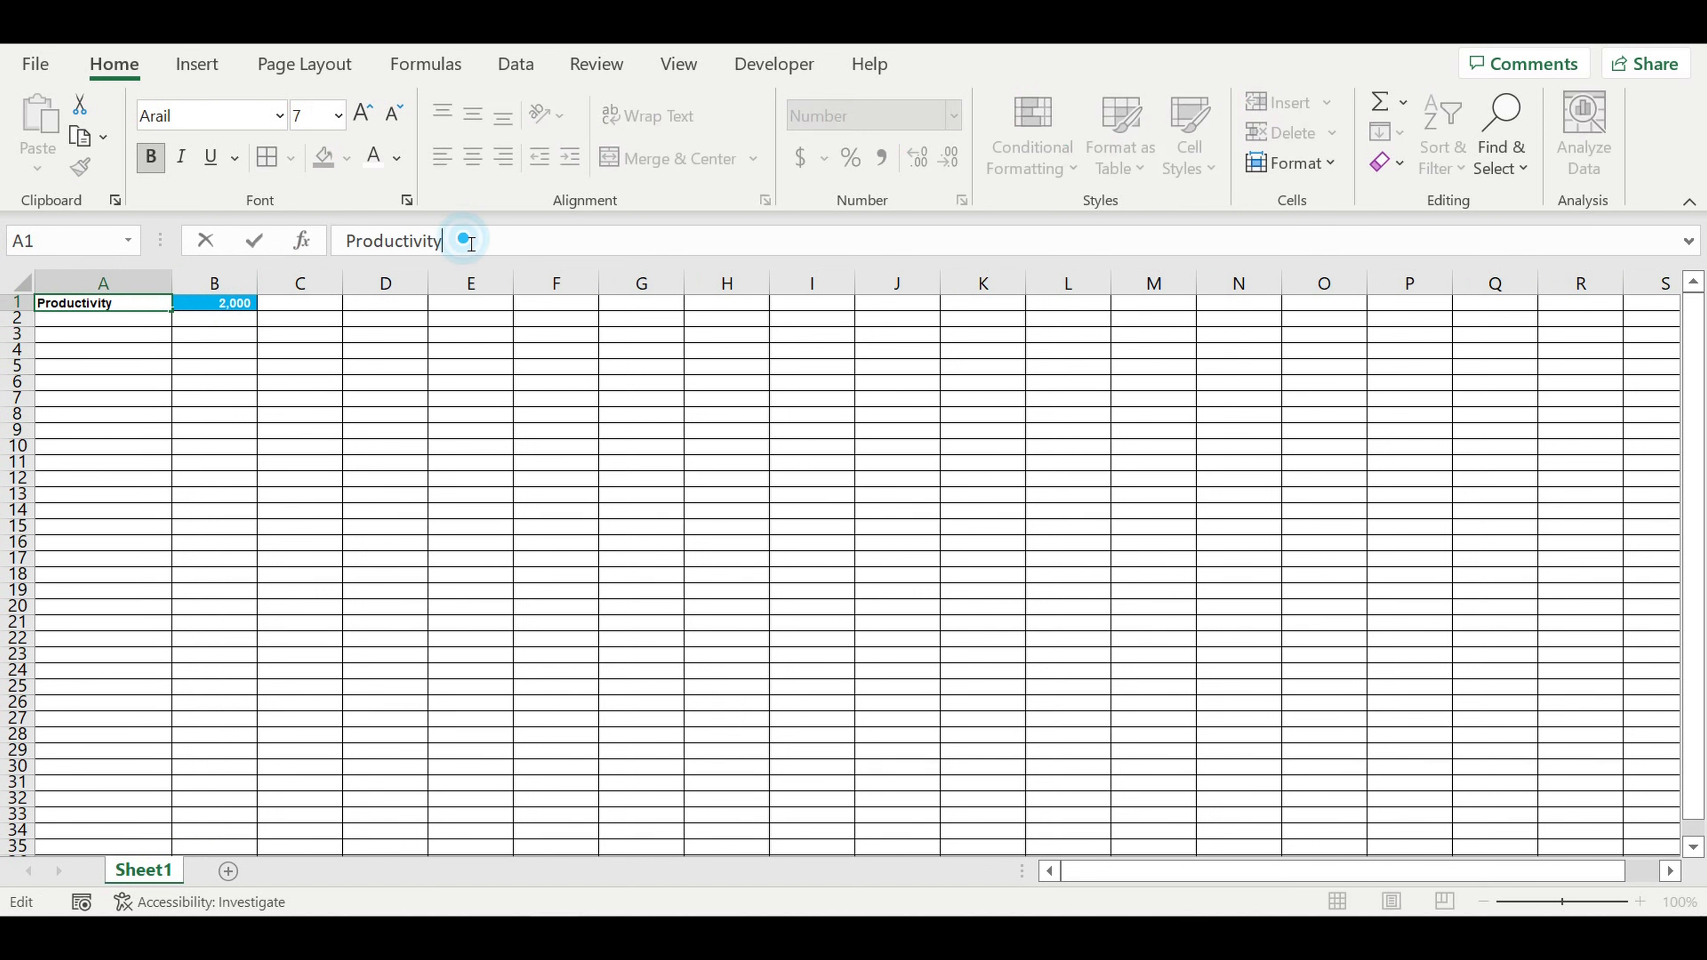
text((brick/hour))
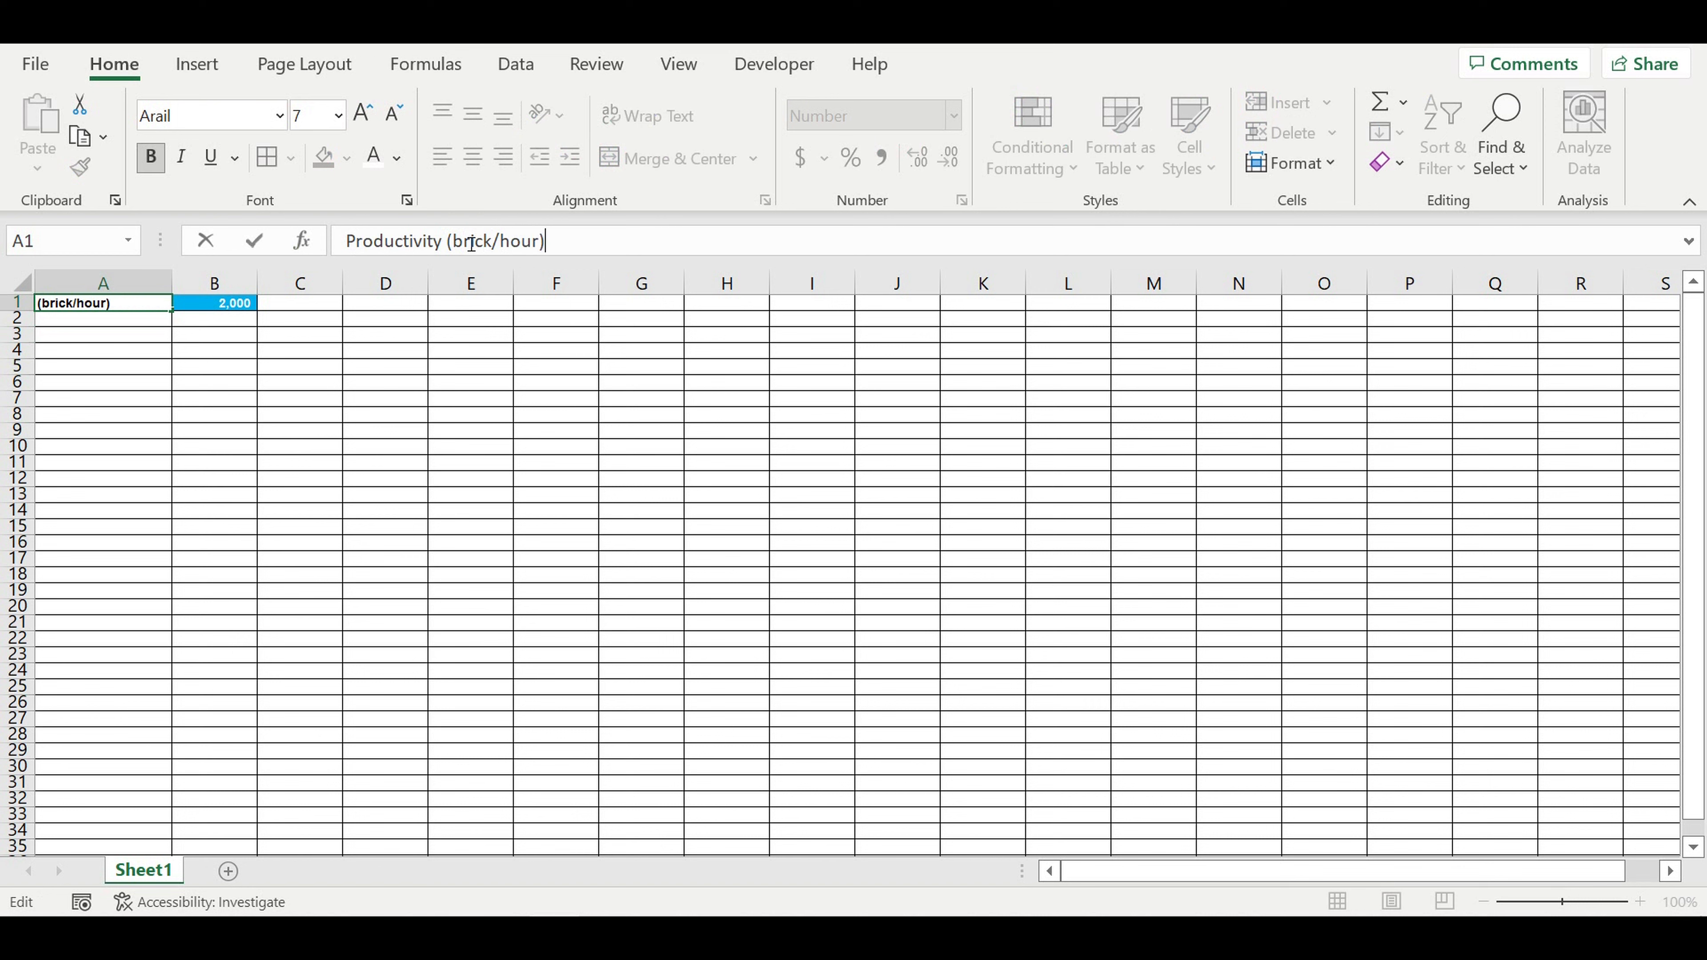
key(Return)
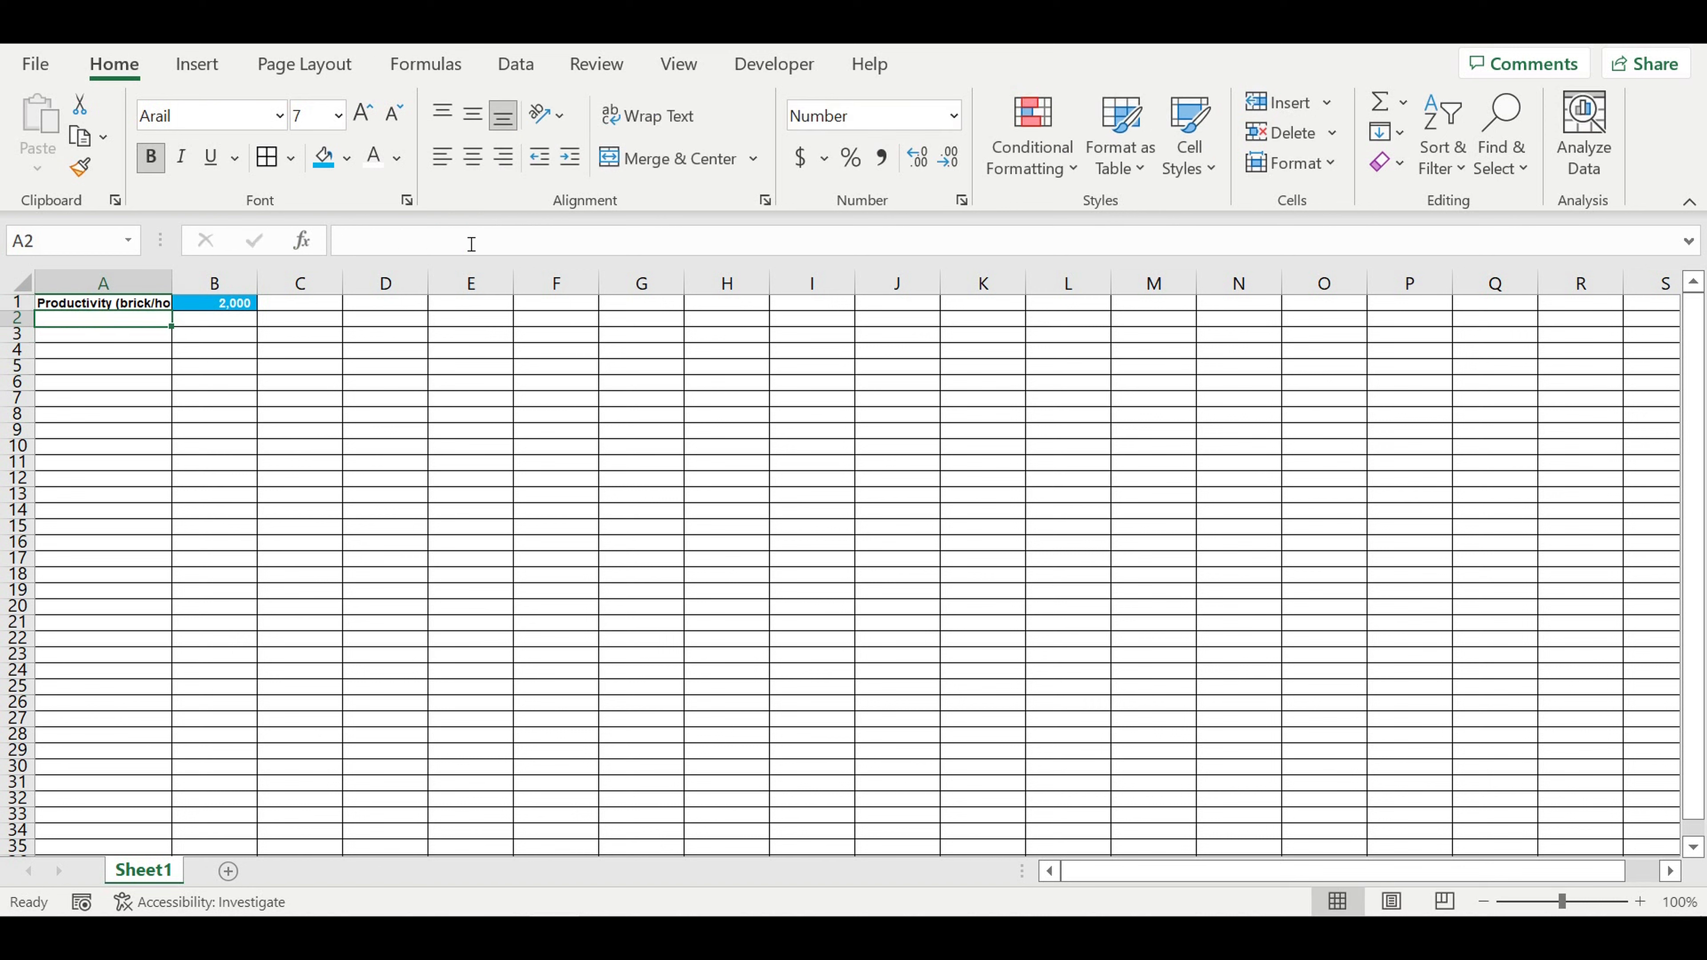
click(143, 283)
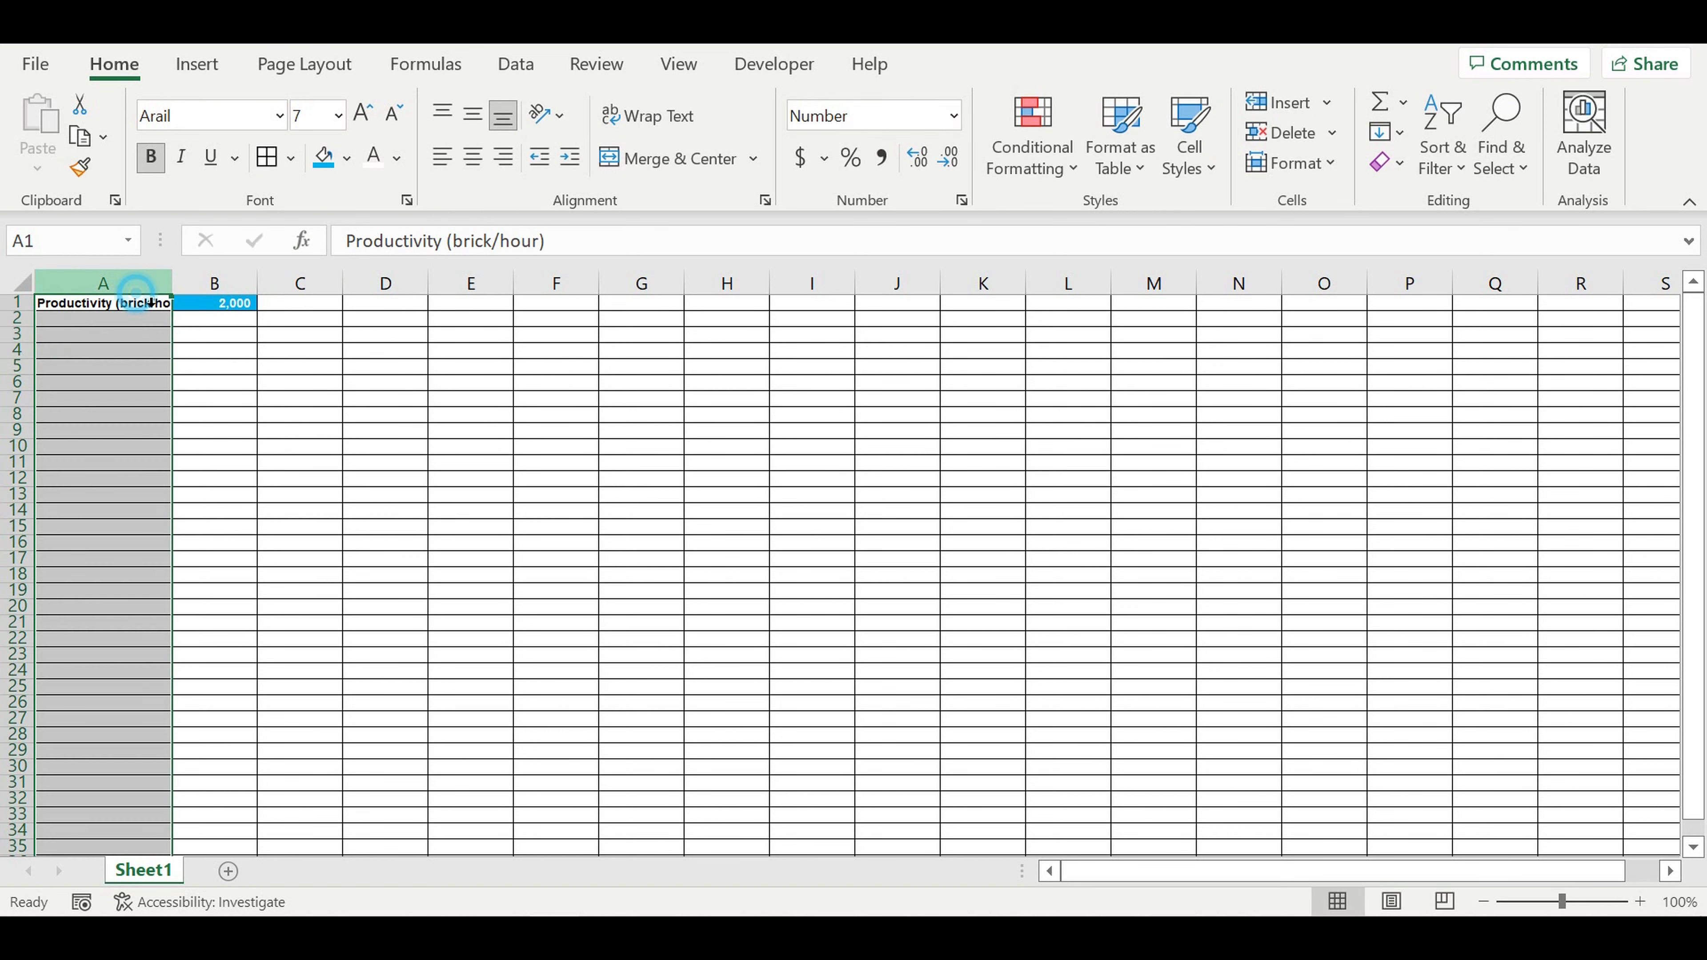
drag(180, 290, 205, 291)
click(151, 310)
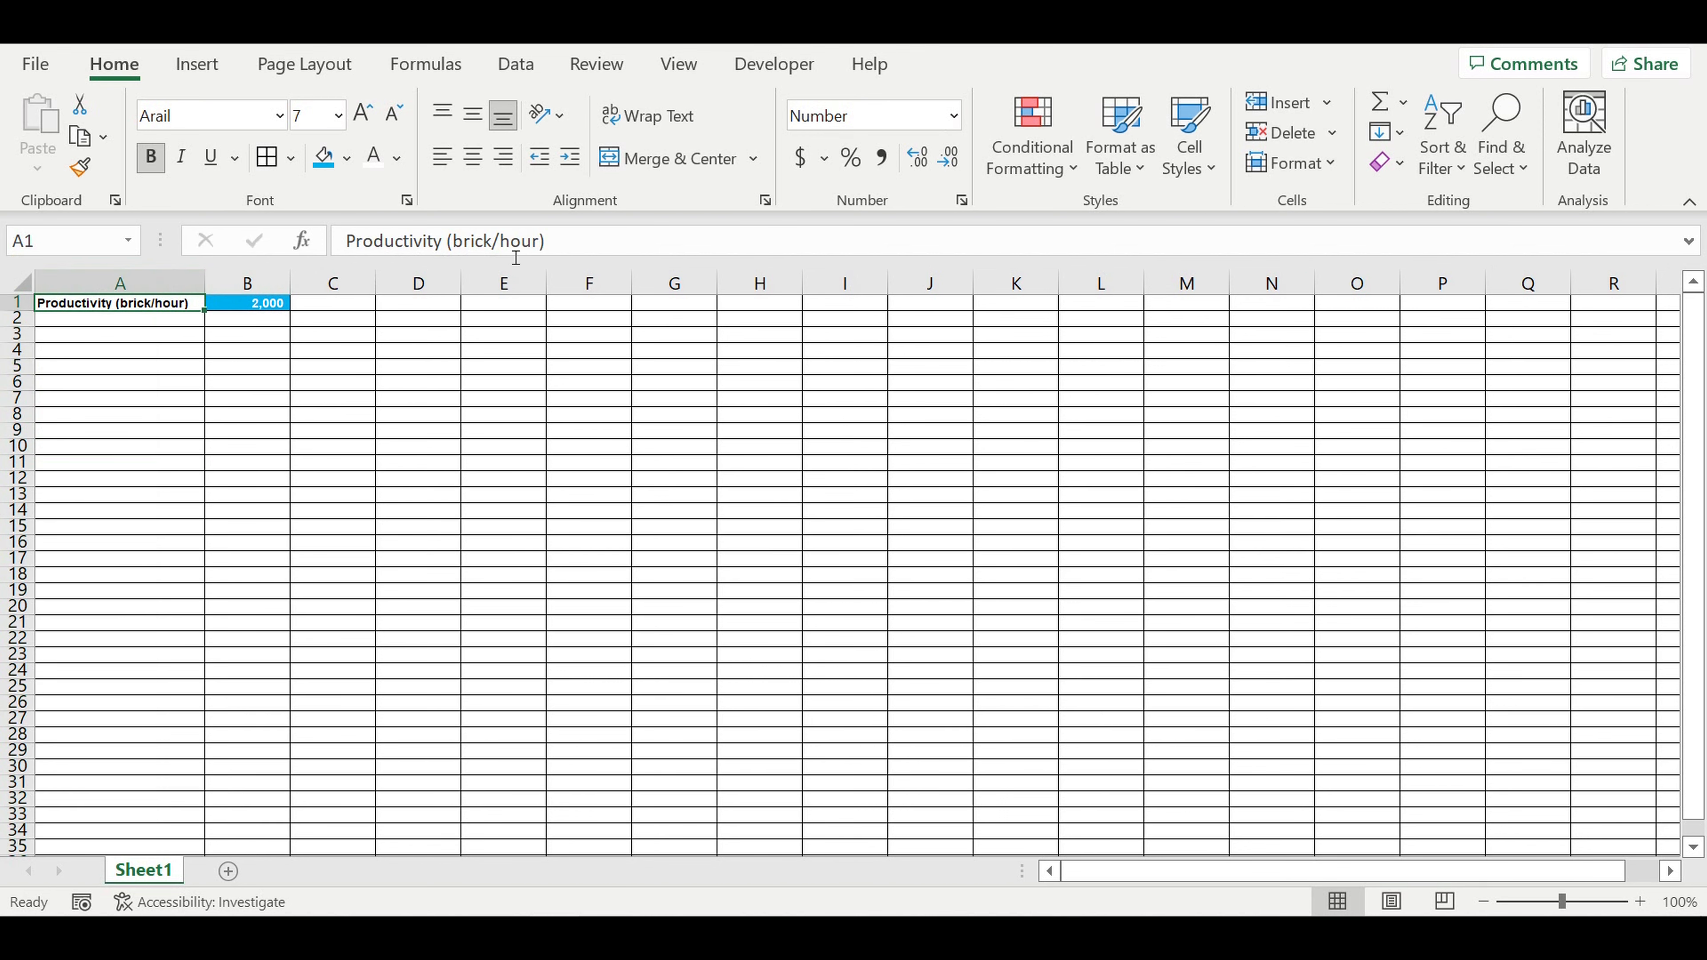
Step: Enter the brick size "250x120x65 mm" in cell C1 and clear it again
click(582, 249)
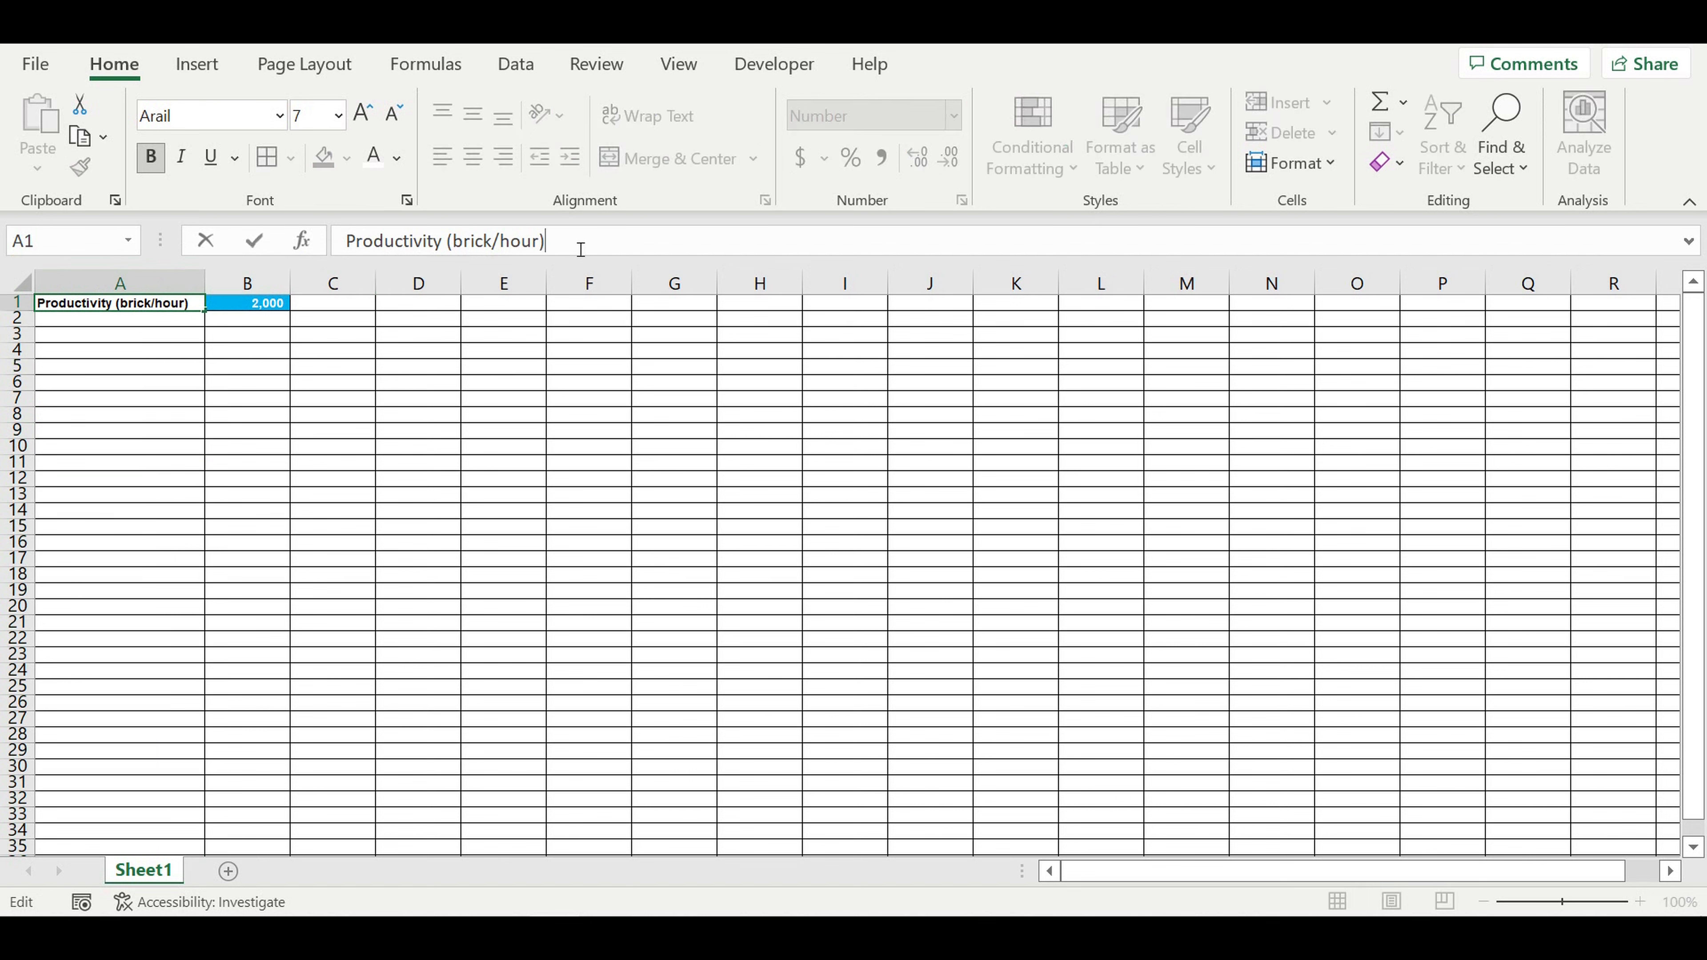
click(331, 306)
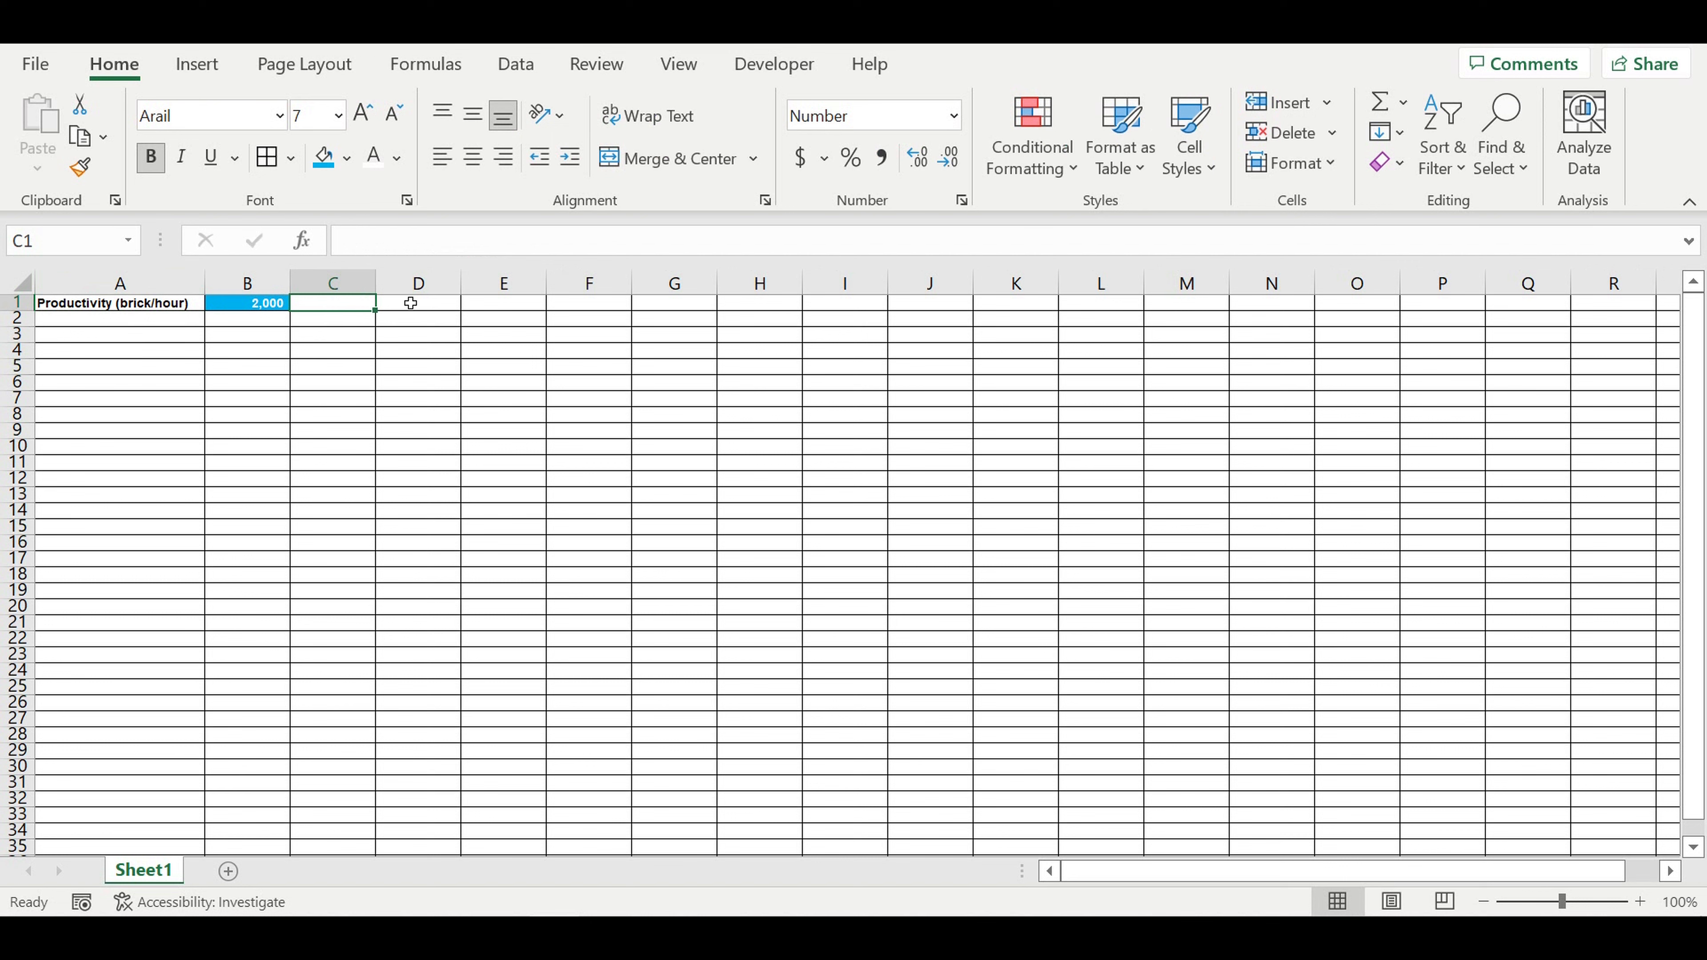
text(250)
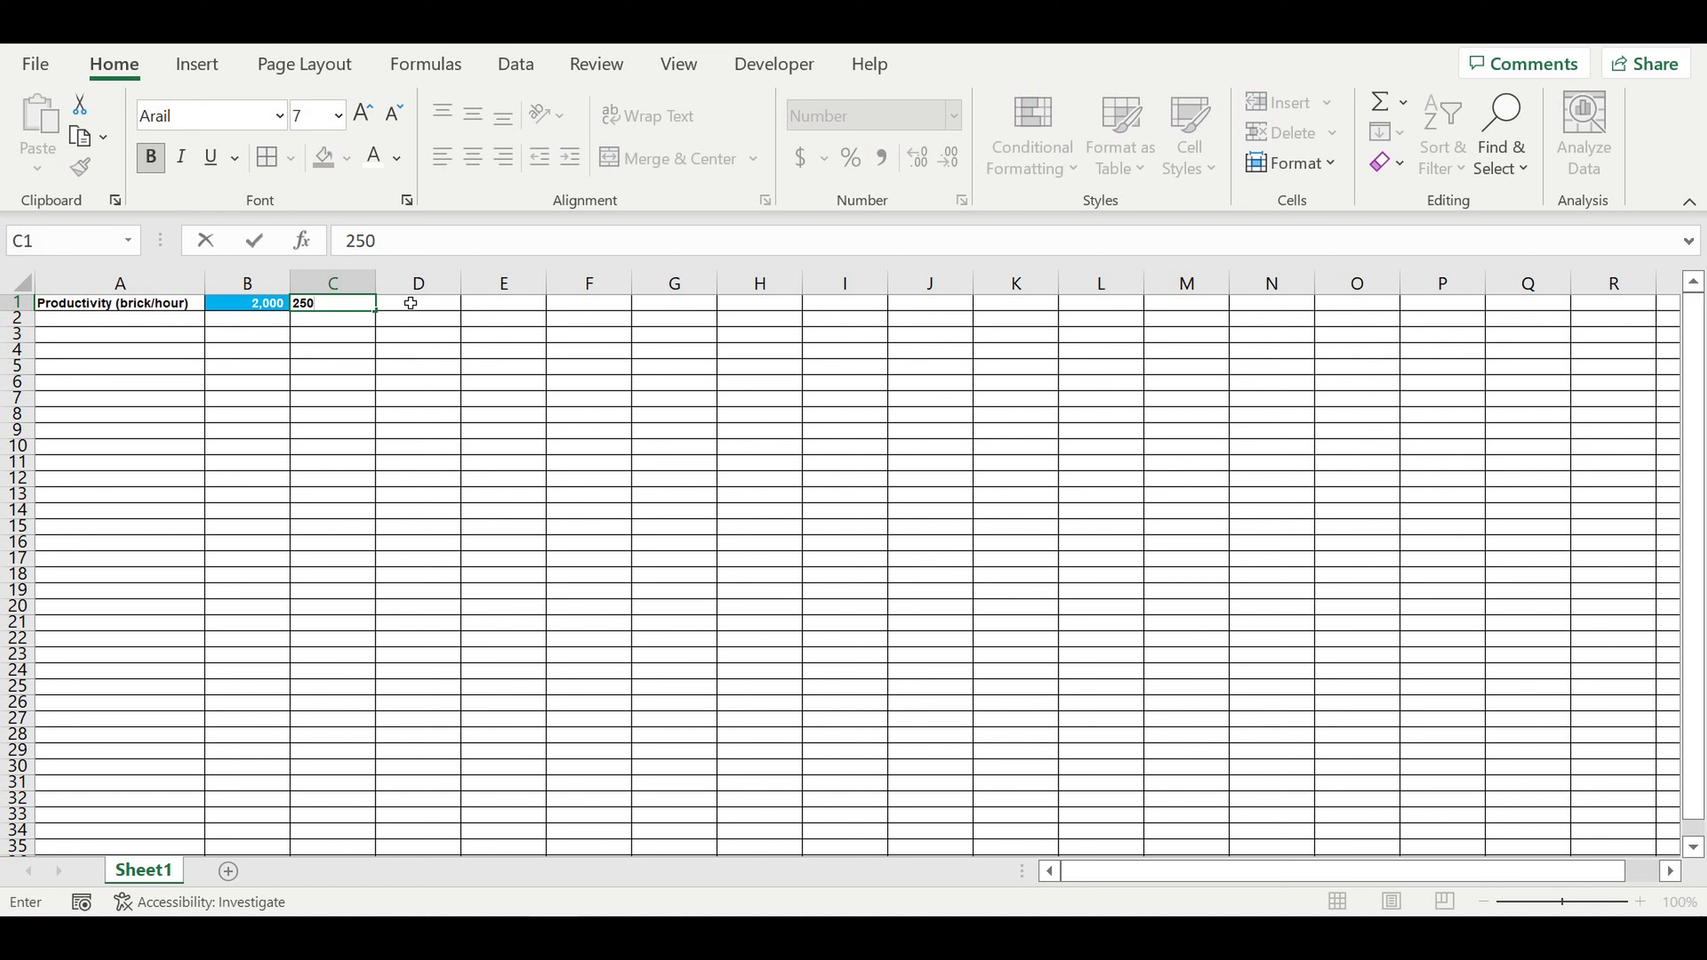
text(x120x65 mm)
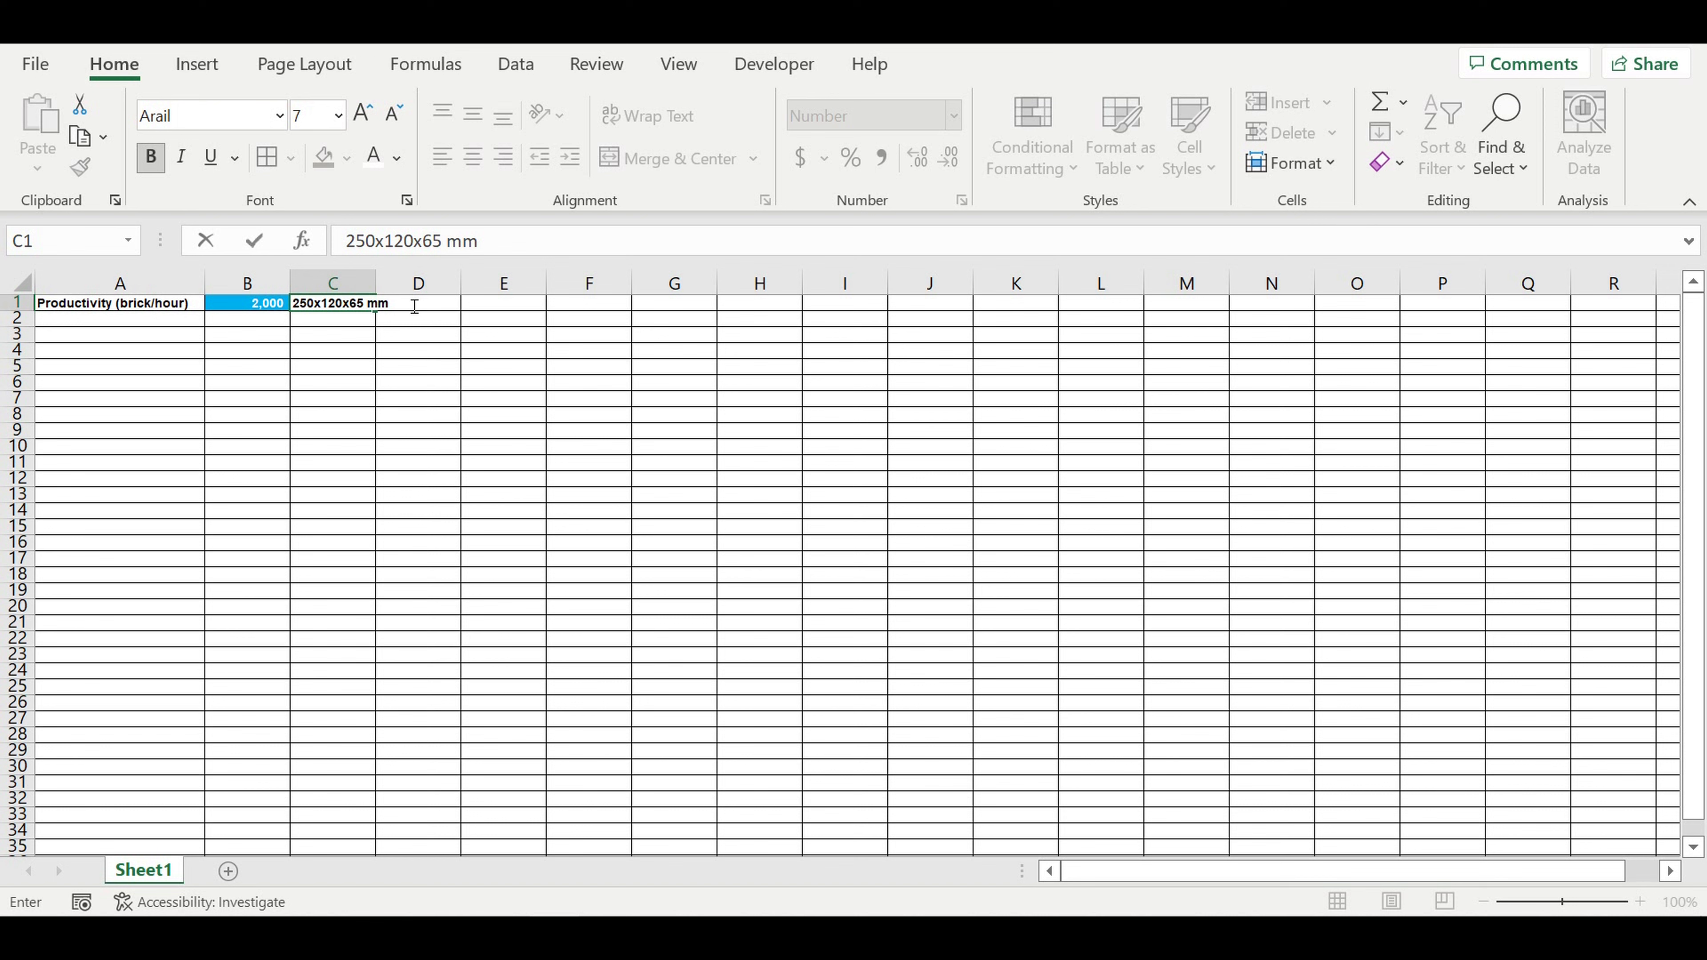
key(BackSpace)
key(BackSpace)
key(BackSpace)
key(BackSpace)
key(BackSpace)
key(BackSpace)
key(BackSpace)
key(BackSpace)
key(BackSpace)
key(BackSpace)
key(BackSpace)
key(BackSpace)
key(BackSpace)
key(Return)
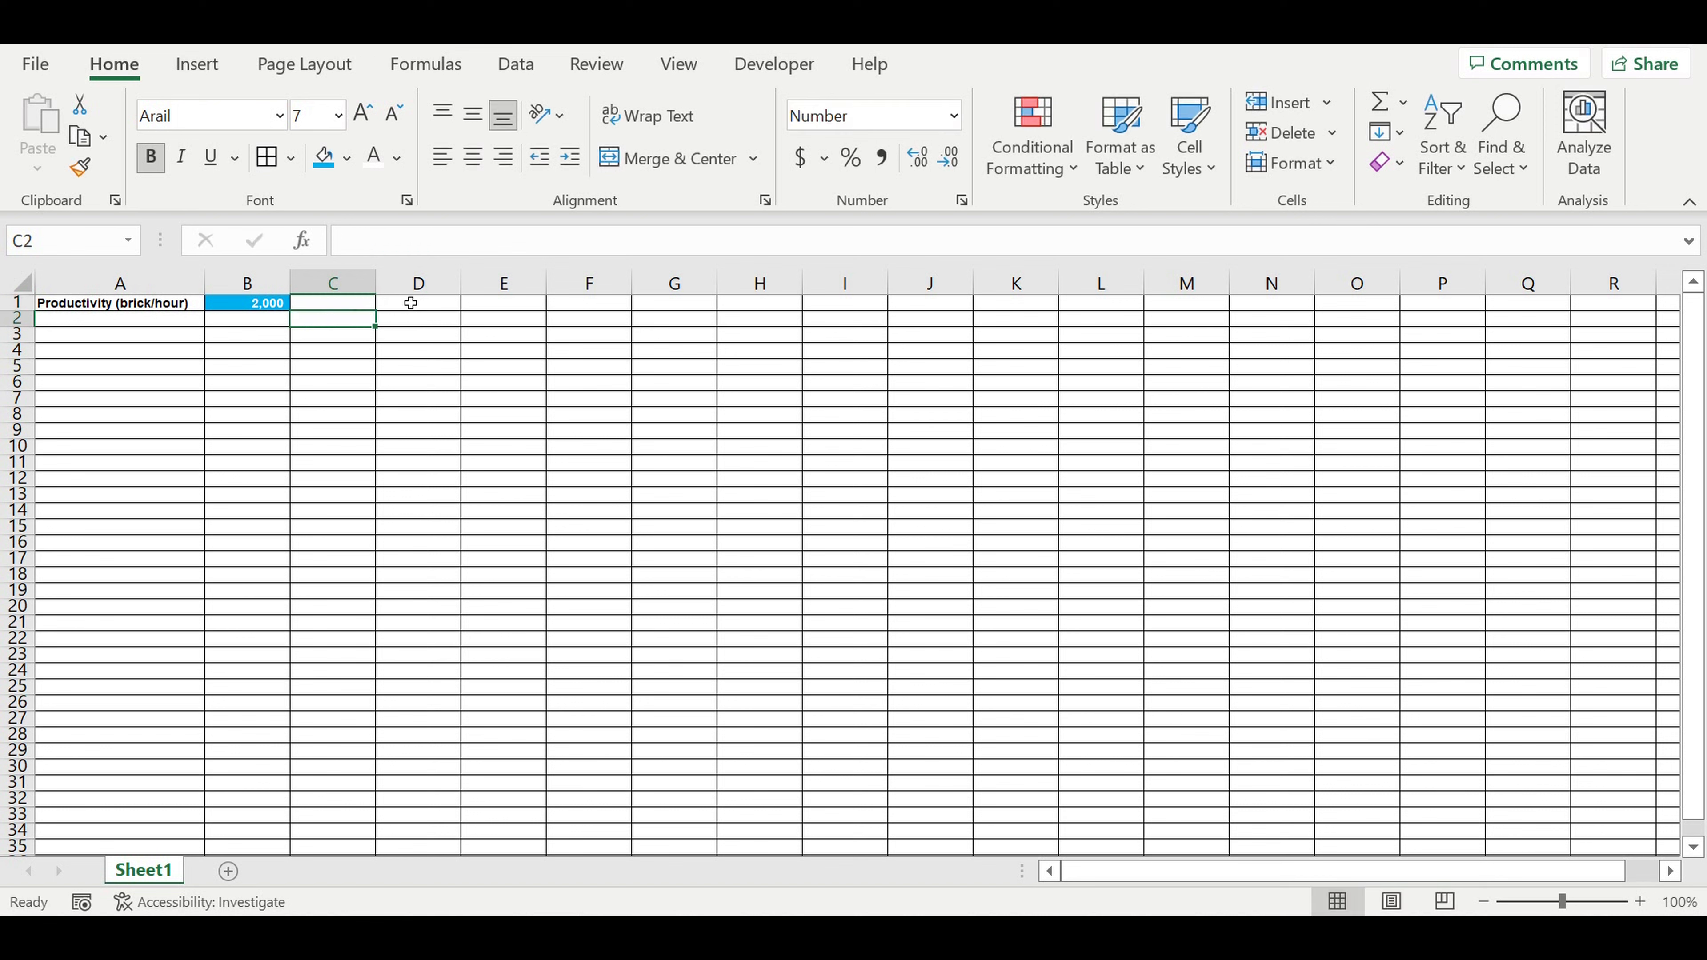
Step: Append "1 NF" to the productivity label in A1 and remove the addition again
click(170, 309)
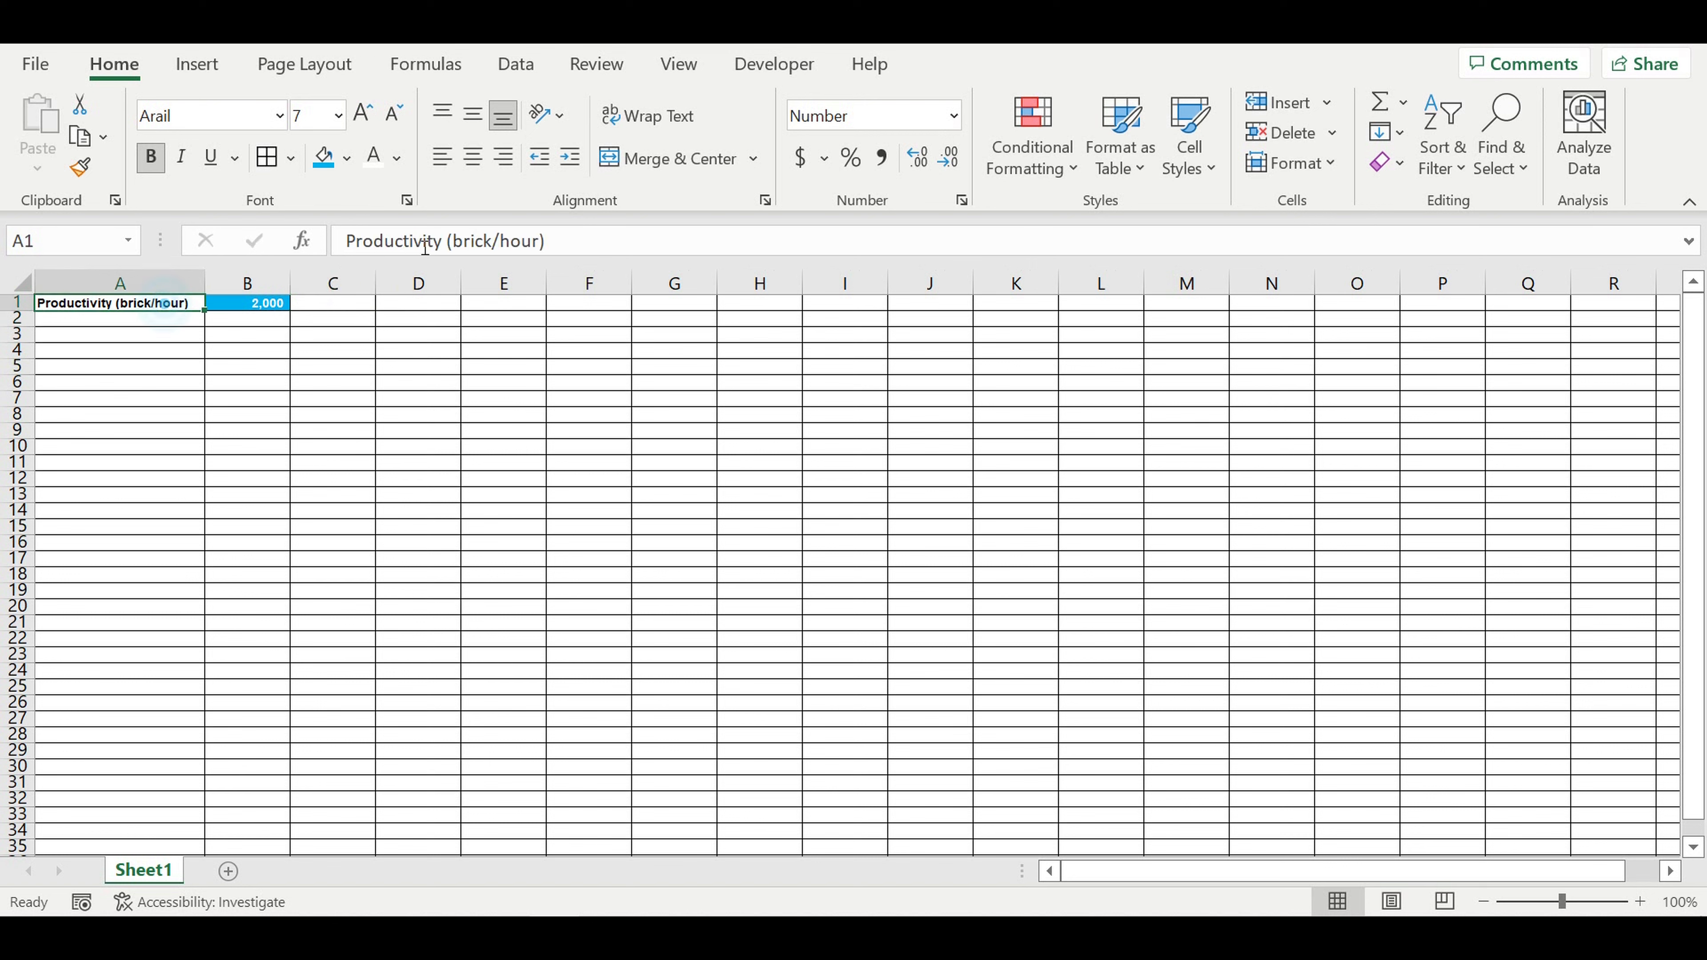
click(573, 247)
text(1)
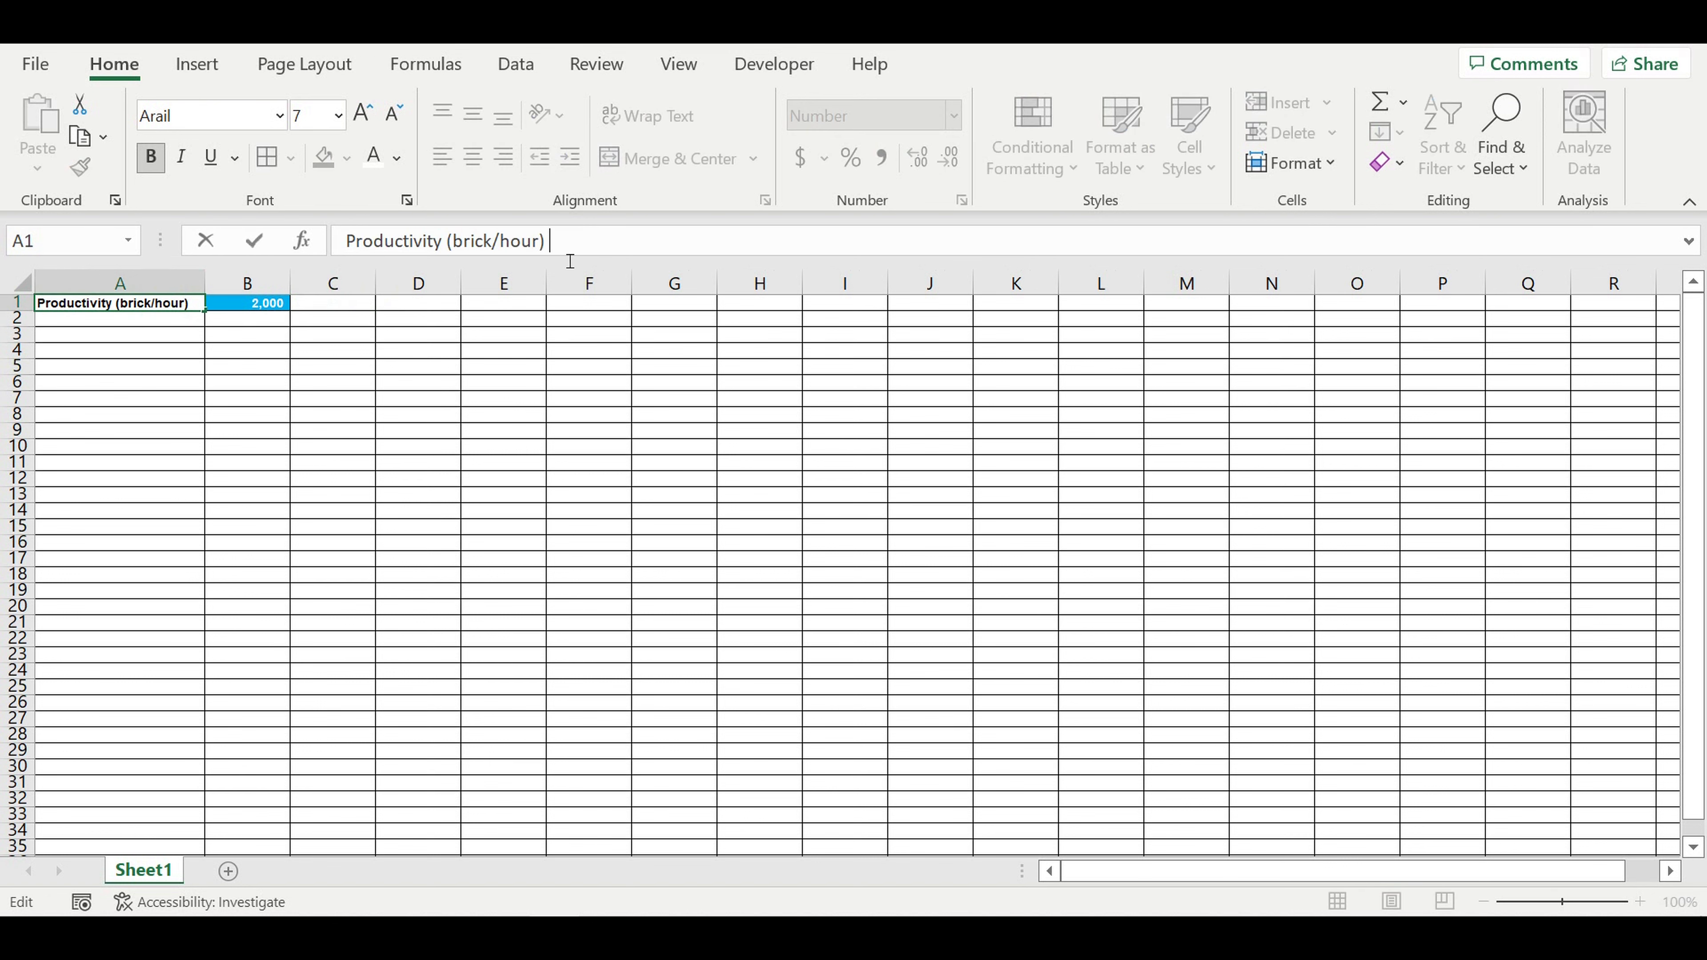
text( NF)
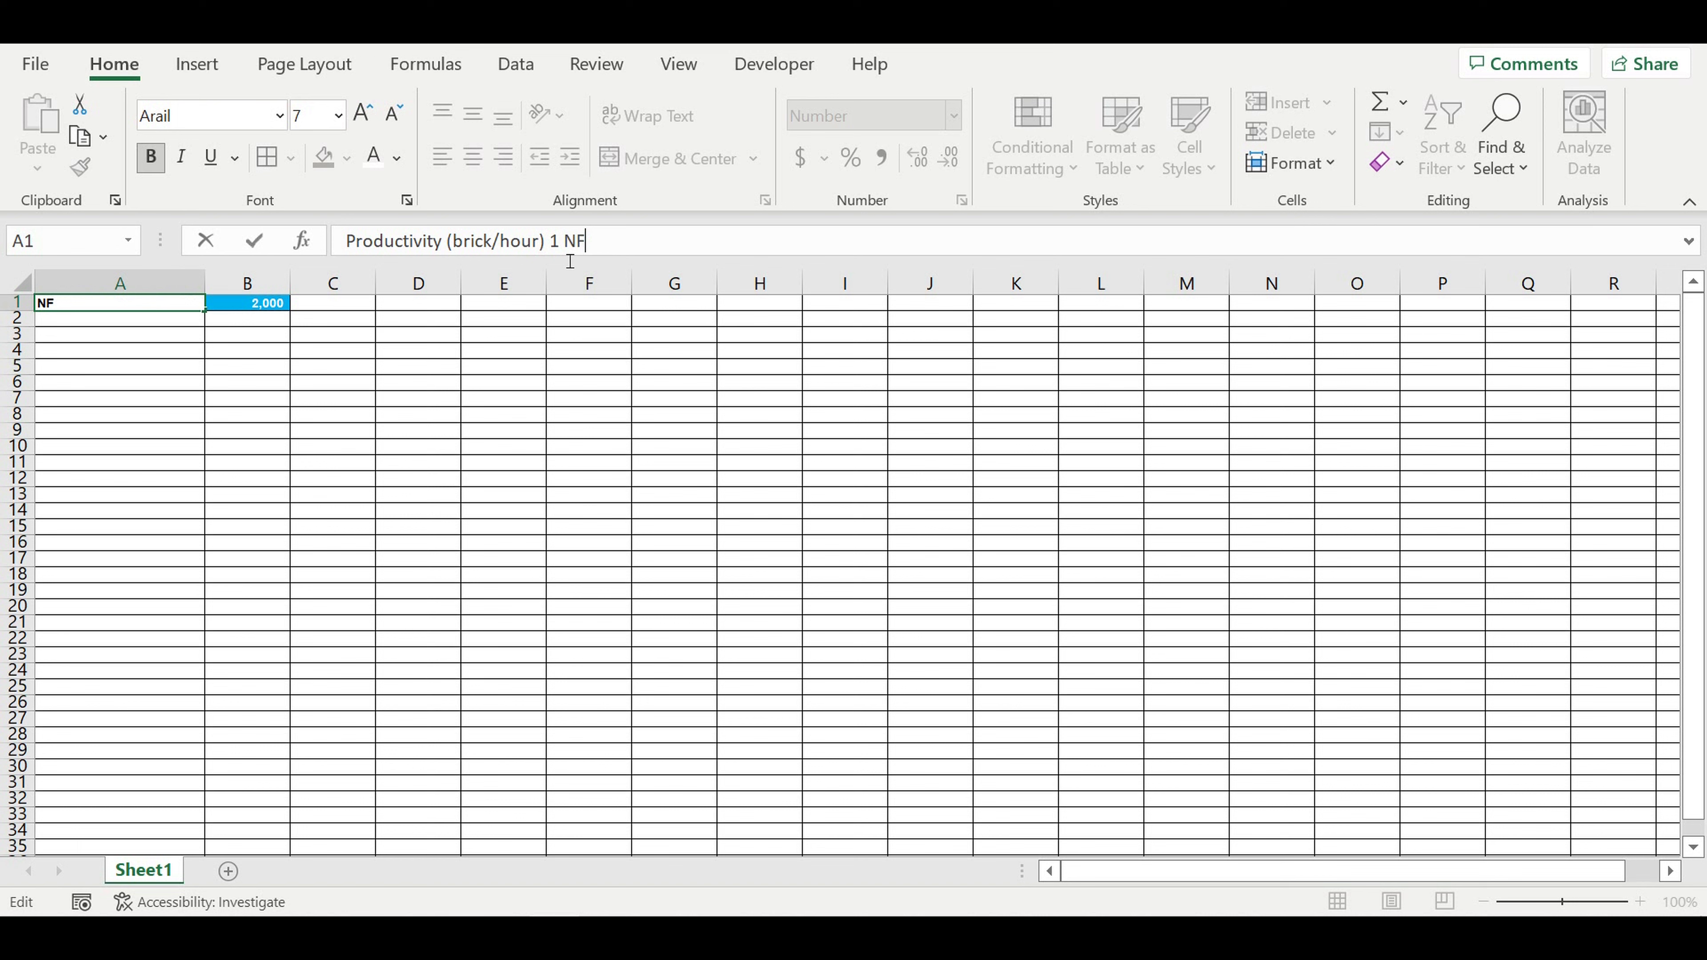
key(BackSpace)
key(BackSpace)
key(BackSpace)
key(BackSpace)
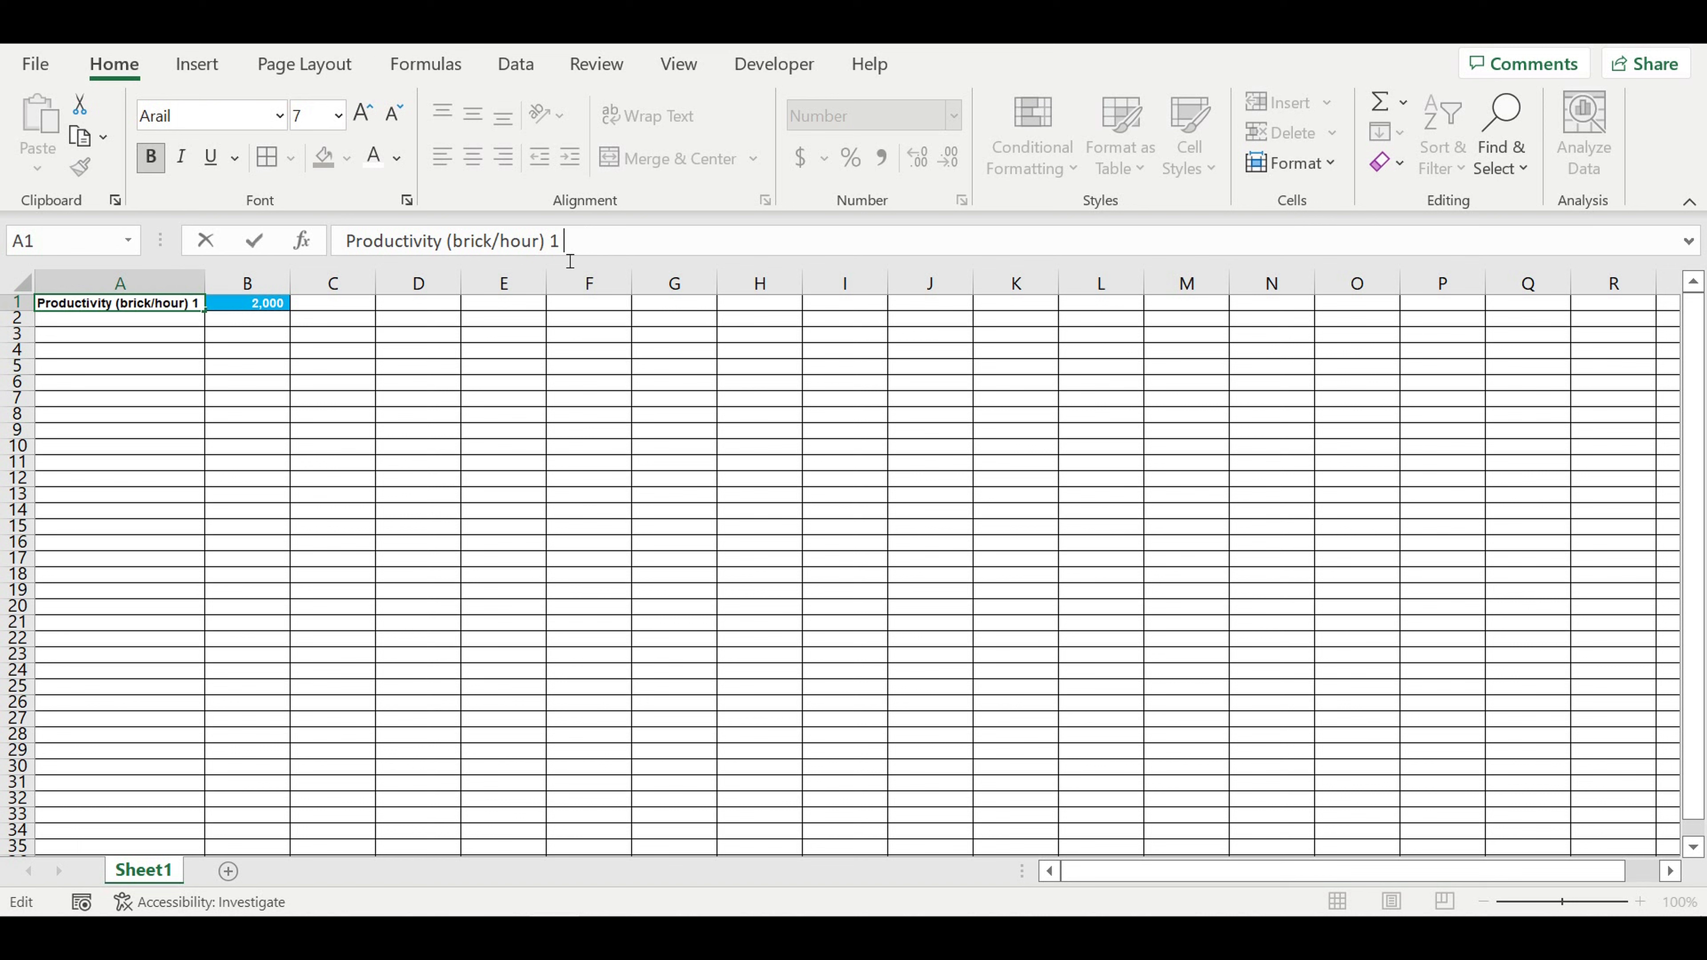
key(Return)
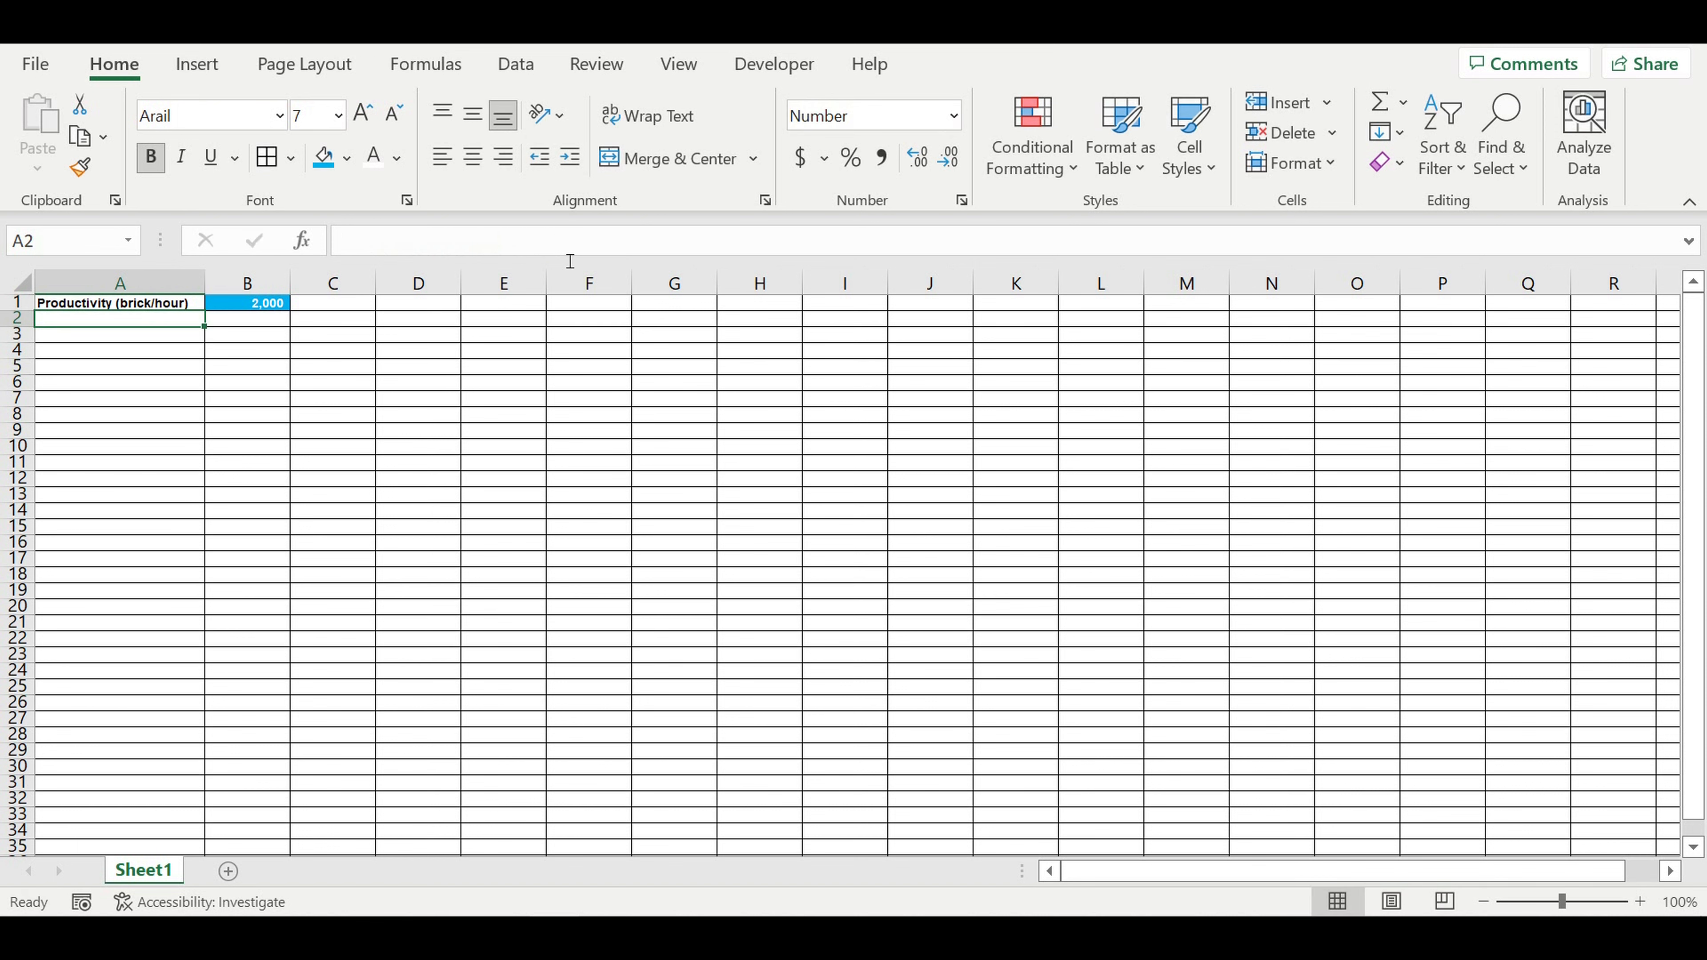
click(185, 307)
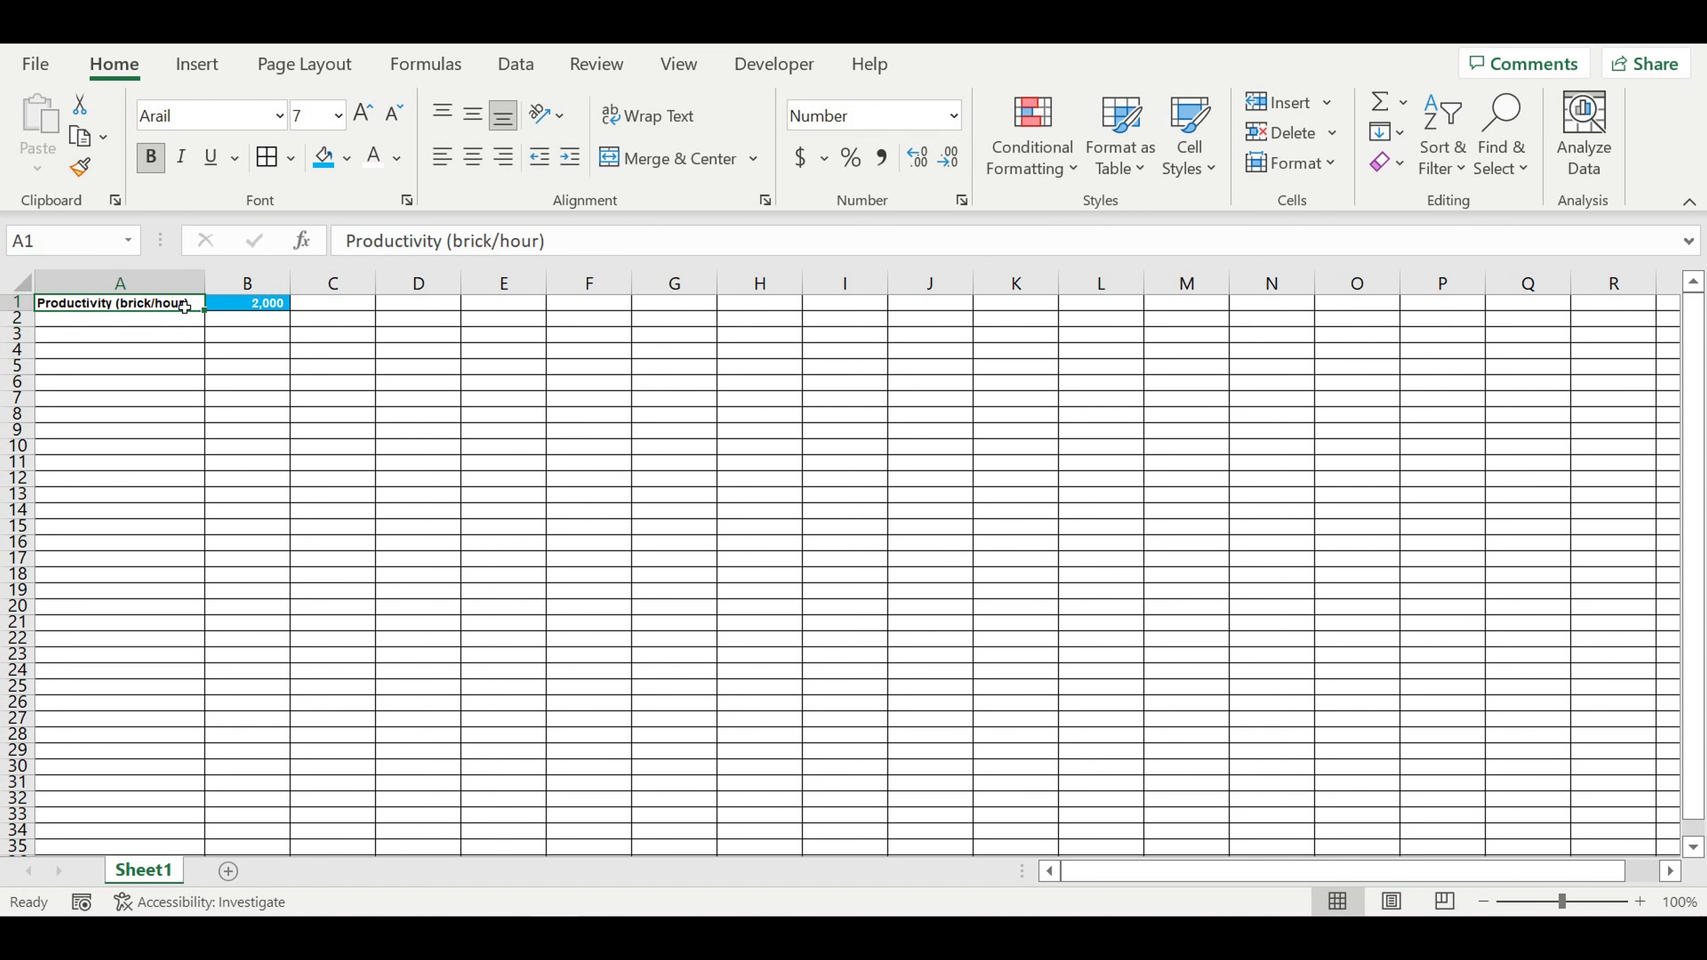
click(258, 350)
click(268, 338)
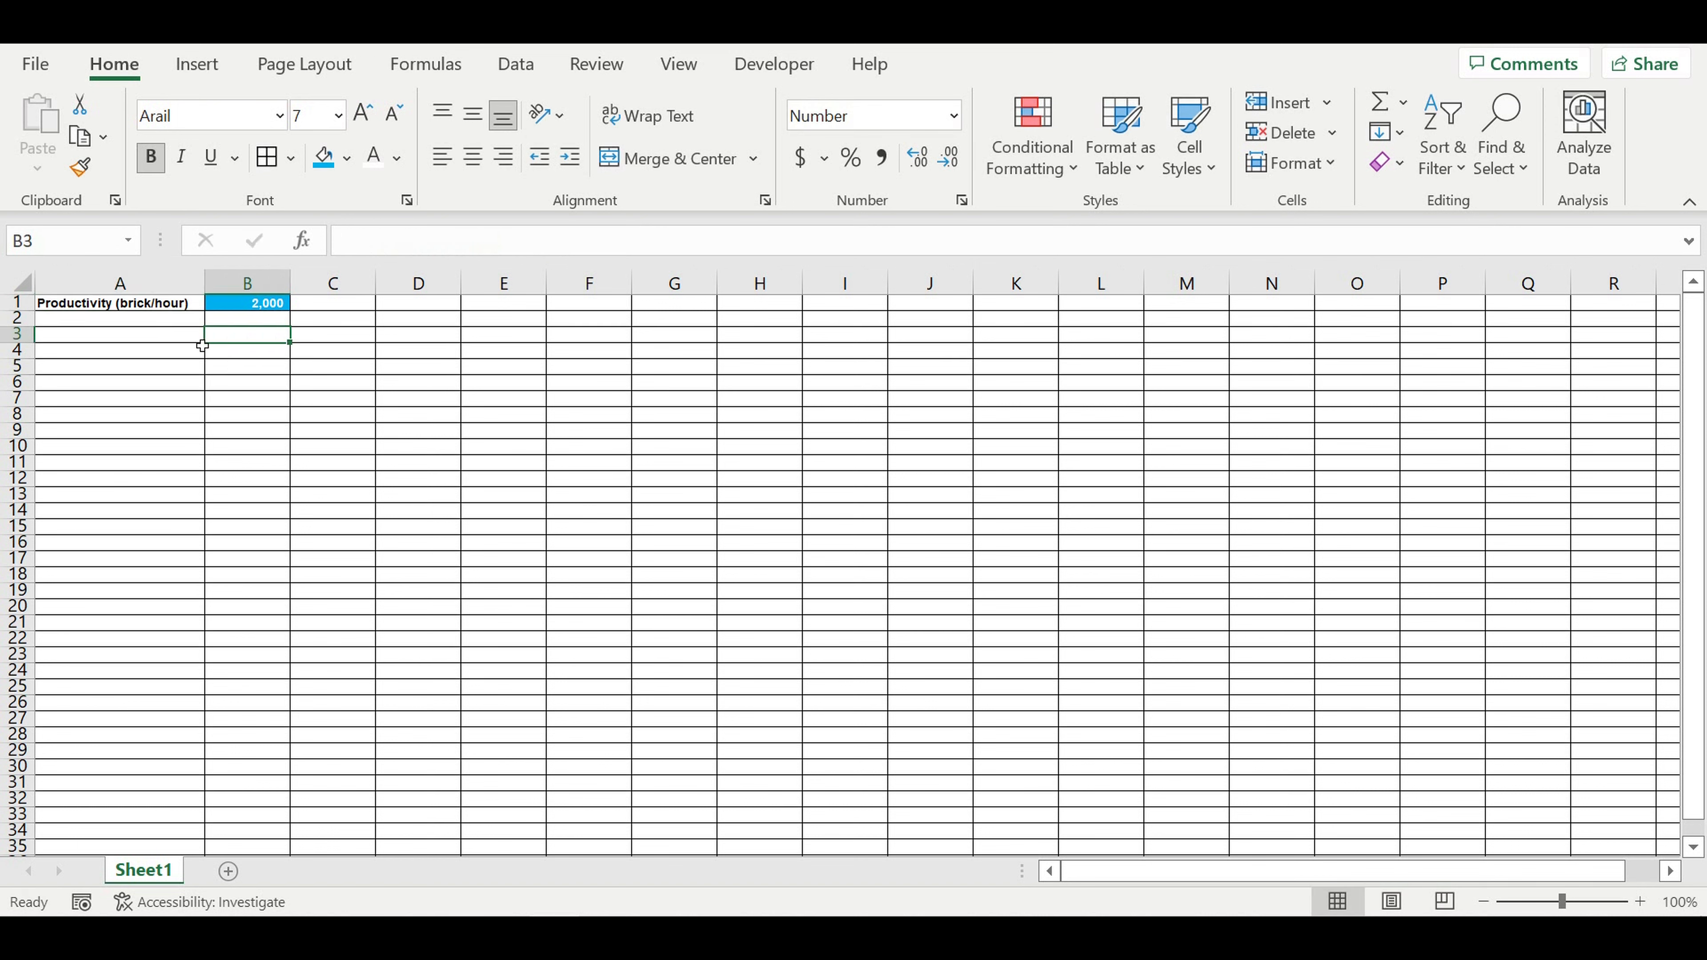
click(169, 335)
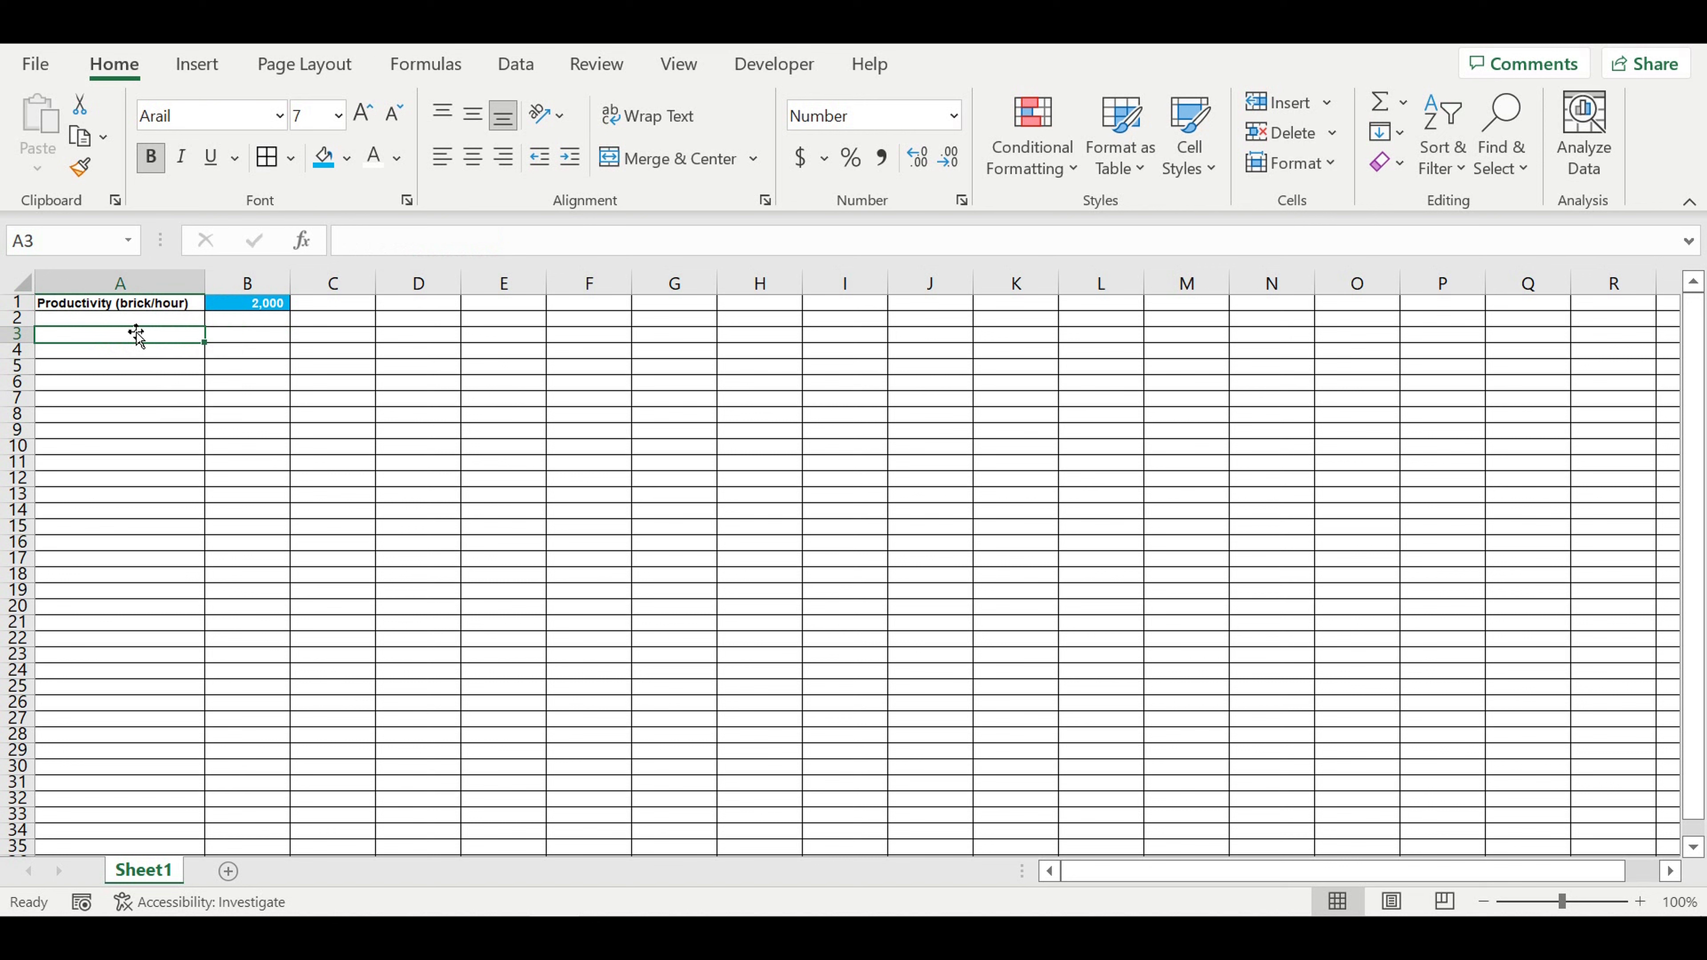
click(114, 353)
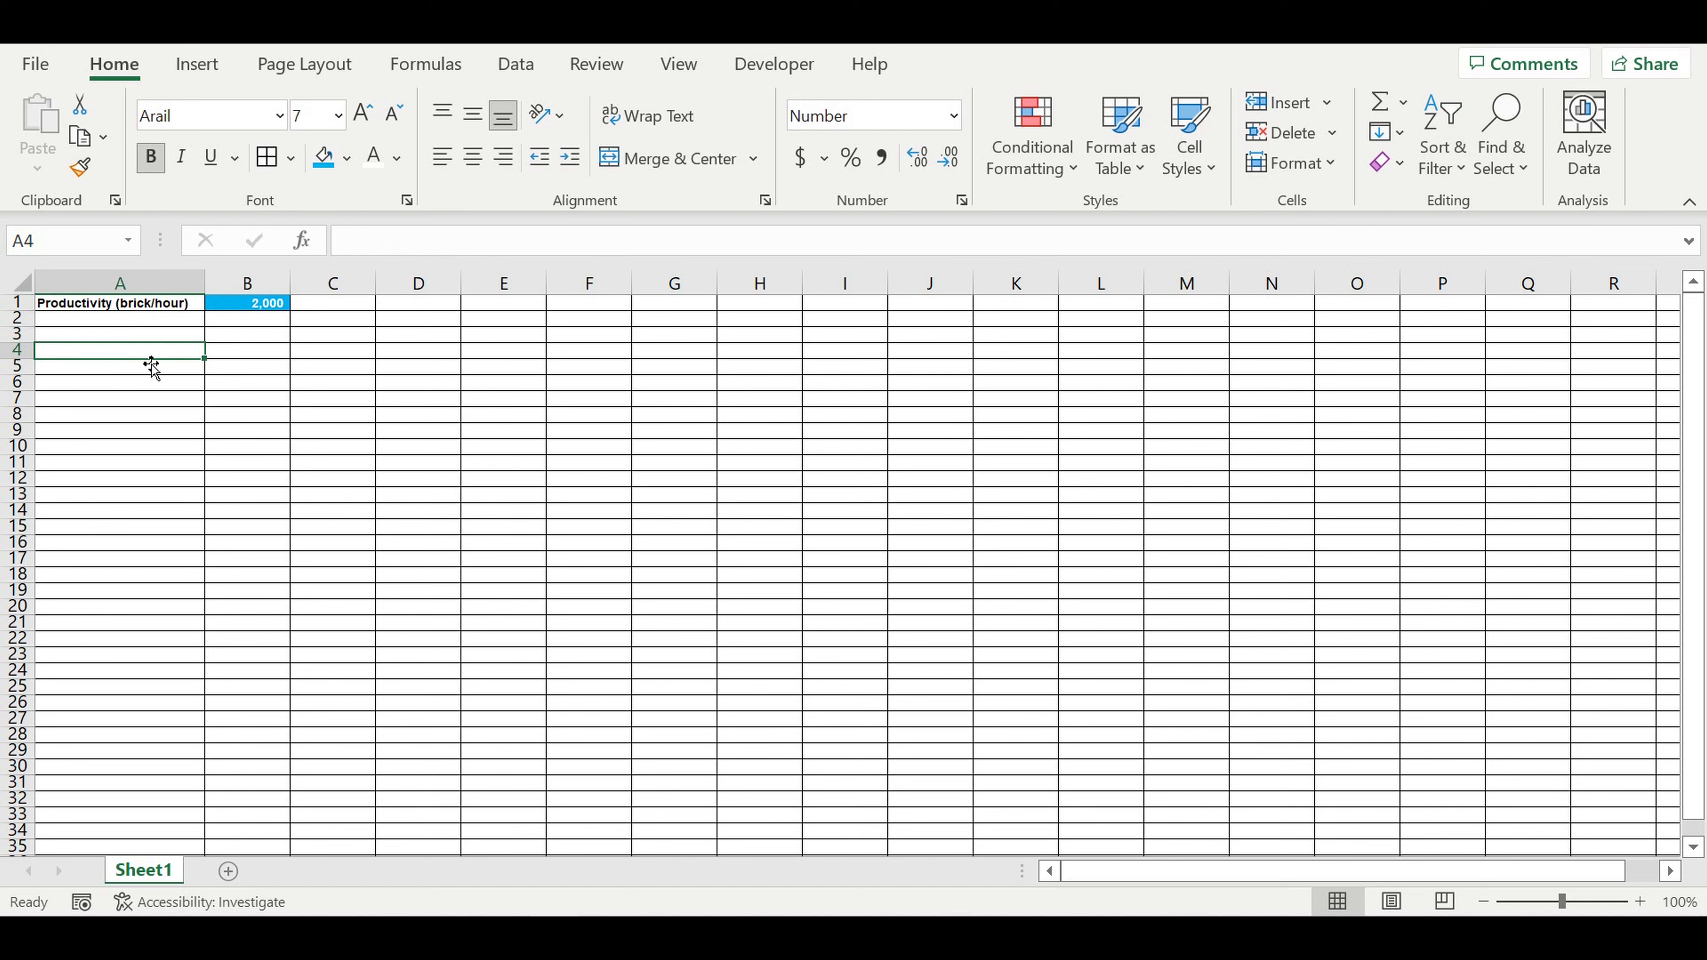
click(121, 338)
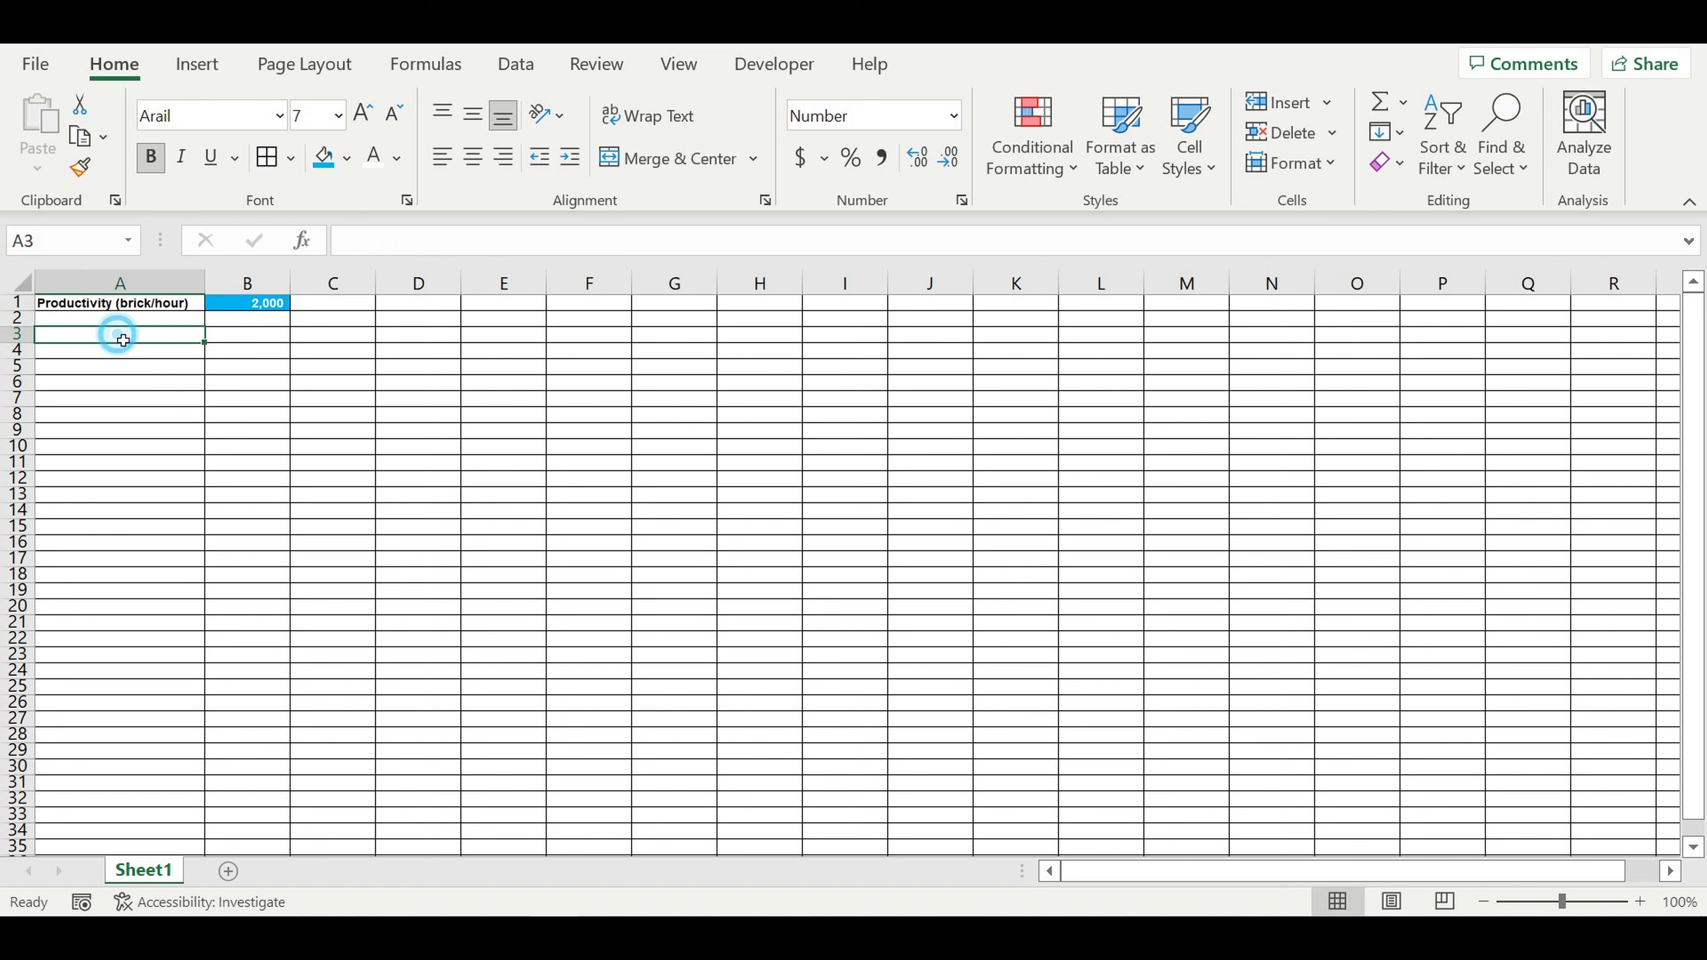
Step: Enter the heading "Bricks types" in cell A3
text(Bri)
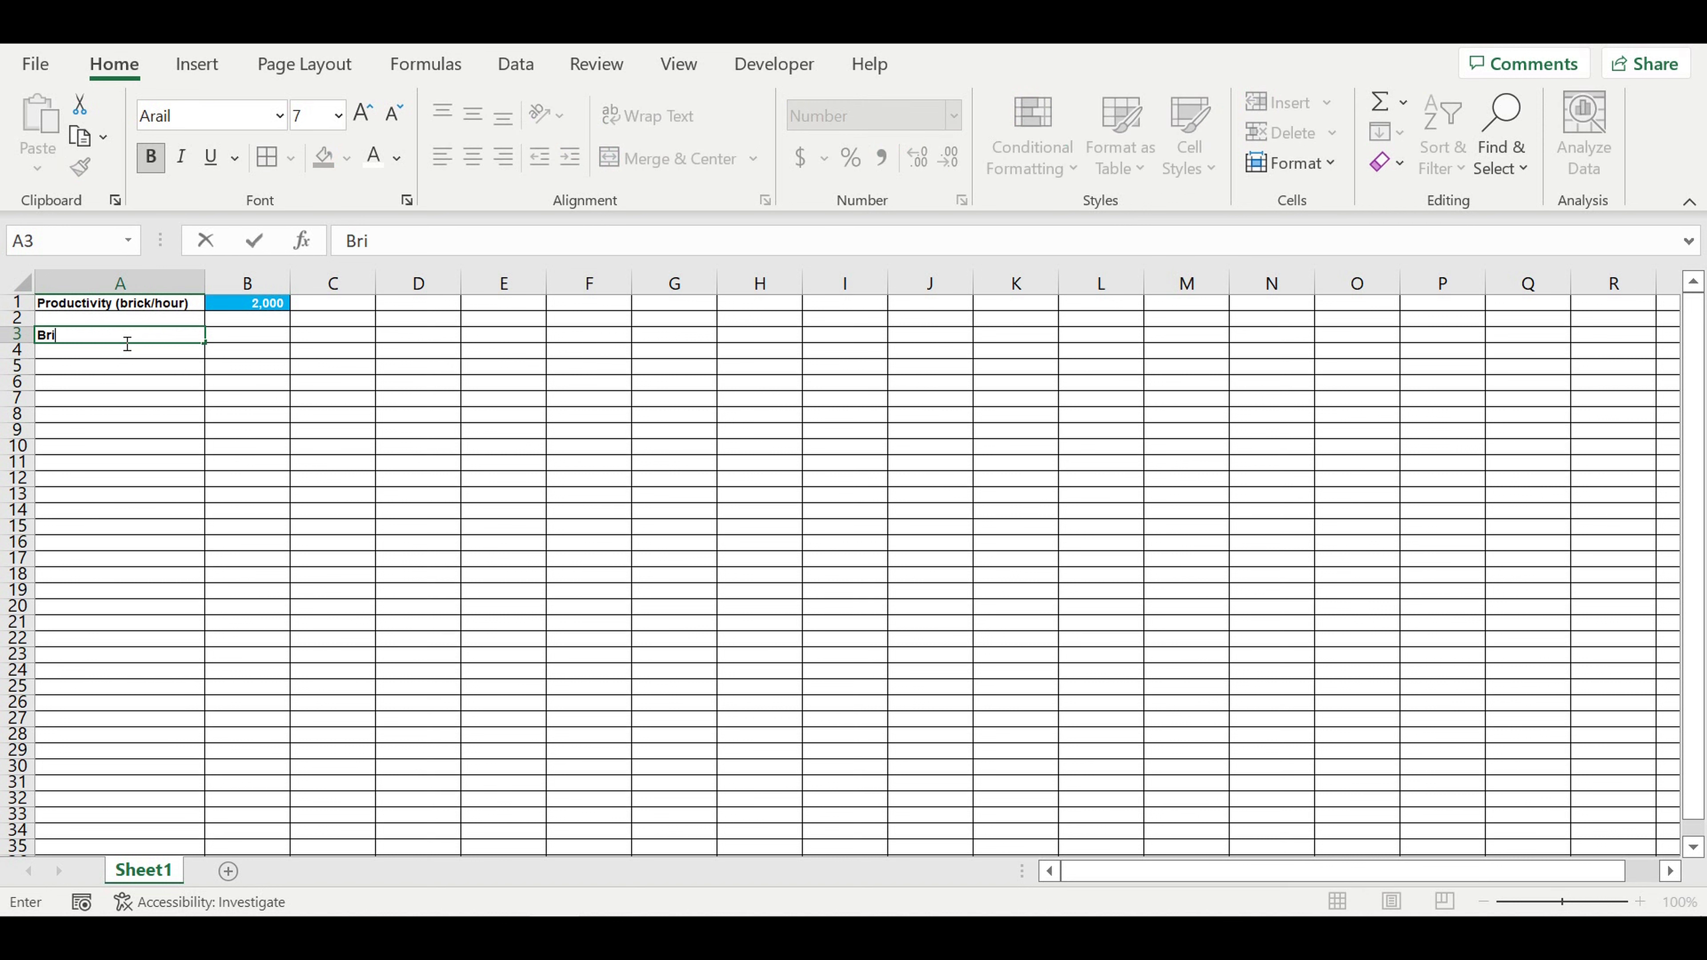
text(cks)
text(types)
key(Return)
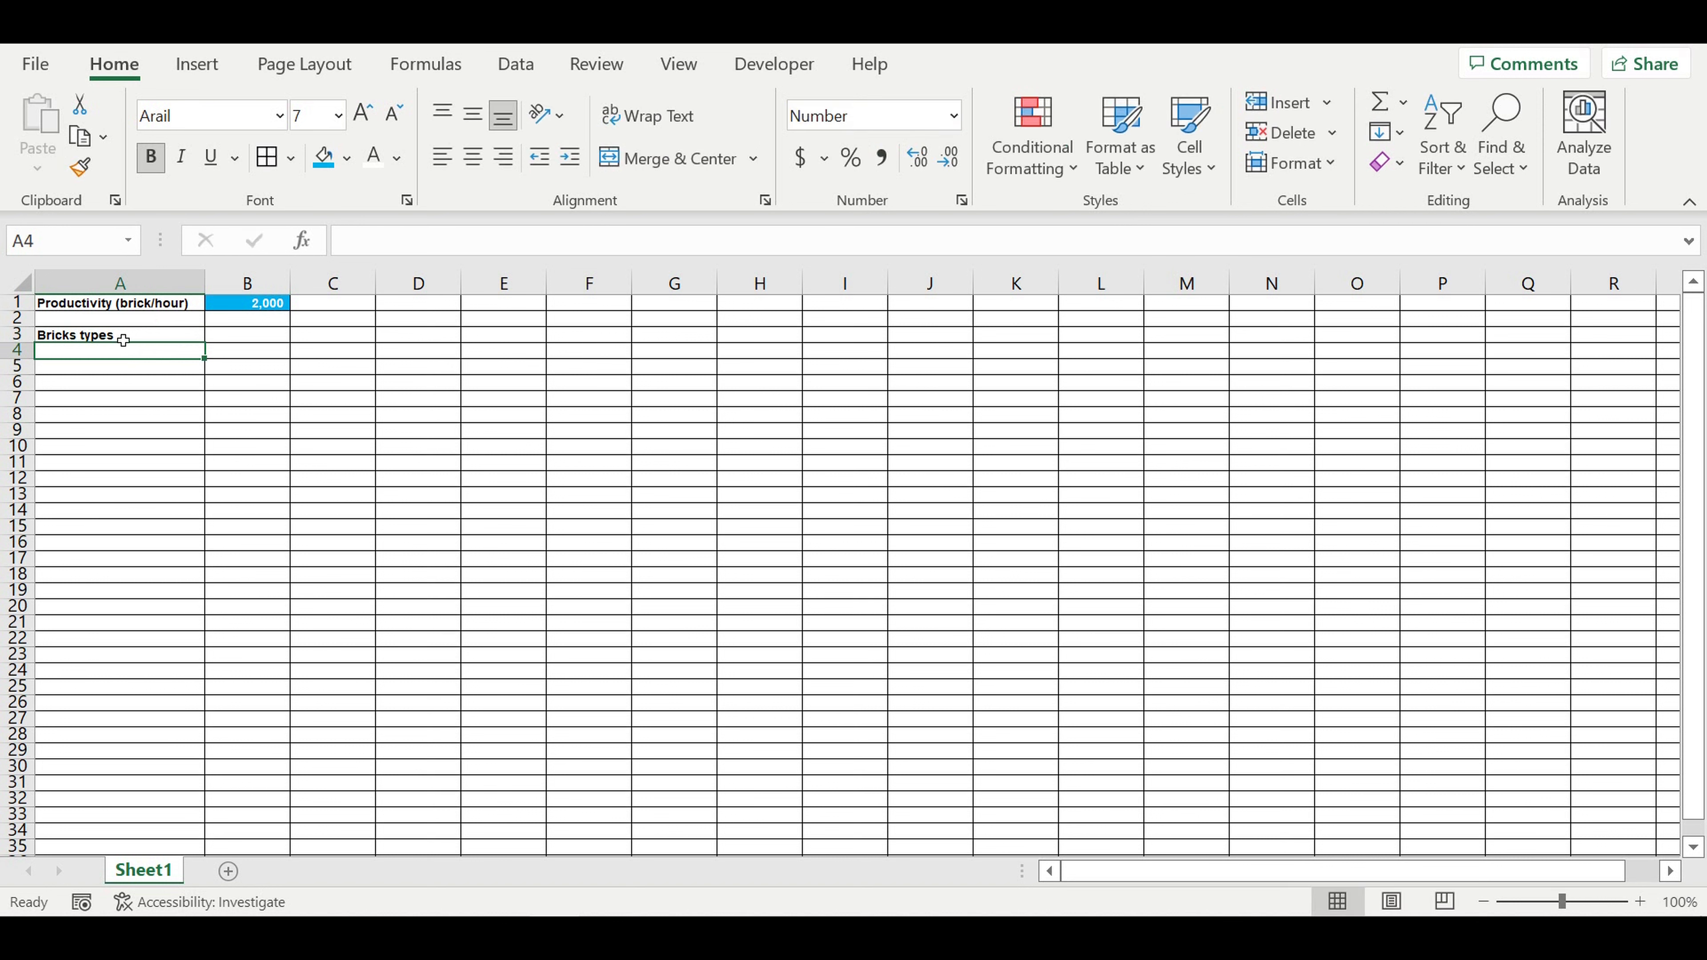
Step: Enter "Brick name 1" in cell A4 under the heading
text(B)
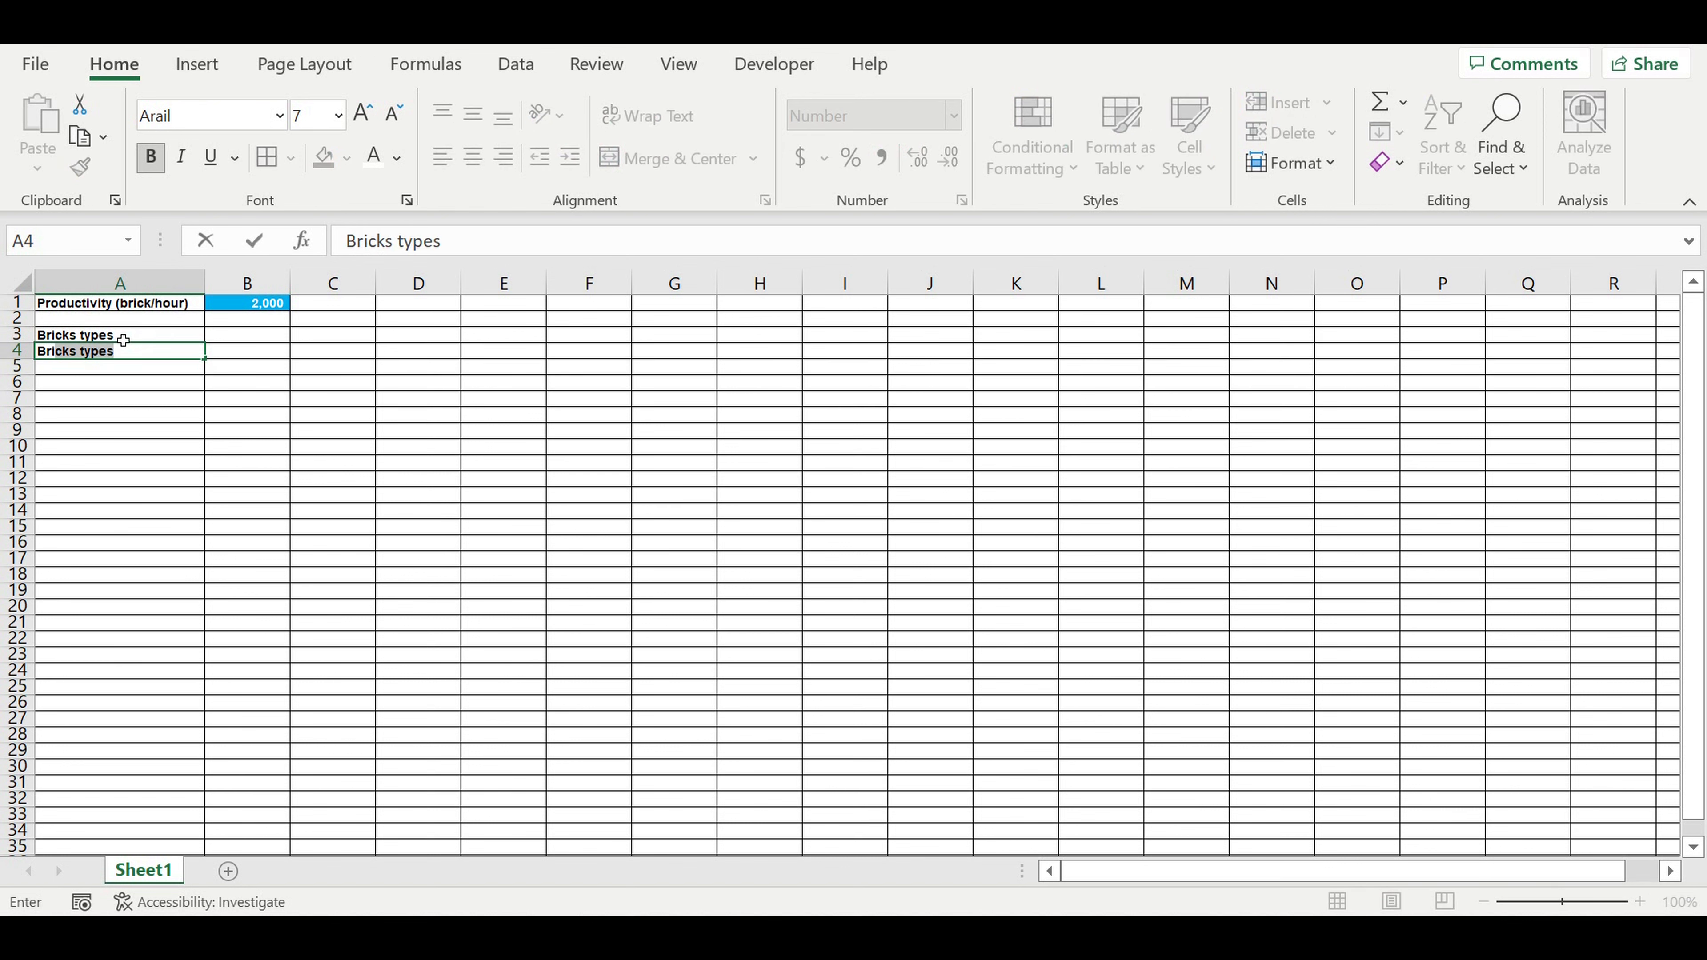
text(rick name 1)
key(Return)
Step: Fill the "Bricks types" heading in A3 with orange and keep it left-aligned
click(113, 336)
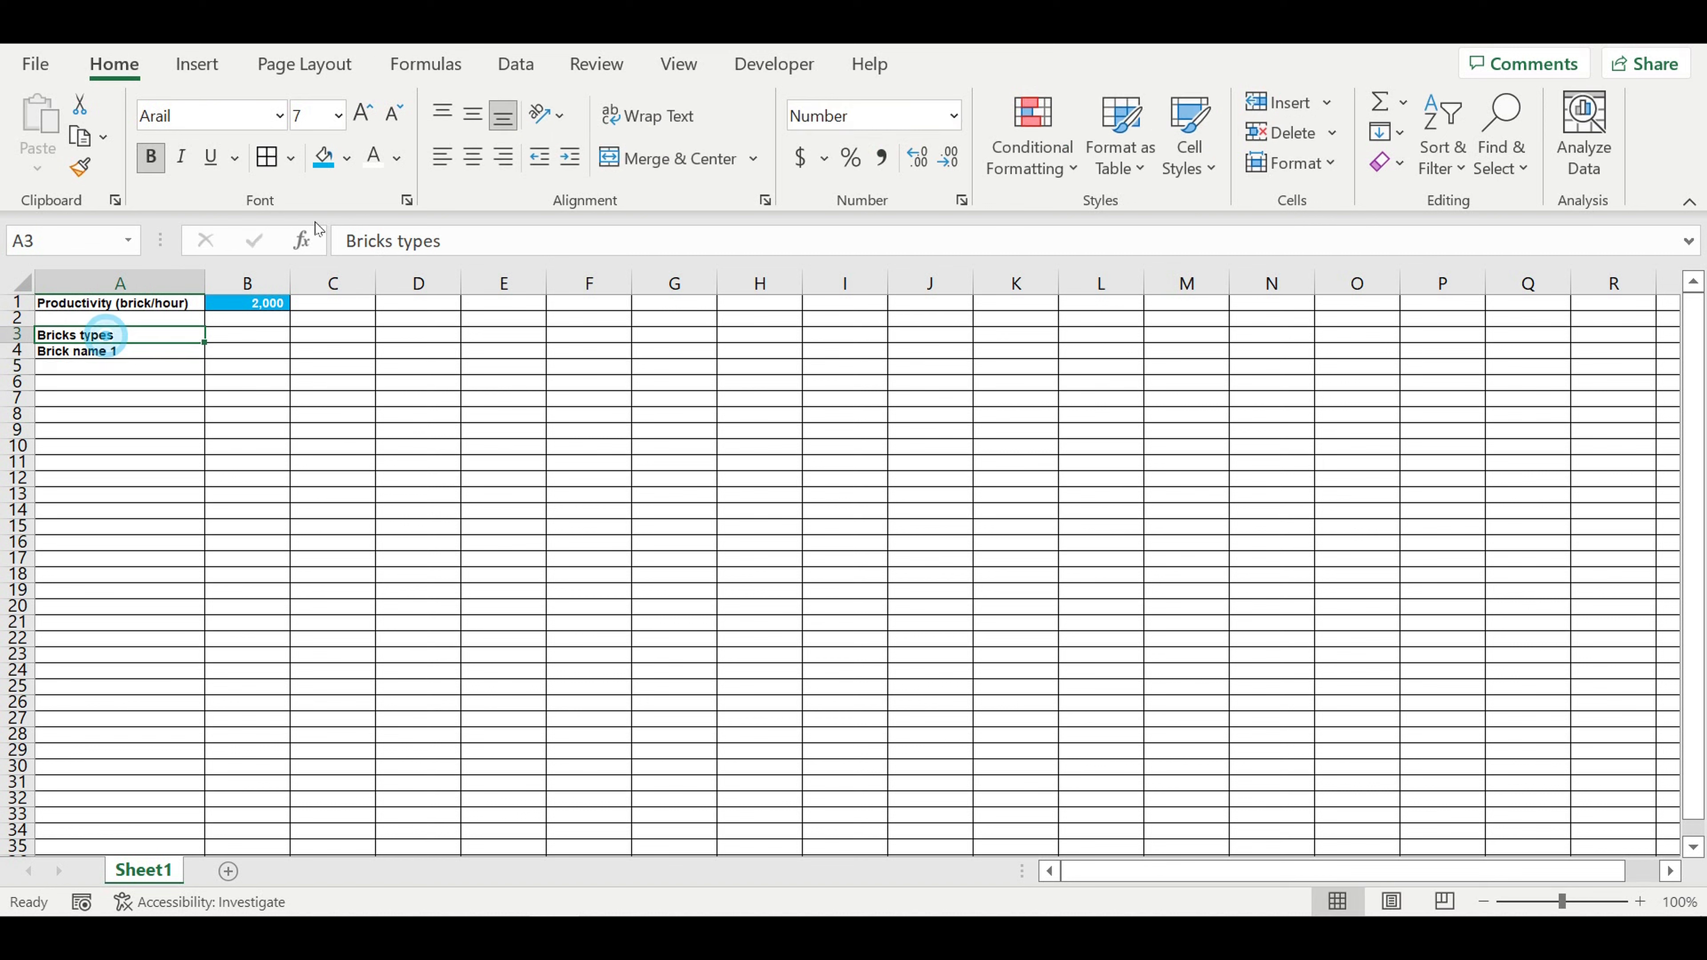
click(473, 157)
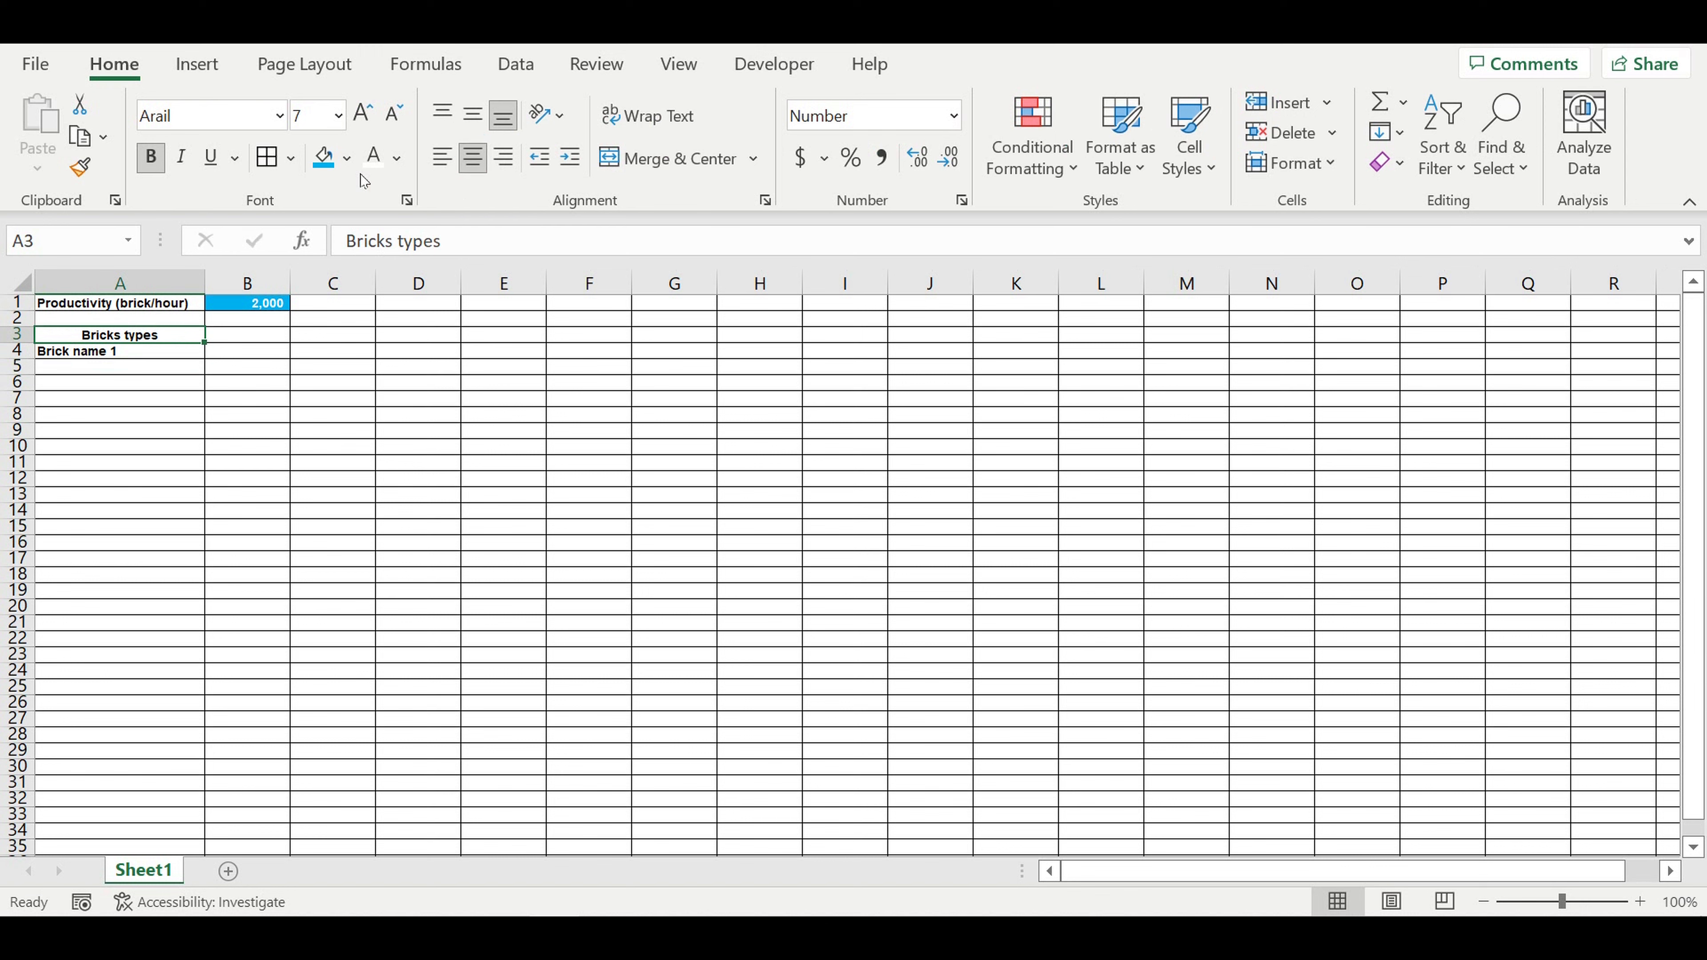
click(347, 160)
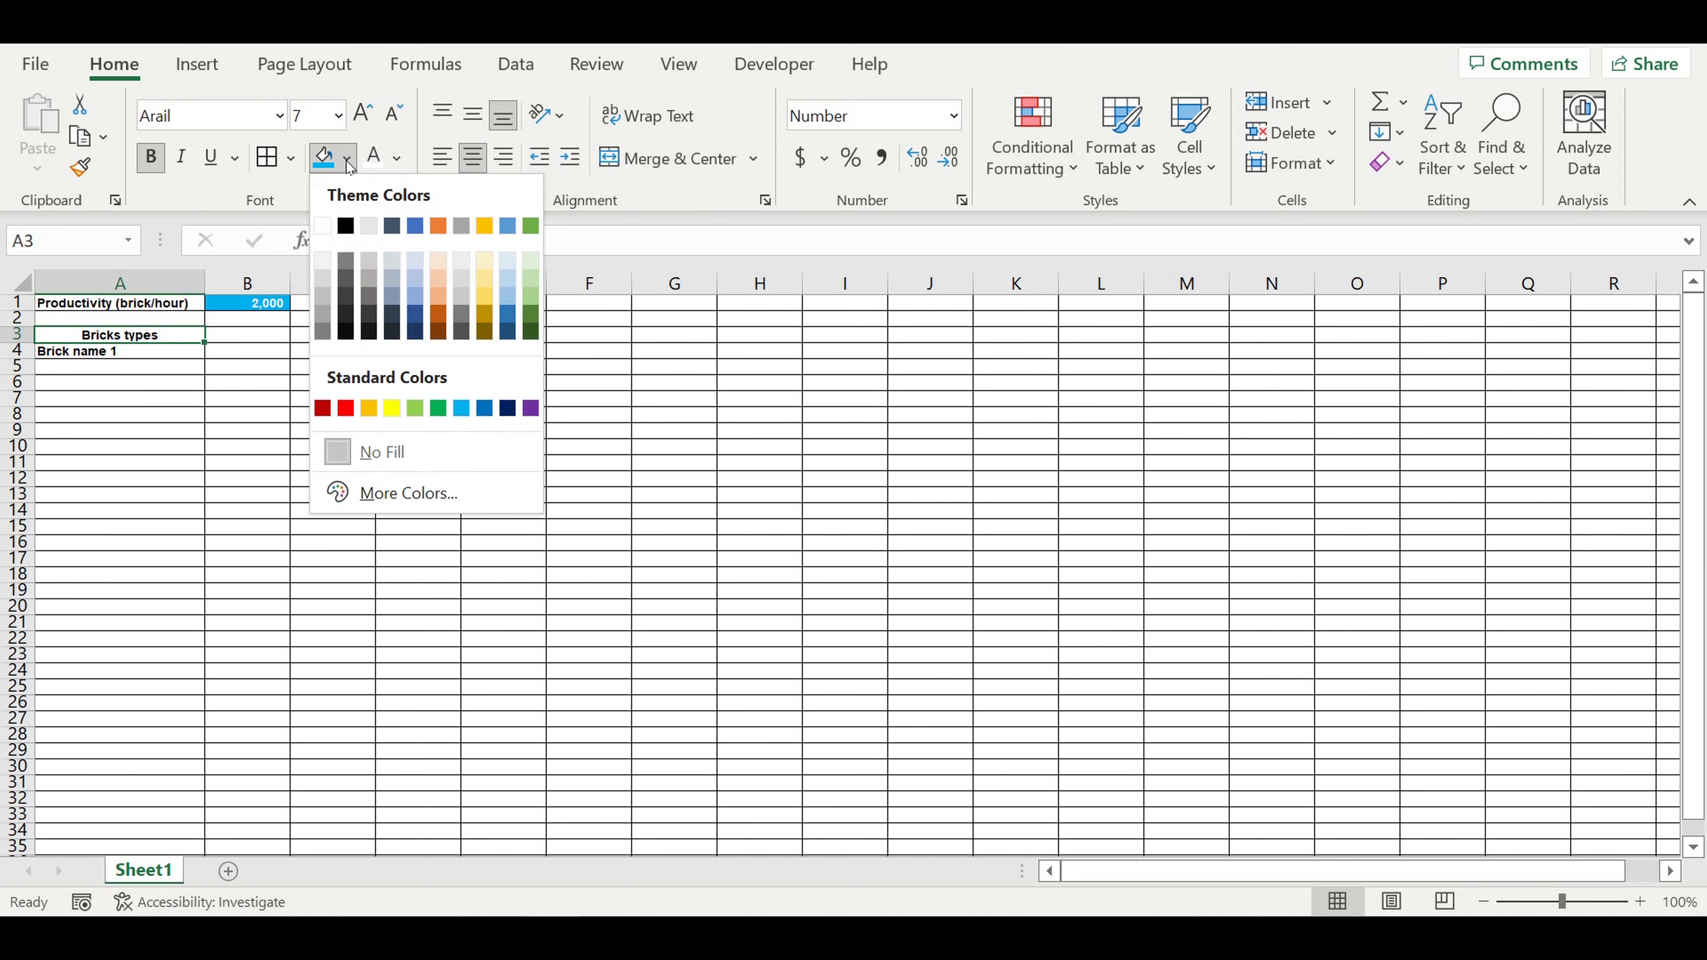
click(205, 377)
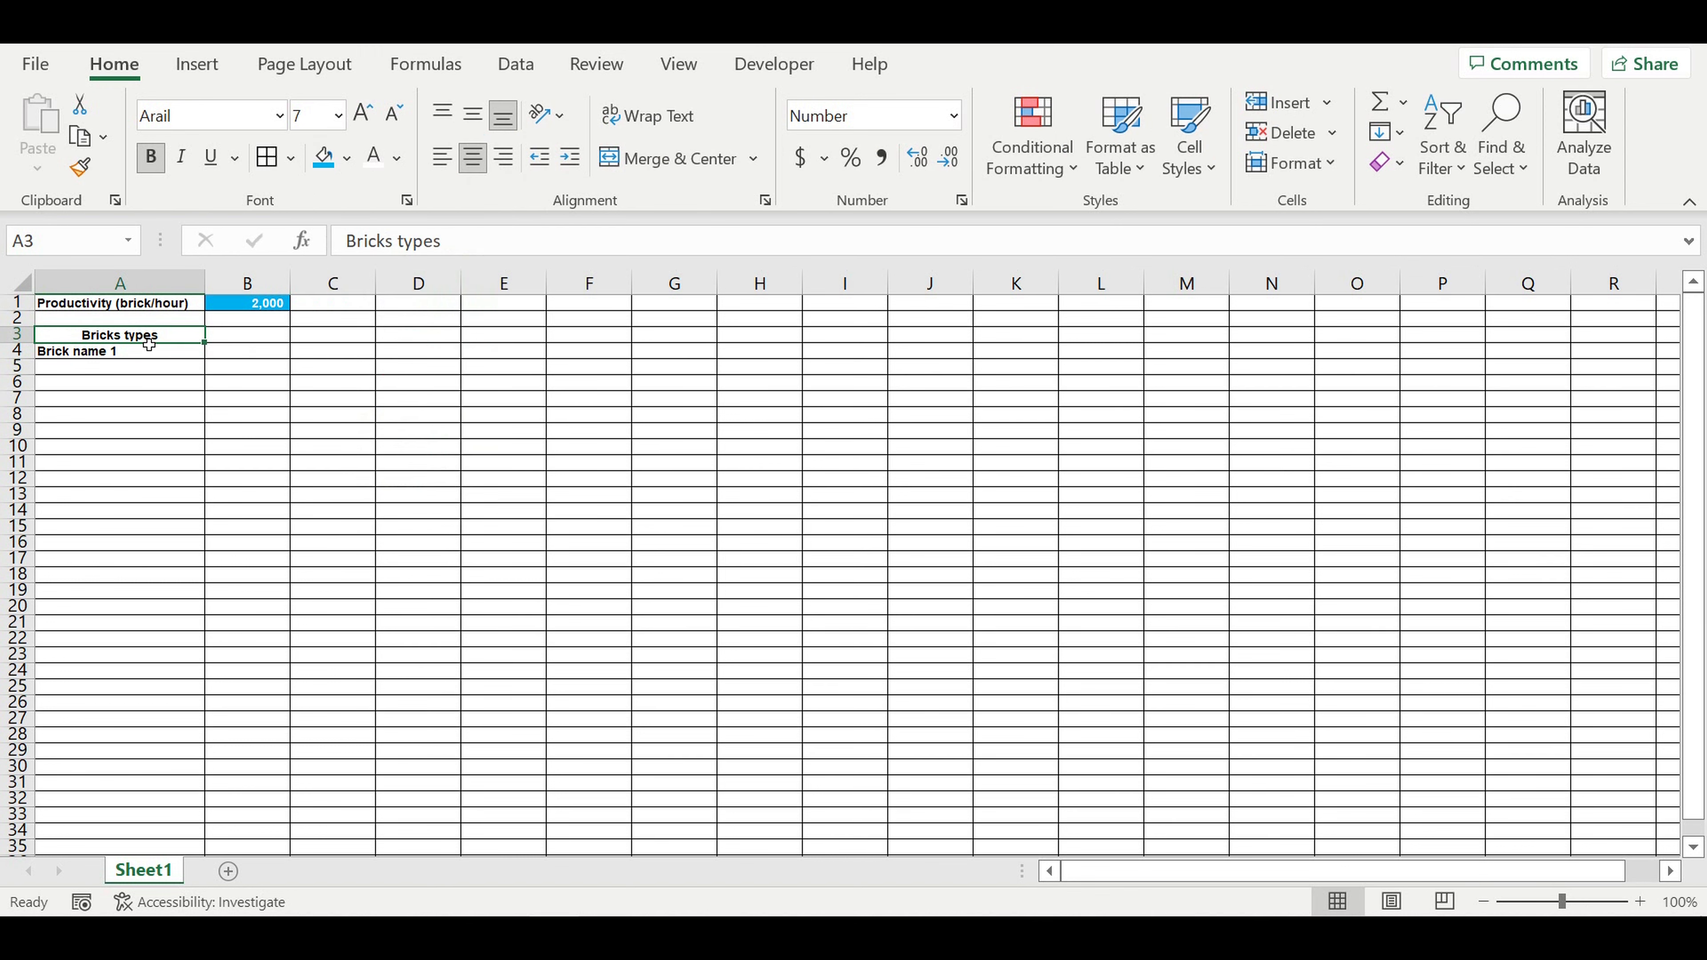
click(349, 160)
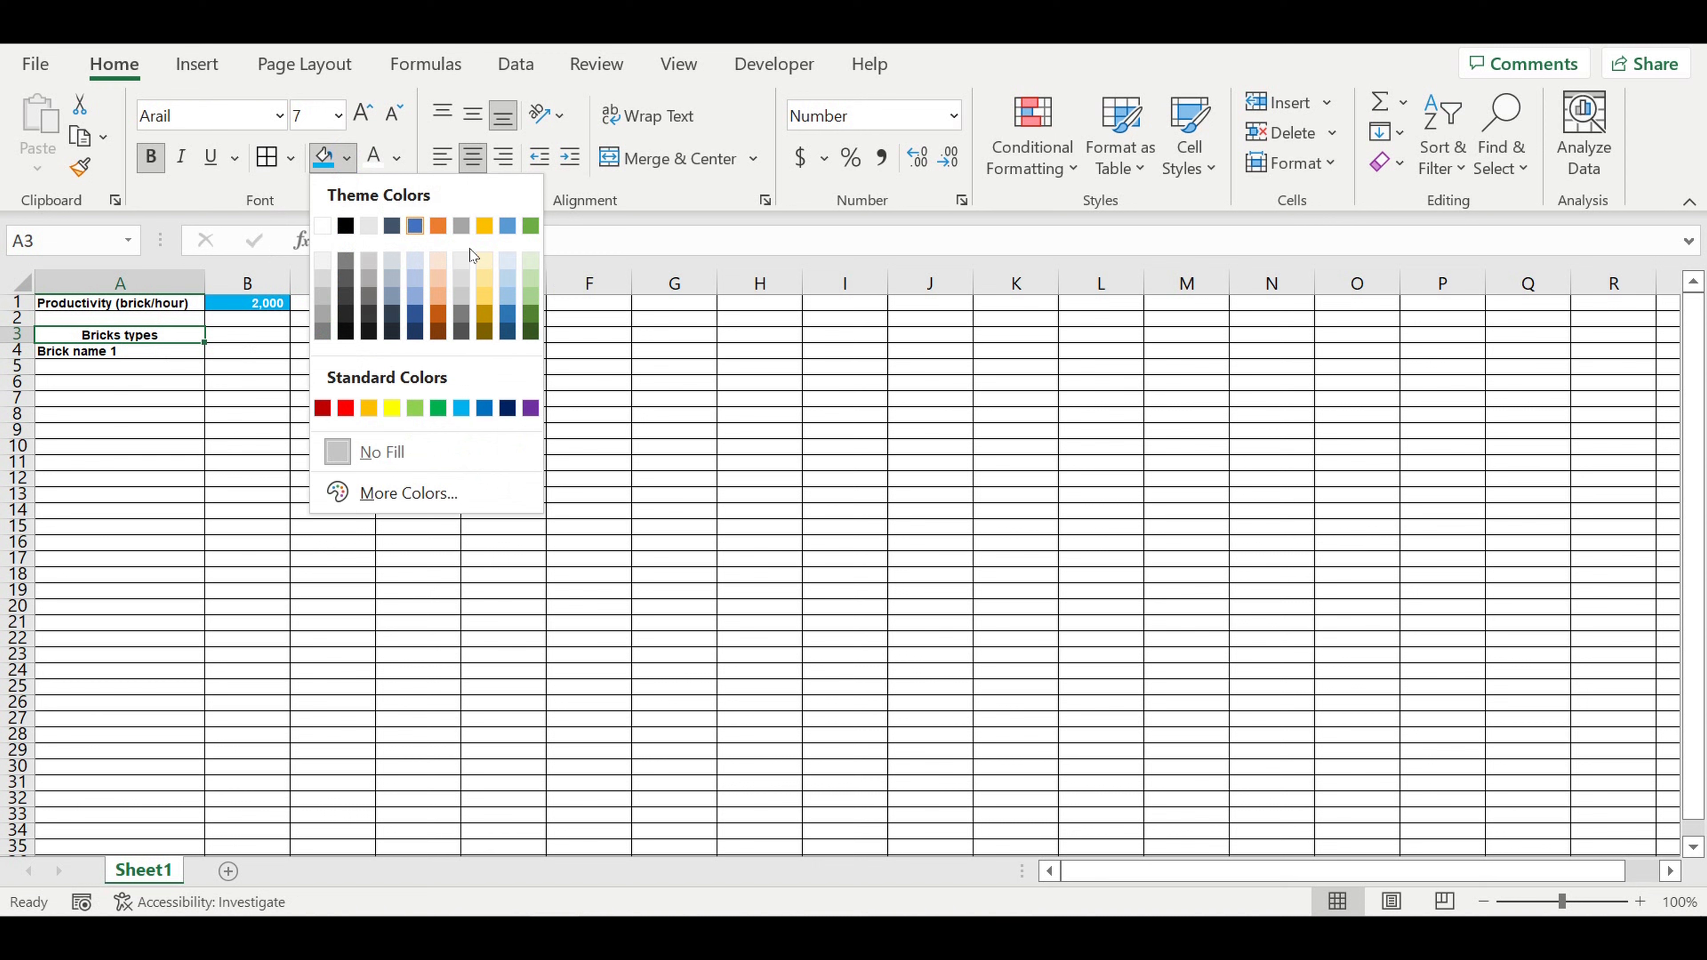
click(367, 409)
click(441, 157)
click(164, 367)
Step: Change A4 to the column header "Brick name" and enter "Brick name 1" in A5
click(127, 352)
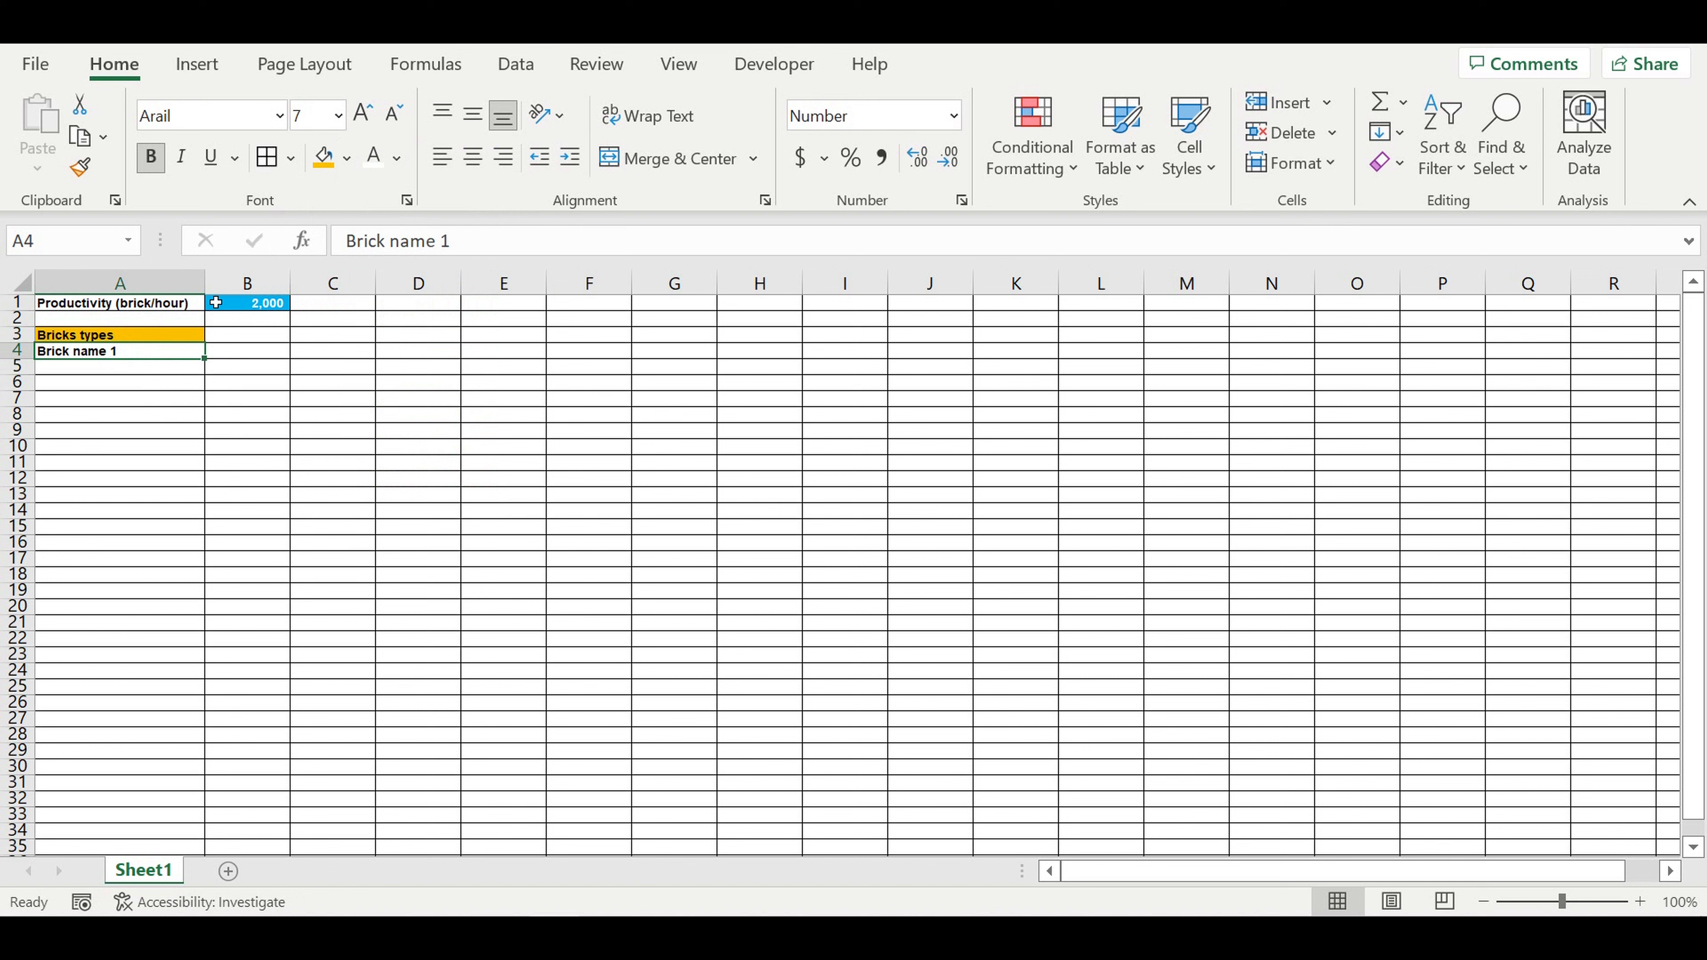
text(Brick)
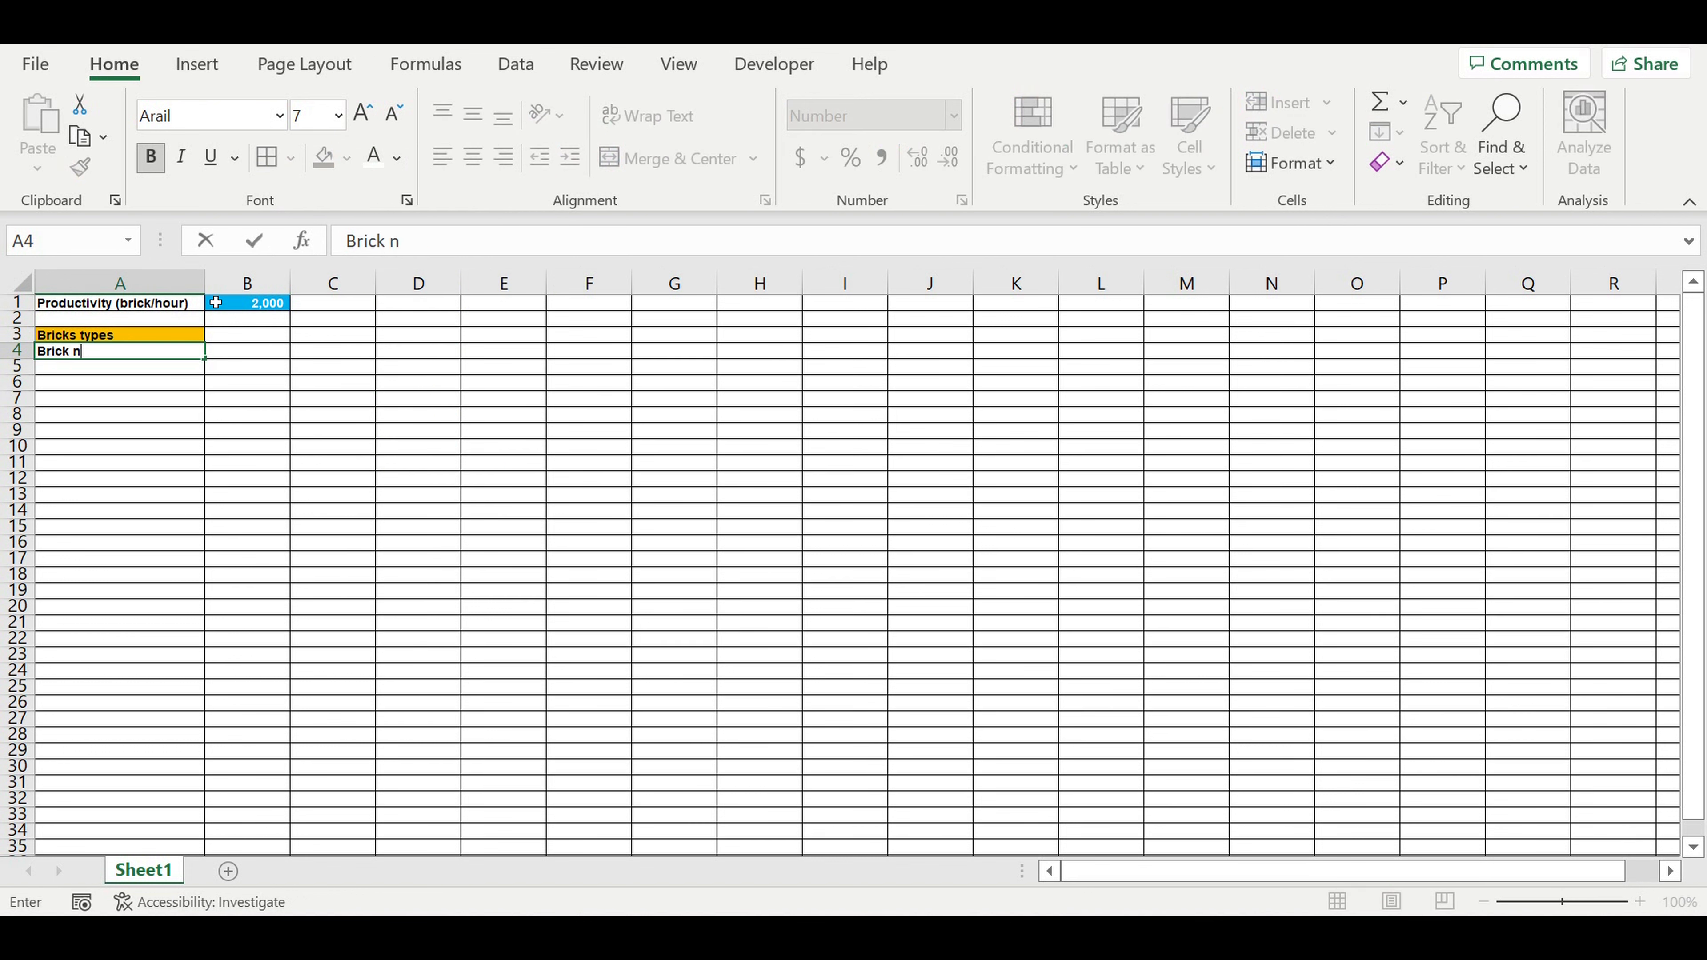
key(Return)
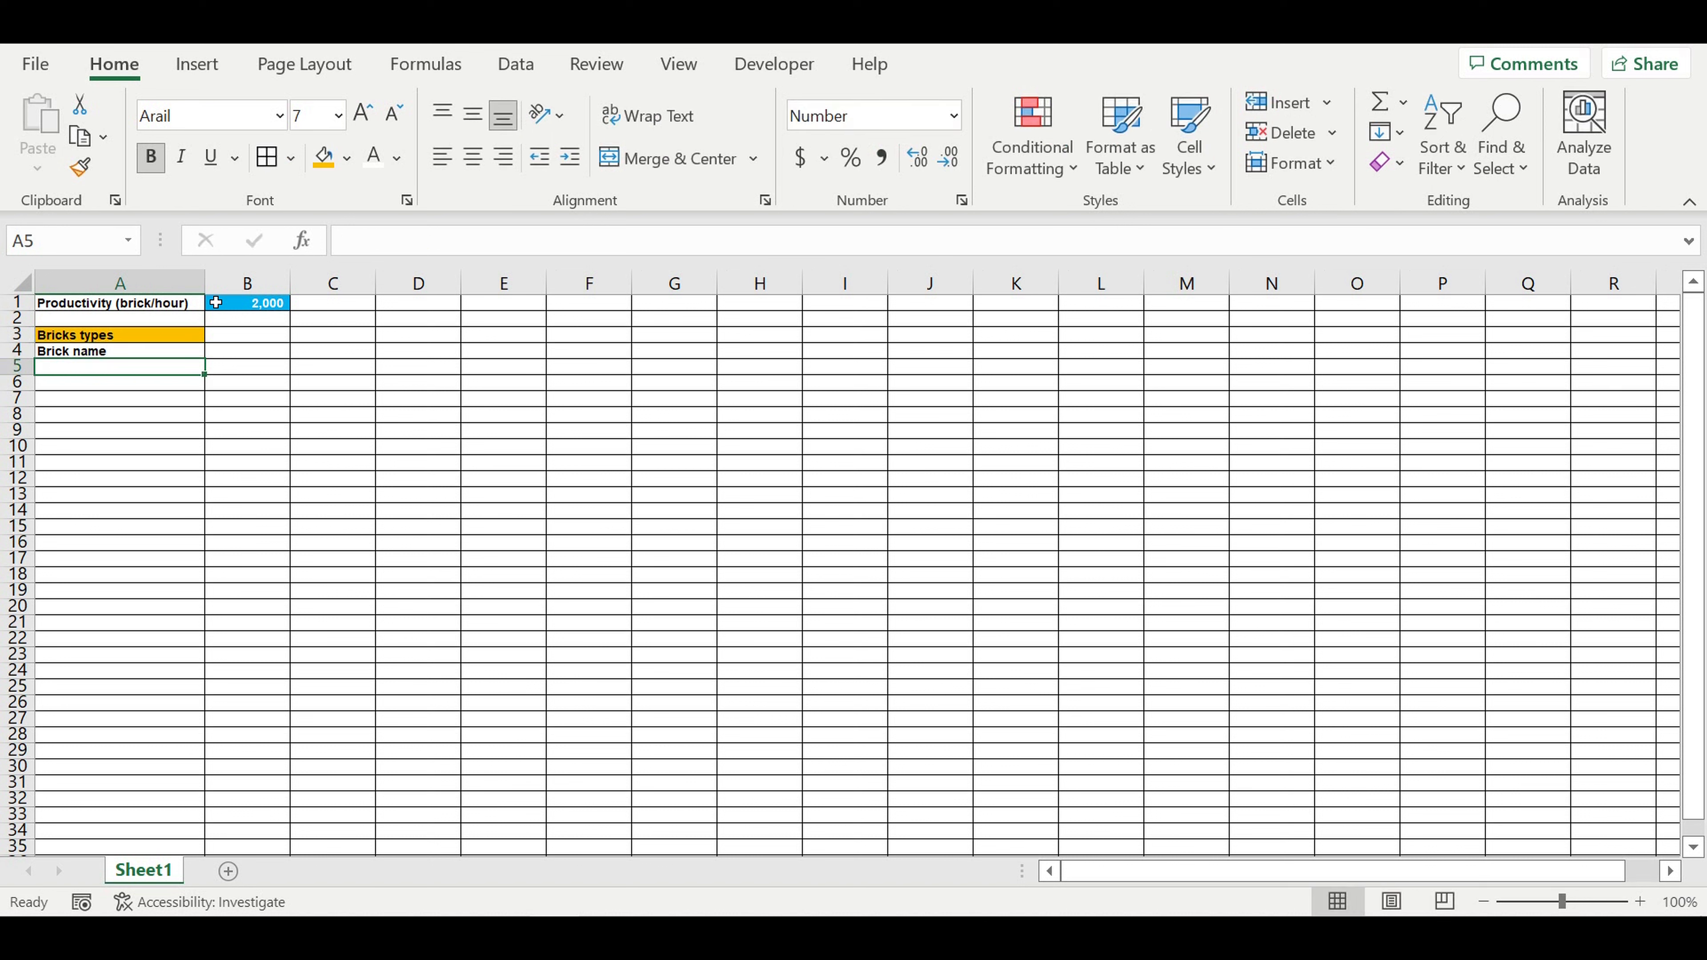
text(Brick name 1)
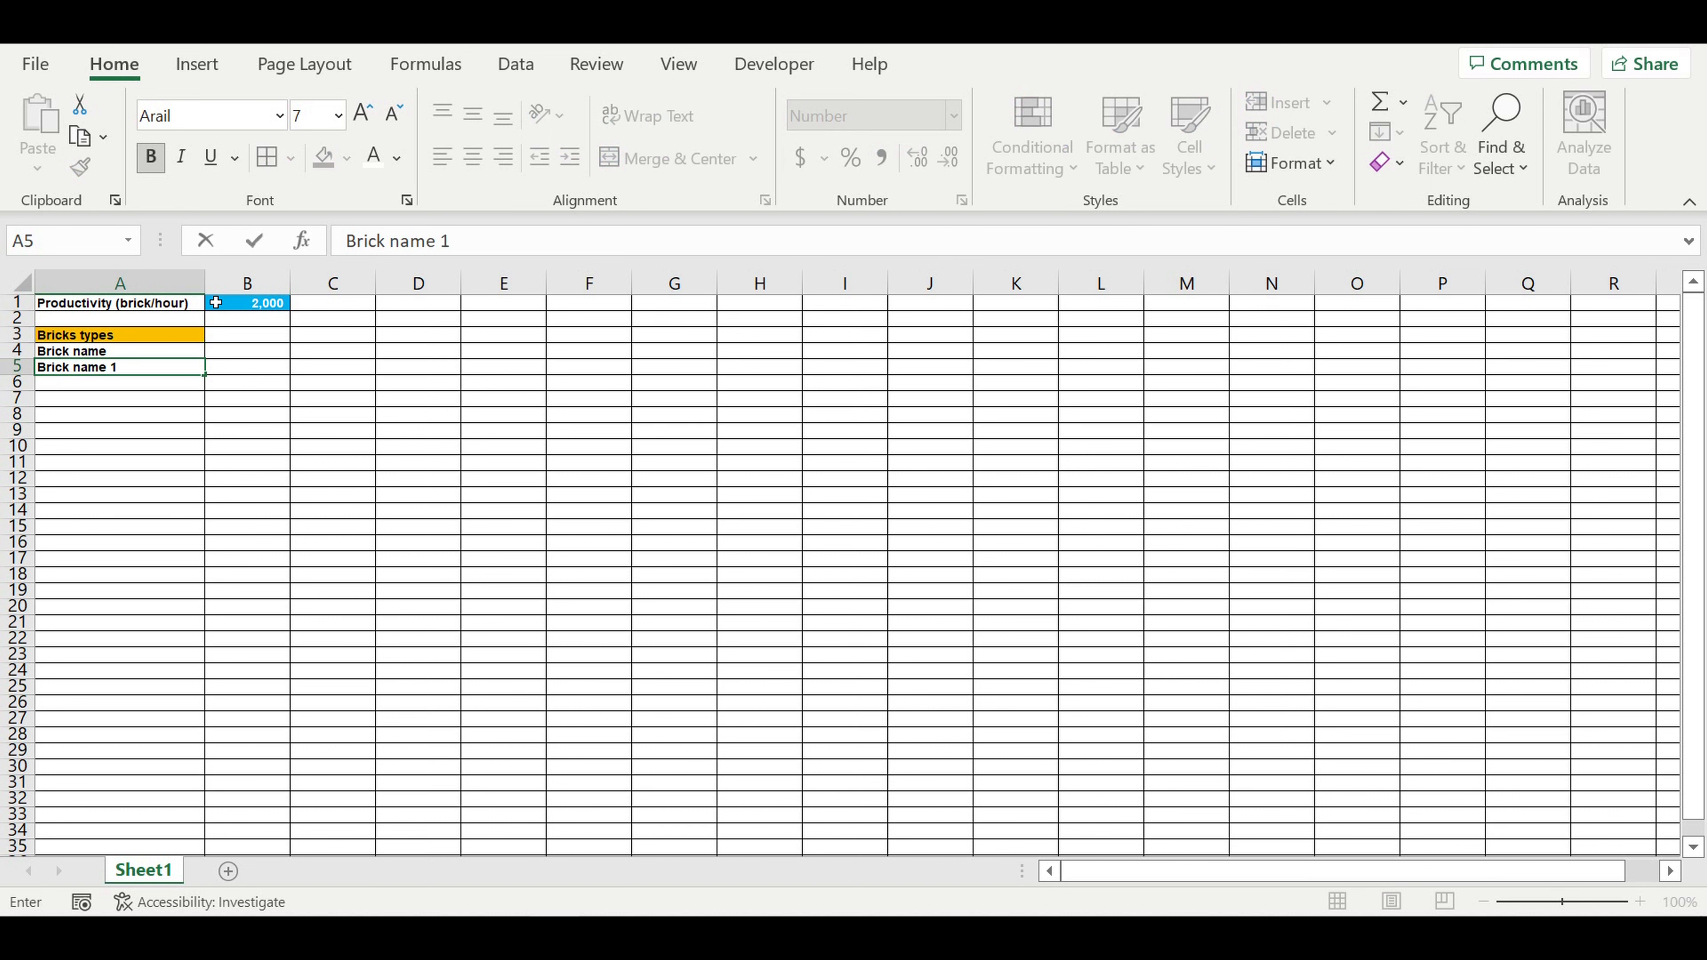
key(Return)
Step: Extend the brick name series from A5 down to "Brick name 10" in A14 and indent A4:A14
click(105, 367)
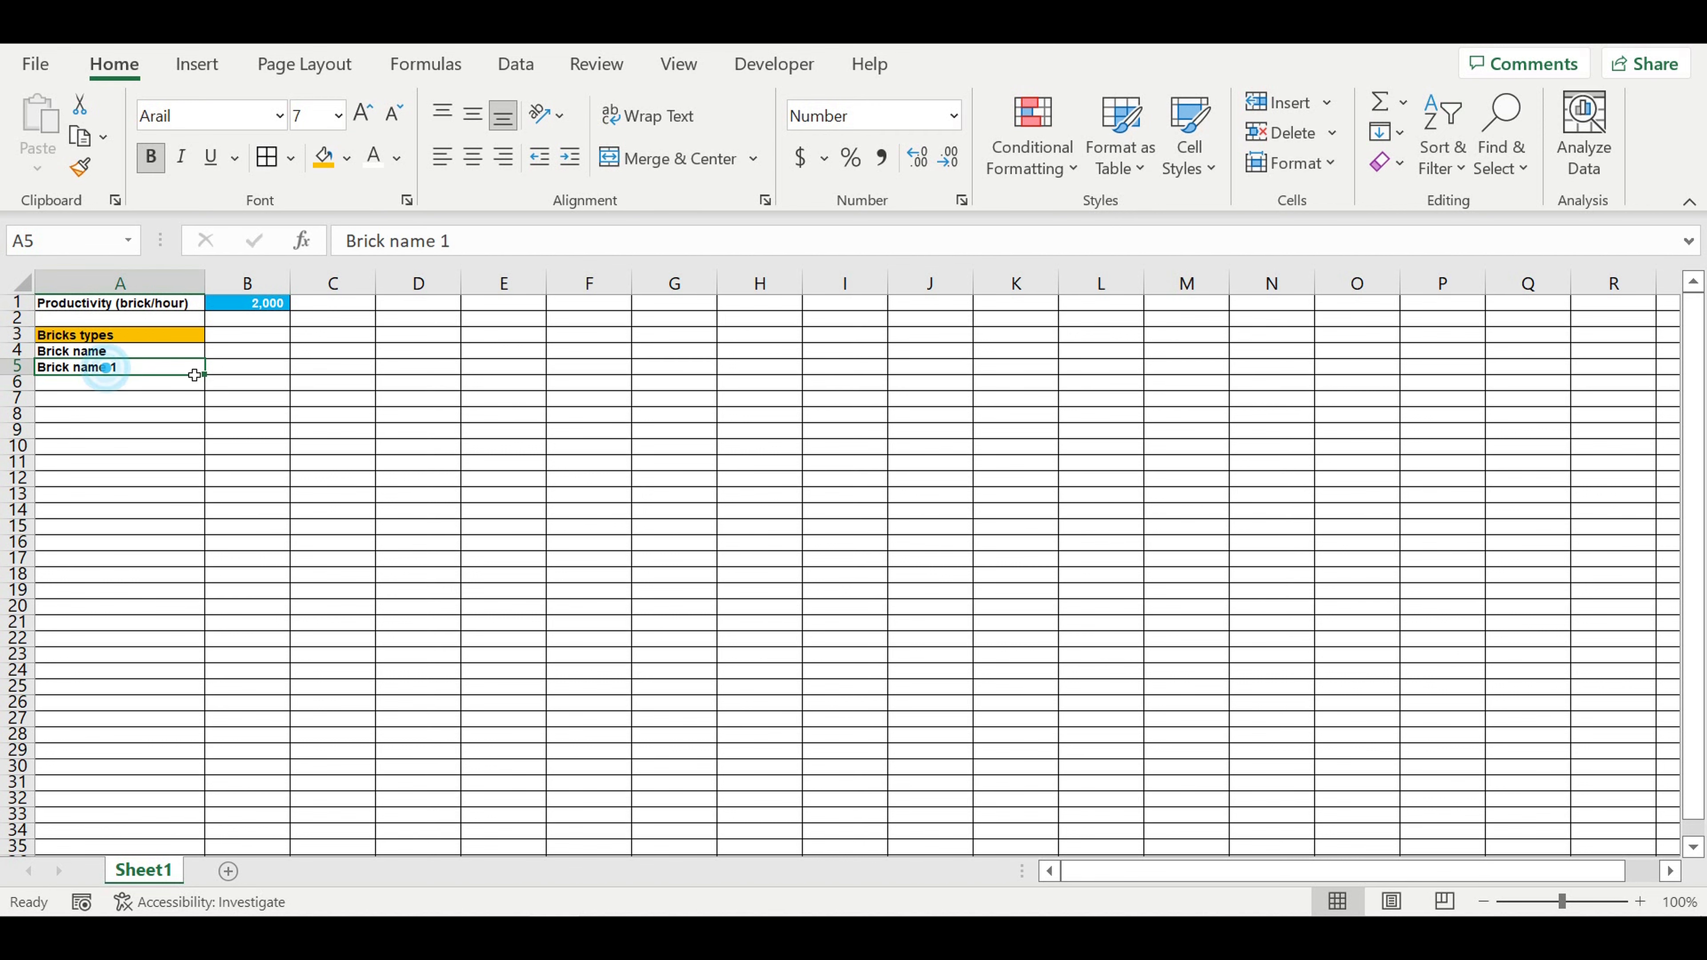
drag(205, 375, 214, 513)
click(279, 494)
drag(97, 354, 101, 512)
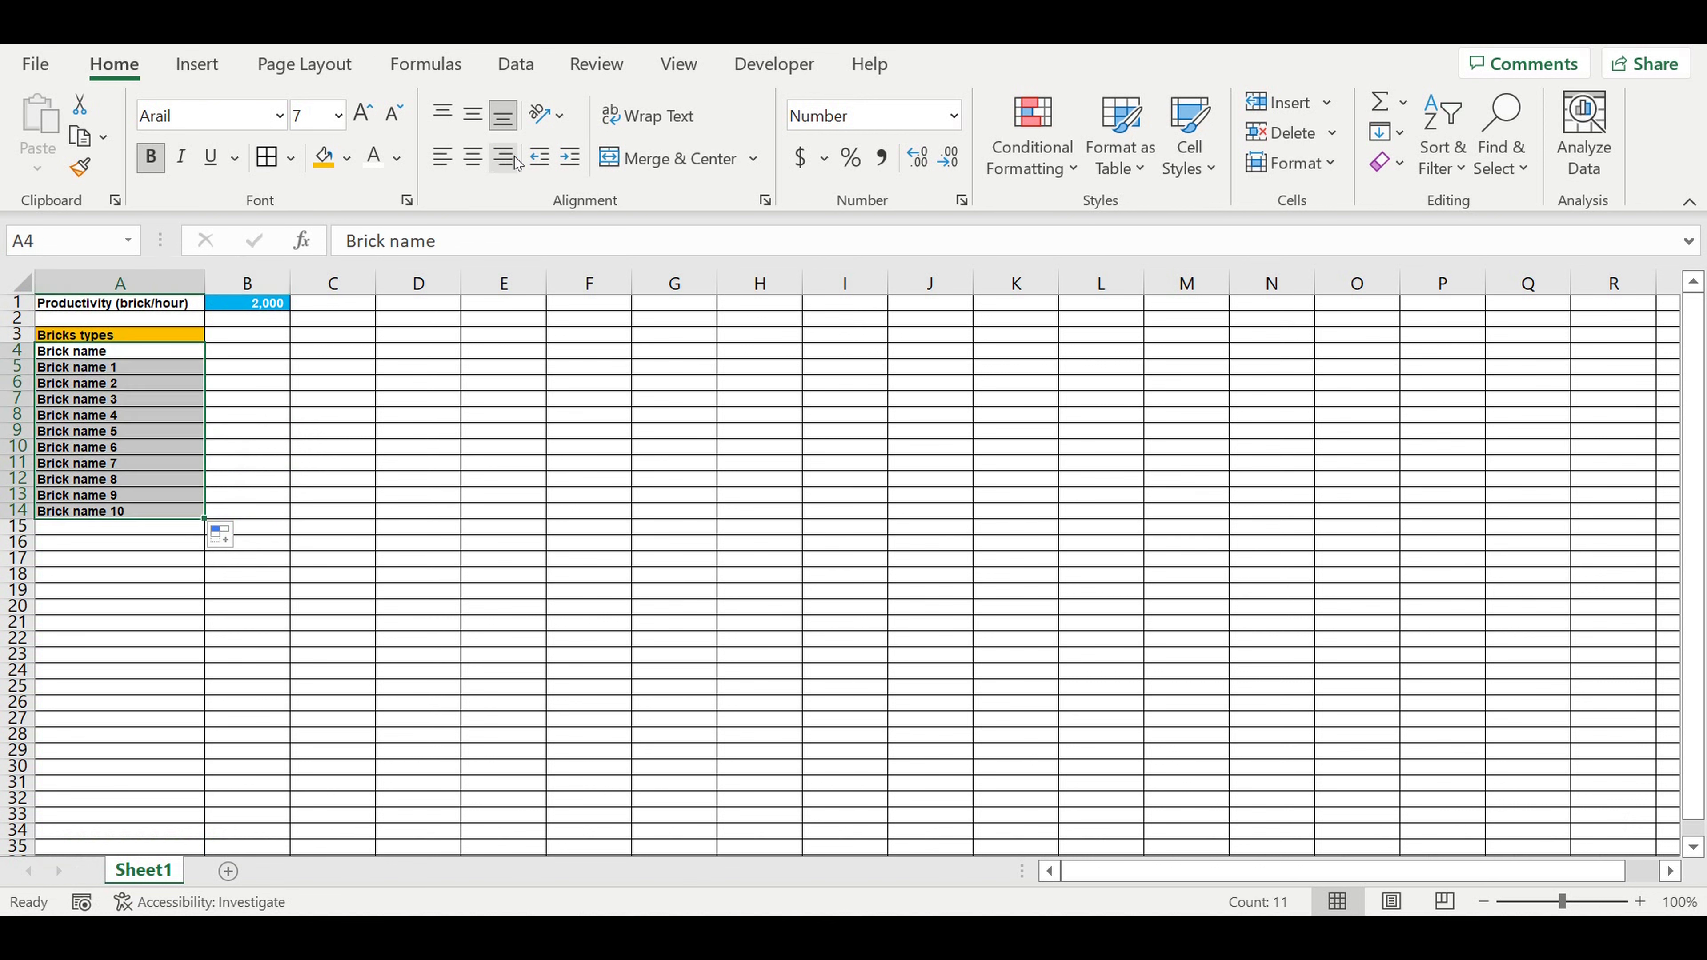
click(570, 157)
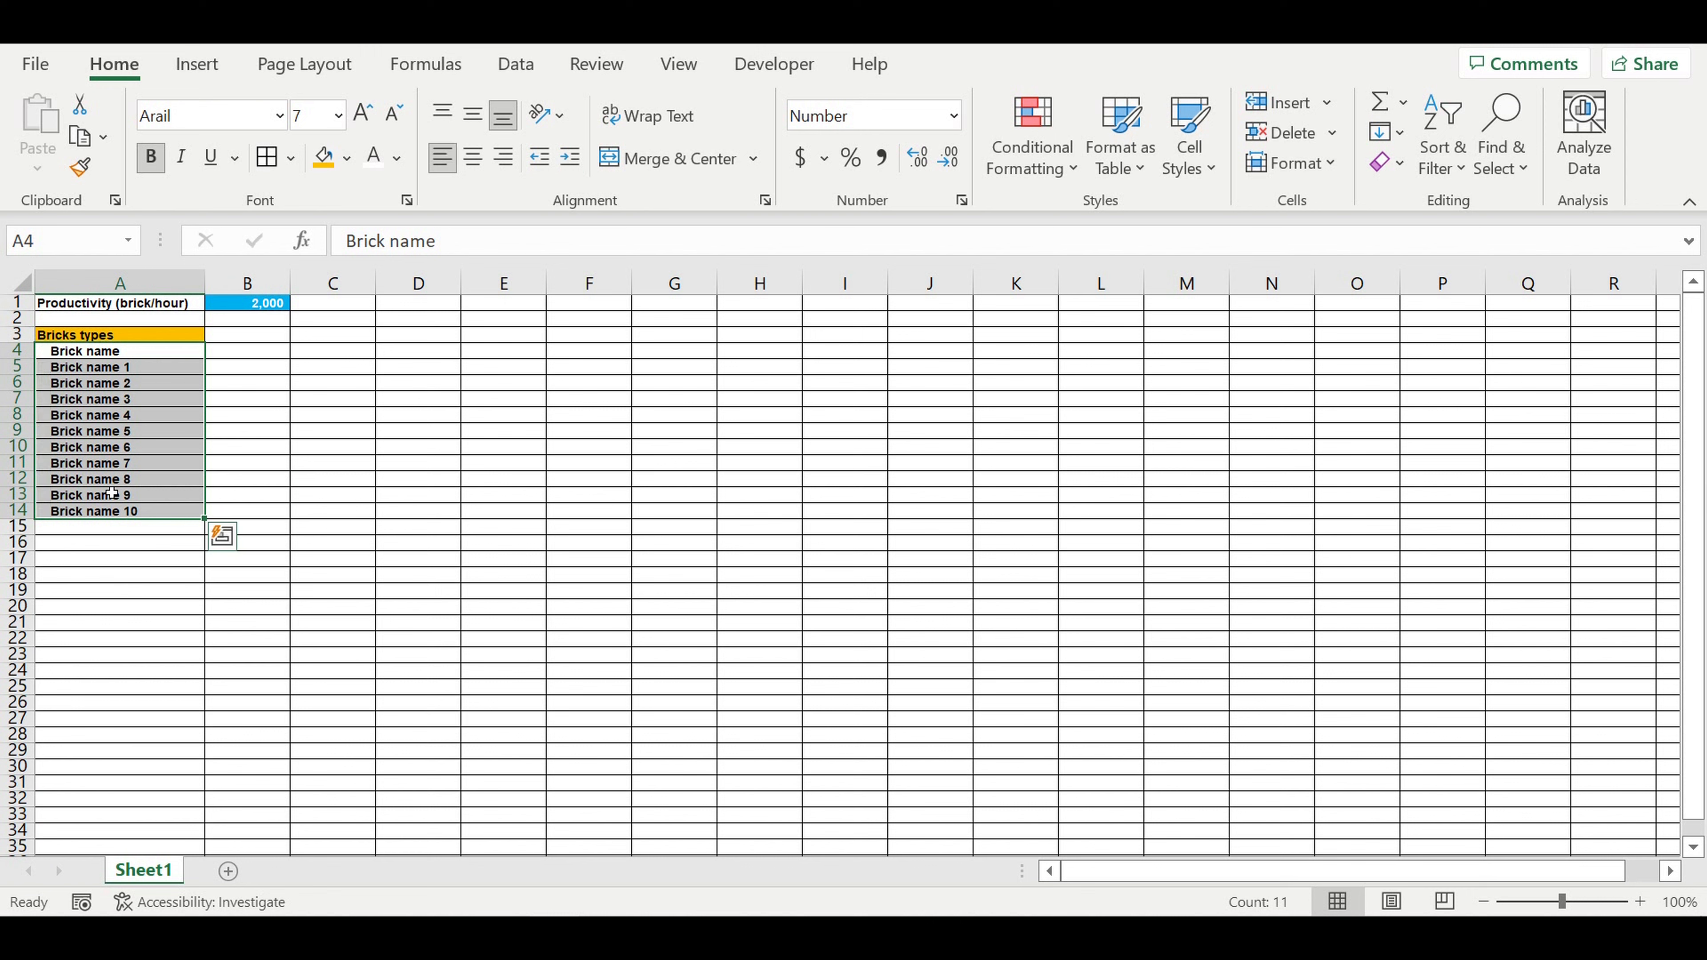
Step: Fill the whole of row 15 with black as a divider below the brick list
click(26, 527)
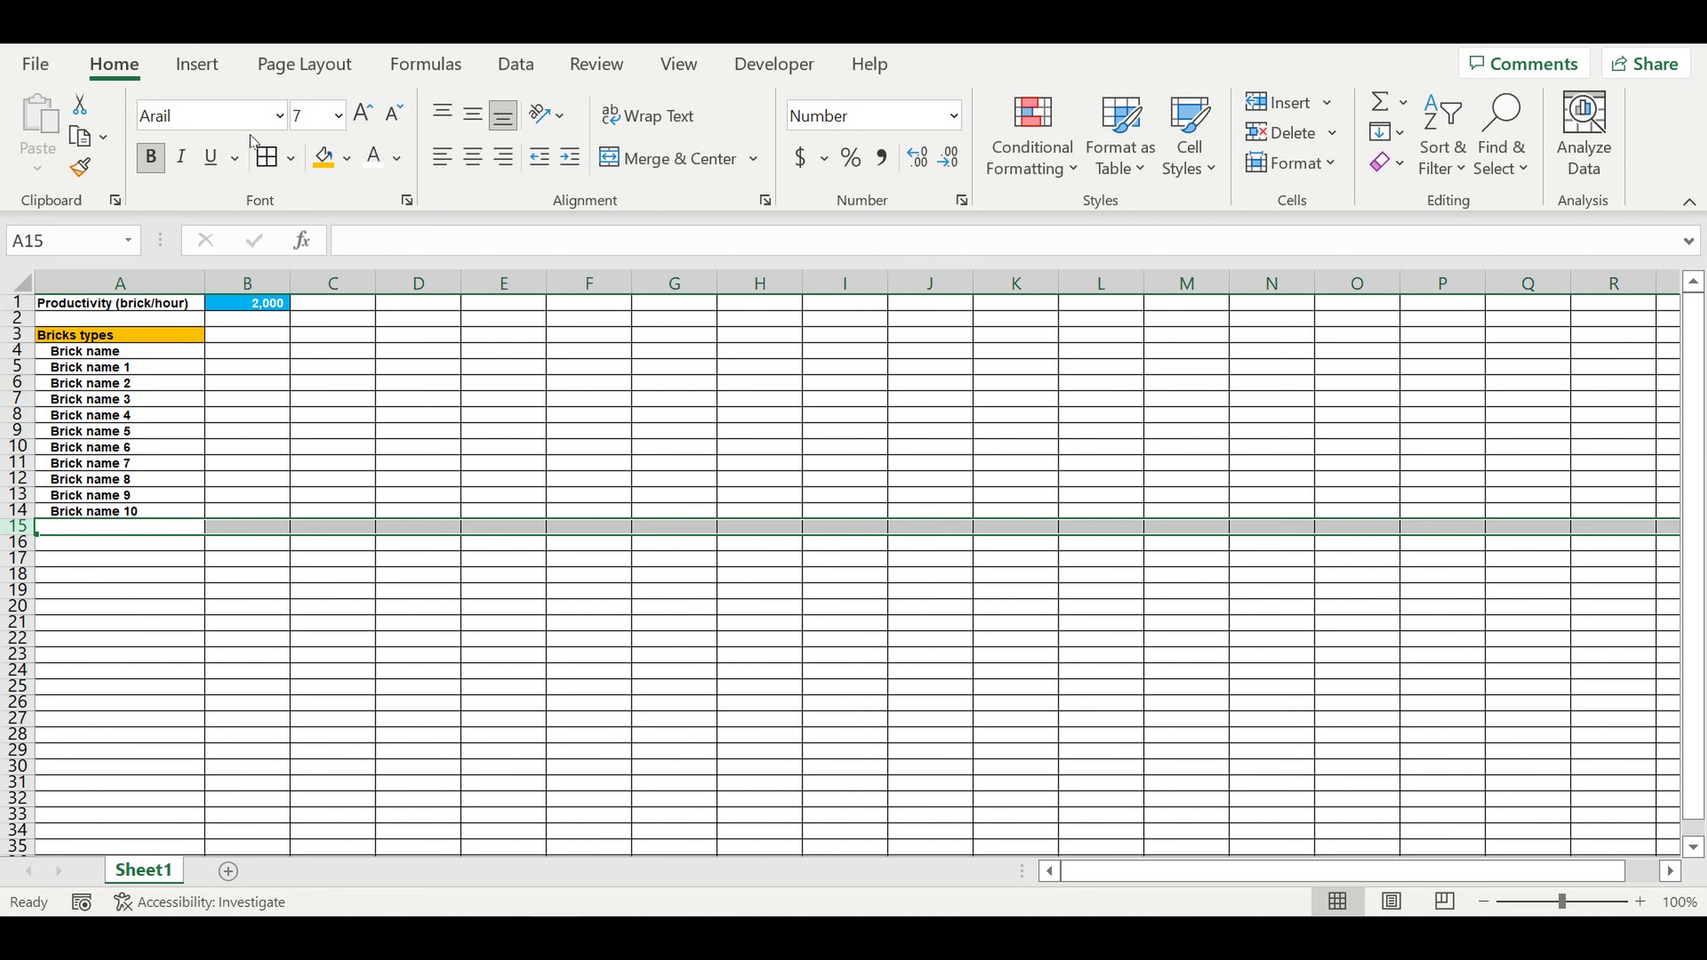
click(347, 158)
click(346, 226)
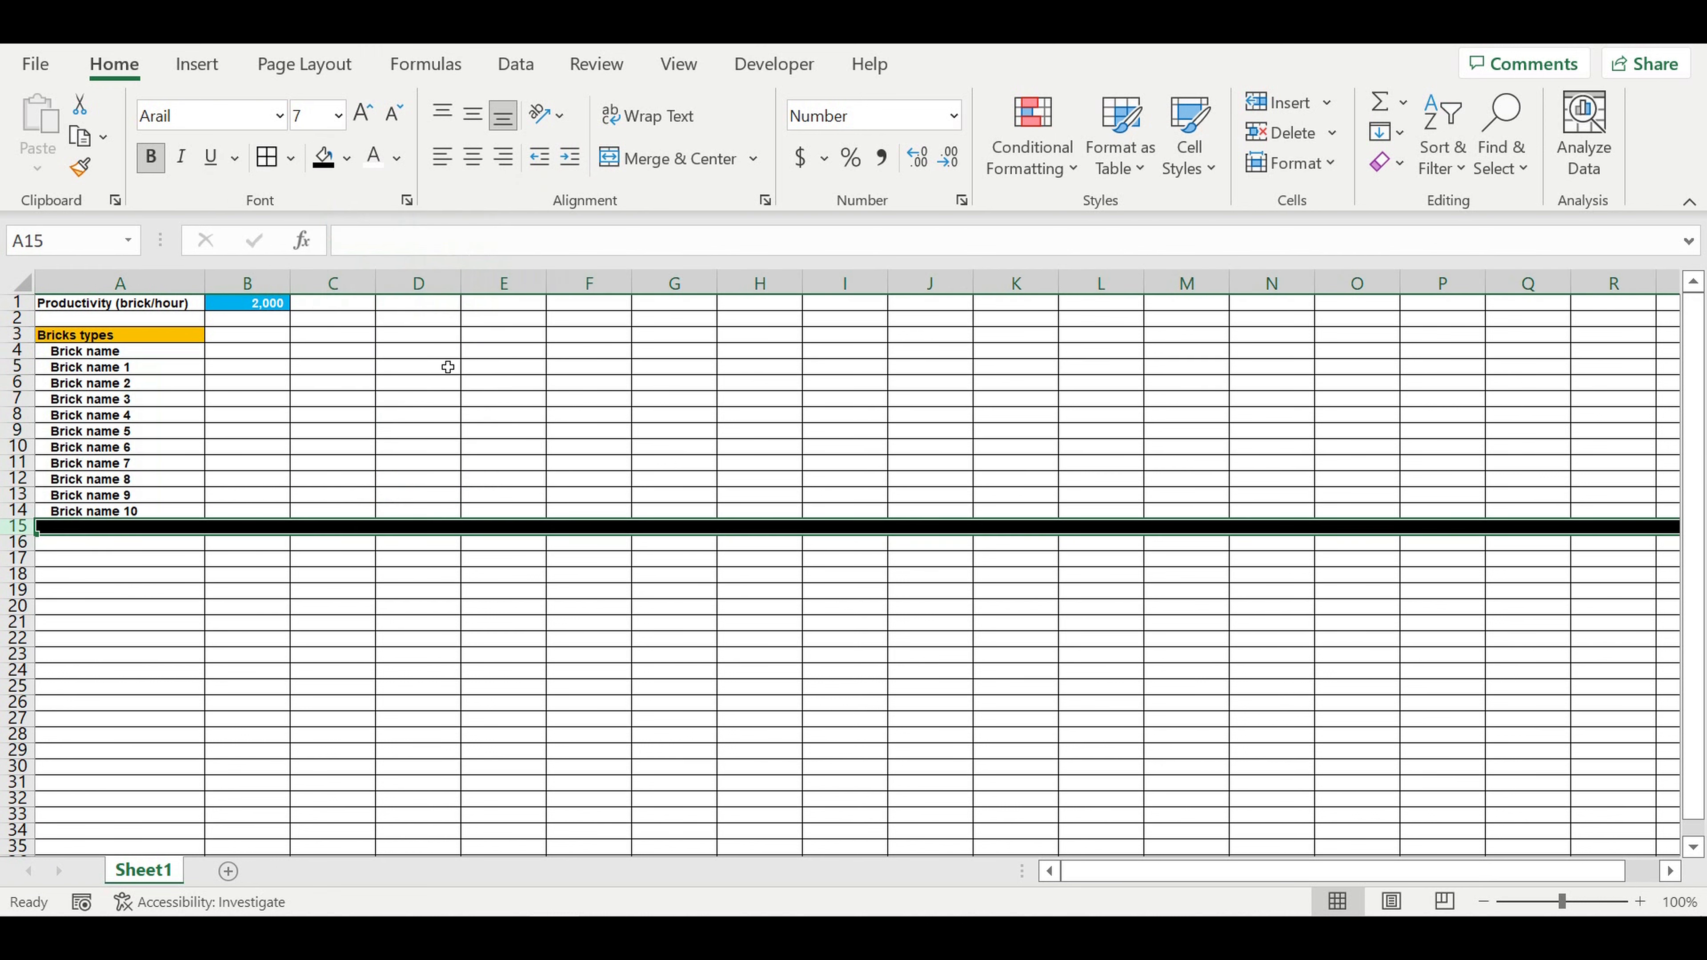
click(435, 379)
Step: Give cells A4:A14 a white font and a light blue fill
drag(117, 351, 134, 512)
click(369, 157)
click(347, 158)
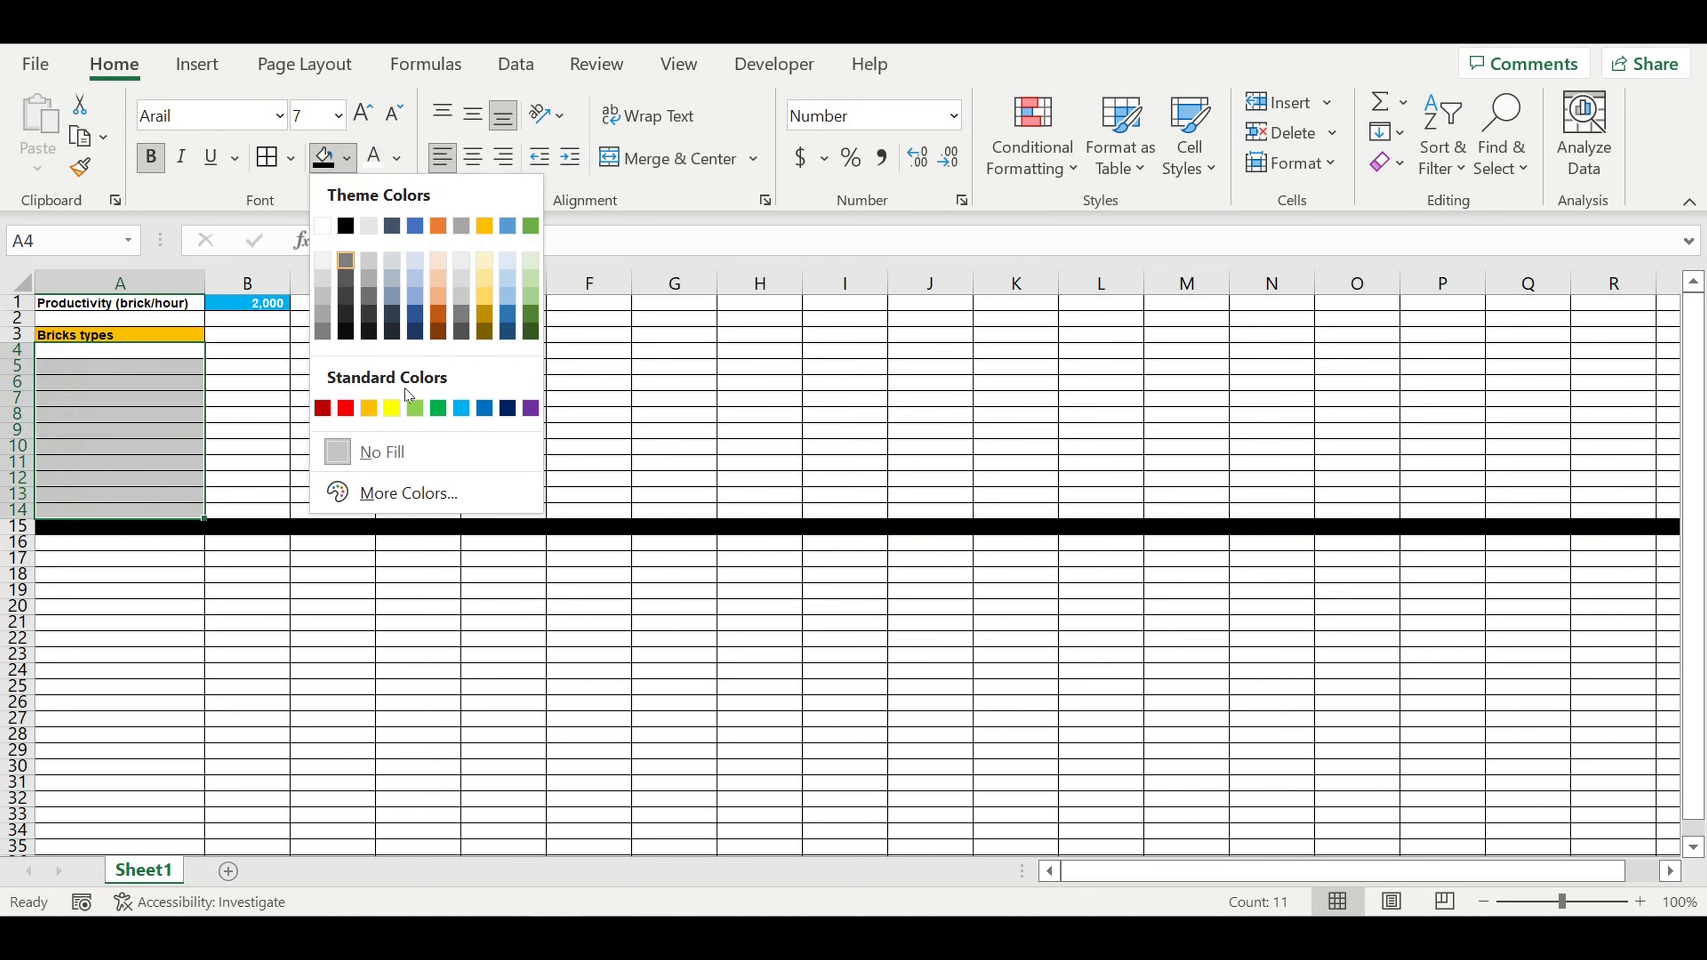
click(461, 409)
click(340, 401)
Step: Centre the "Brick name" header in A4 and give it a pale blue fill with a black font
click(82, 355)
click(473, 156)
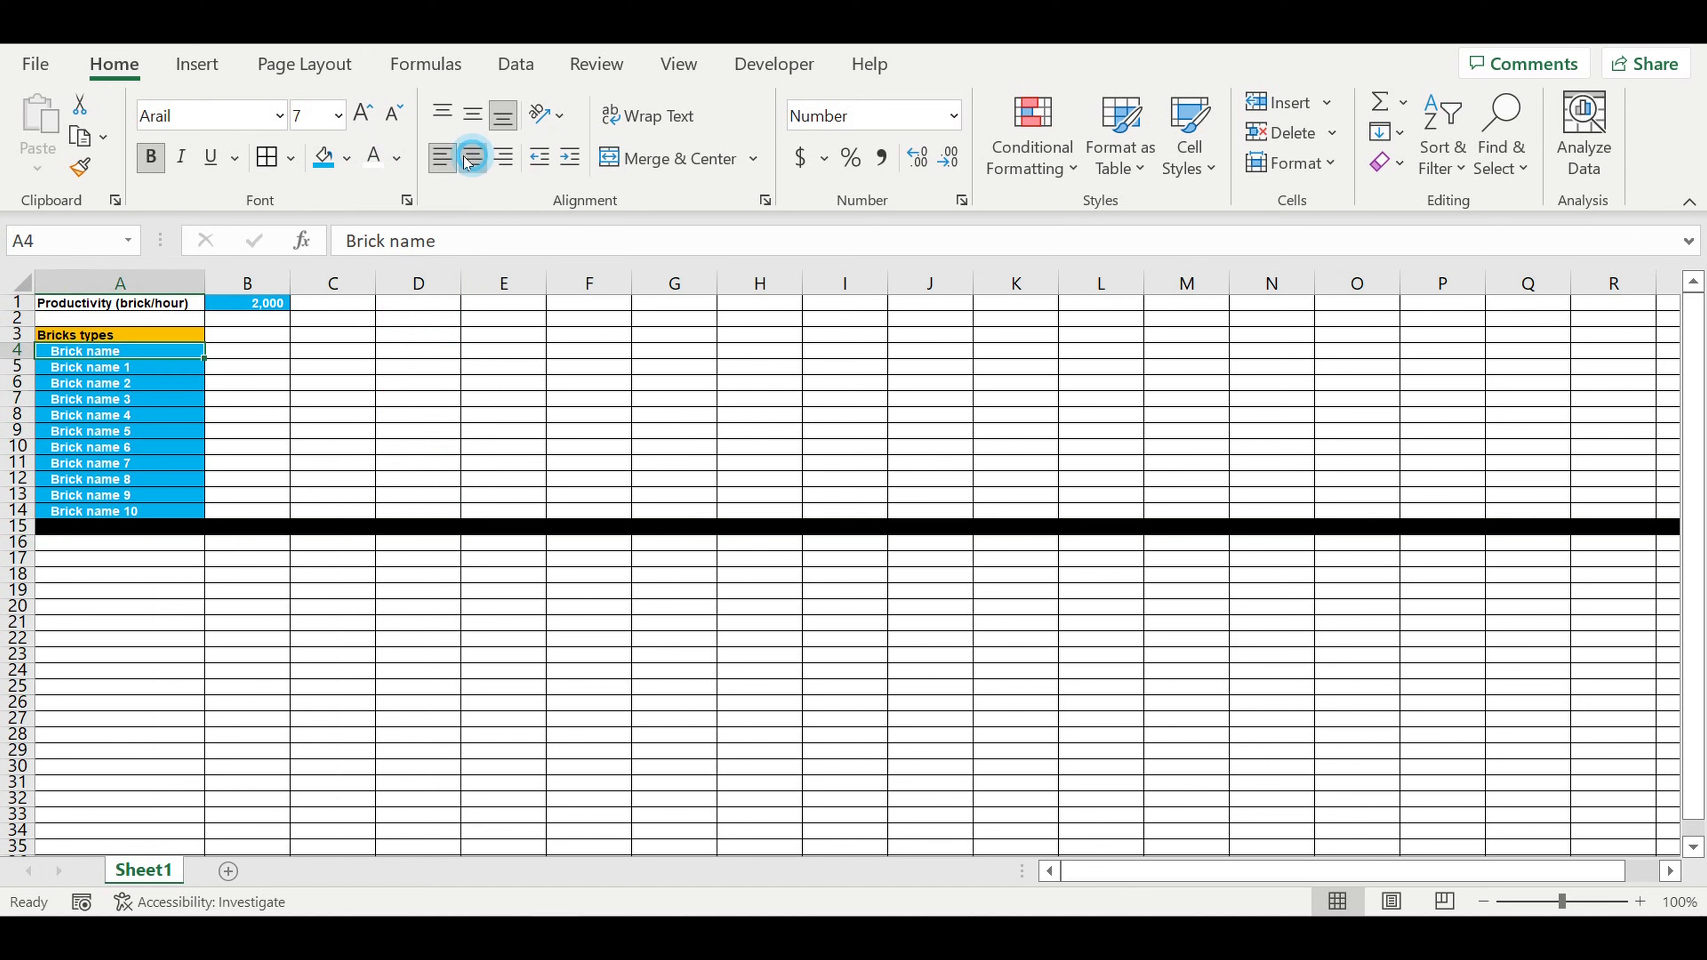
click(347, 157)
click(507, 261)
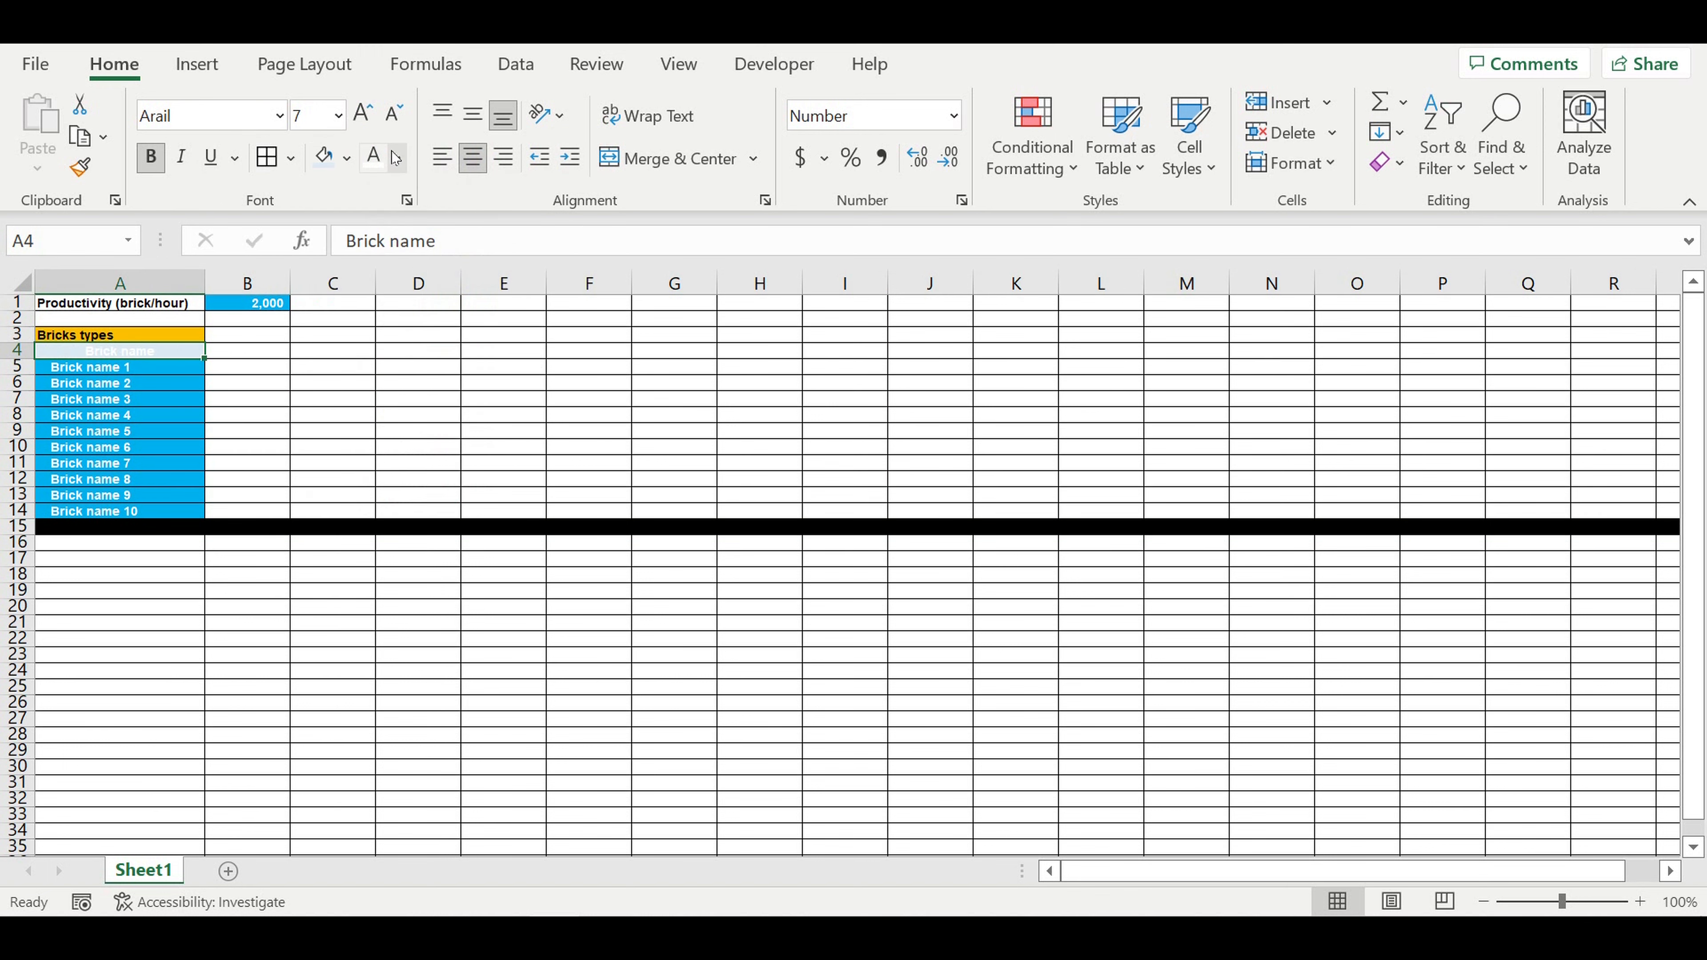
click(398, 158)
click(396, 262)
click(418, 383)
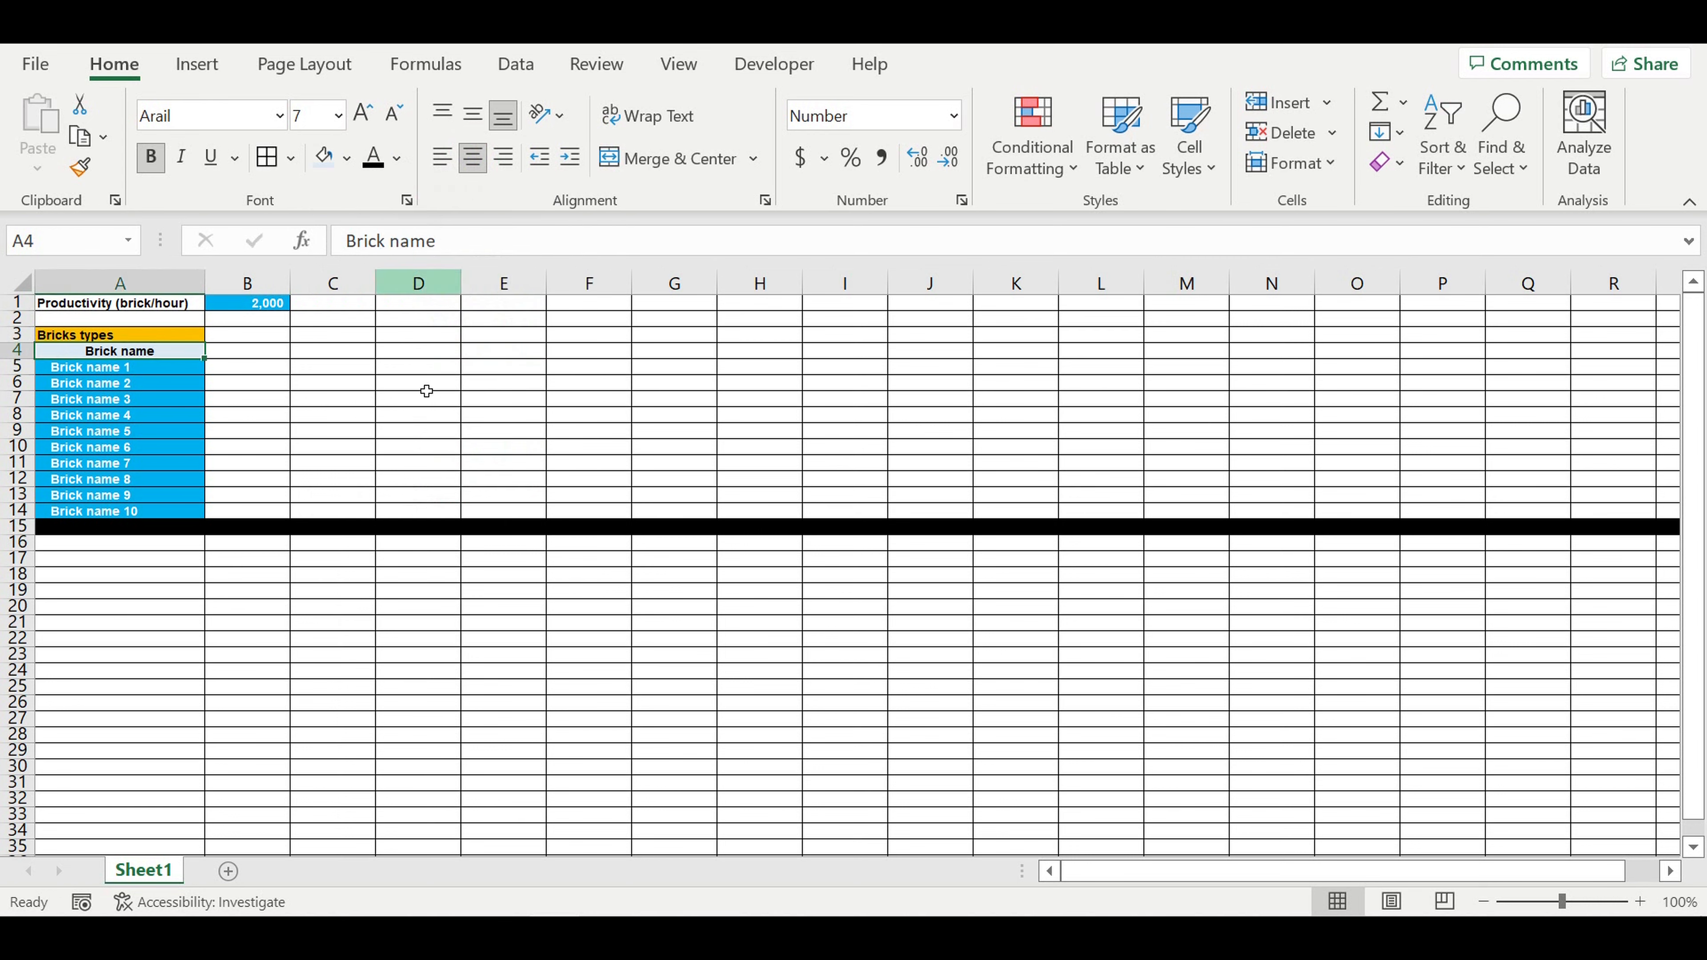
Step: Copy the A4 header into B4 and replace its text with "Format"
click(183, 336)
click(178, 352)
drag(212, 364, 316, 367)
click(261, 357)
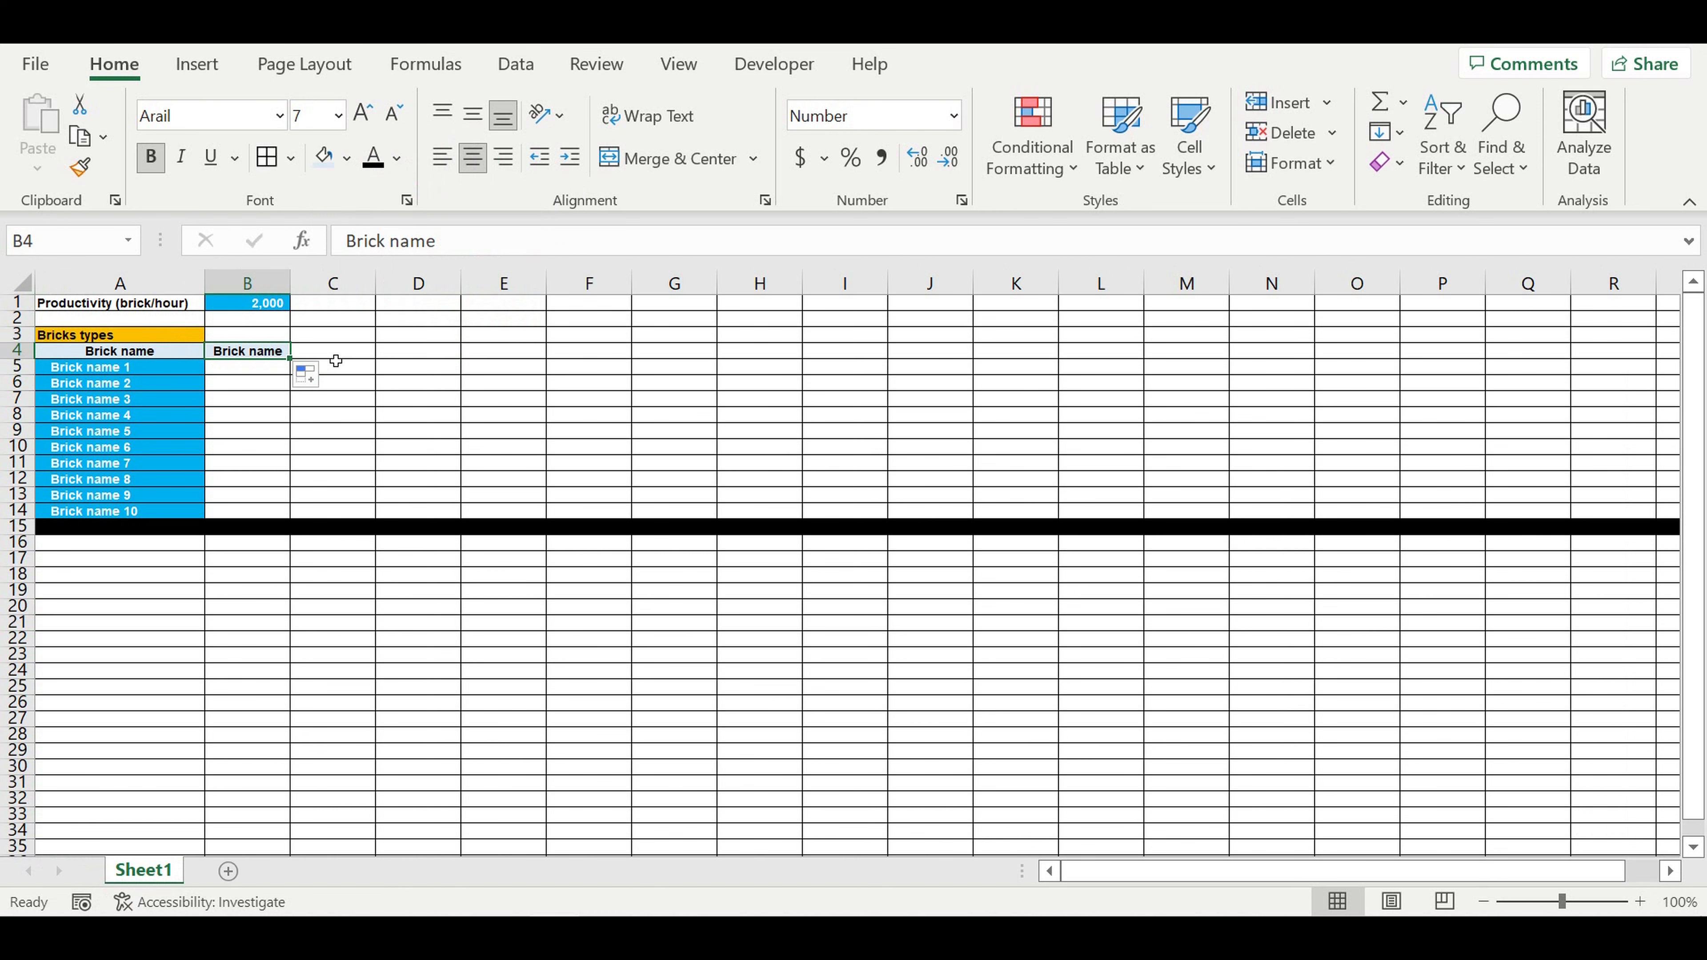
text(Format)
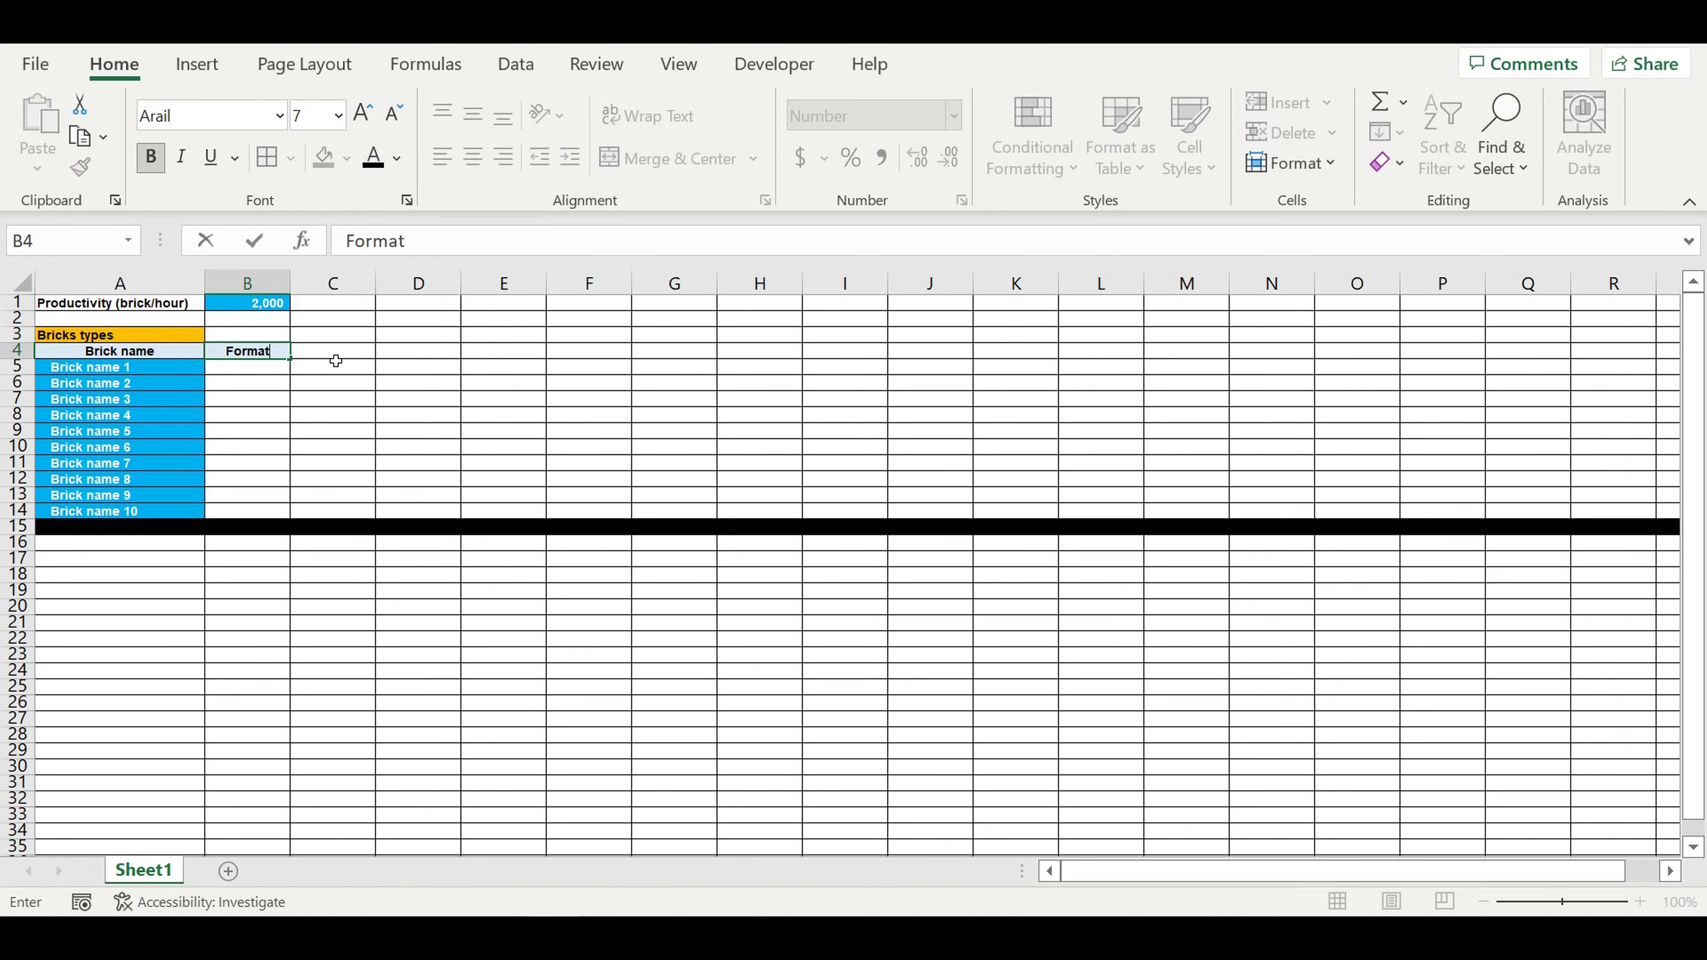
key(Return)
Step: Set B5:B14 to show two decimal places and enter 0.5 as the format of Brick name 1
drag(107, 369, 114, 512)
drag(249, 368, 276, 511)
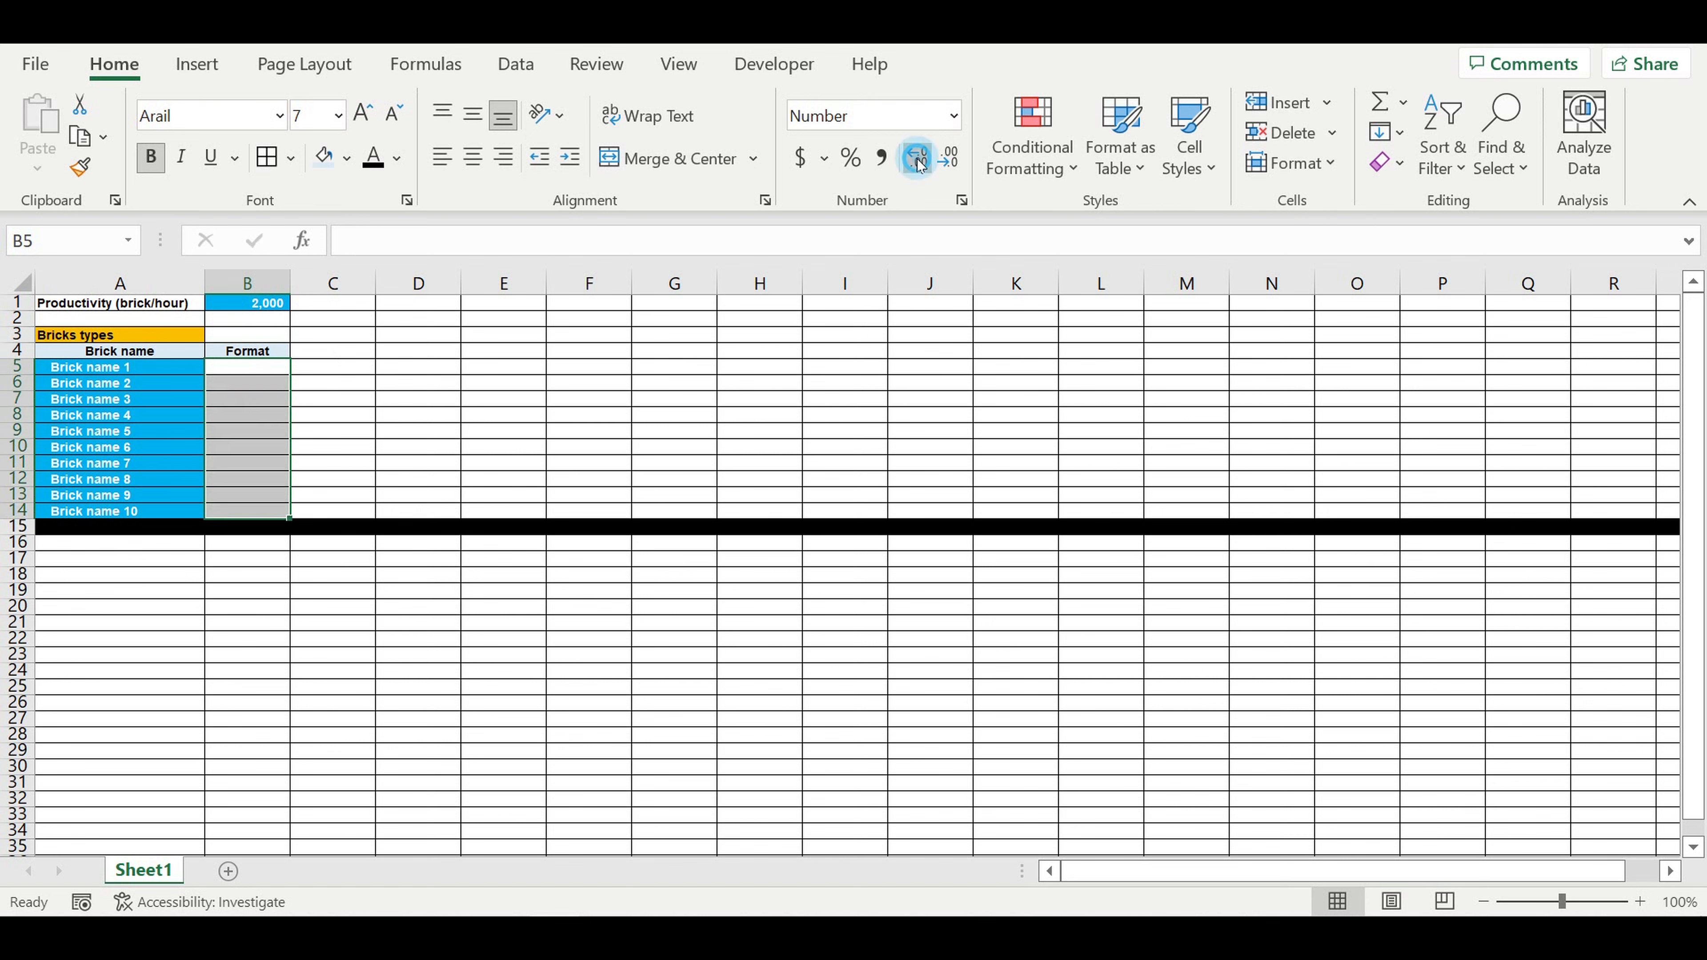
click(256, 369)
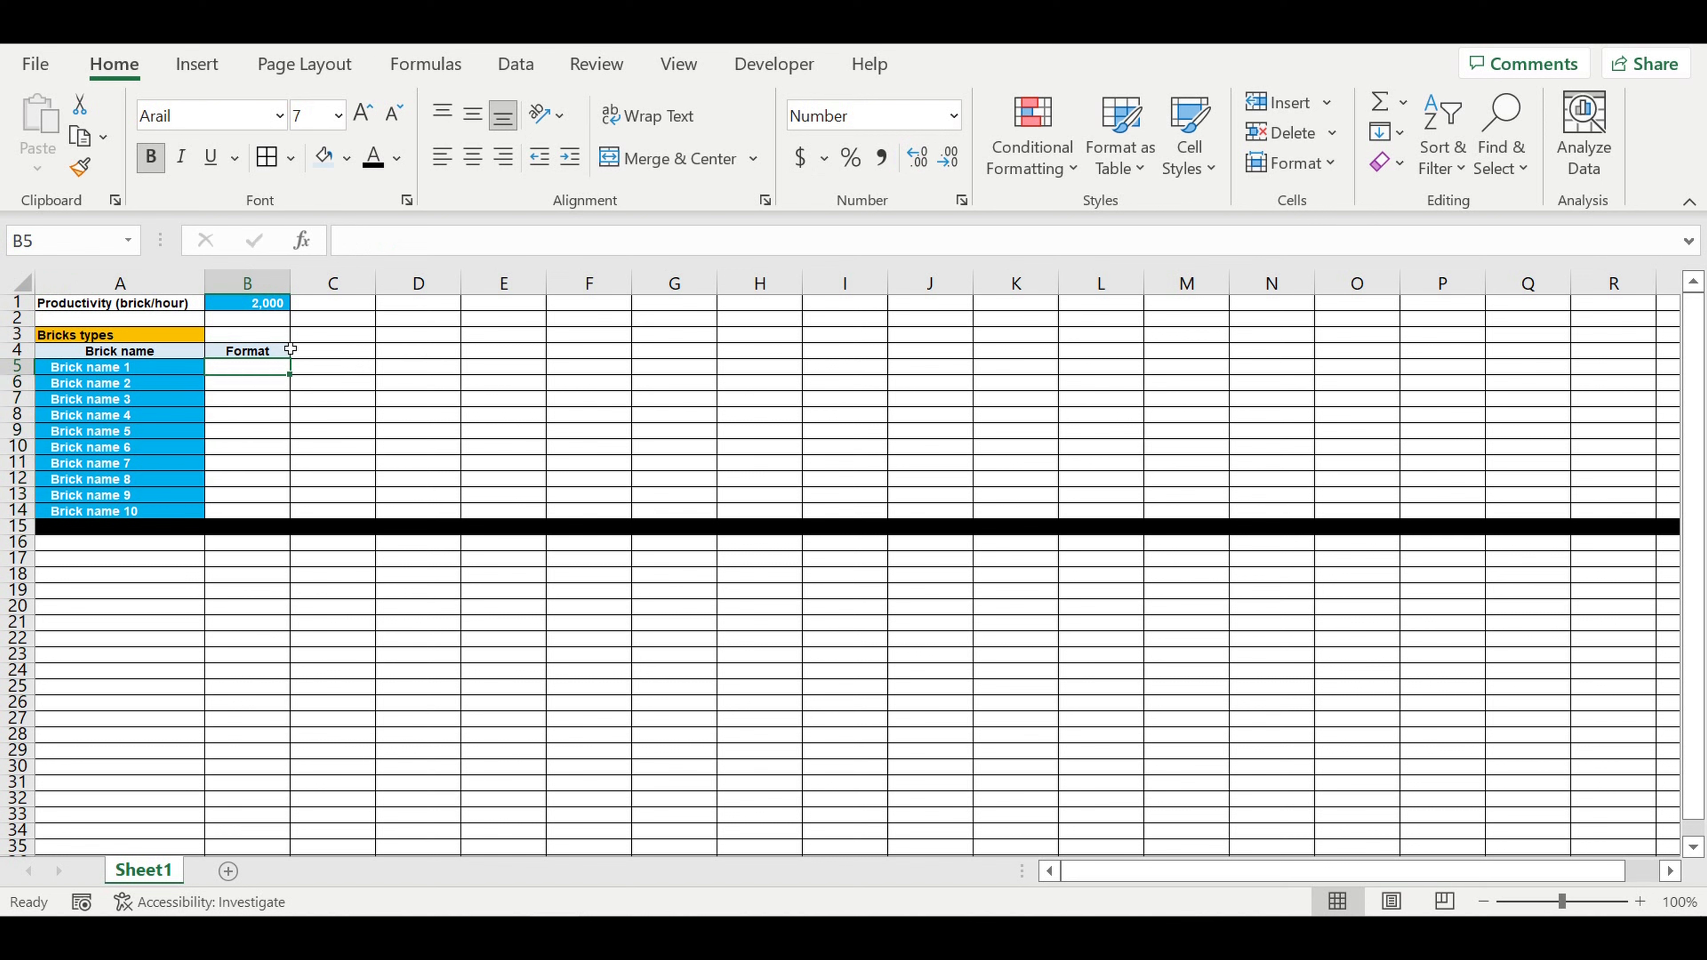
text(0)
text(/5)
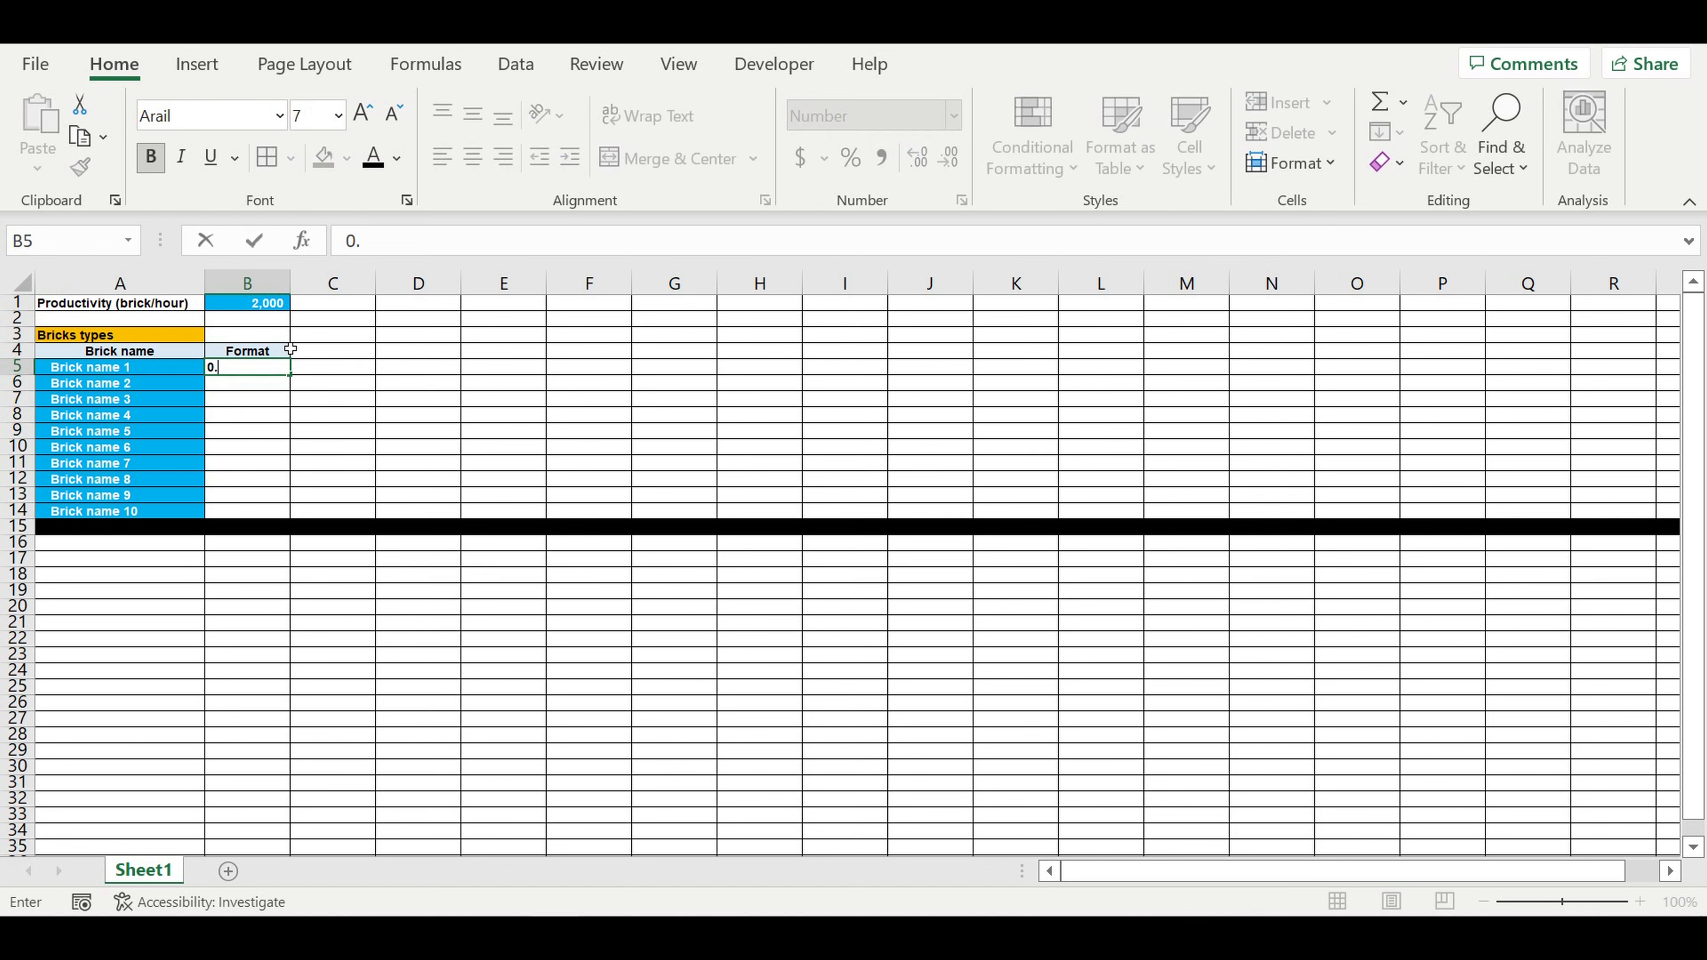
key(Return)
Step: Enter the formats 1 for Brick name 2 in B6 and 1.5 for Brick name 3 in B7
click(240, 306)
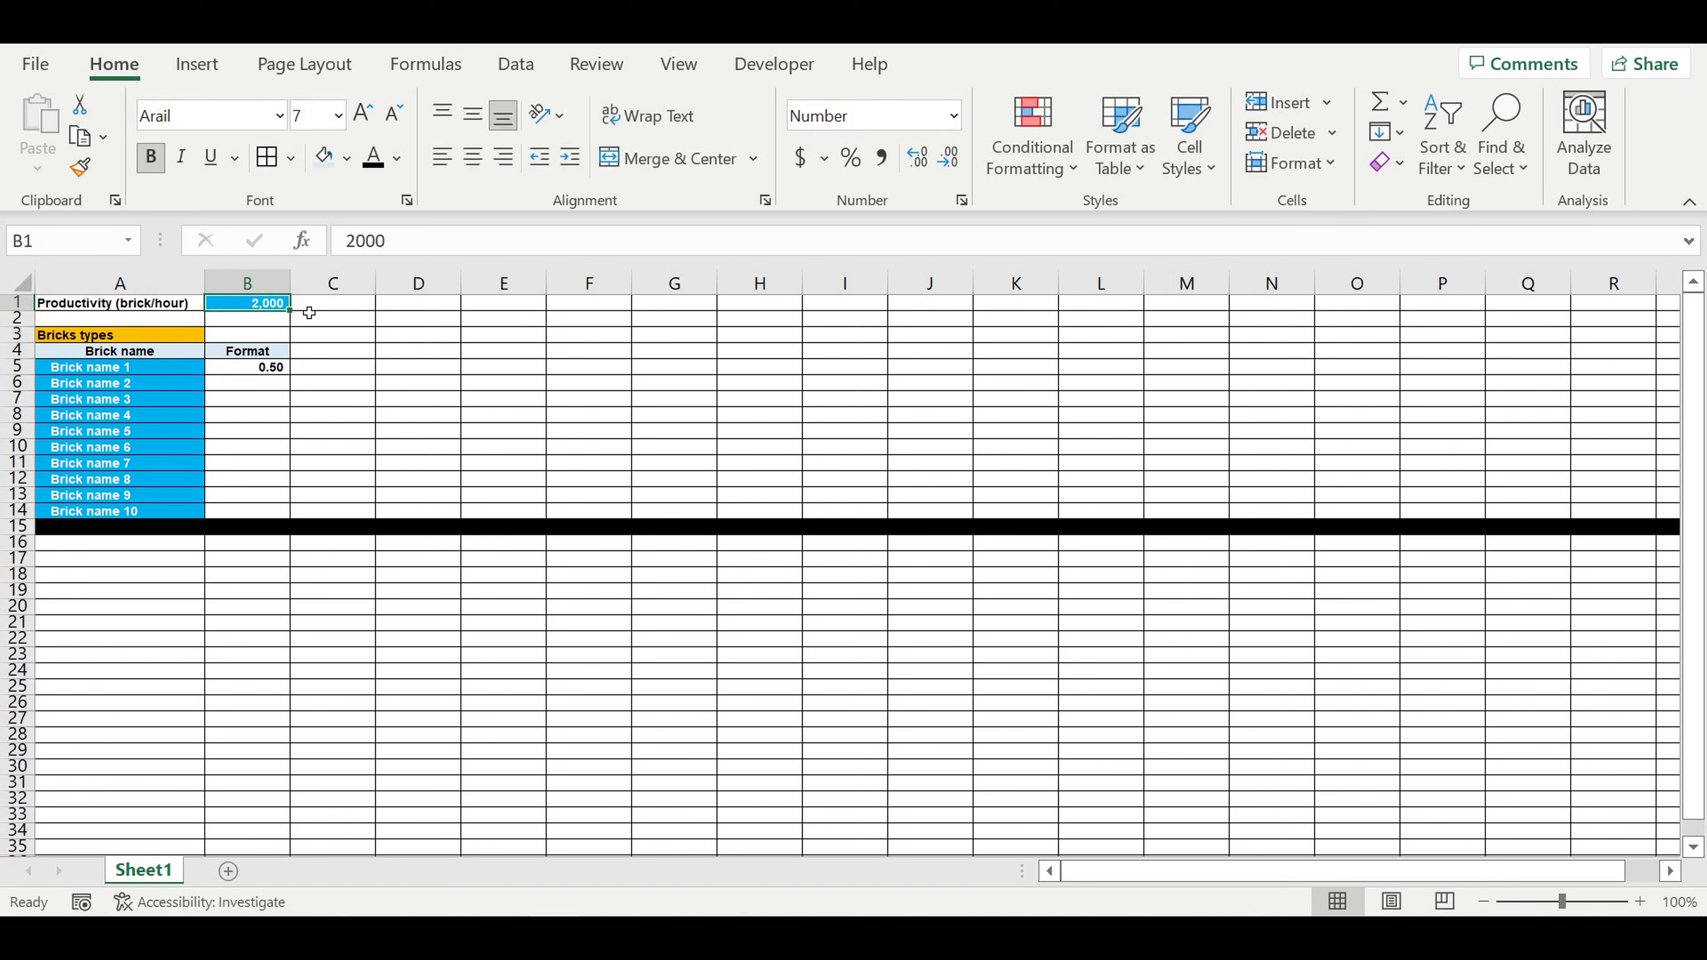
click(341, 308)
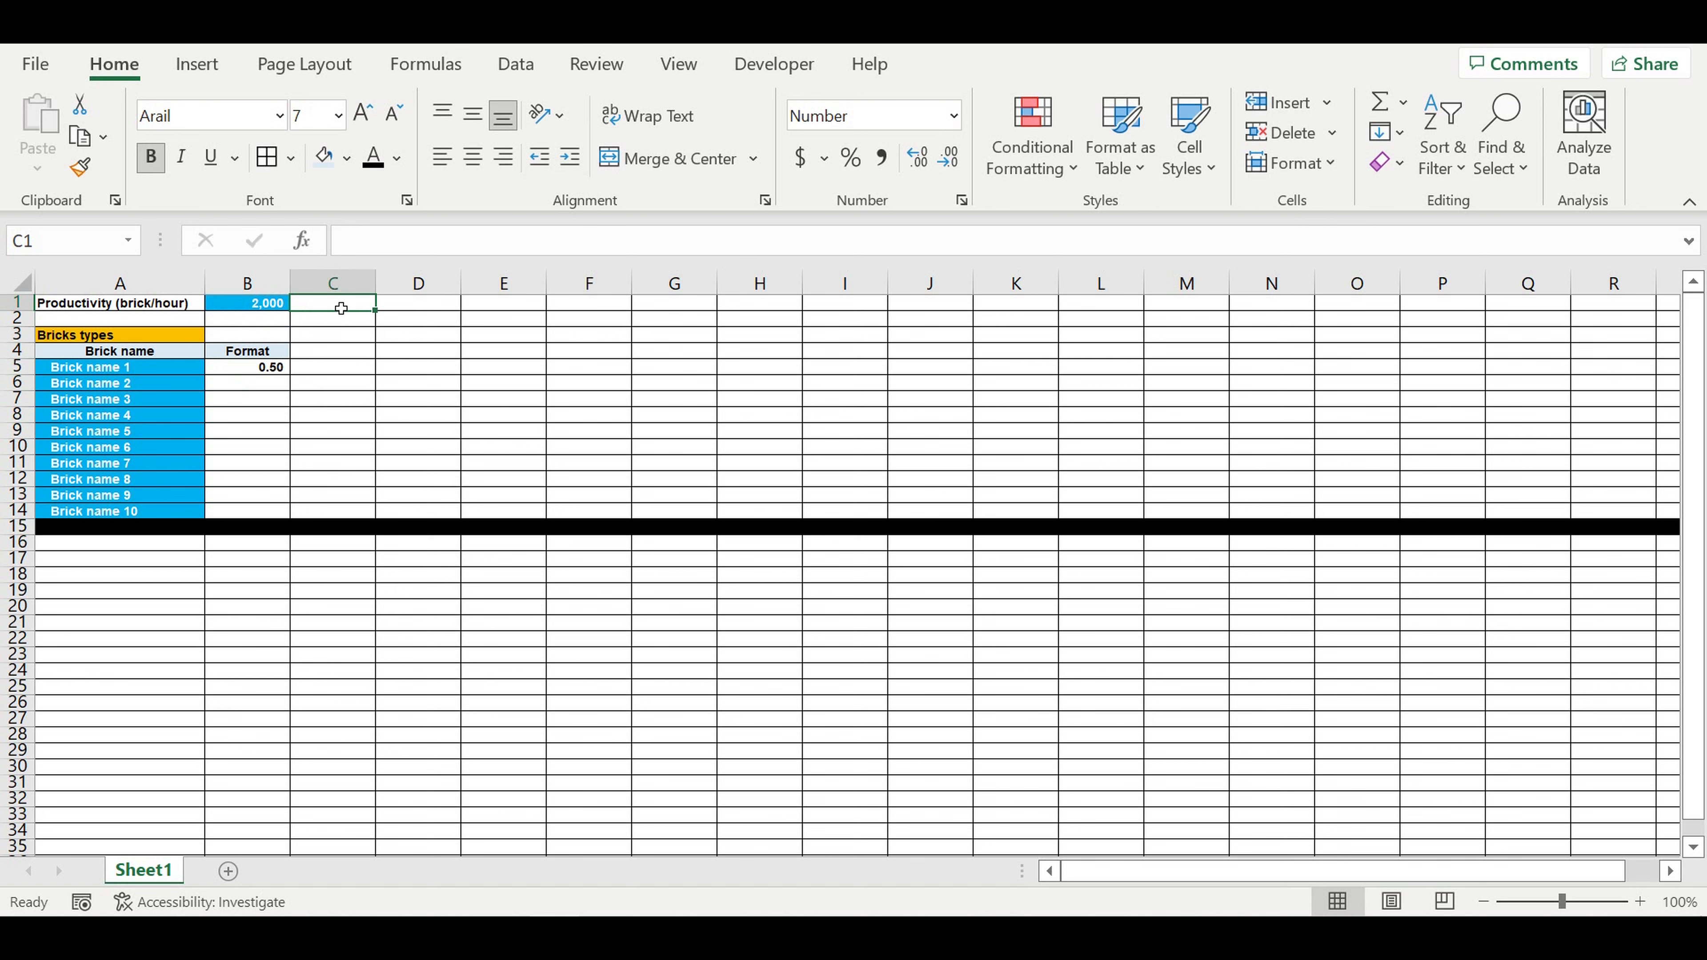
click(252, 383)
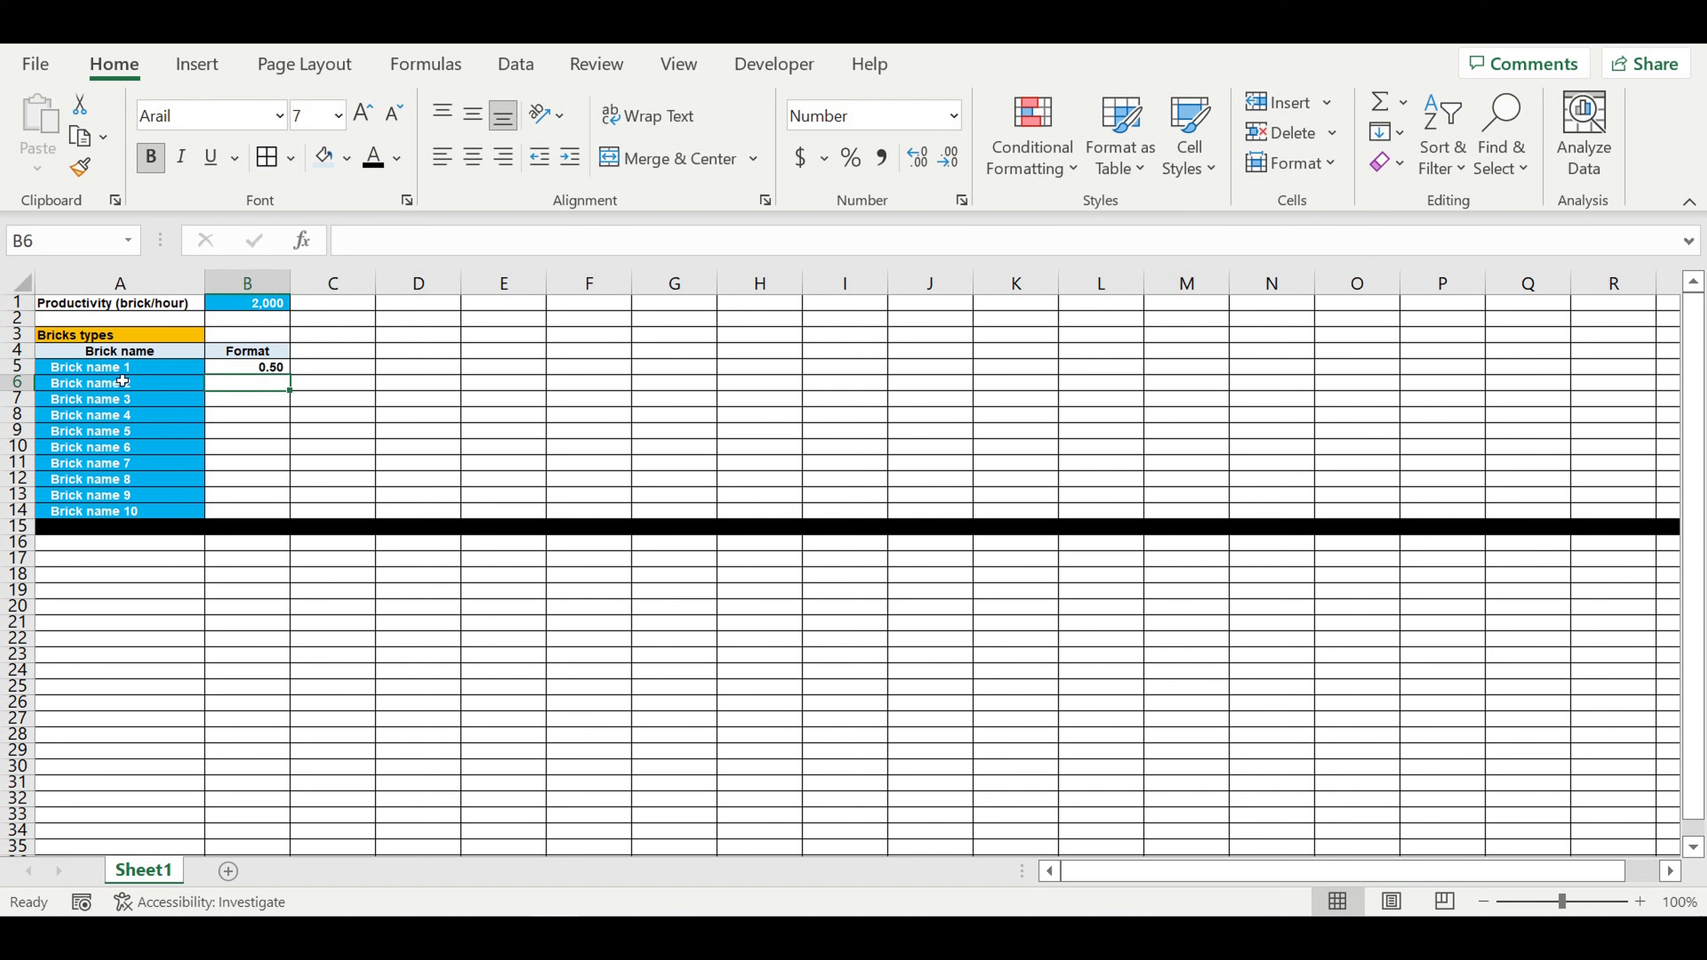
text(1)
key(Return)
click(242, 387)
click(256, 399)
text(1)
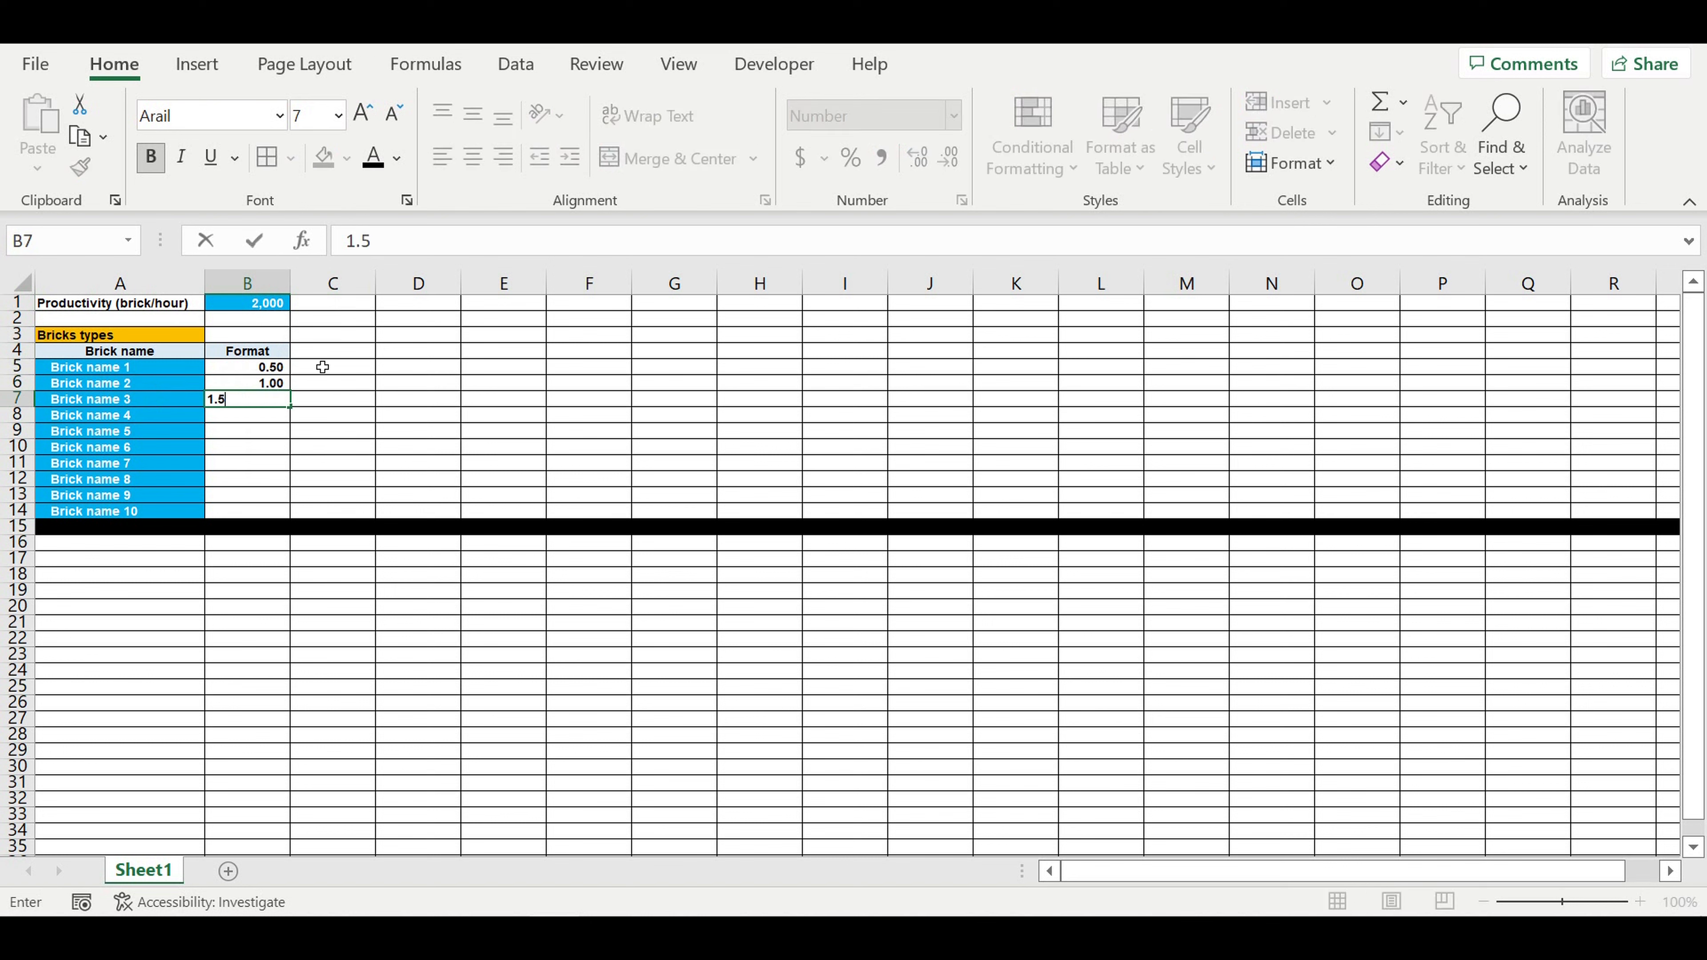
key(Return)
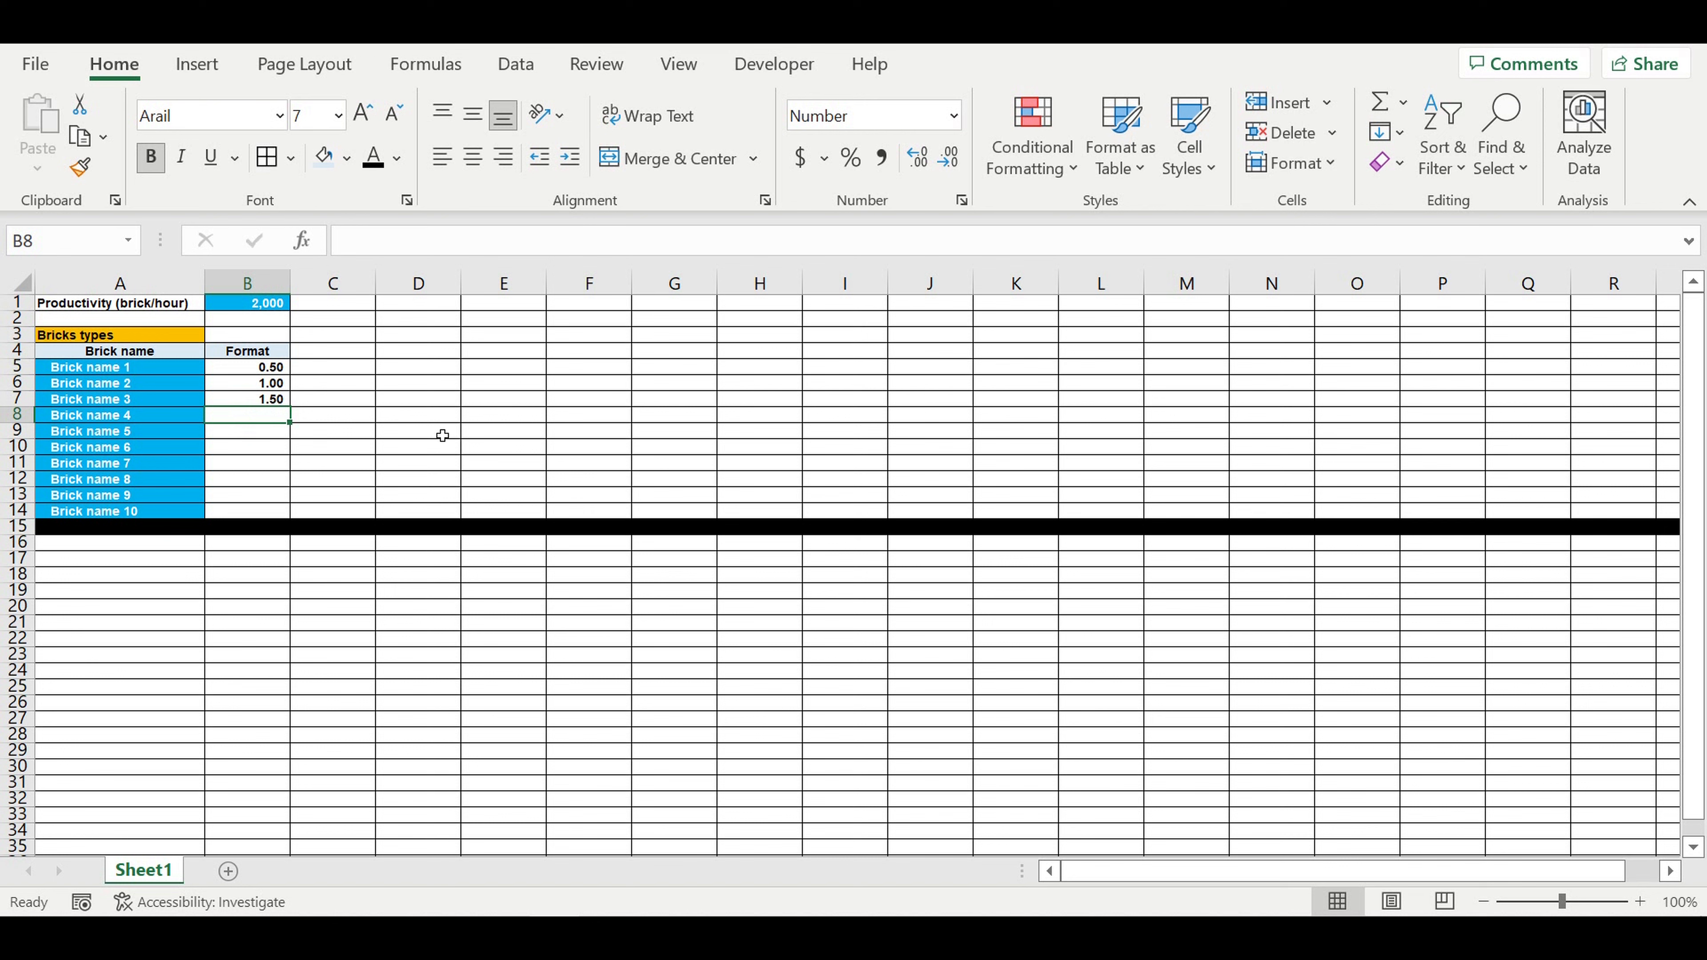
Step: Enter the formats 2, 4, 8 and 12 for Brick name 4 to Brick name 7 in B8:B11
text(2)
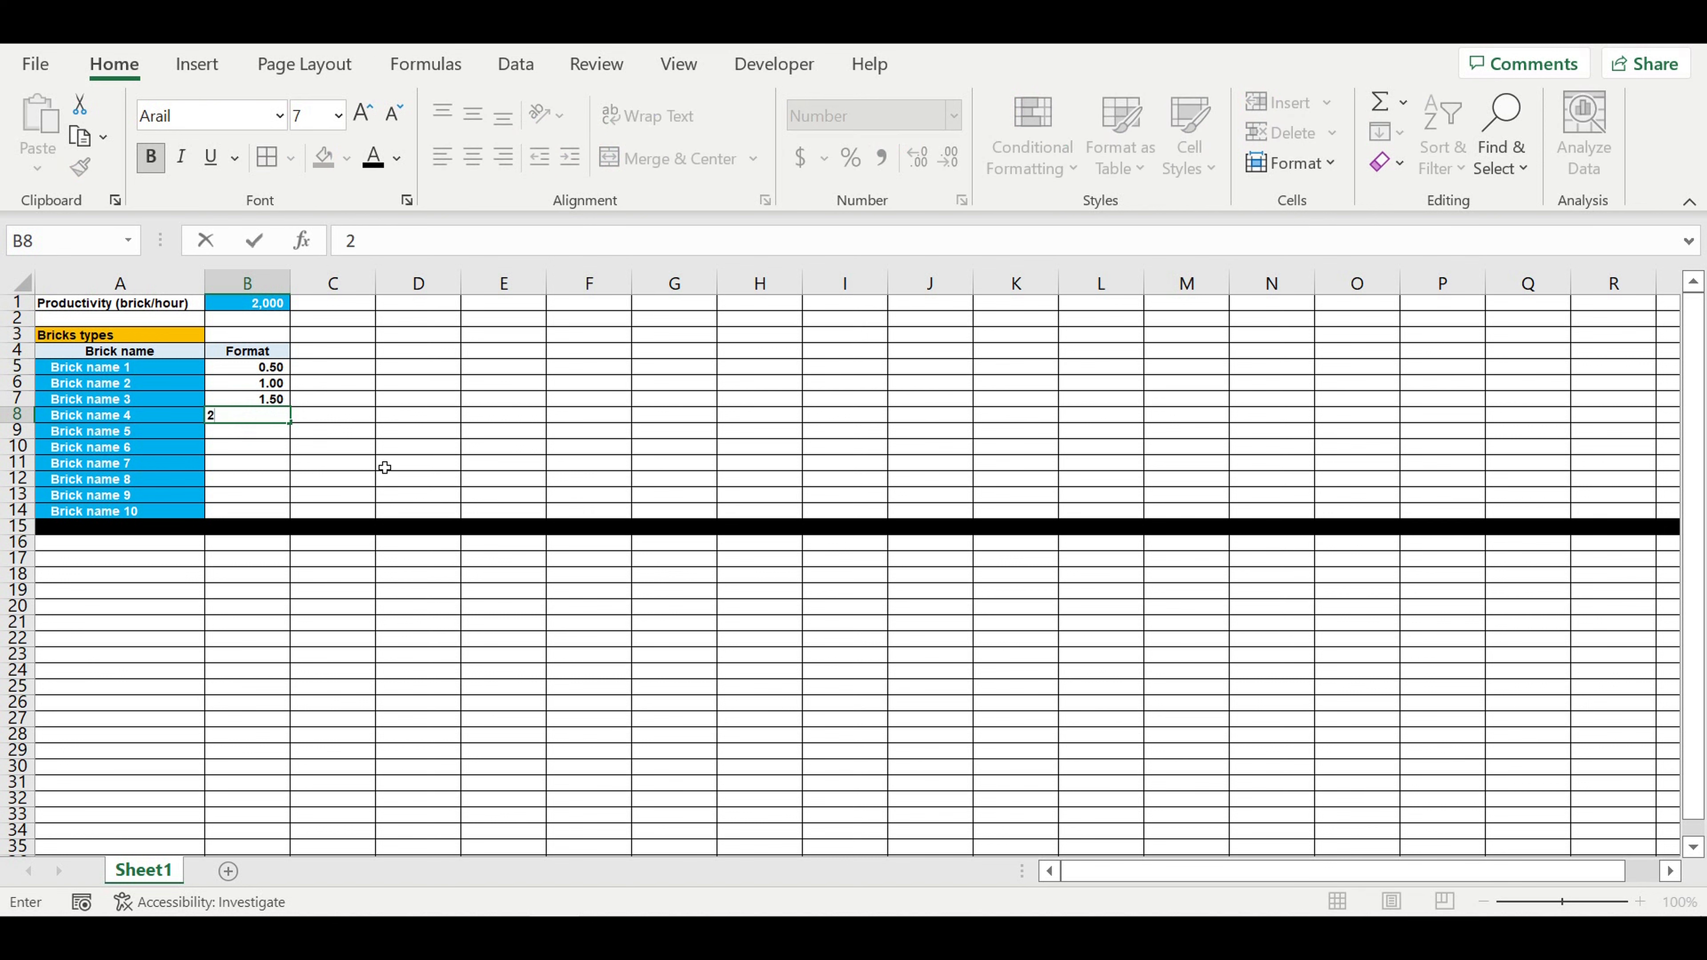
click(370, 467)
click(264, 434)
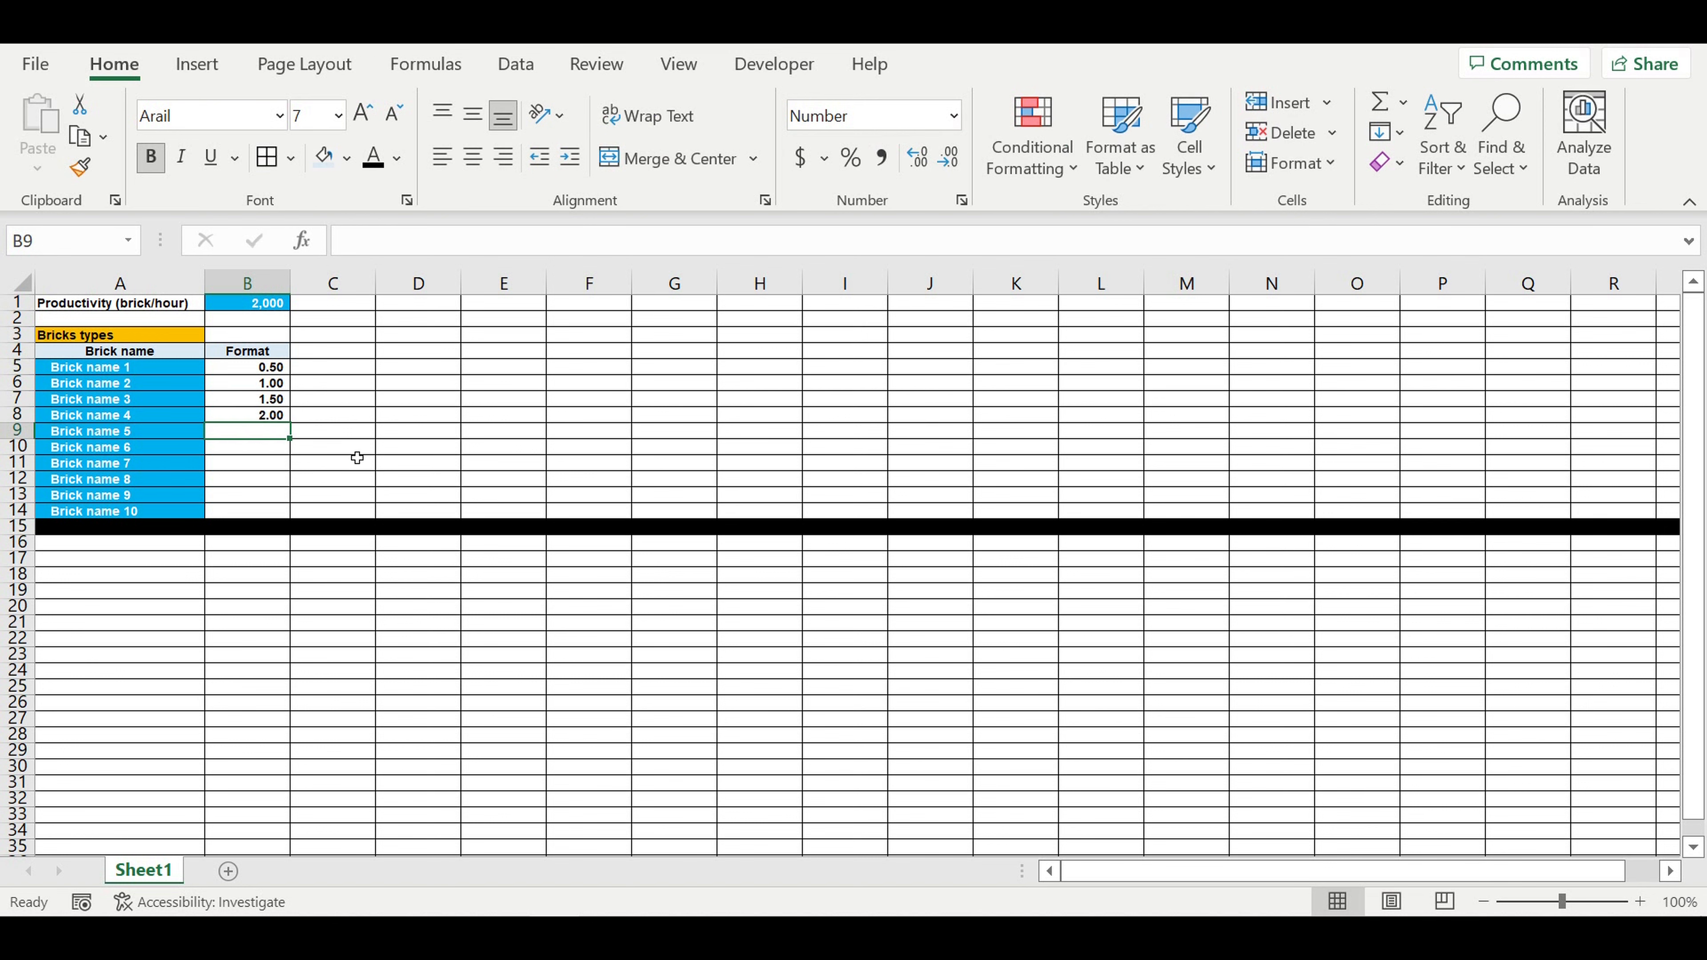
text(4)
click(268, 450)
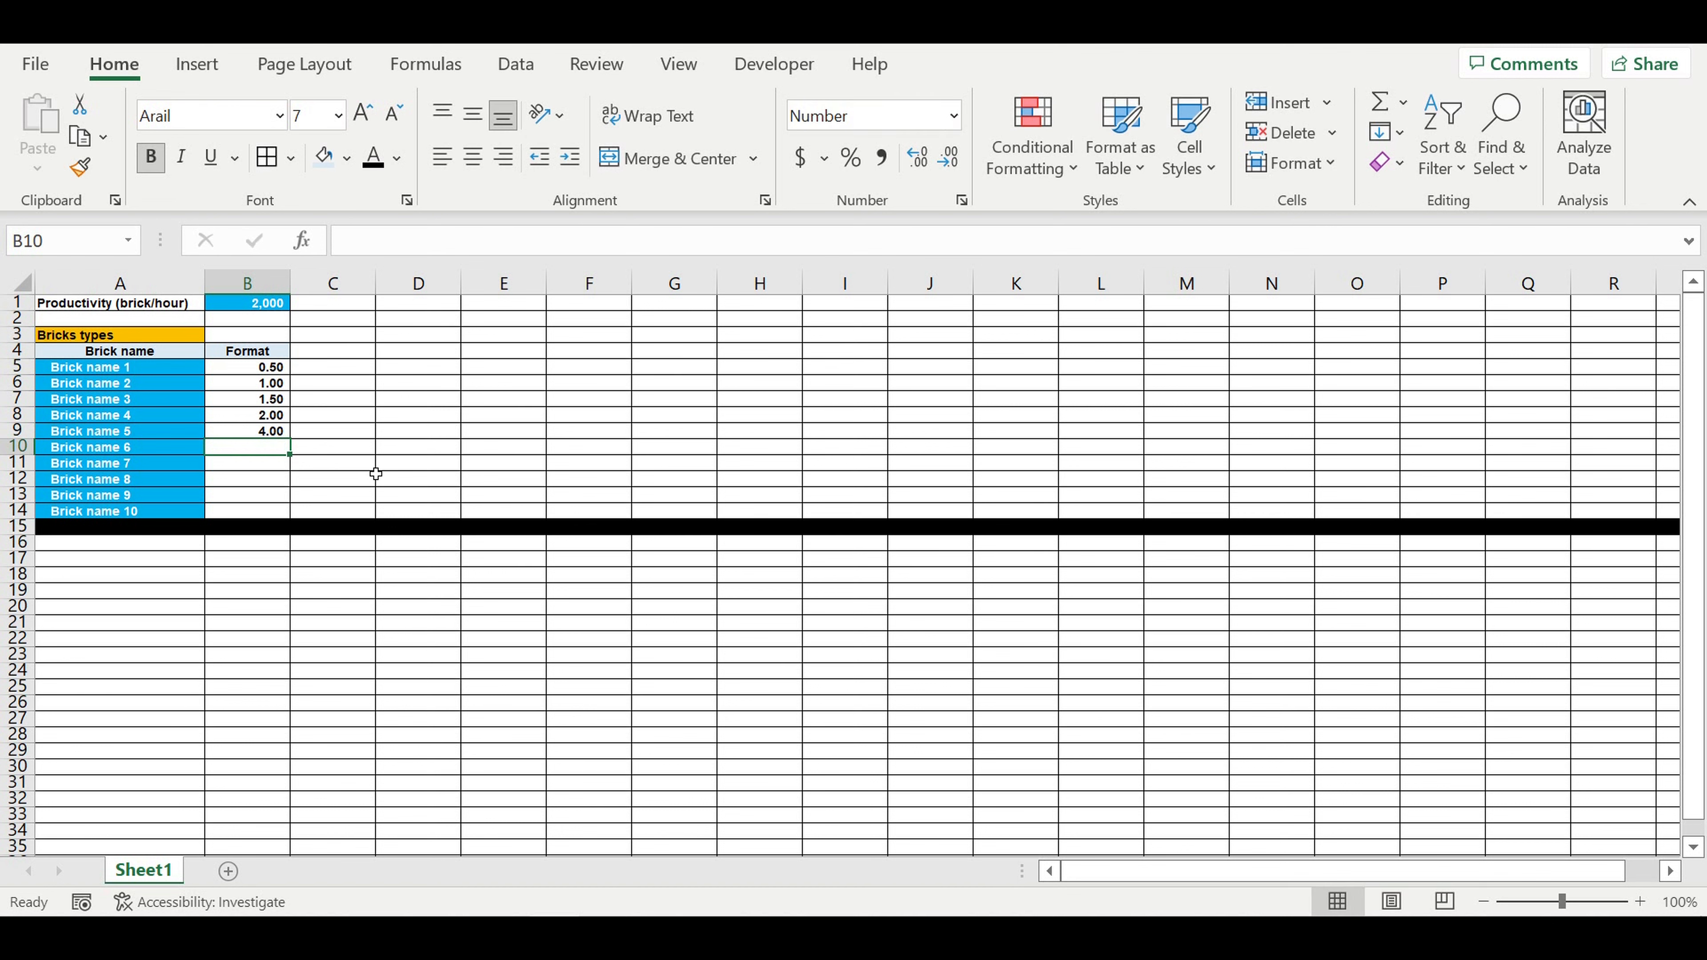
text(8)
key(Return)
text(12)
key(Return)
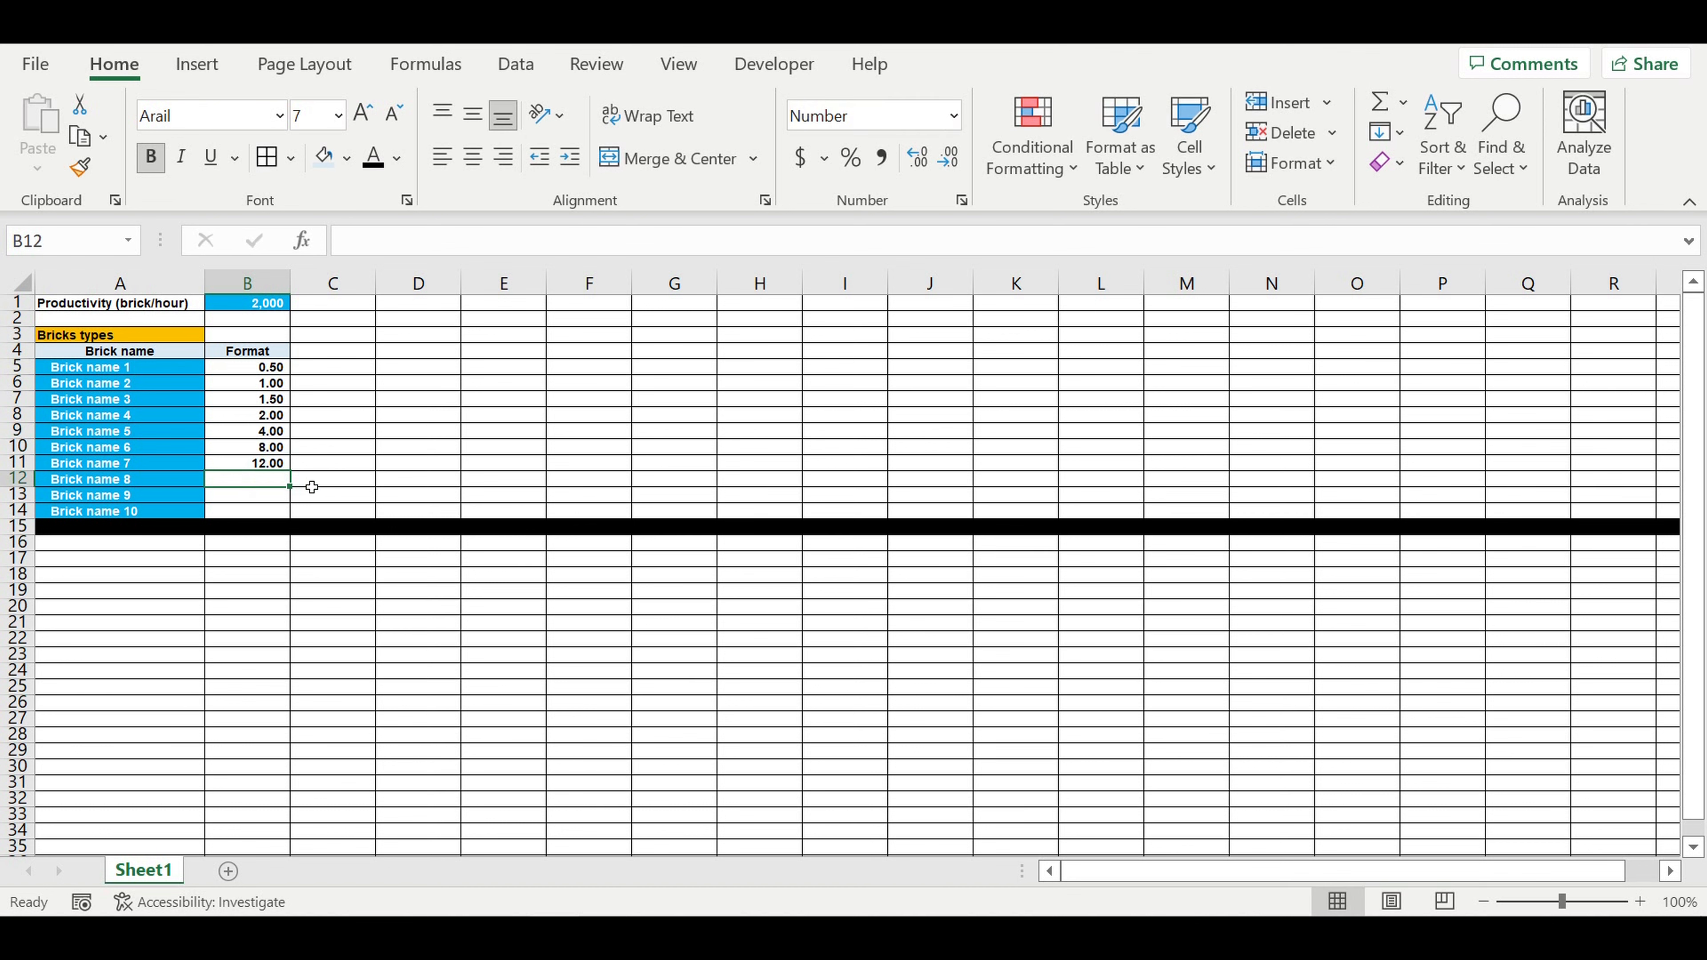
Step: Enter 18 as the format of Brick name 8 in B12 and change Brick name 6's format in B10 to 6
text(18)
key(Return)
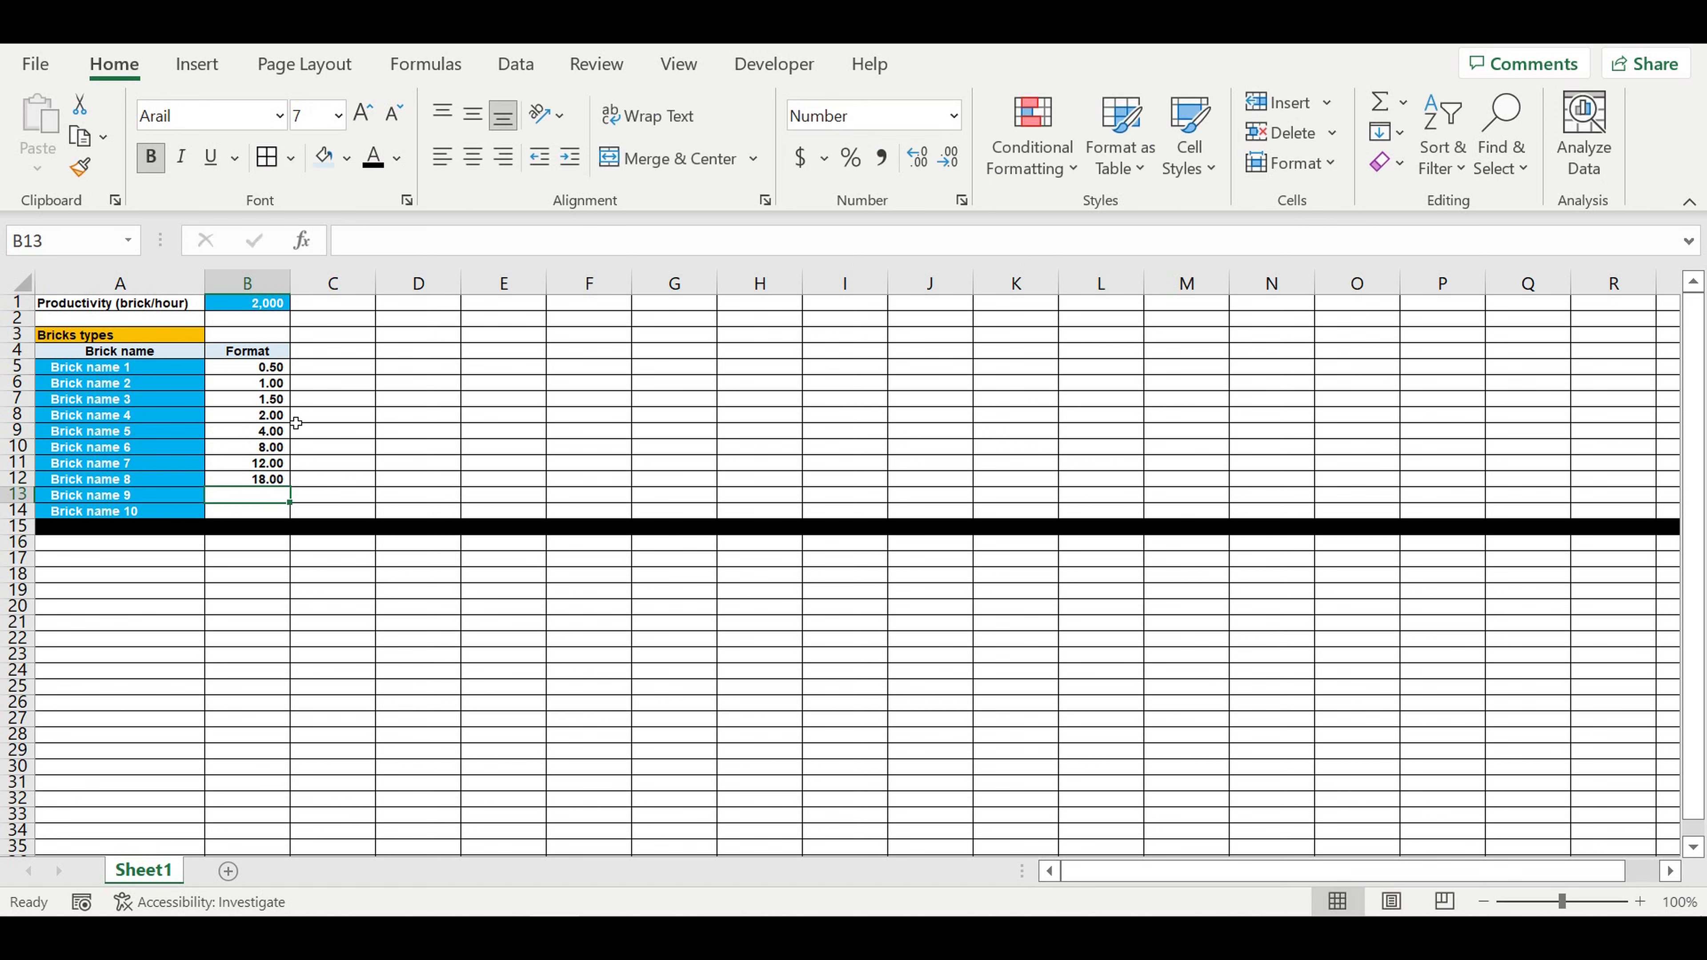
click(290, 437)
click(282, 449)
text(6)
key(Return)
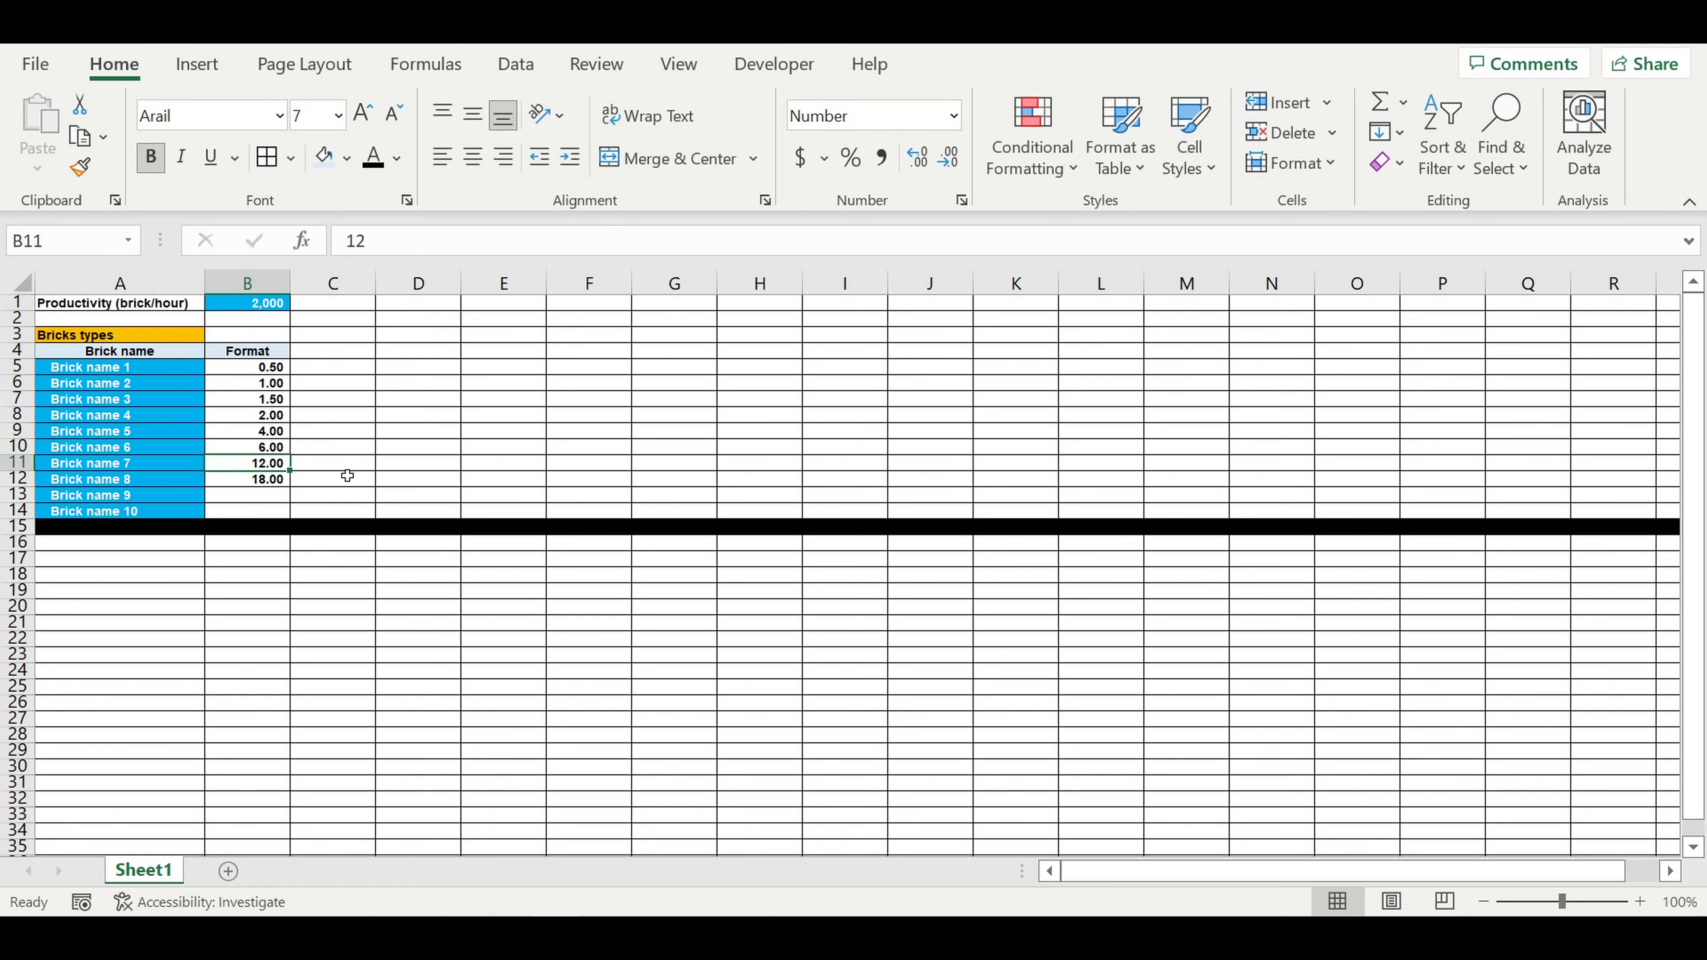
Step: Enter the formats 8, 12, 14 and 18 for Brick name 7 to Brick name 10 in B11:B14
text(8)
key(Return)
text(12)
key(Return)
text(14)
key(Return)
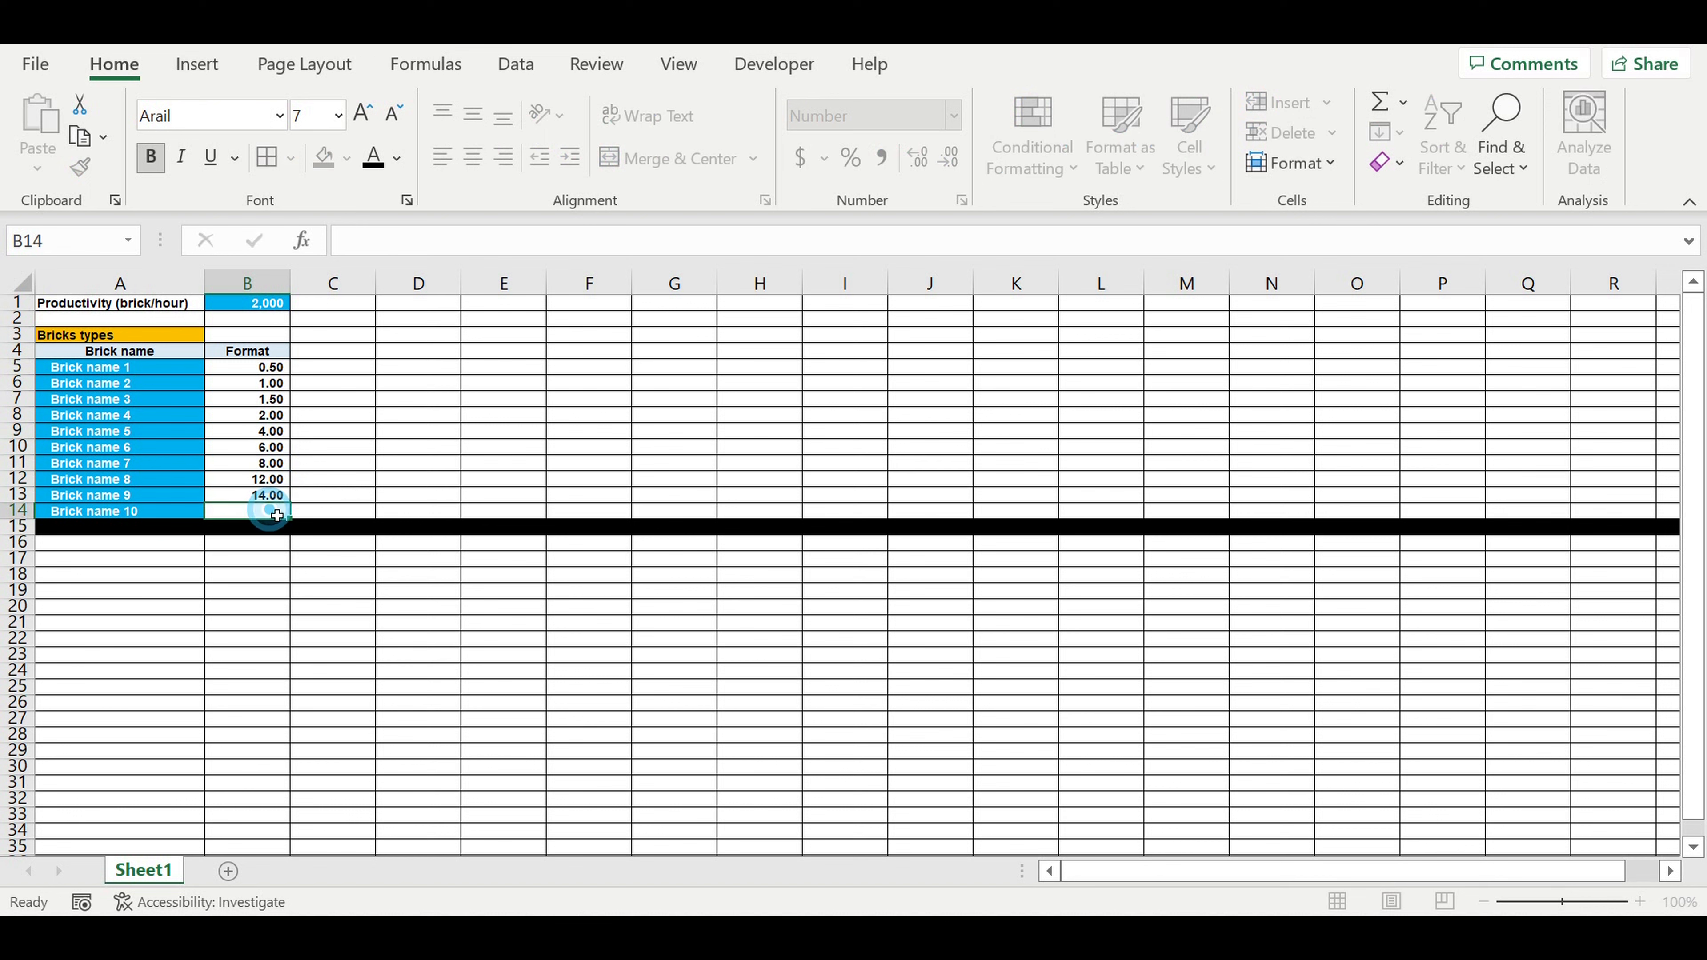
text(18)
click(368, 479)
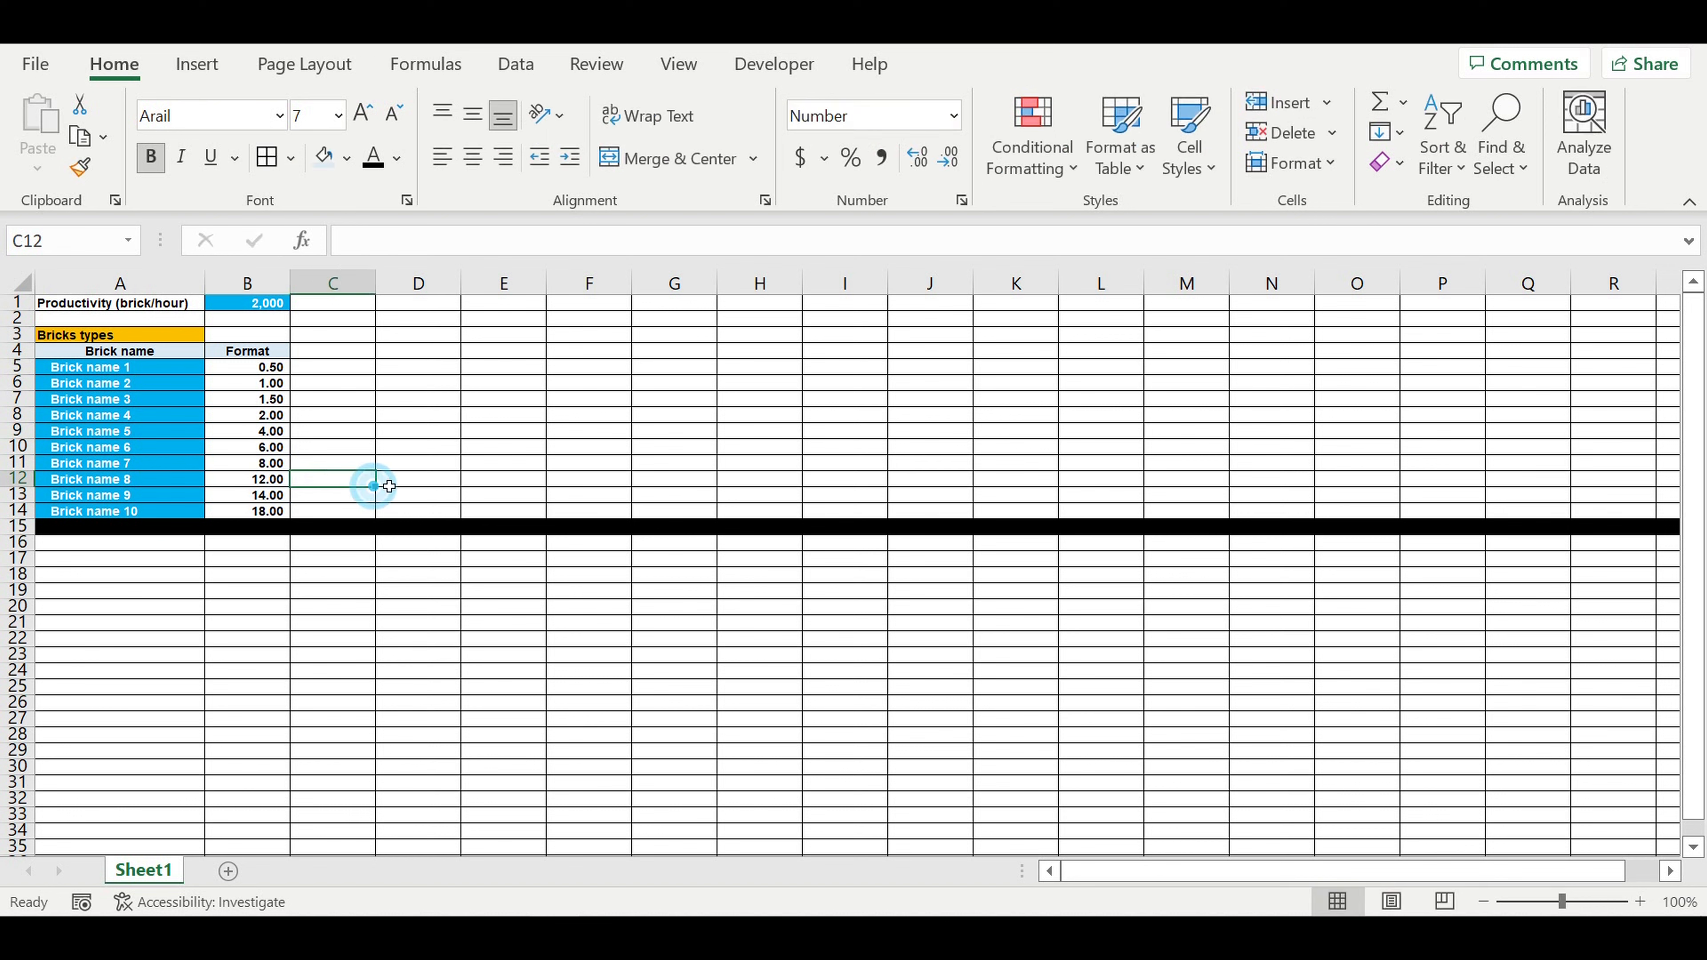
Step: Give the format values in B5:B14 a light blue fill and a white font
click(397, 479)
drag(249, 368, 249, 512)
click(346, 158)
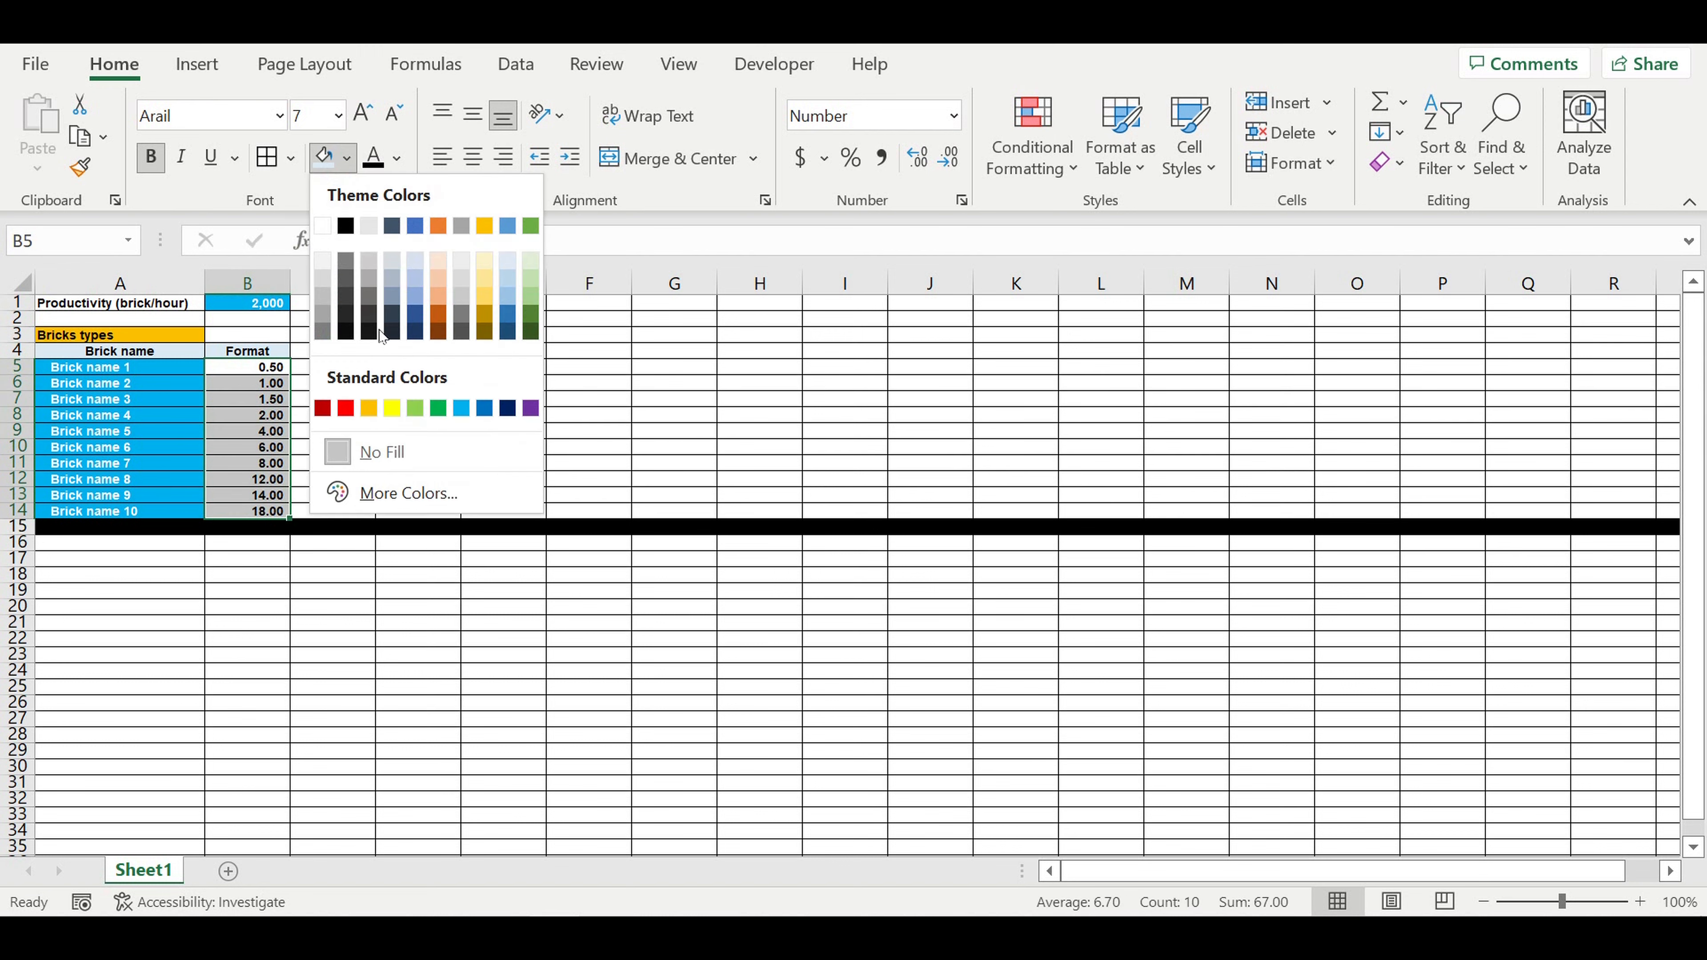
click(460, 408)
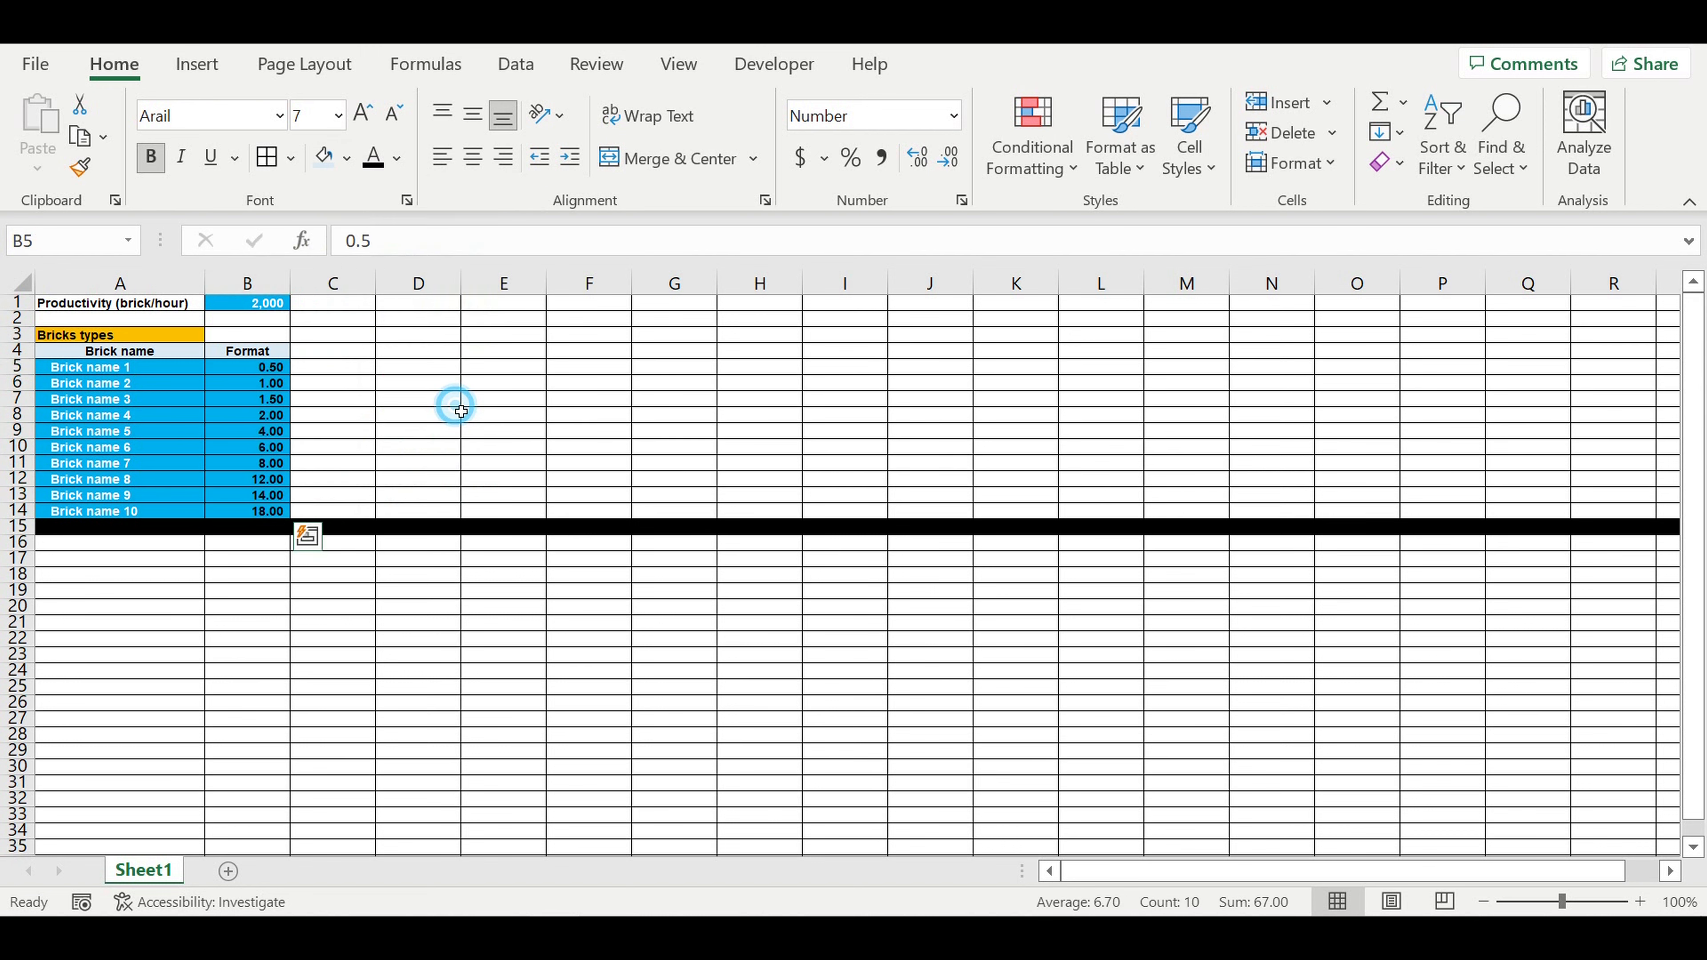
click(397, 158)
click(374, 266)
click(411, 353)
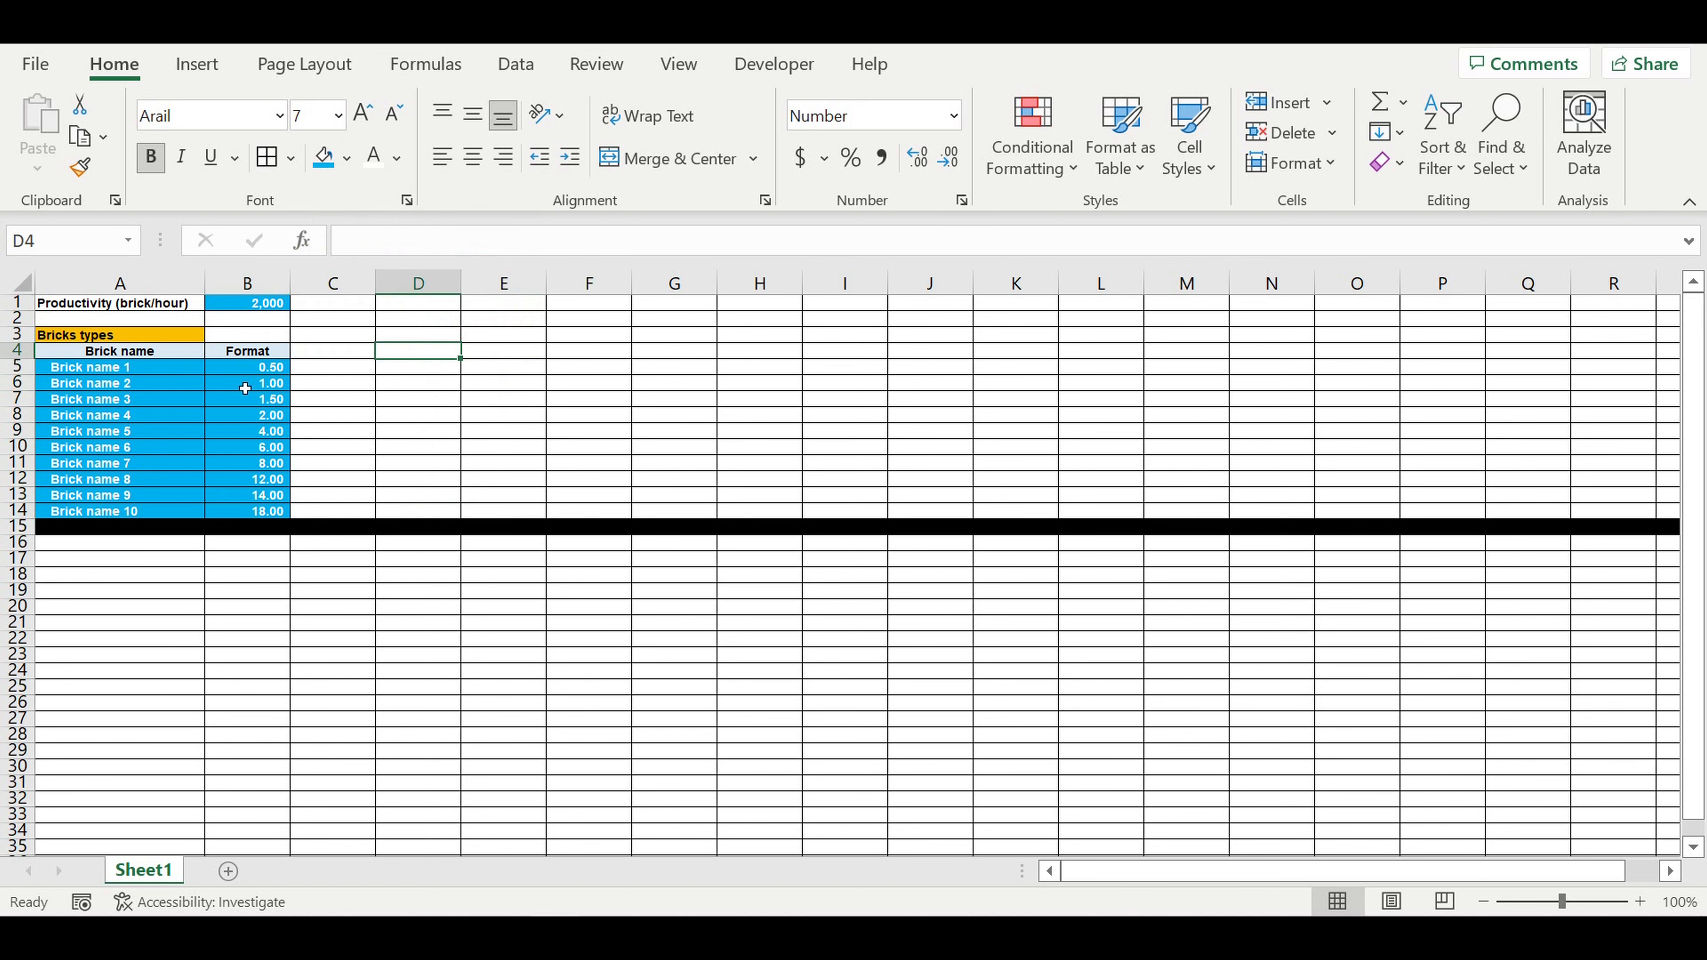
Step: Review the format values entered for the ten brick types in B5:B14
click(259, 372)
click(256, 386)
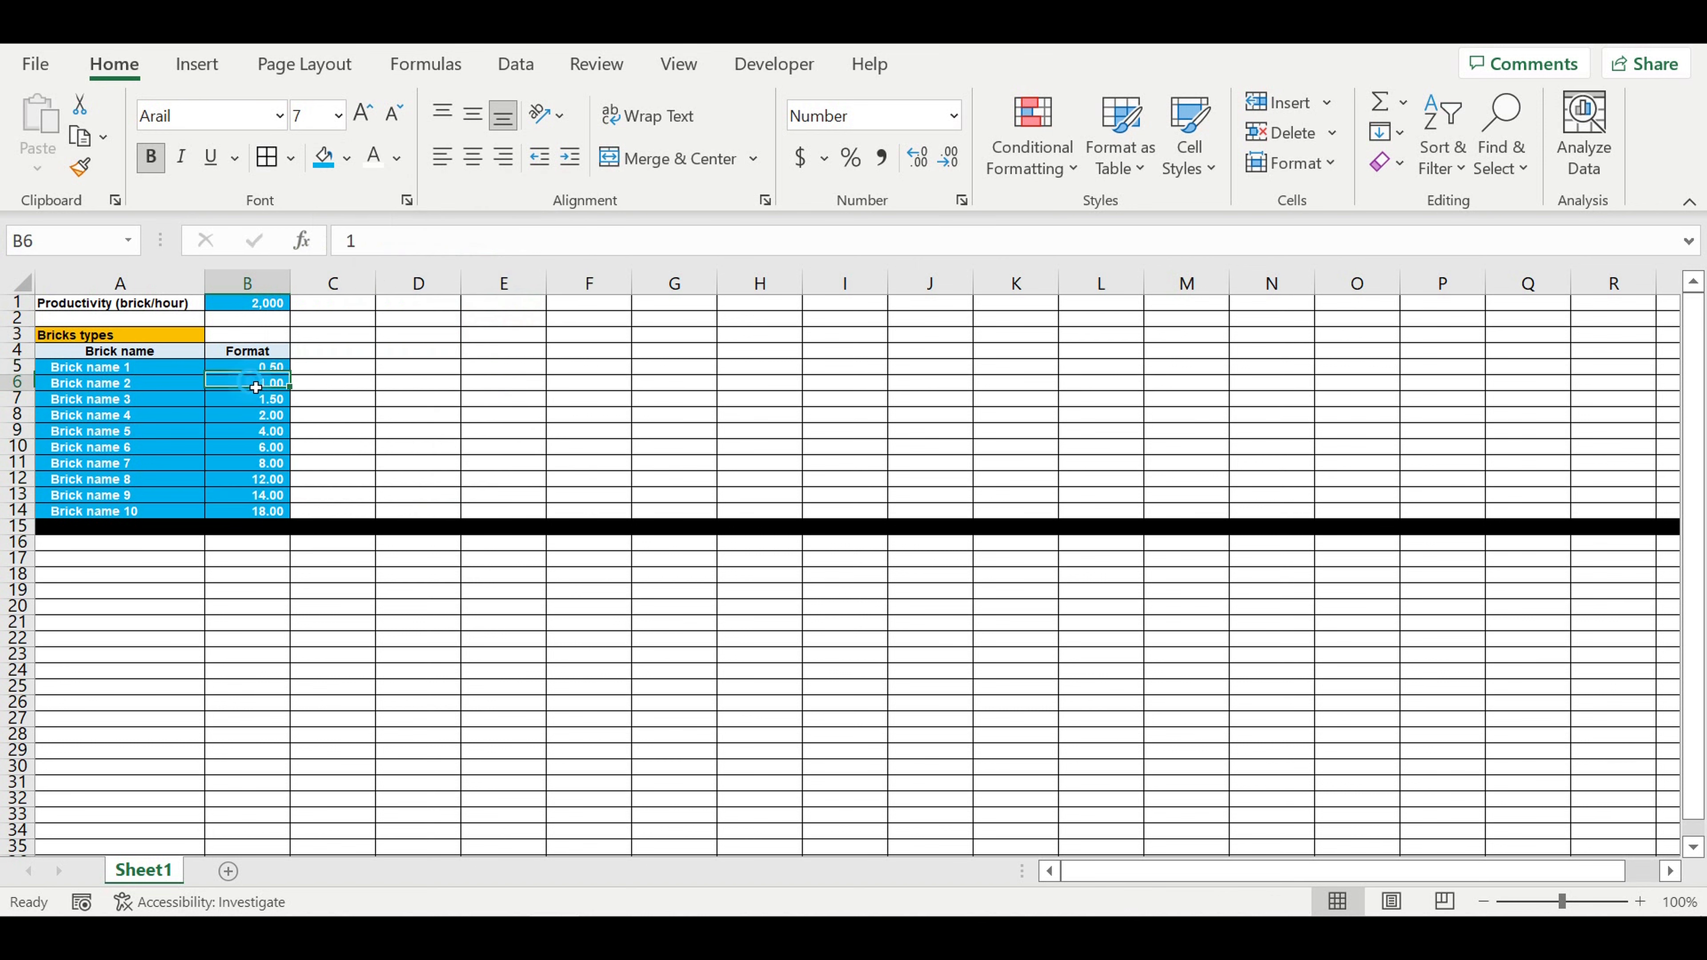
click(246, 402)
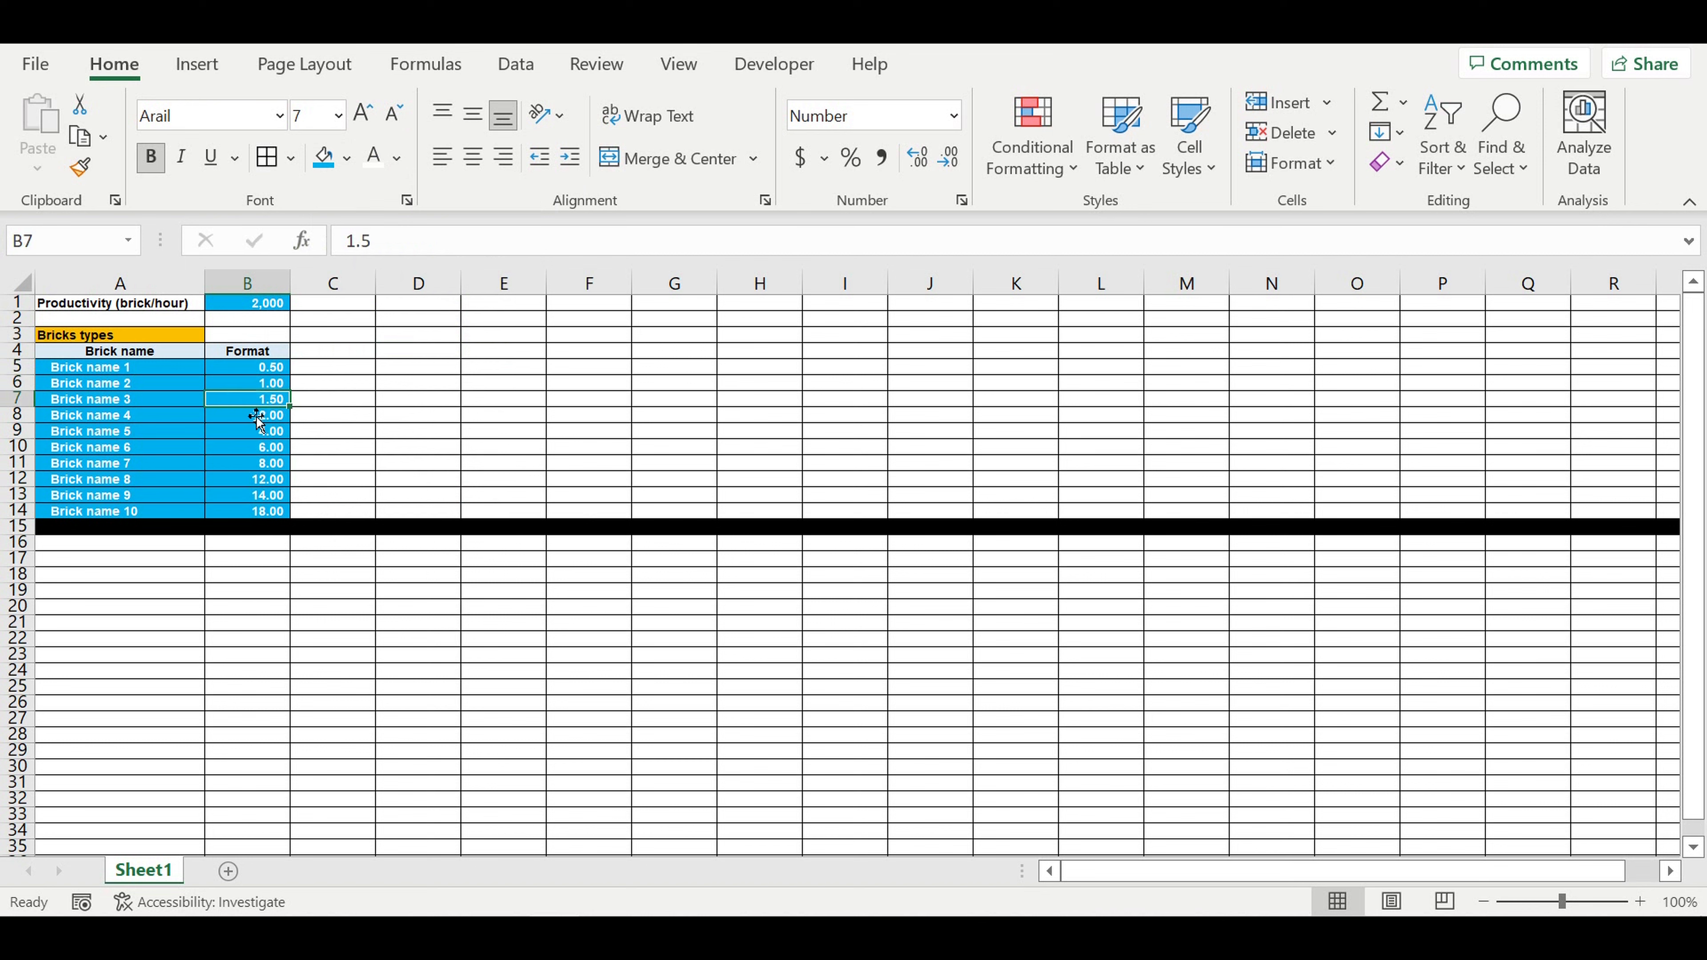
click(257, 415)
click(259, 431)
click(259, 464)
click(261, 479)
click(261, 495)
click(266, 512)
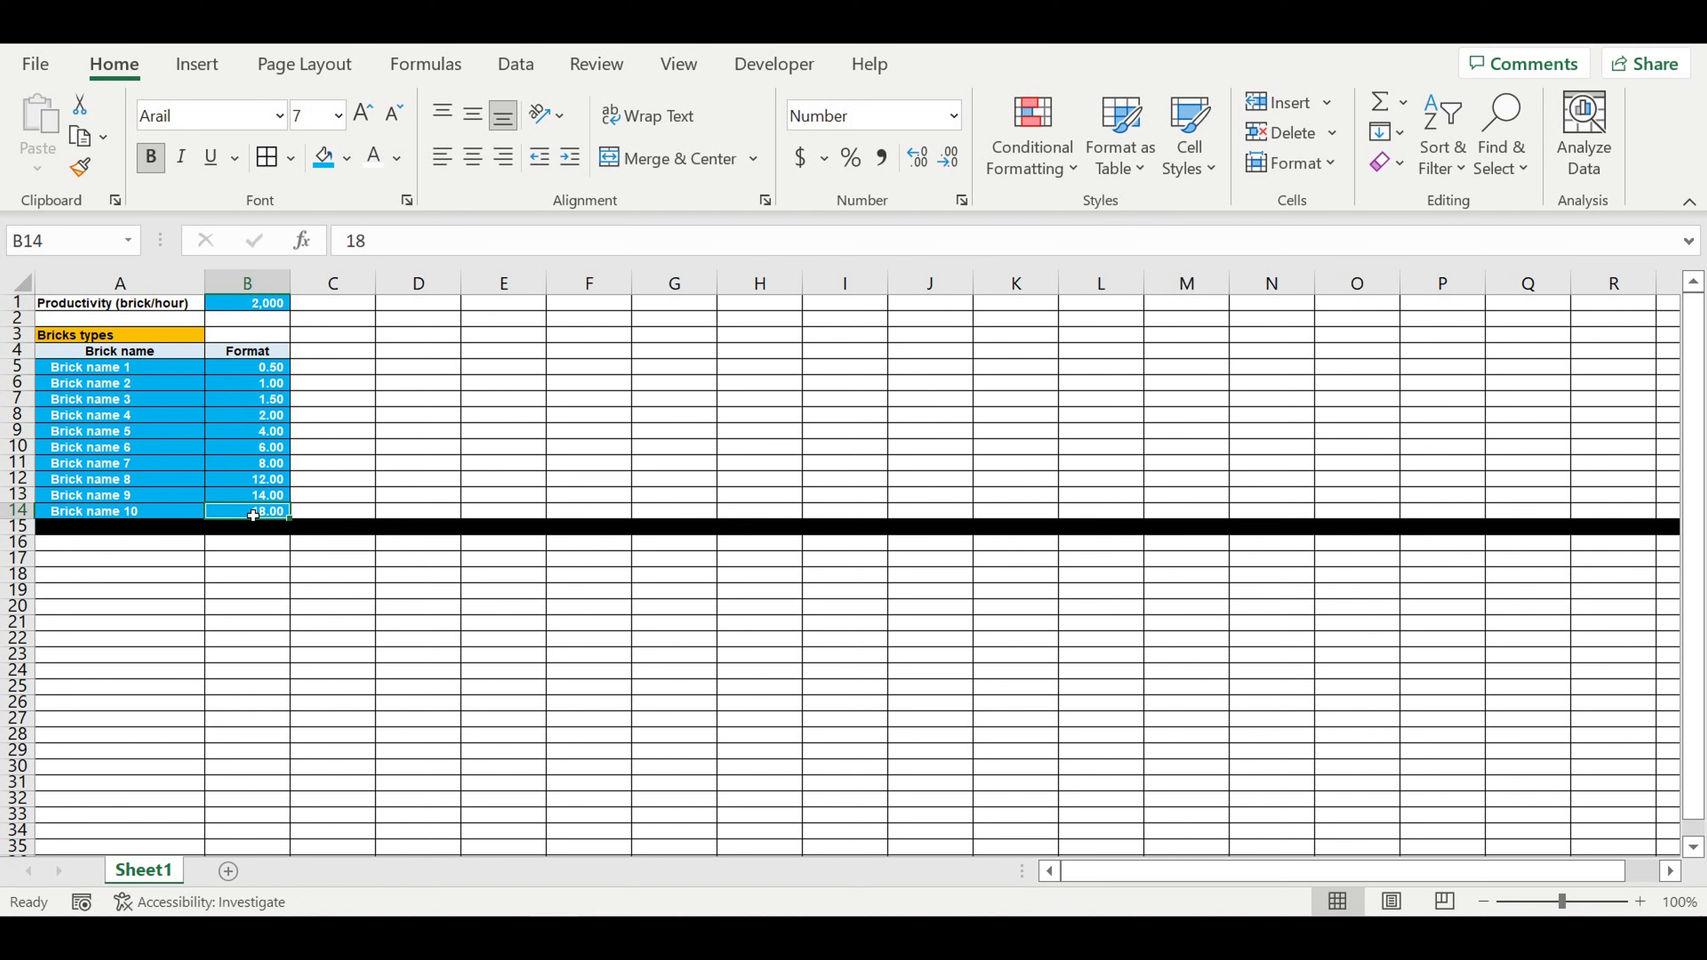
drag(253, 510, 252, 456)
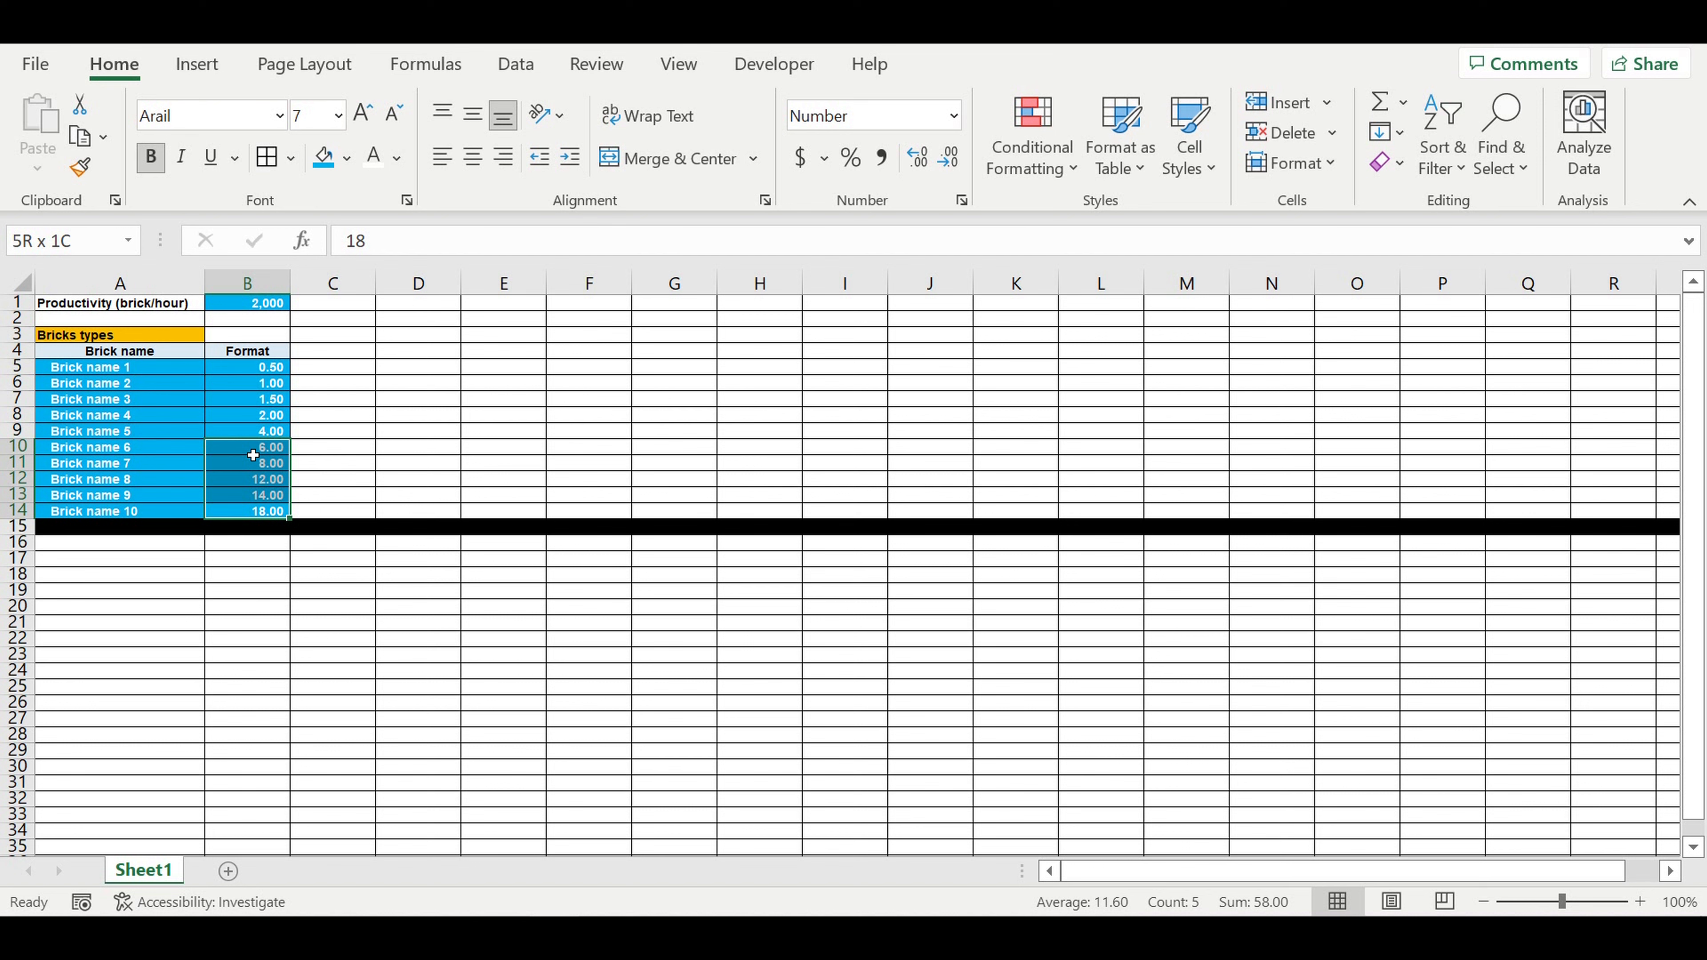
click(368, 448)
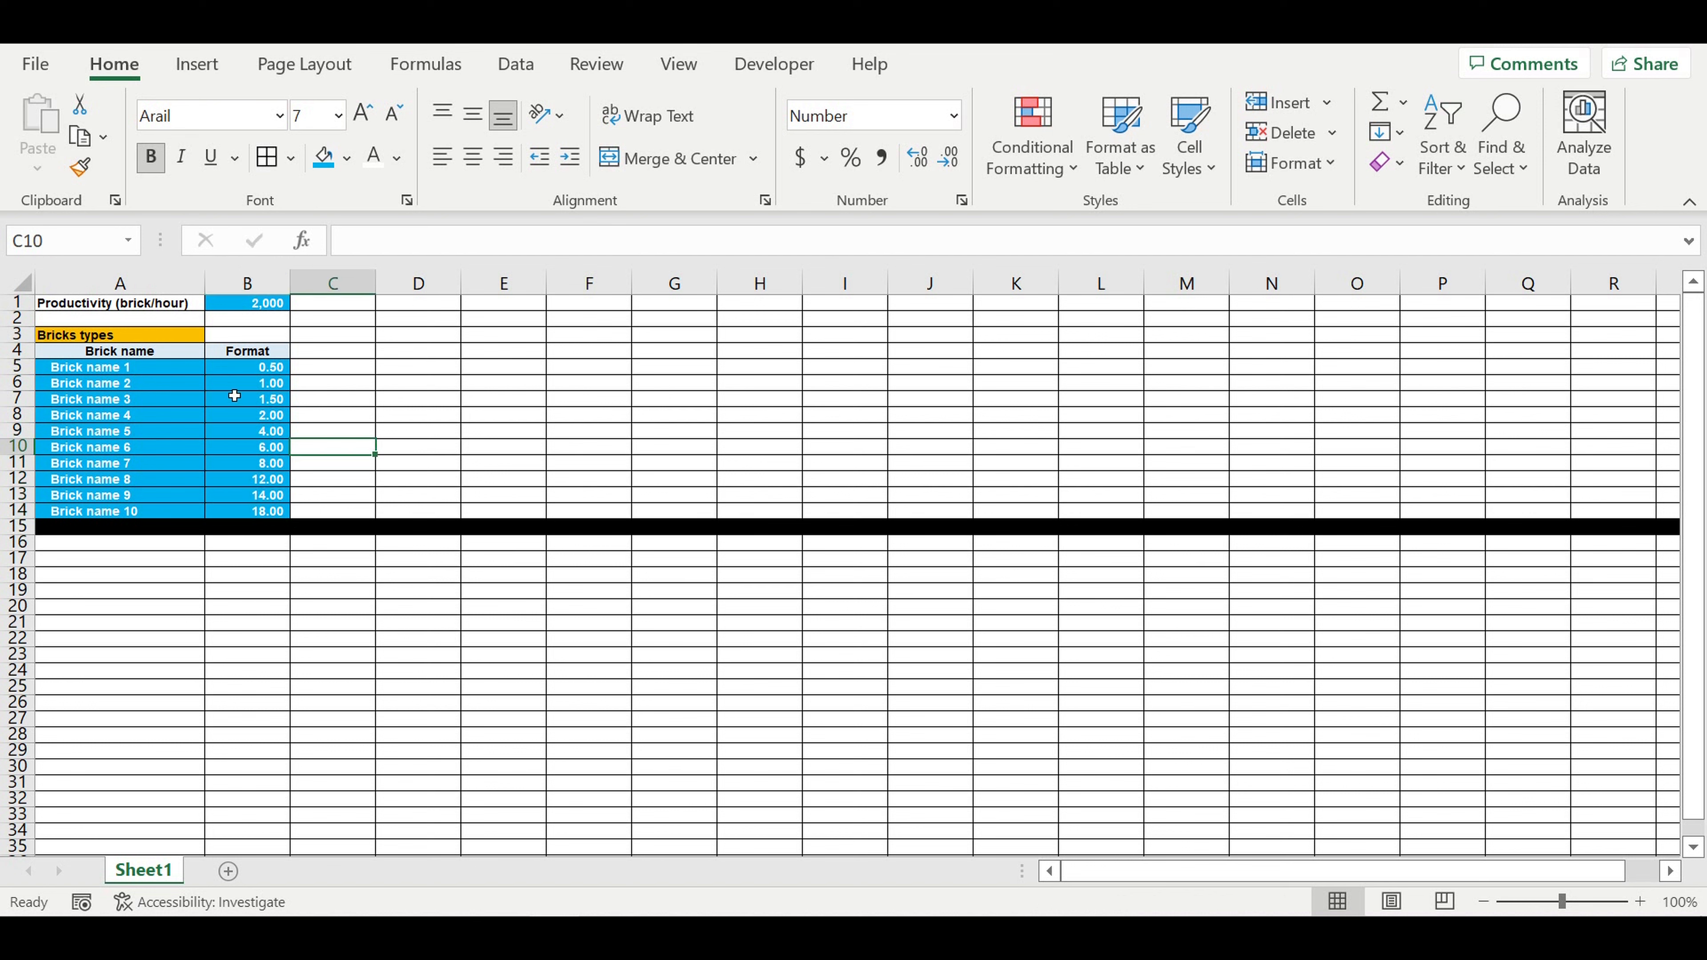
click(229, 383)
click(259, 369)
click(253, 385)
Step: Copy the "Format" header from B4 into C4
click(362, 370)
click(244, 352)
drag(298, 361, 386, 367)
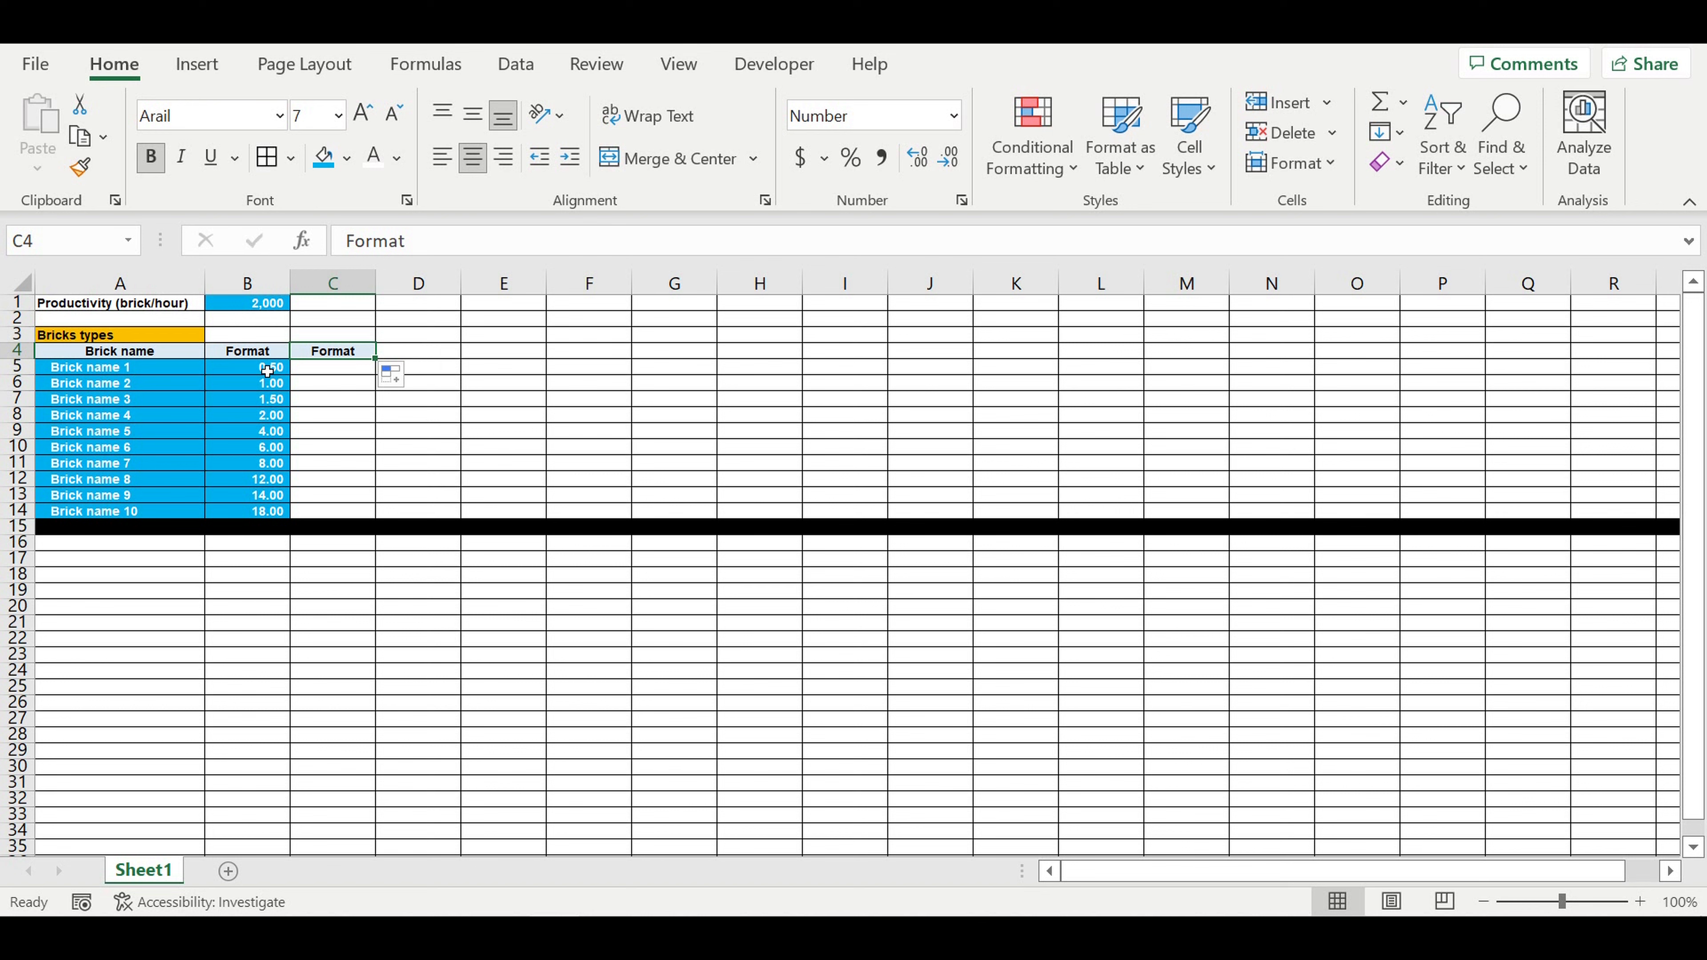
Step: Compare the brick formats in B5:B14 with the hourly productivity in B1
drag(268, 371, 195, 497)
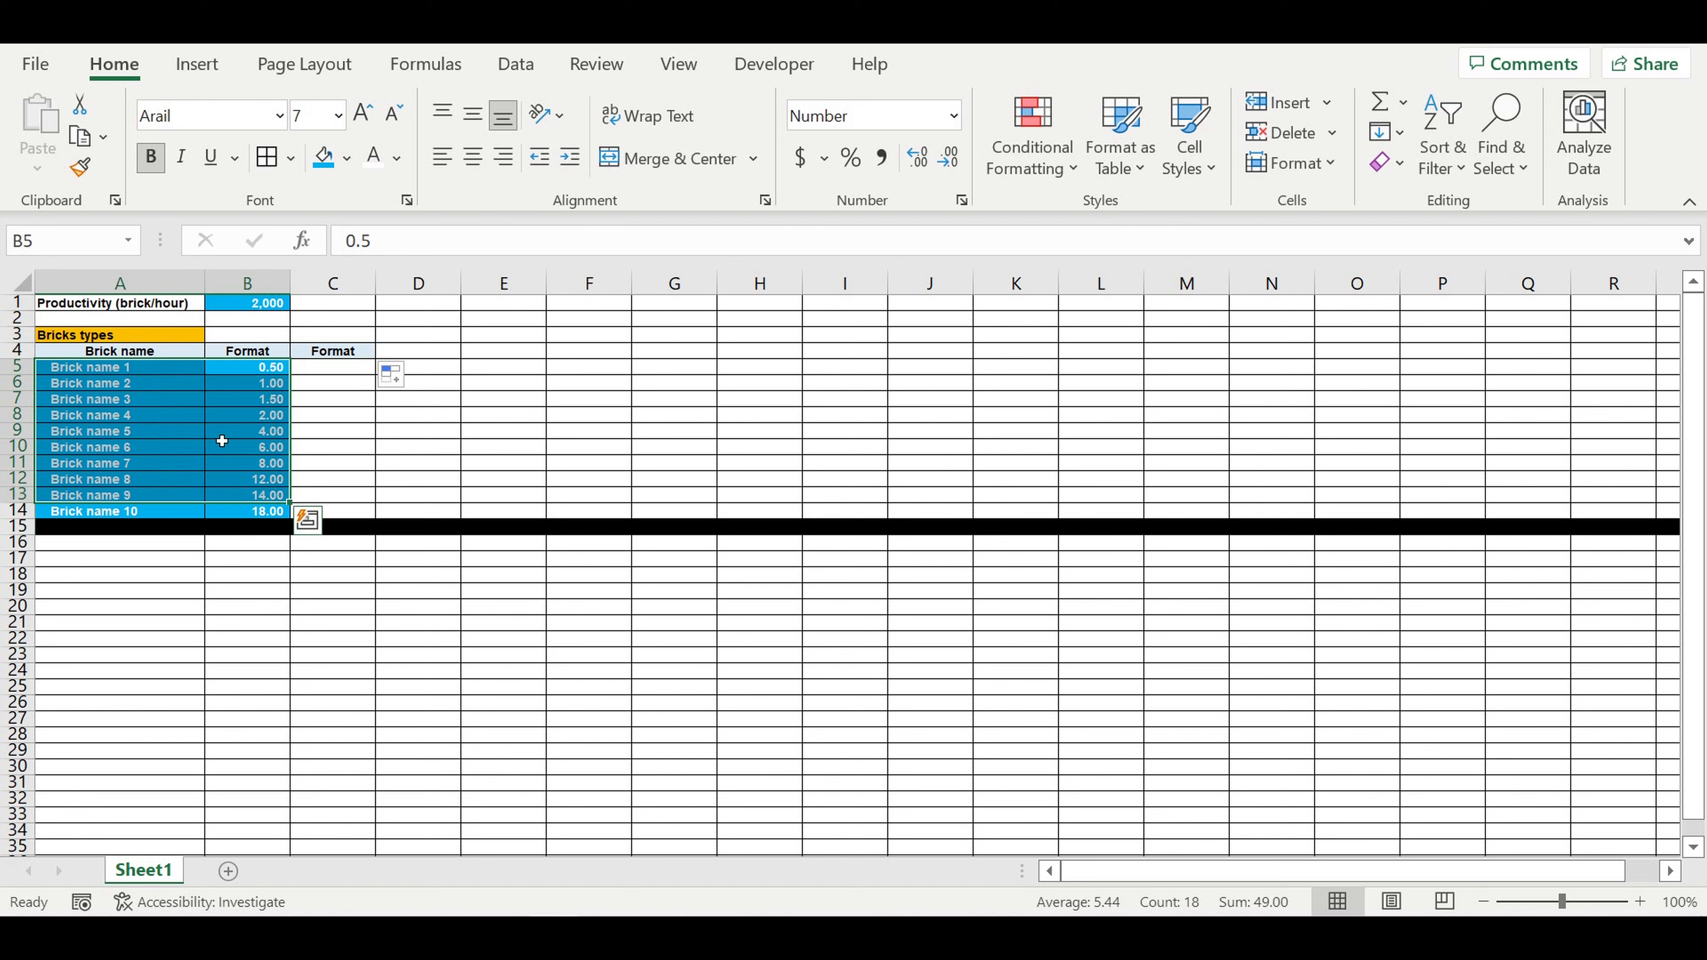
click(244, 383)
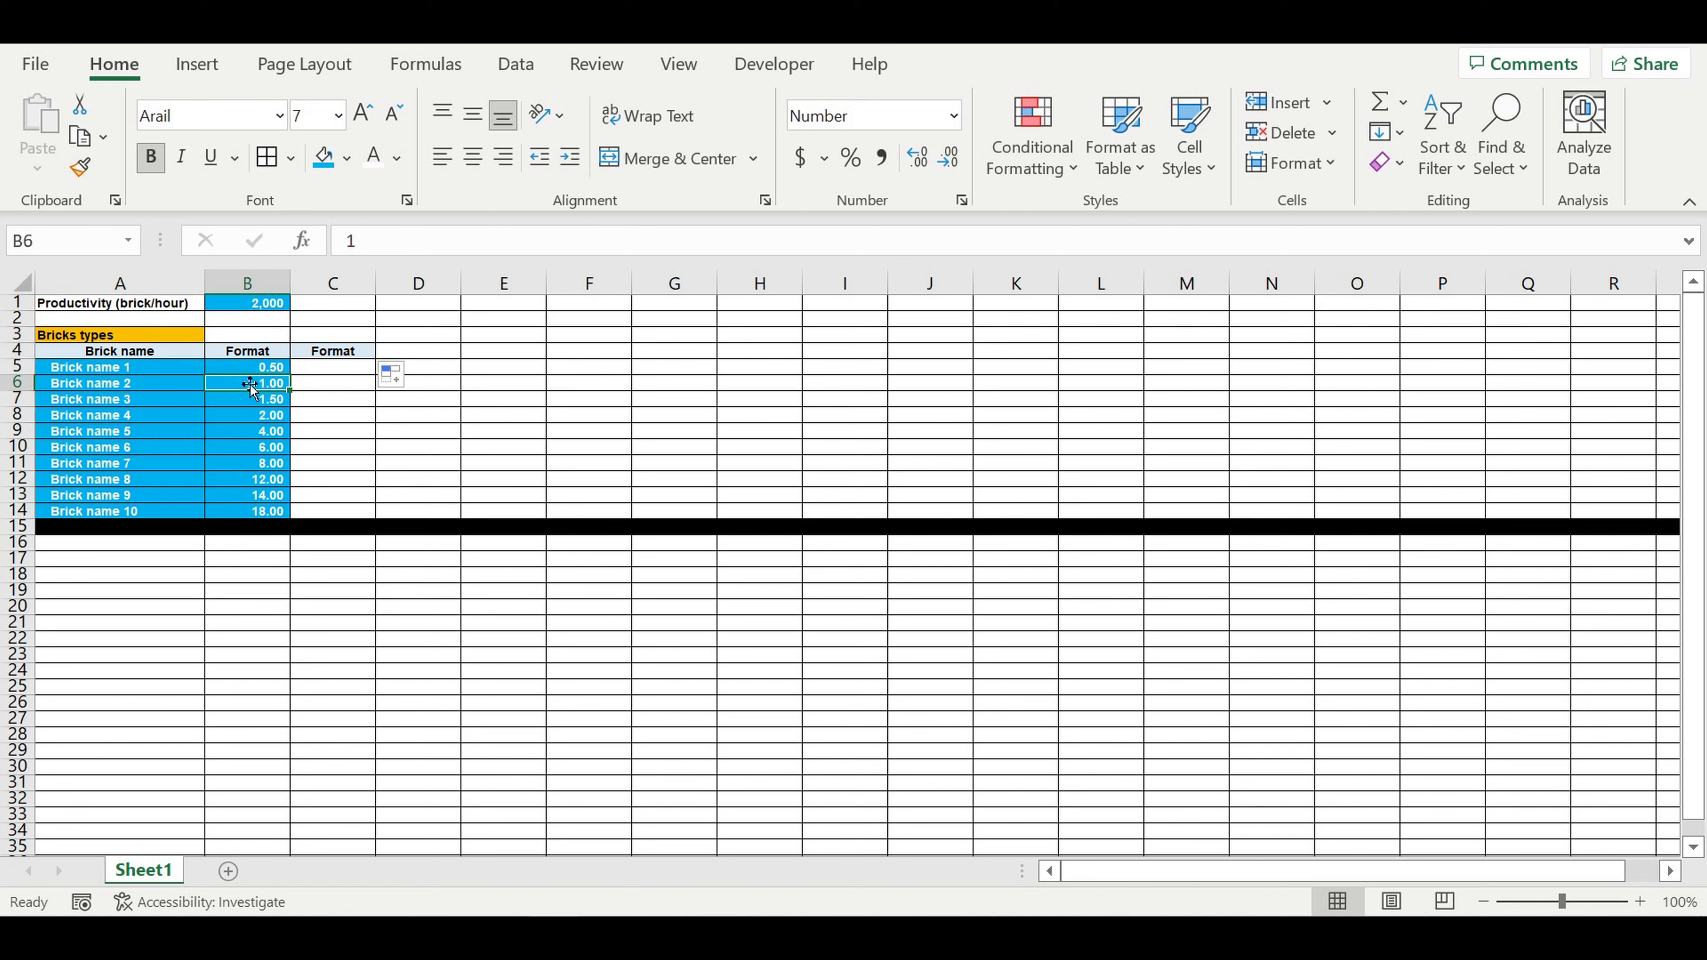
click(250, 308)
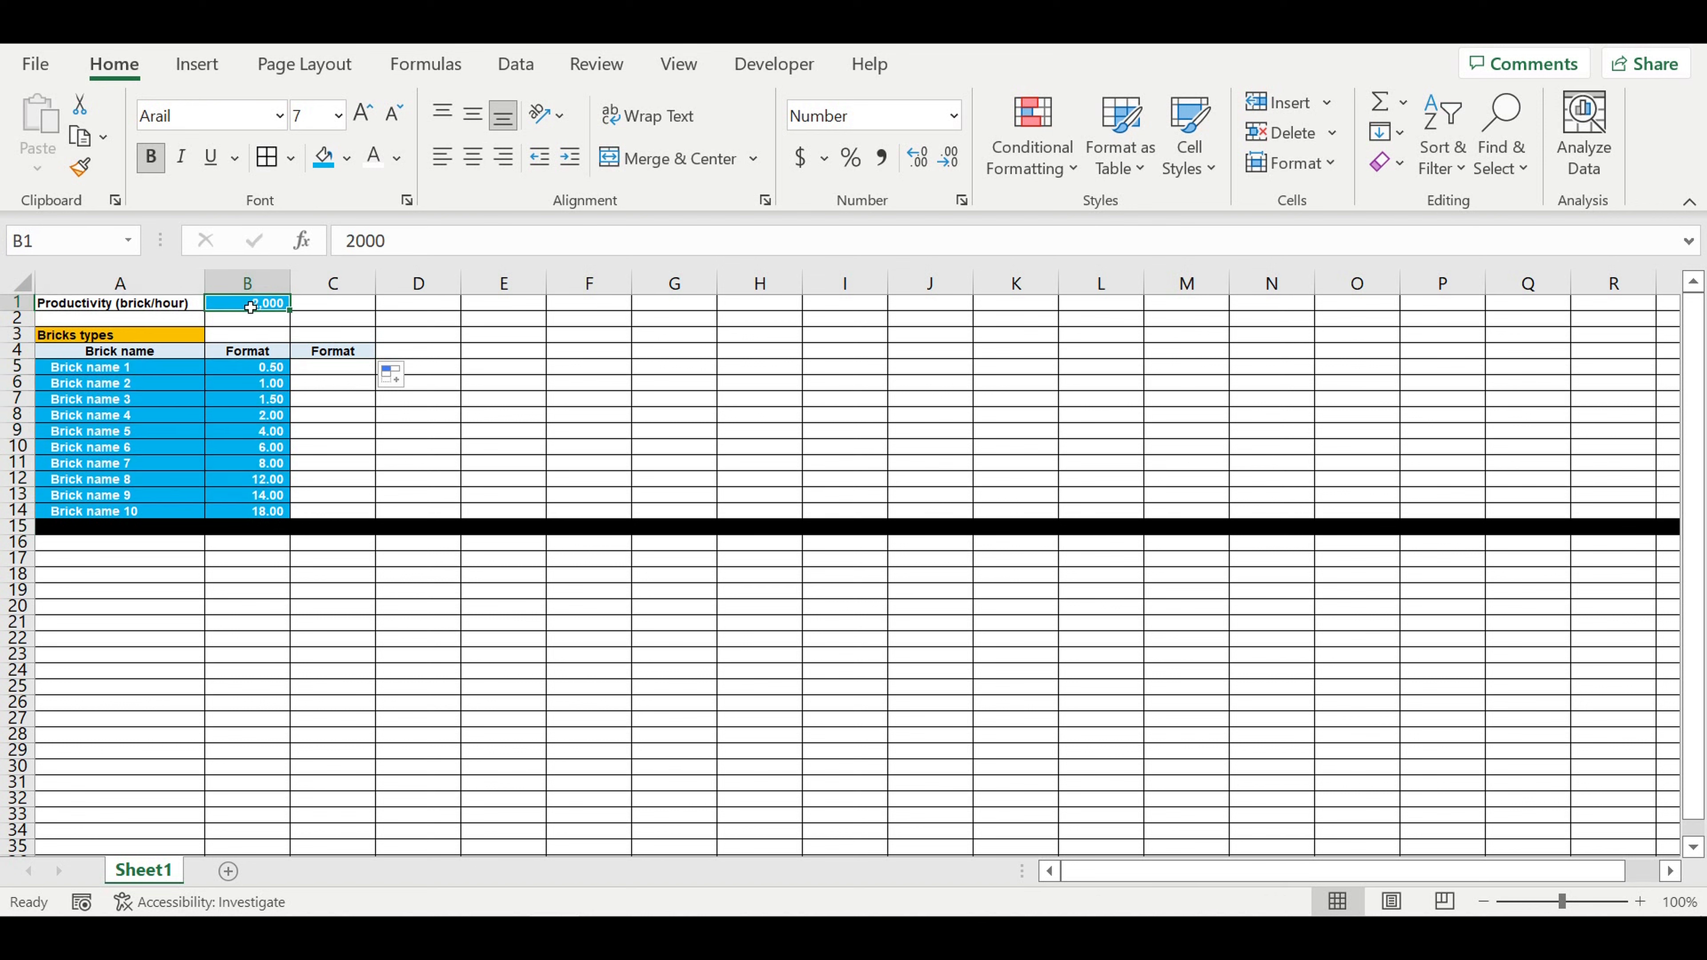
click(254, 371)
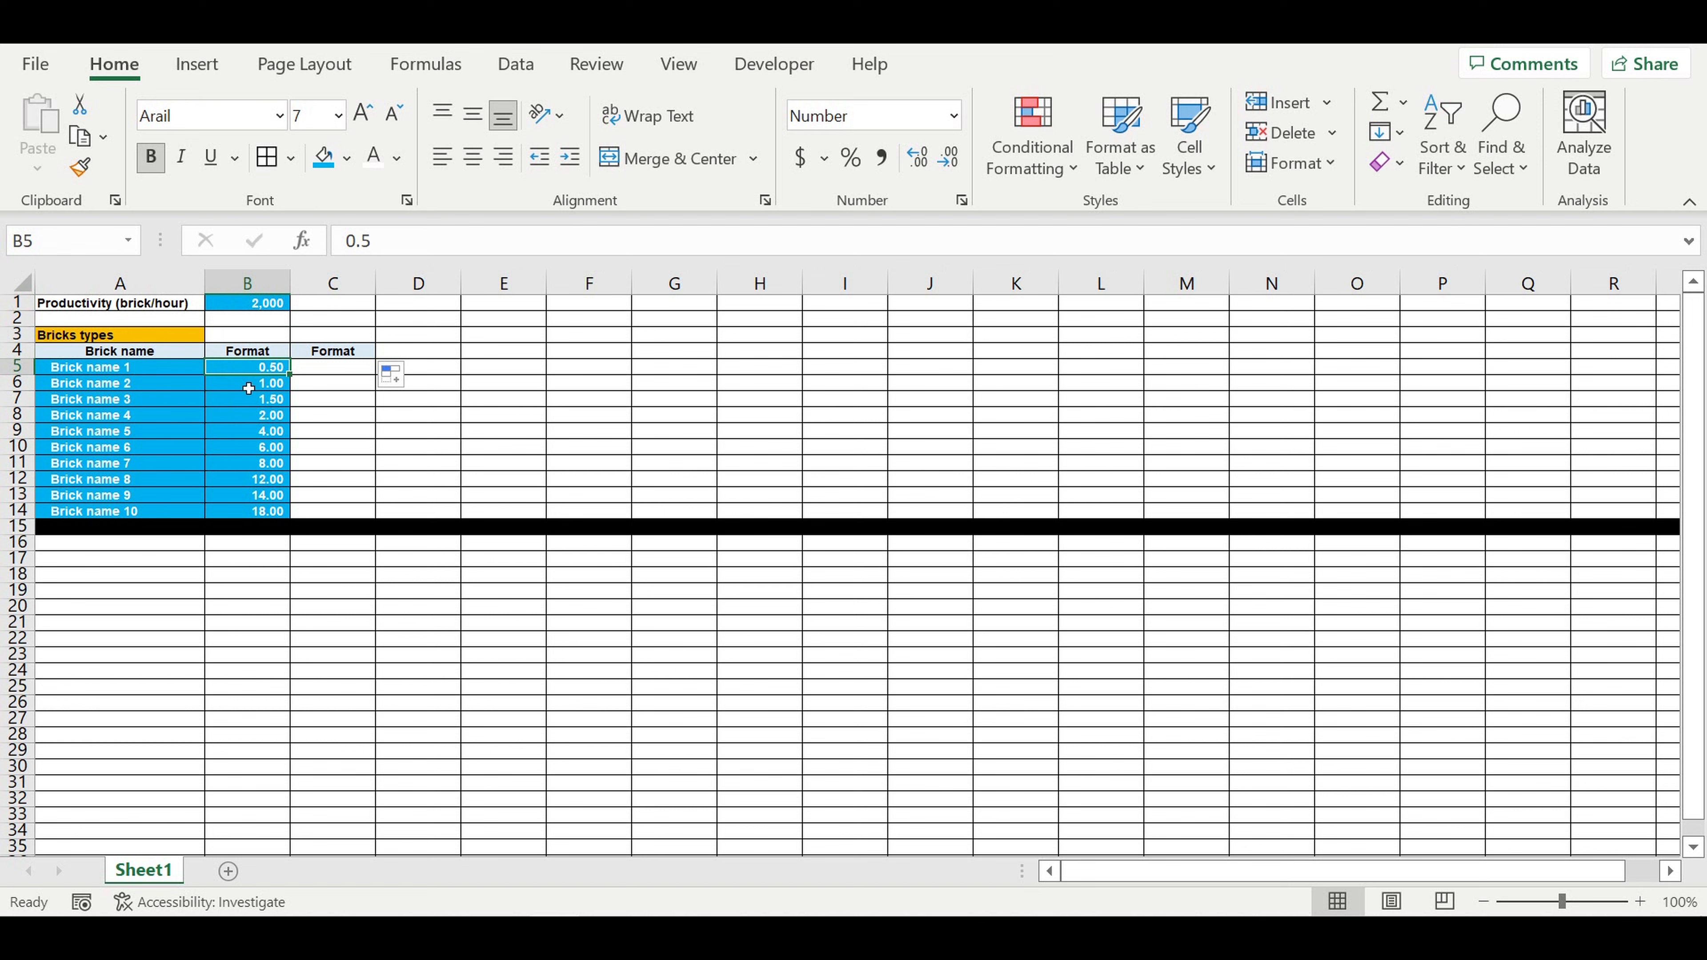
click(250, 404)
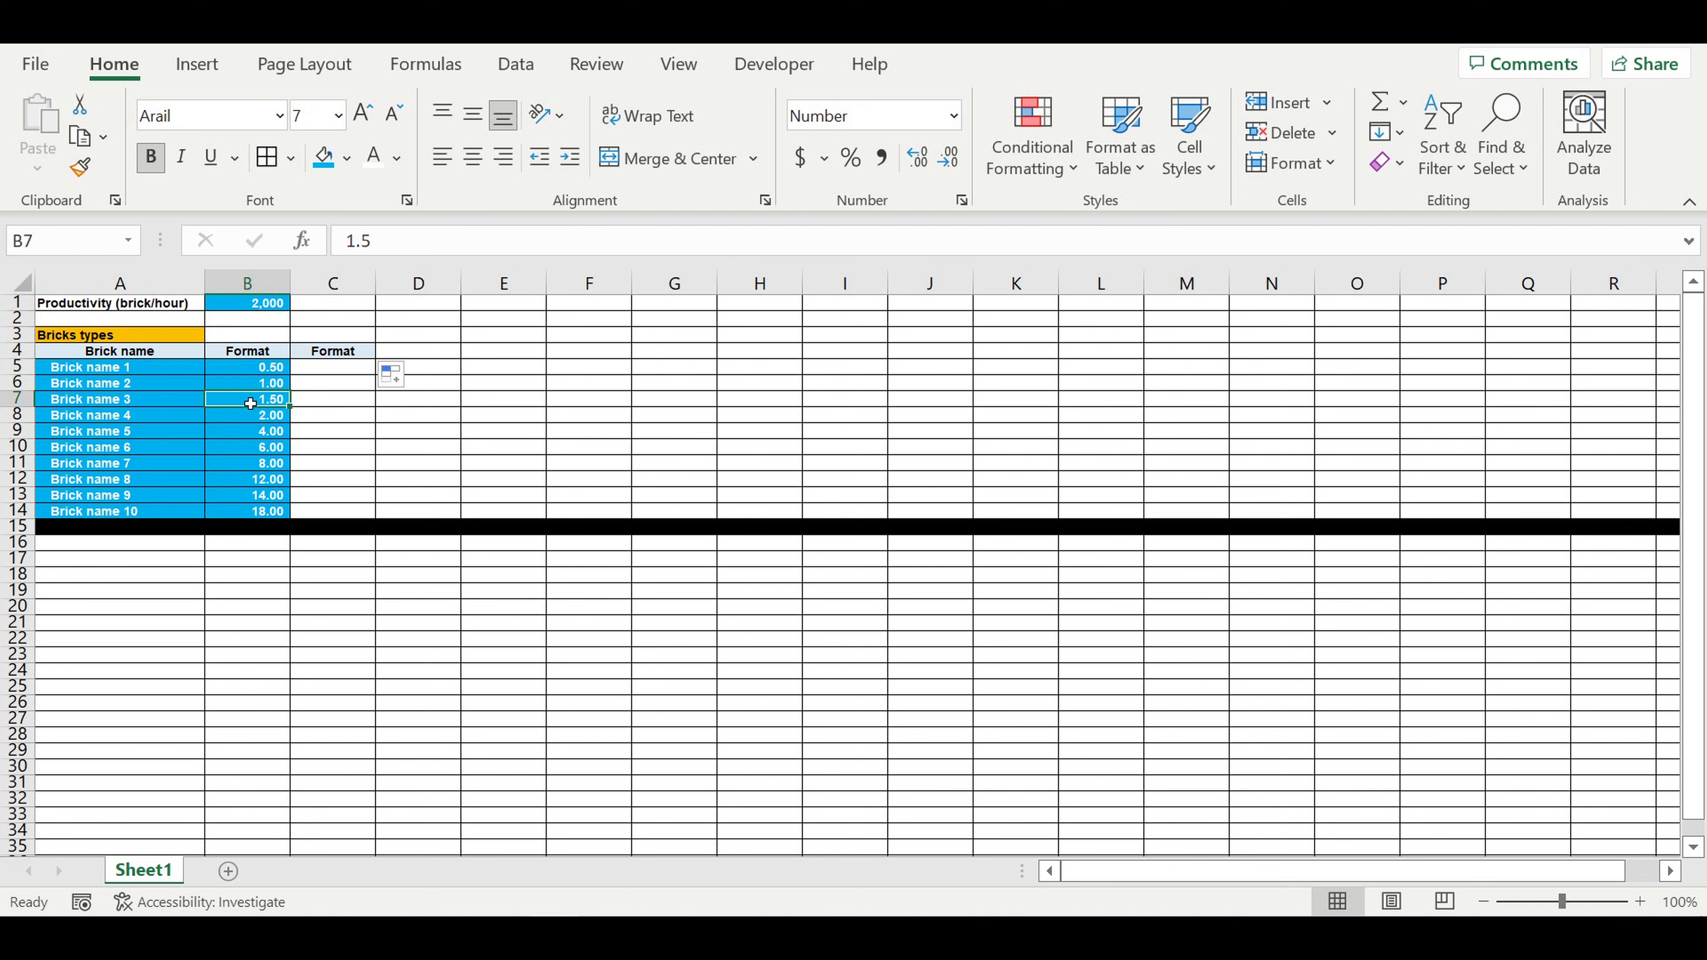
click(259, 463)
drag(261, 518, 266, 368)
Step: Start a formula in C5 that divides the productivity by Brick name 1's format, using an absolute reference: =$B$1/B5
click(337, 375)
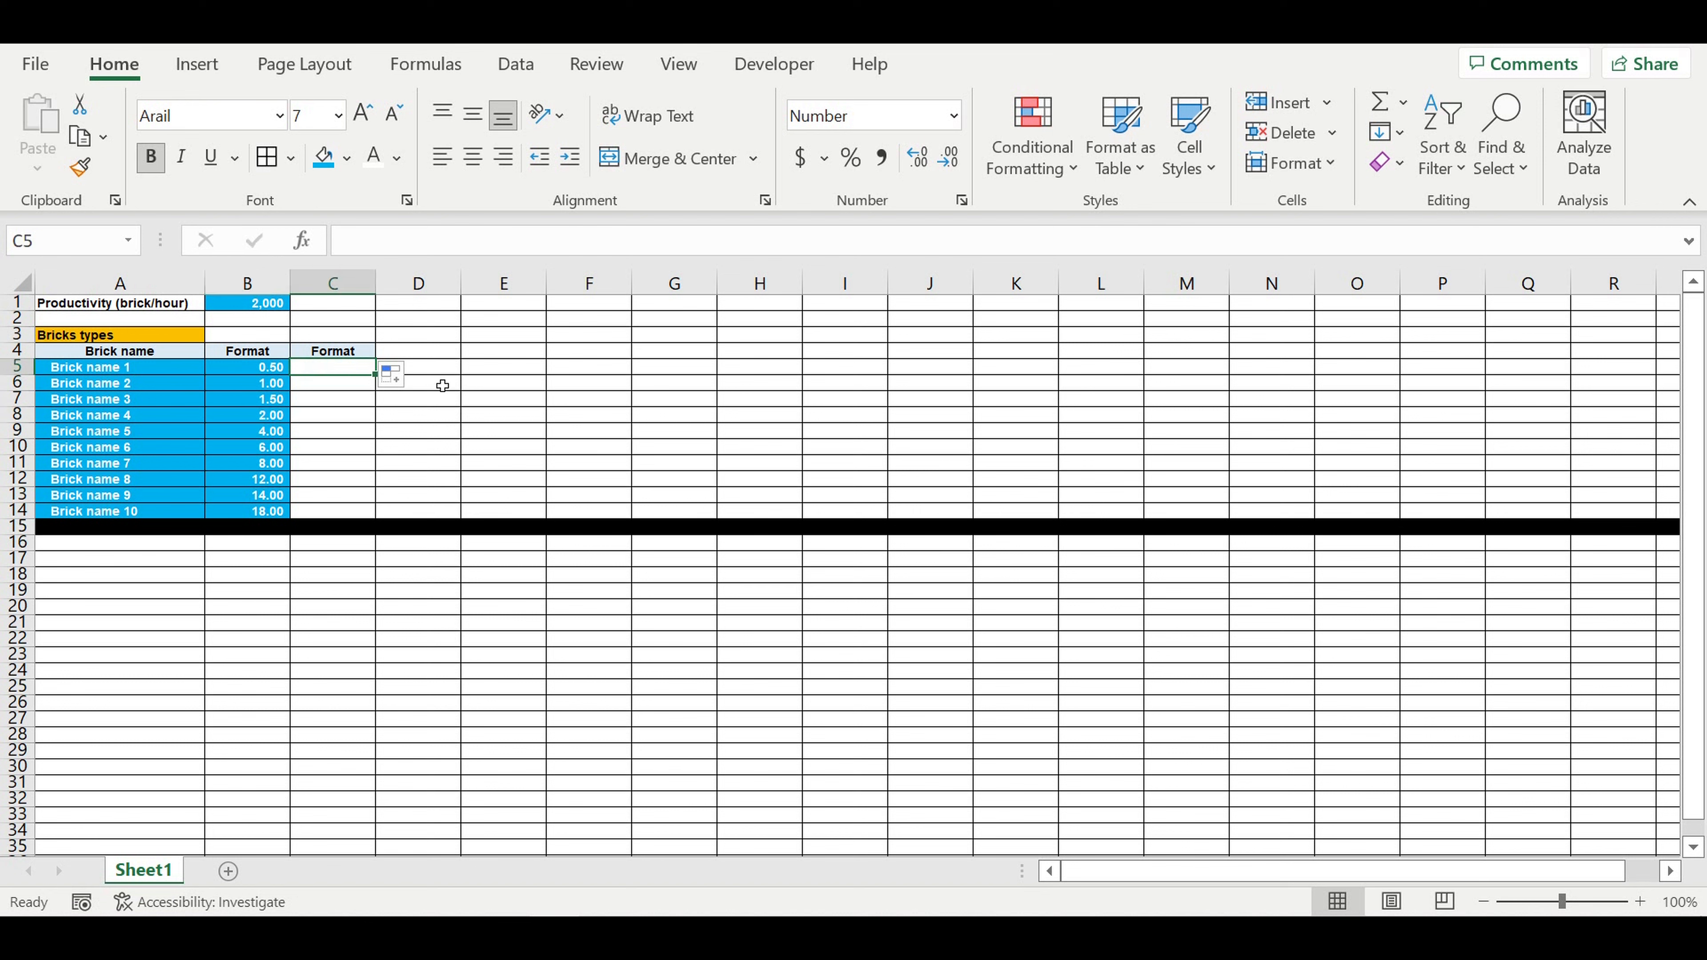
text(=)
click(263, 305)
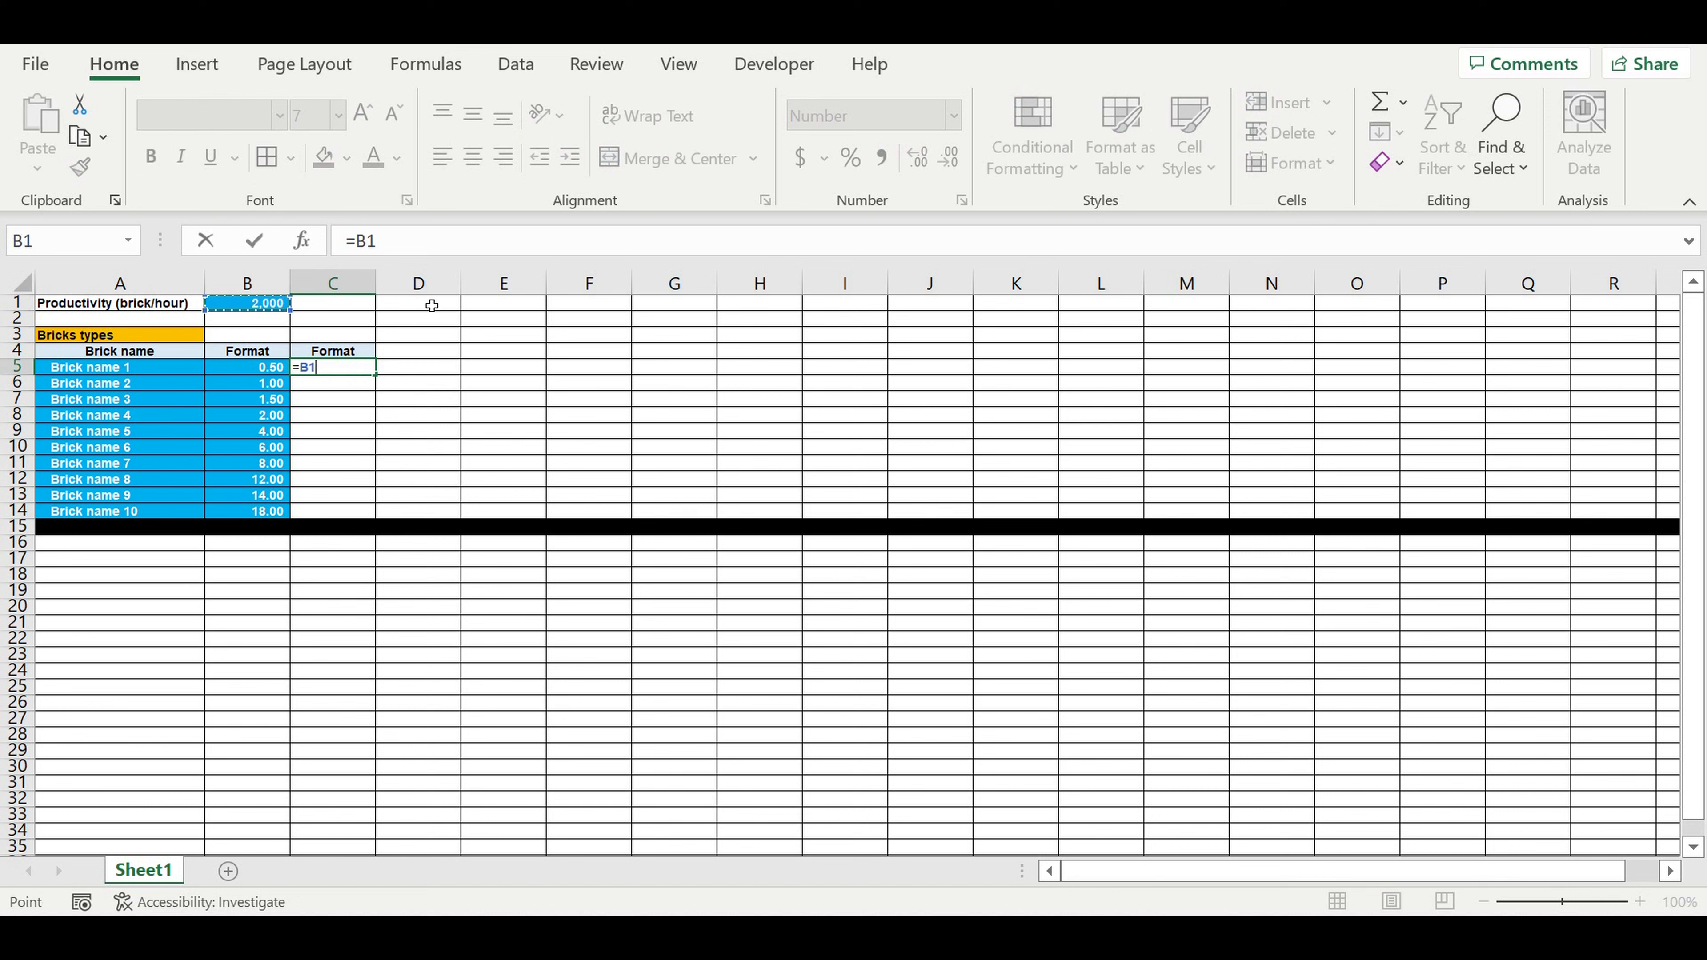
drag(360, 245, 368, 246)
click(405, 258)
text($B)
text($1/)
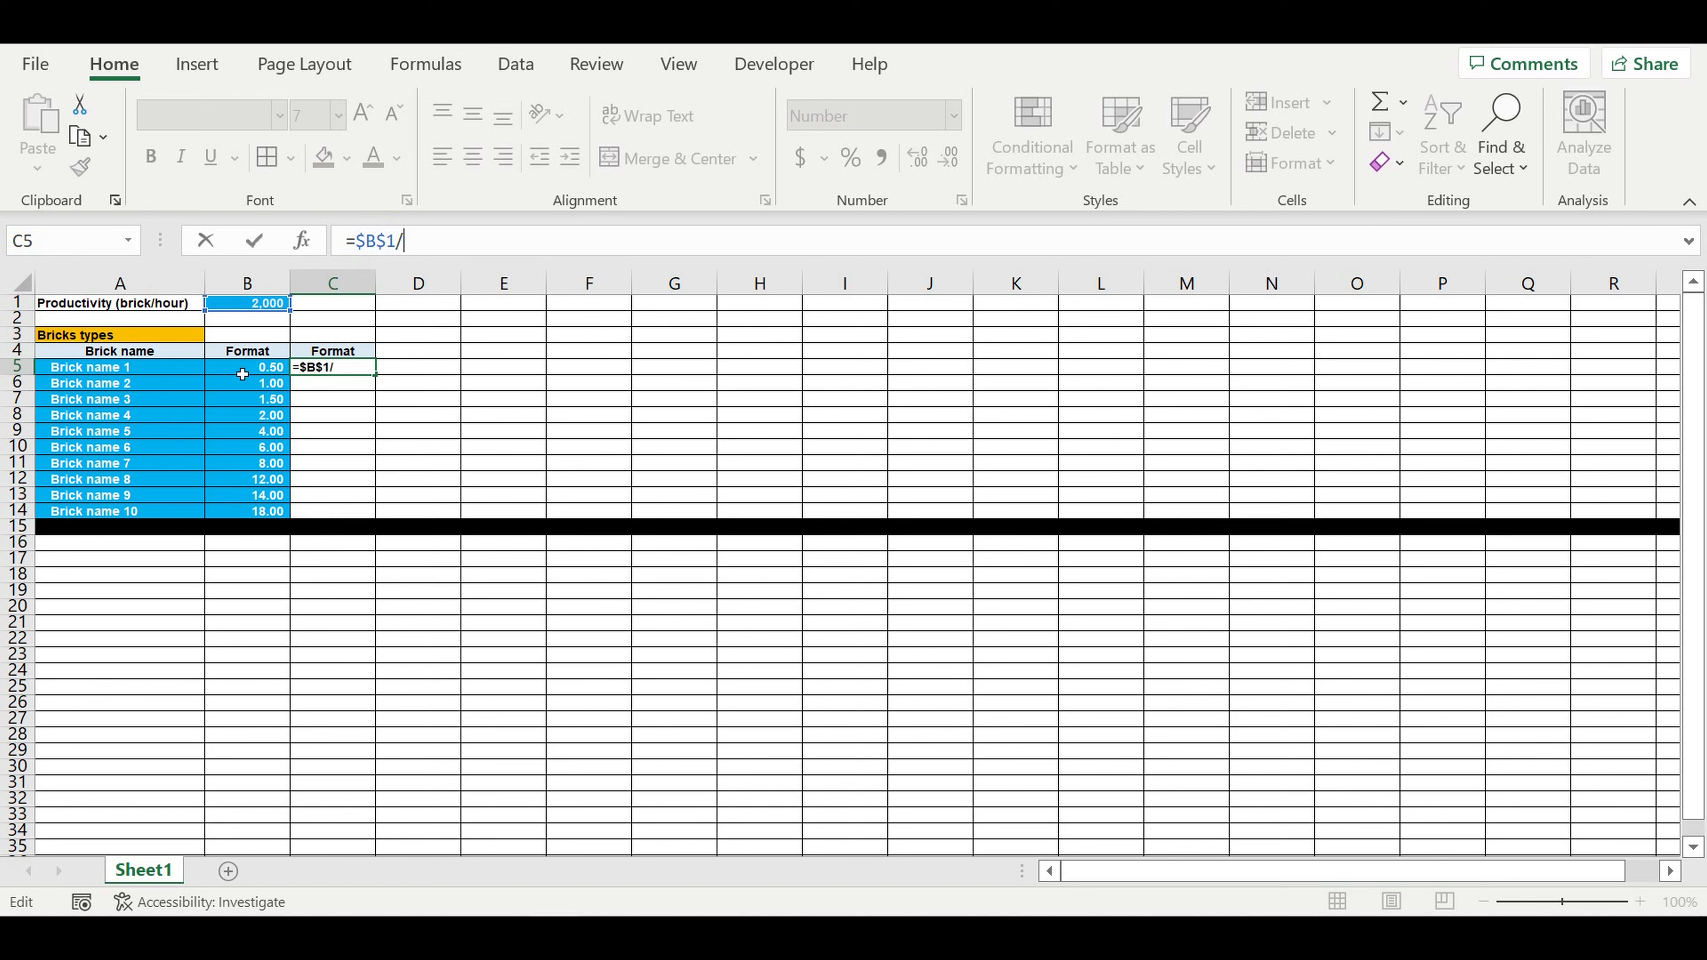
click(243, 374)
Step: Wrap the C5 division in IFERROR with 0 as the error value, giving =IFERROR($B$1/B5,0)
click(369, 247)
text(if)
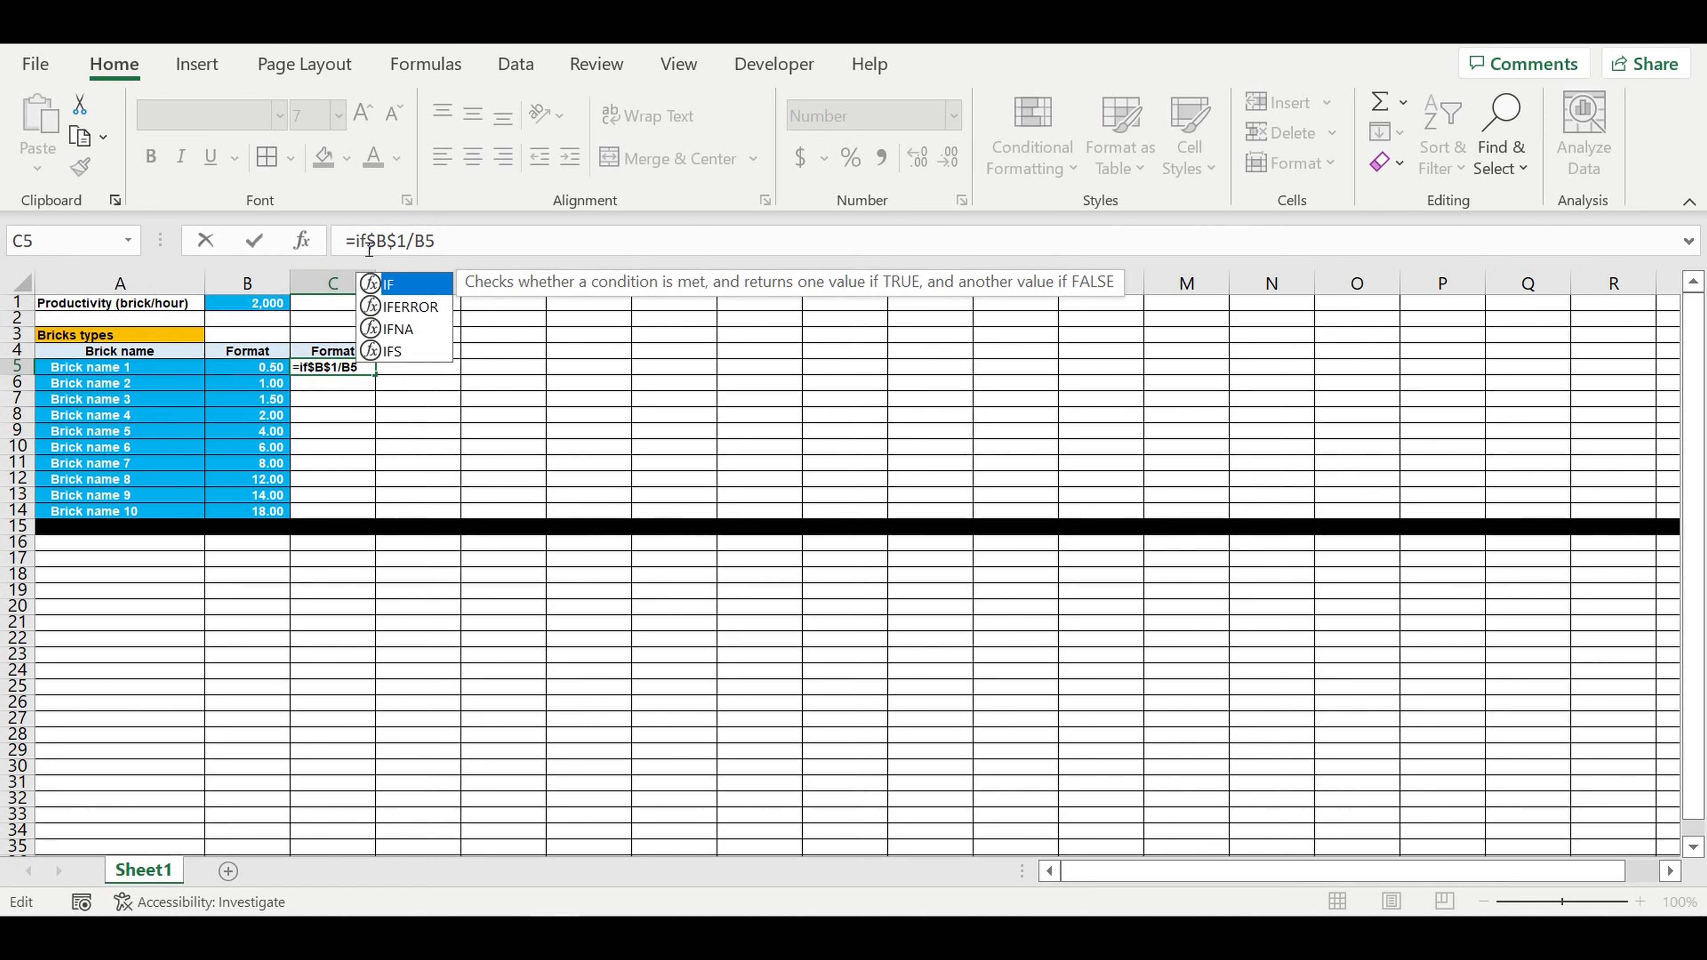
double_click(410, 306)
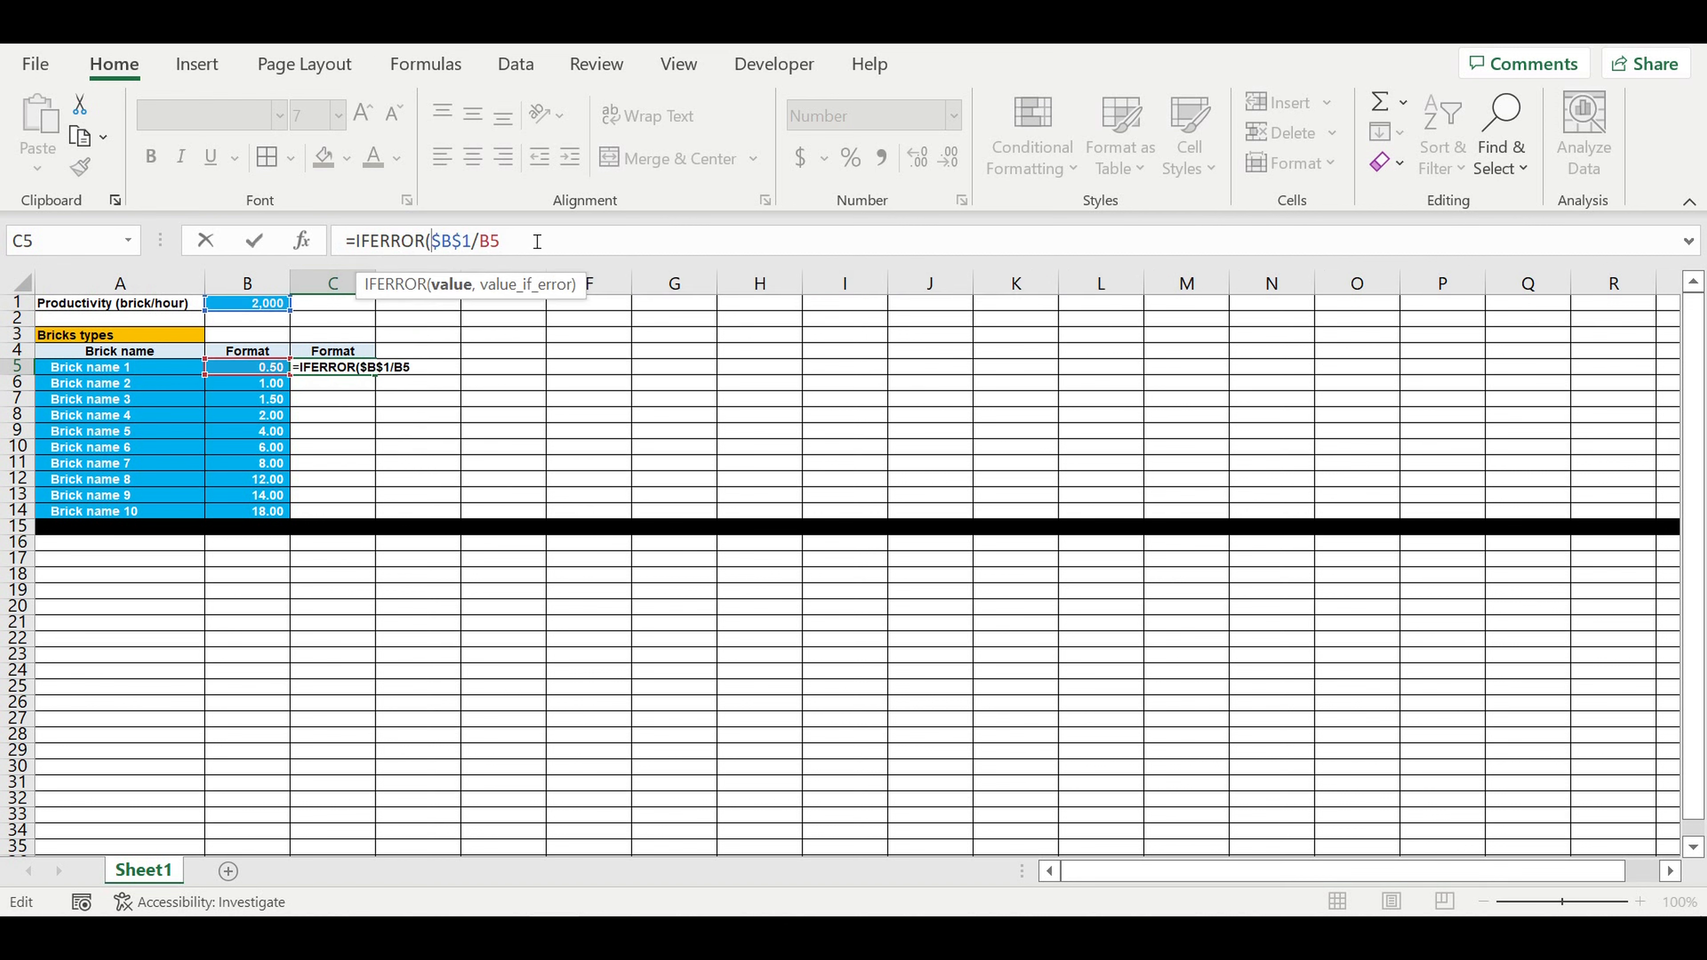
text(,0)
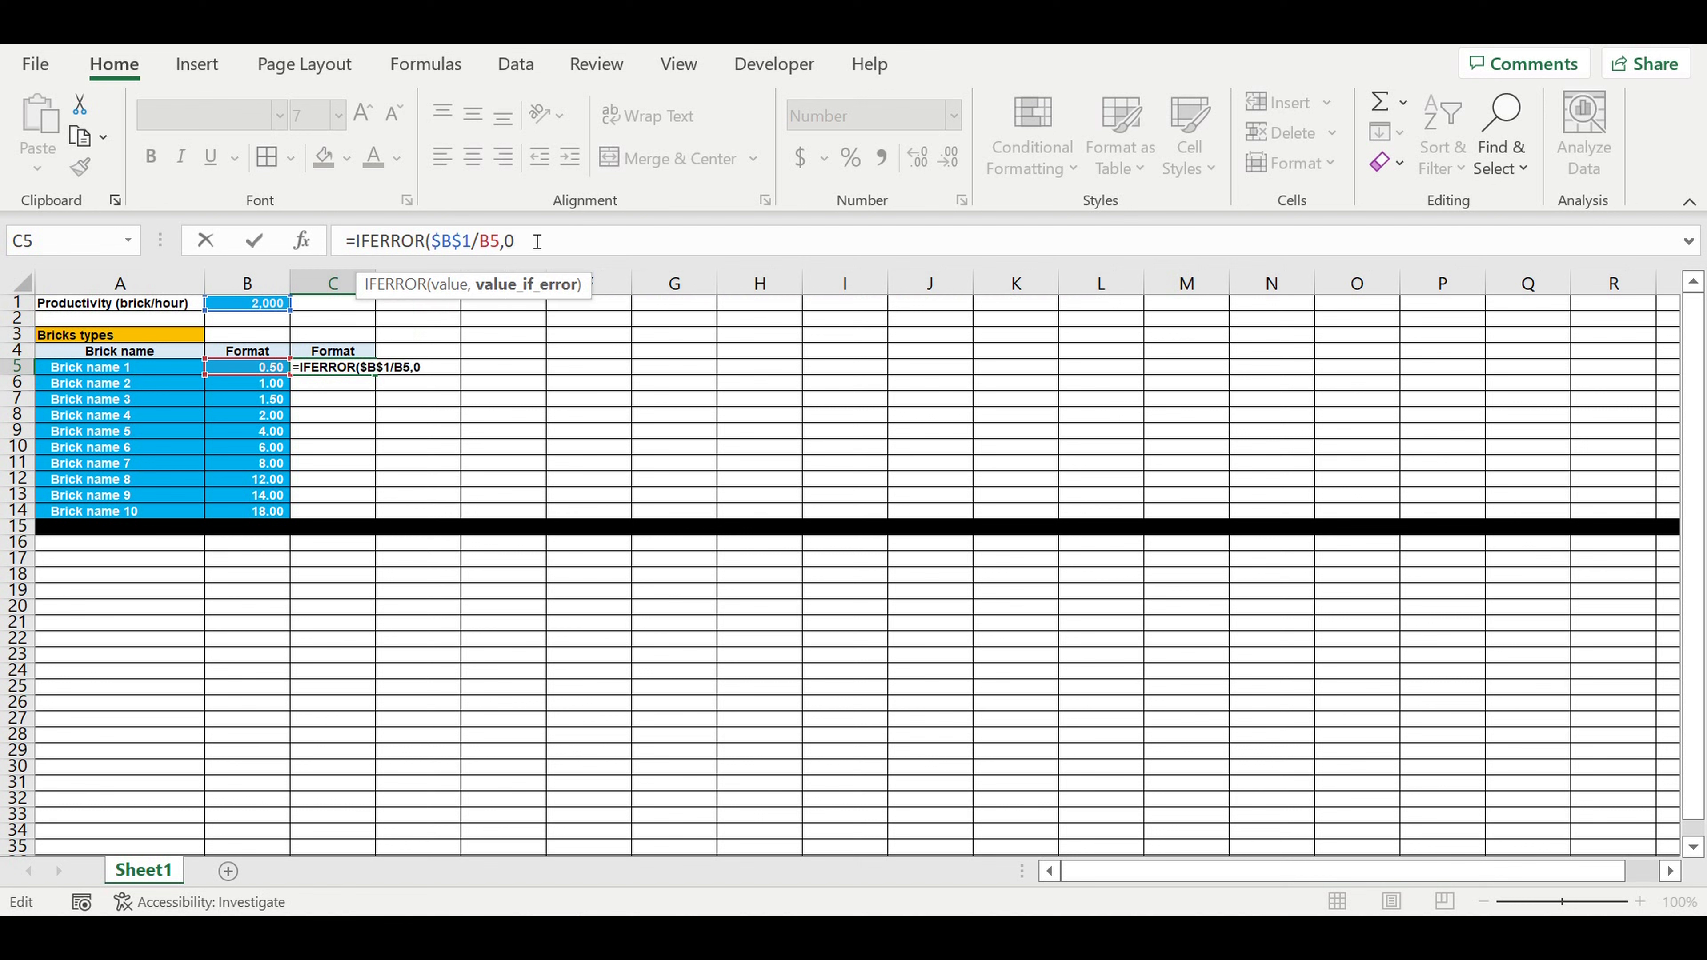
text())
key(Return)
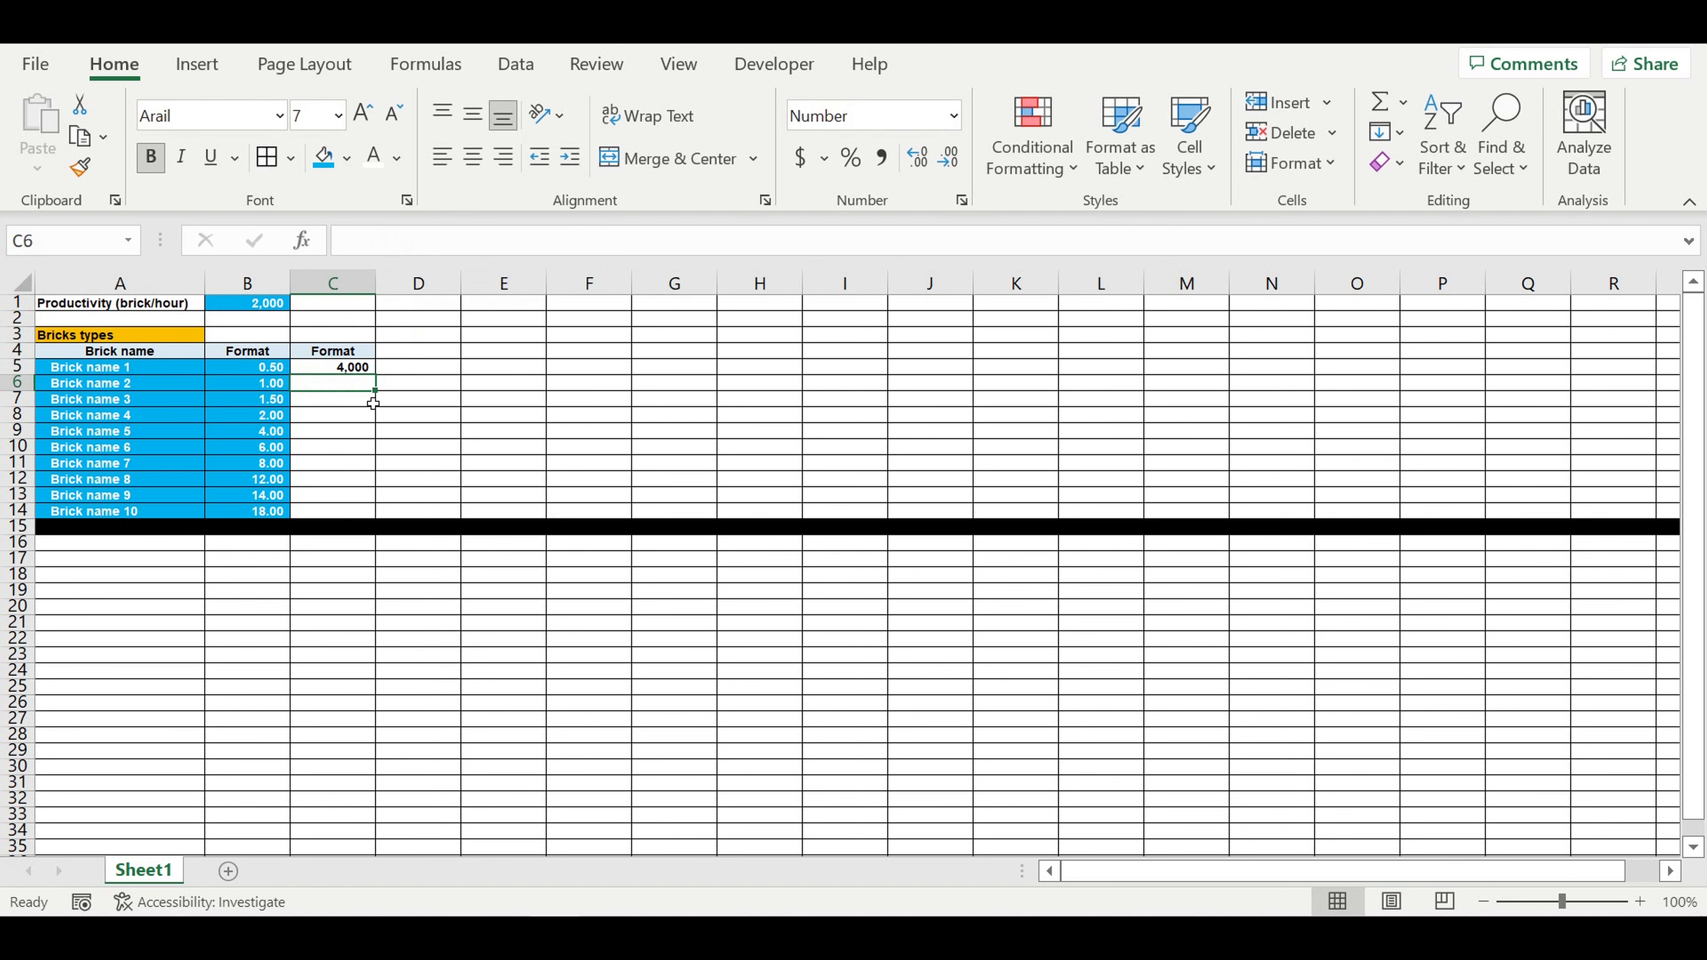
Step: Fill the C5 formula down to C14 for all ten brick types
click(367, 369)
drag(376, 375, 381, 518)
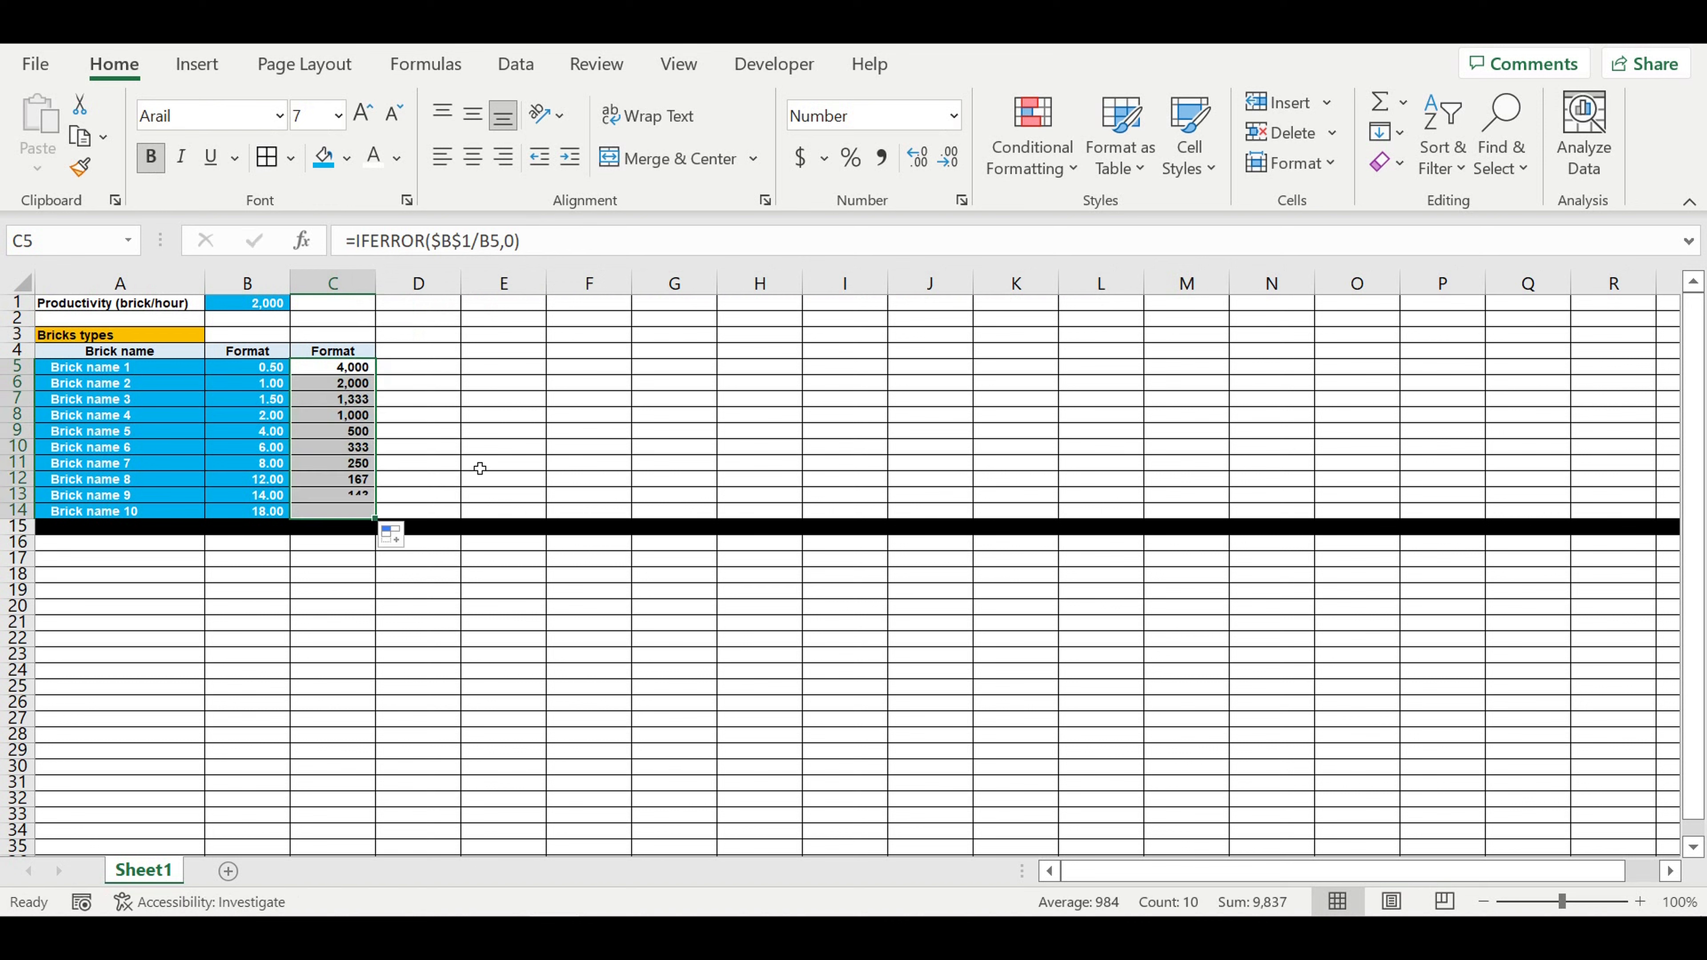
click(495, 446)
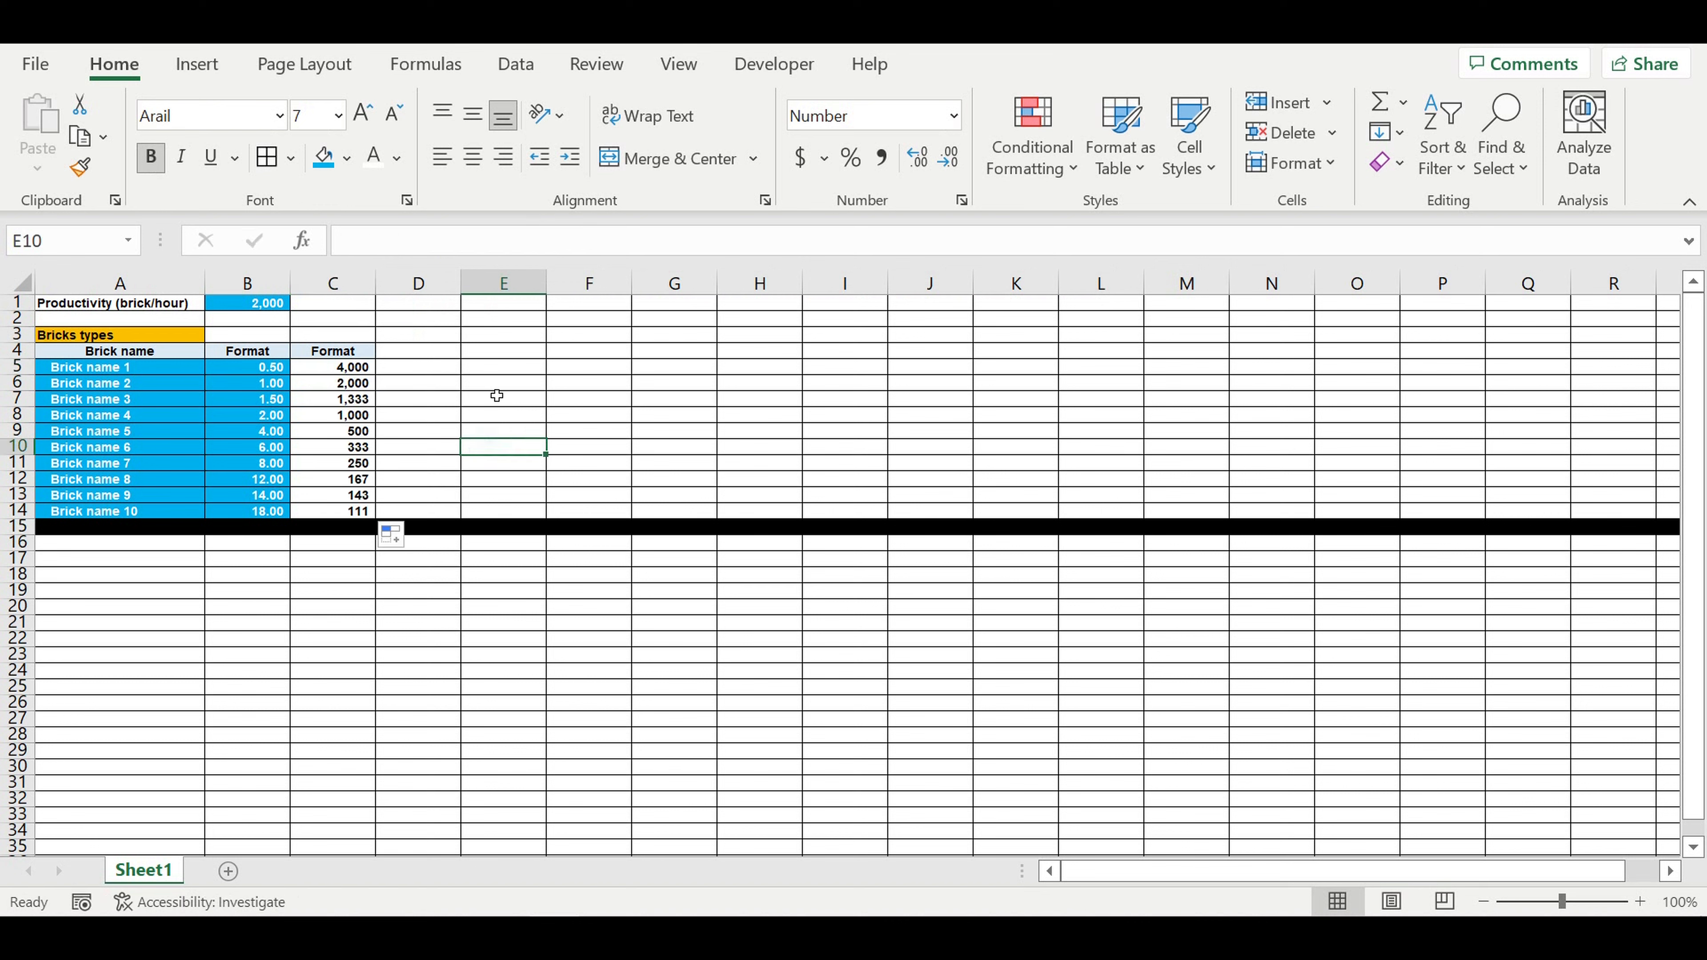
Step: Check the formulas and results in C5:C14 against each brick's format and the productivity in B1
click(242, 374)
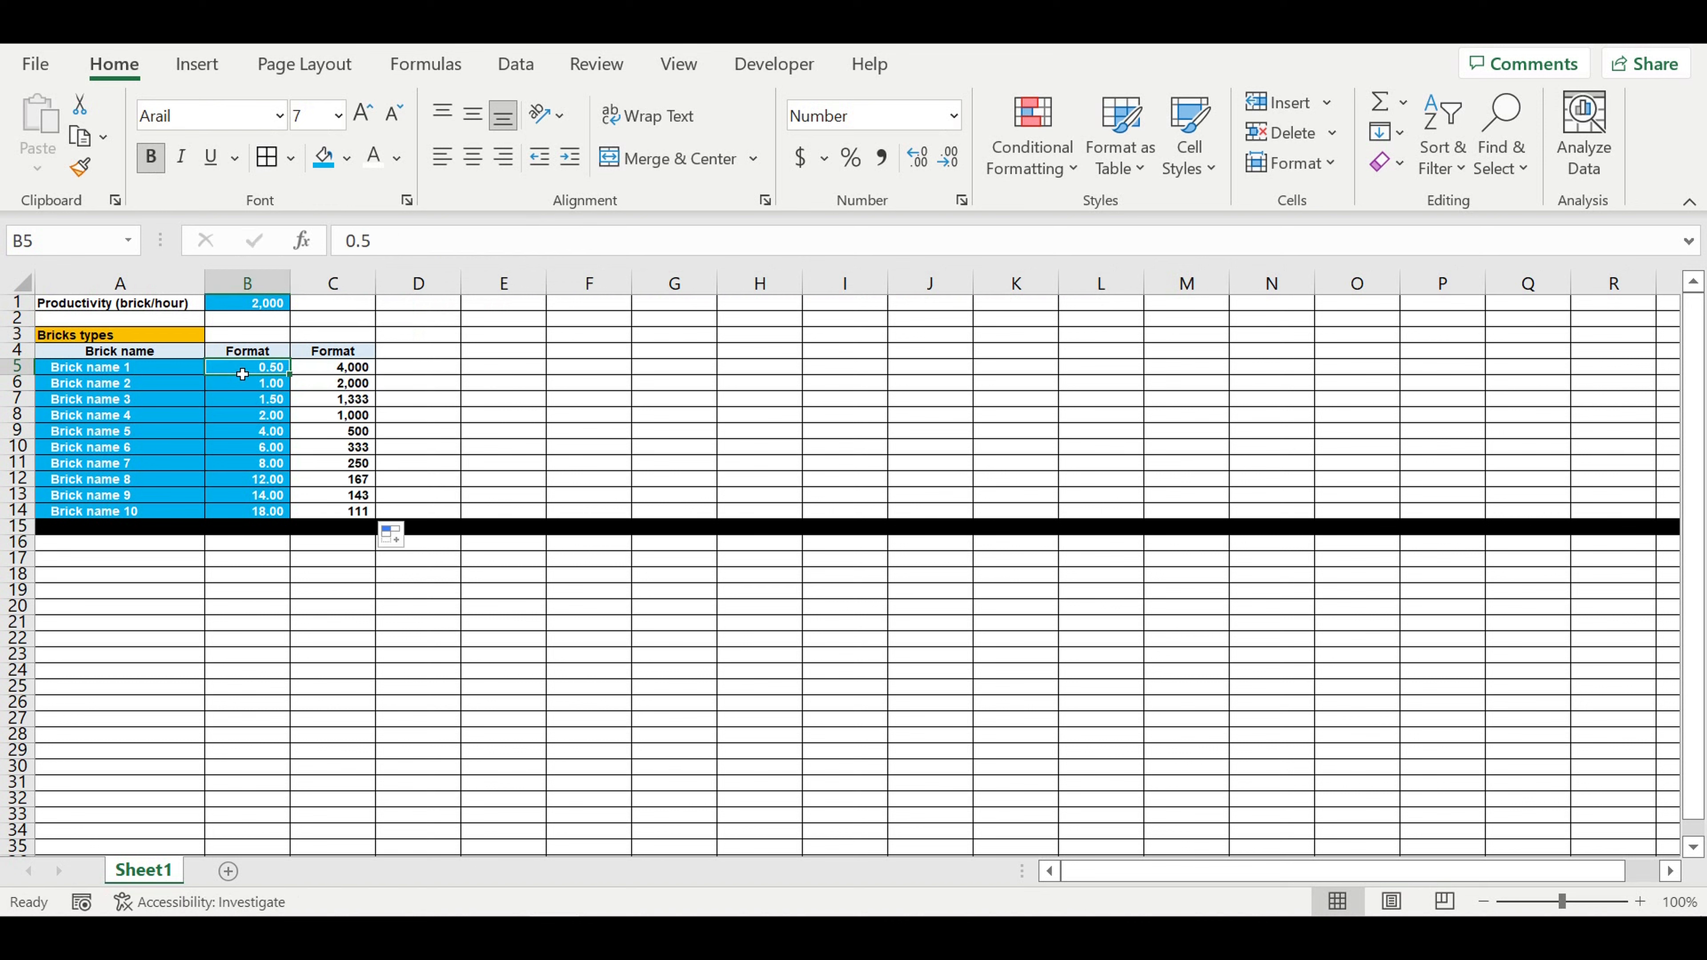
click(339, 371)
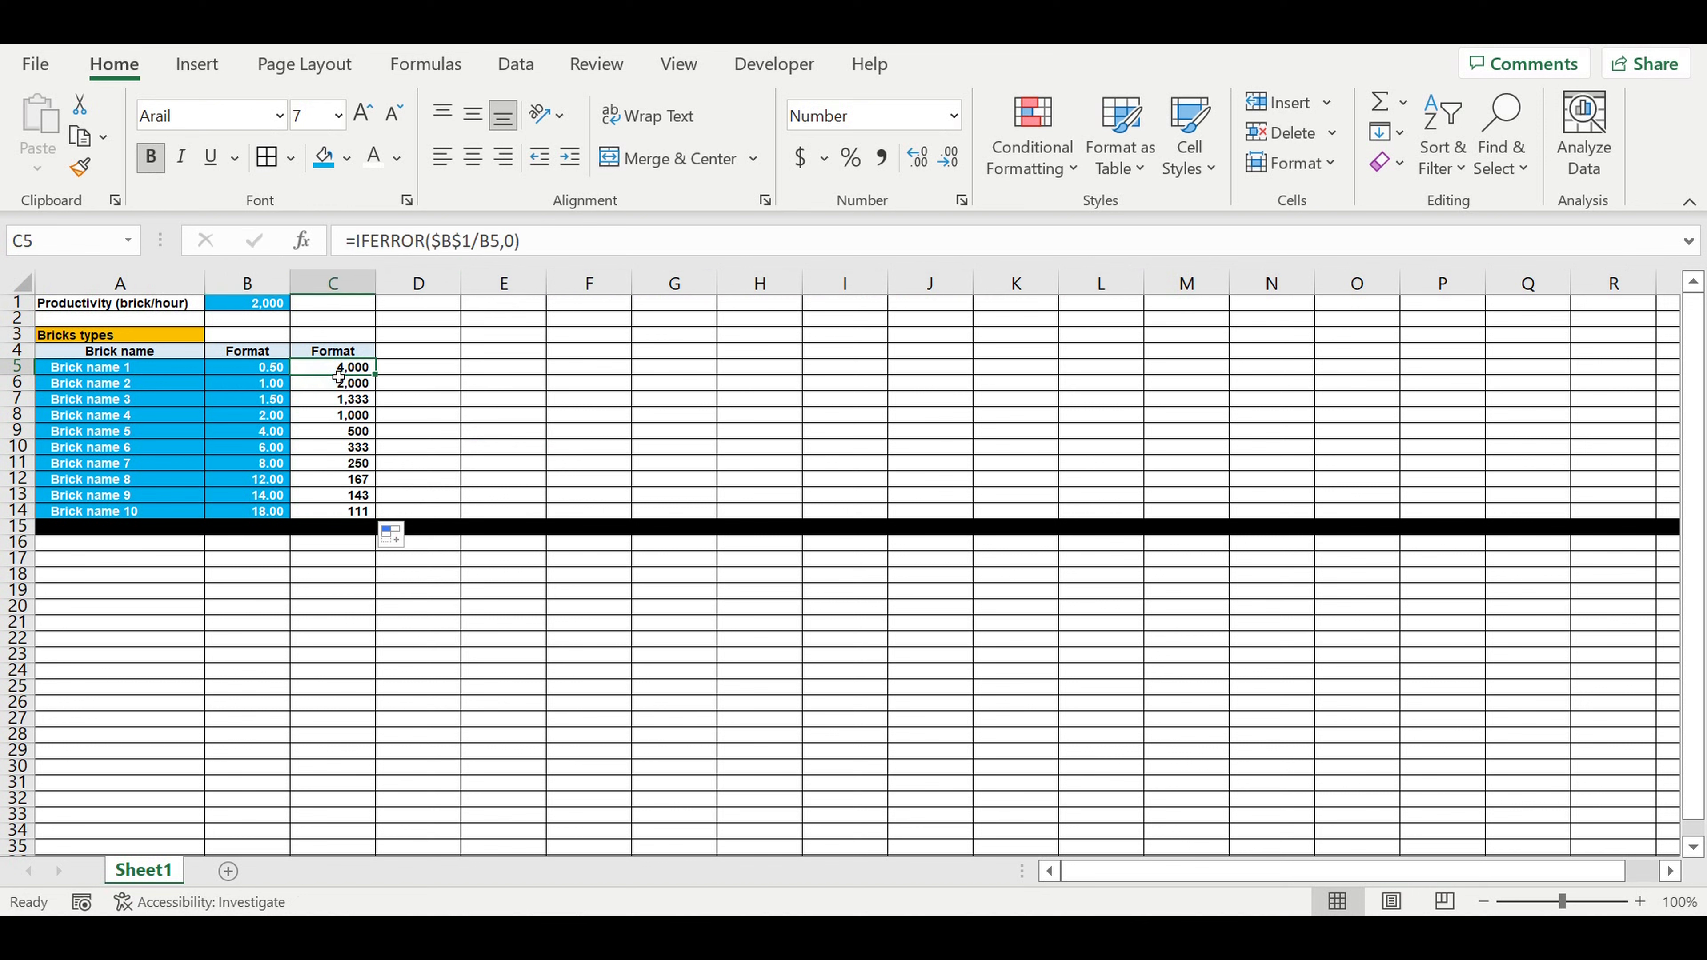
click(263, 386)
click(132, 387)
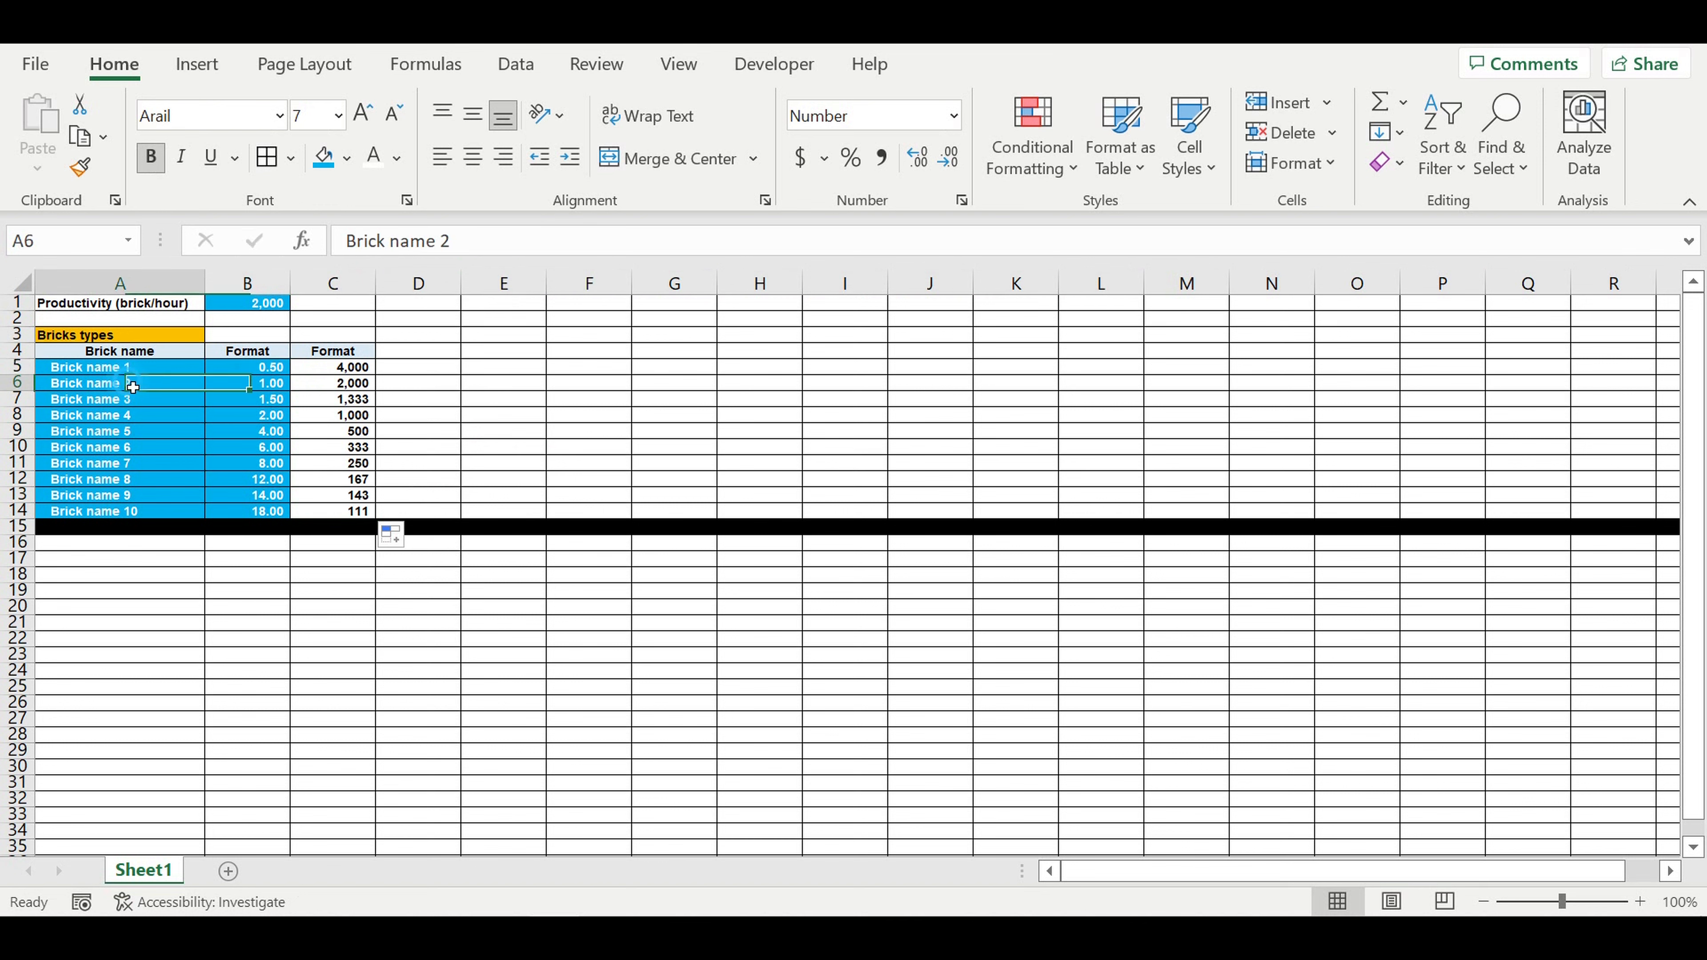
click(255, 386)
click(333, 385)
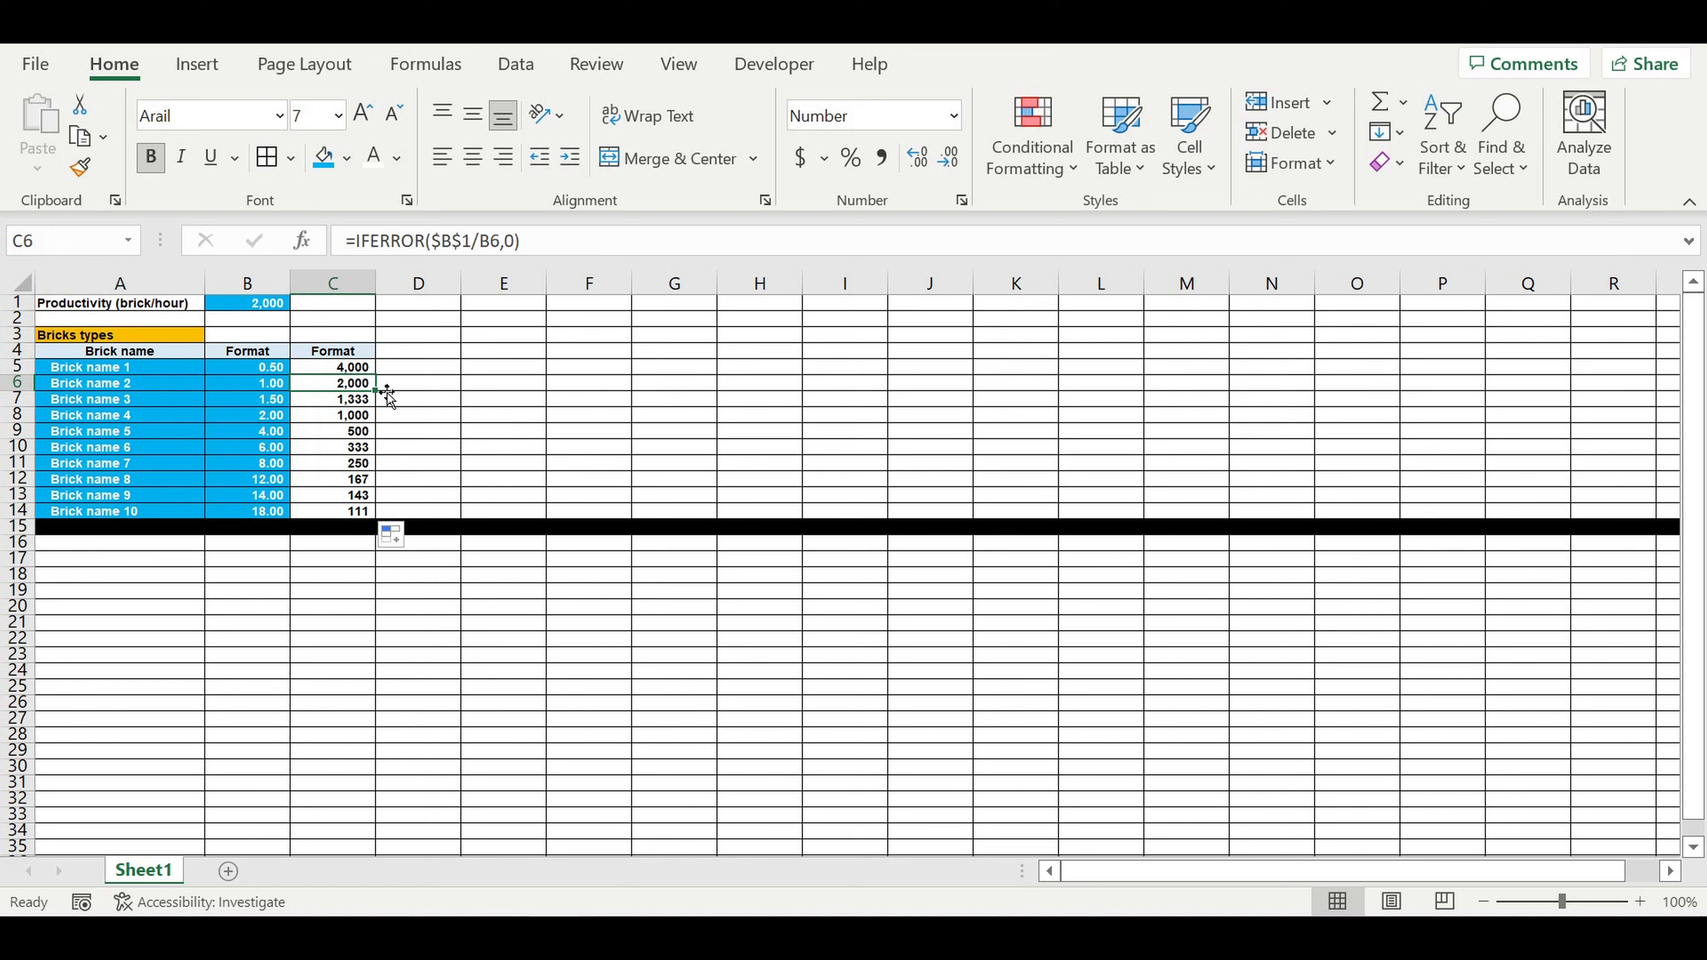
click(259, 306)
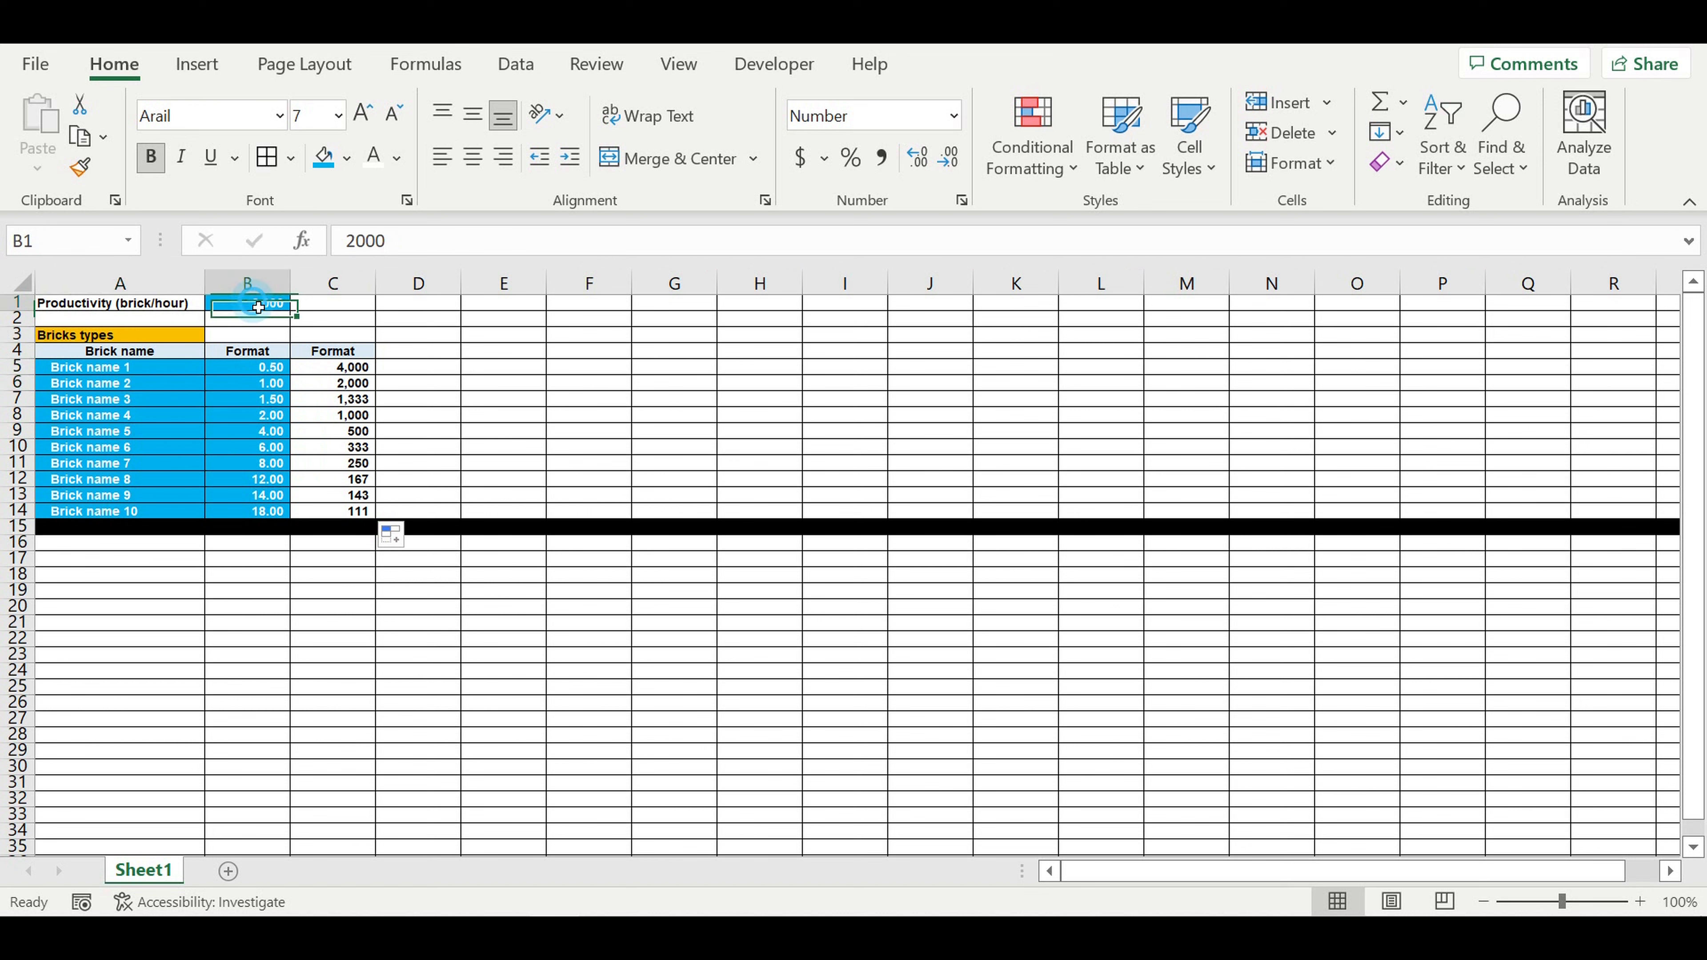
click(234, 404)
drag(253, 405, 254, 518)
click(336, 432)
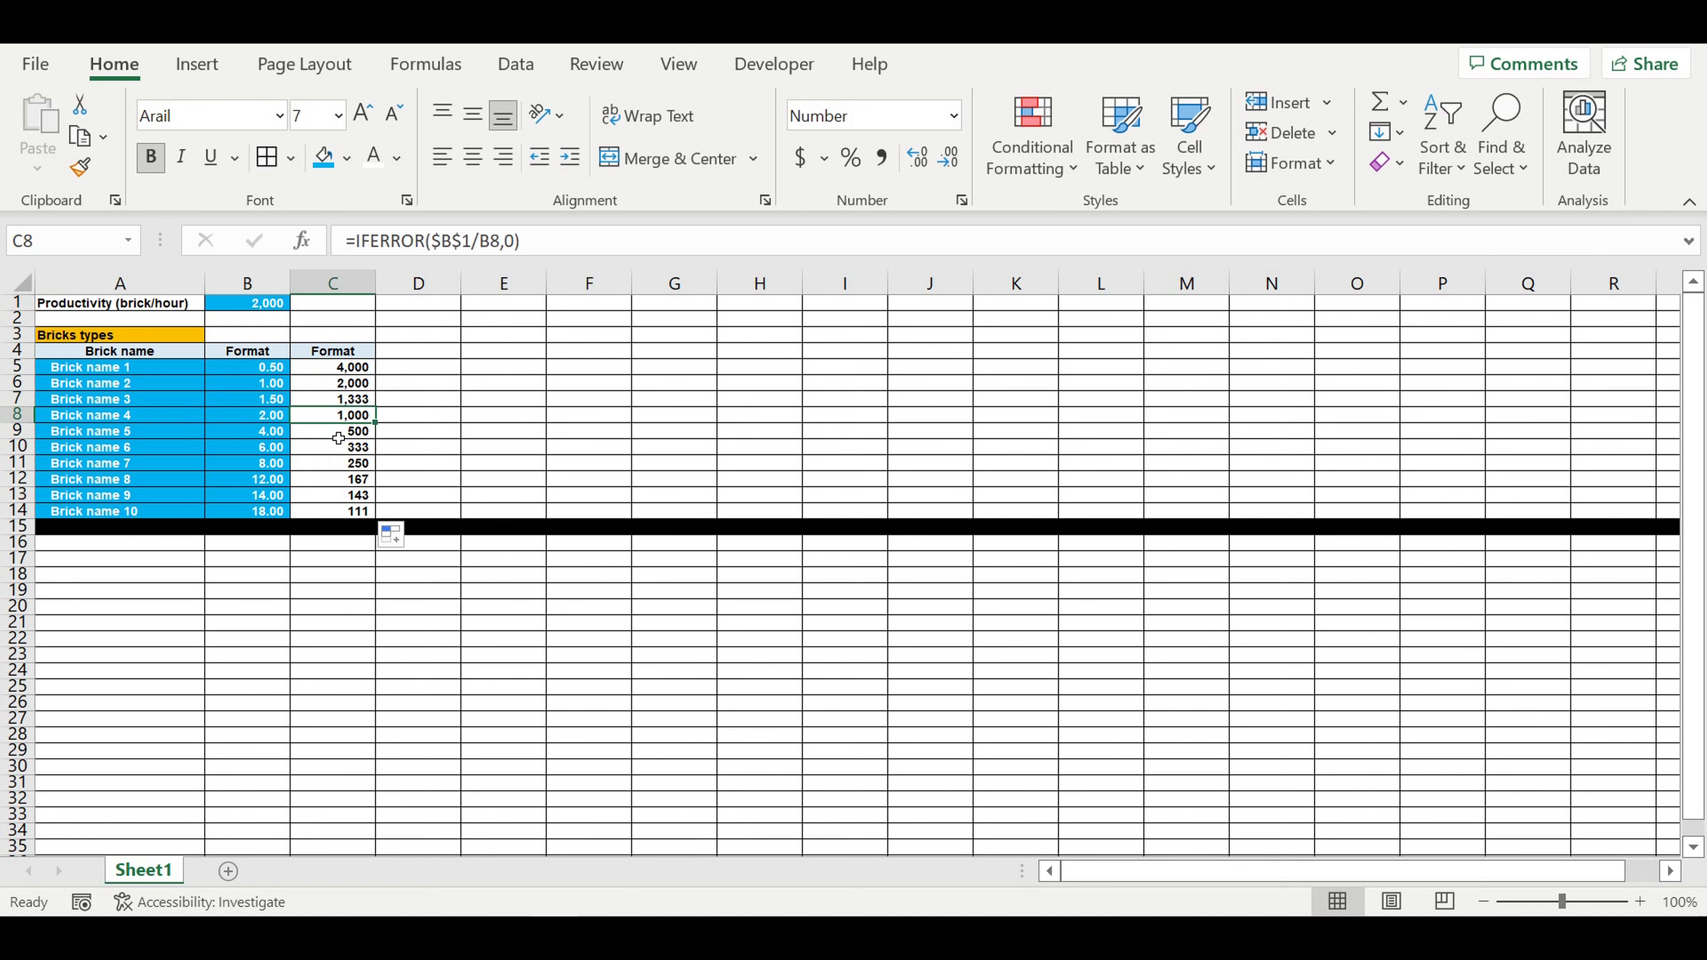
click(339, 448)
click(342, 464)
click(342, 479)
click(342, 495)
click(279, 514)
click(338, 514)
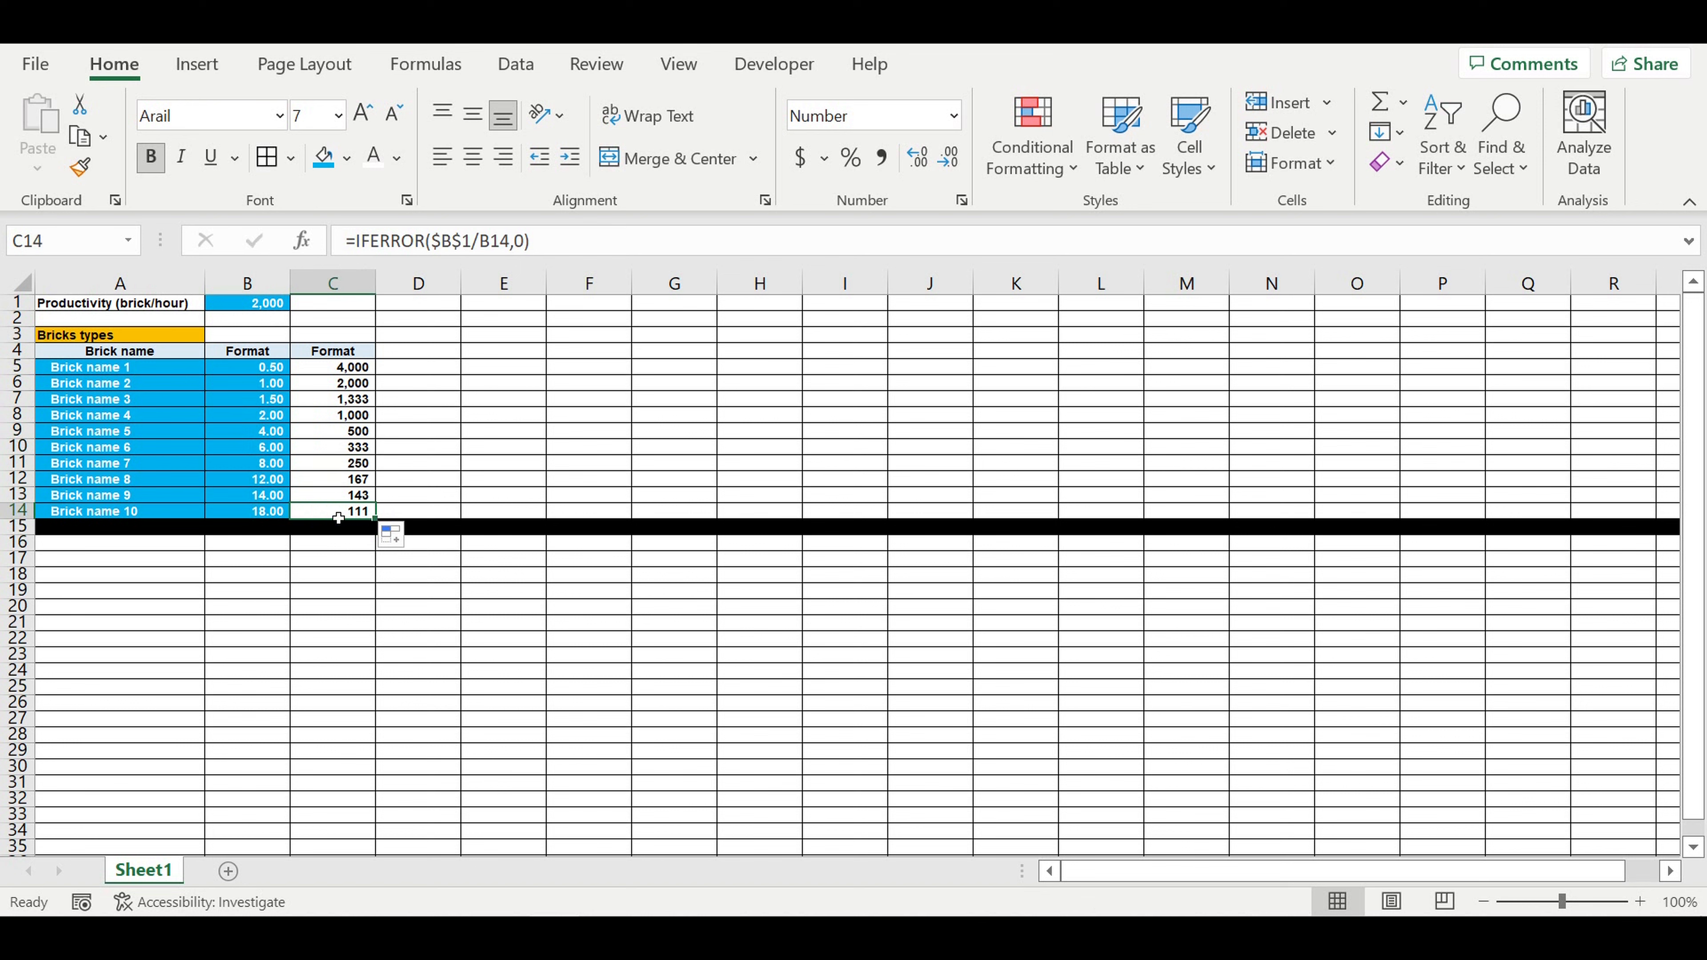
click(336, 355)
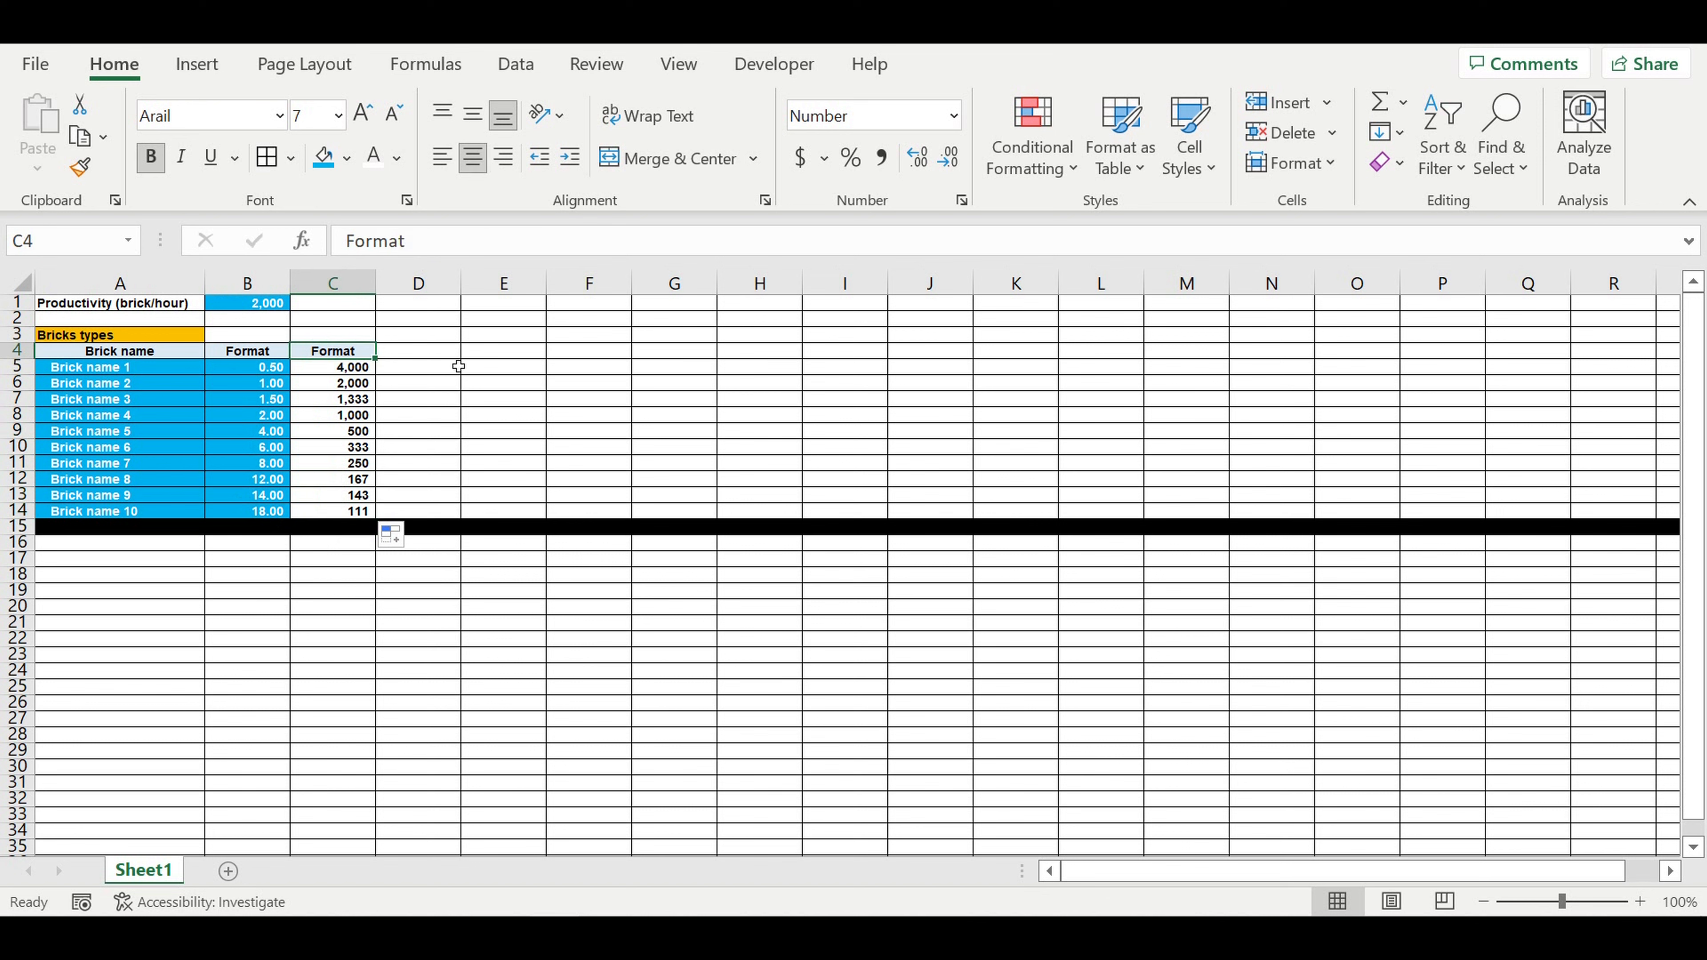
click(466, 393)
drag(339, 369, 343, 509)
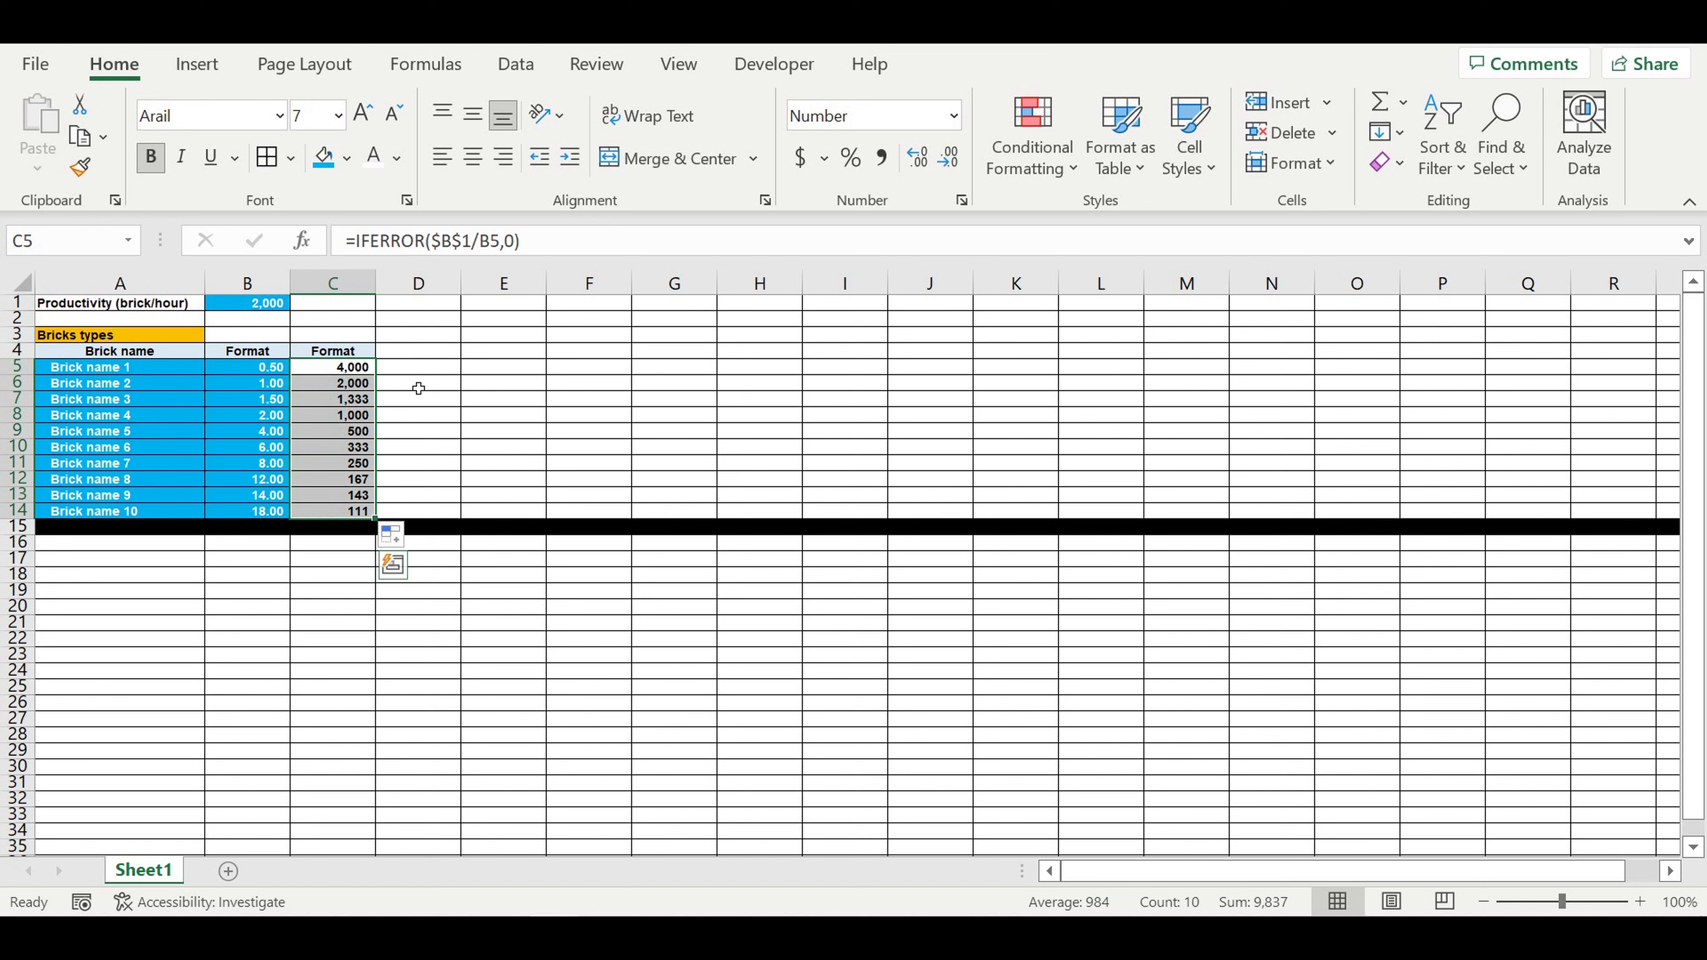
click(361, 372)
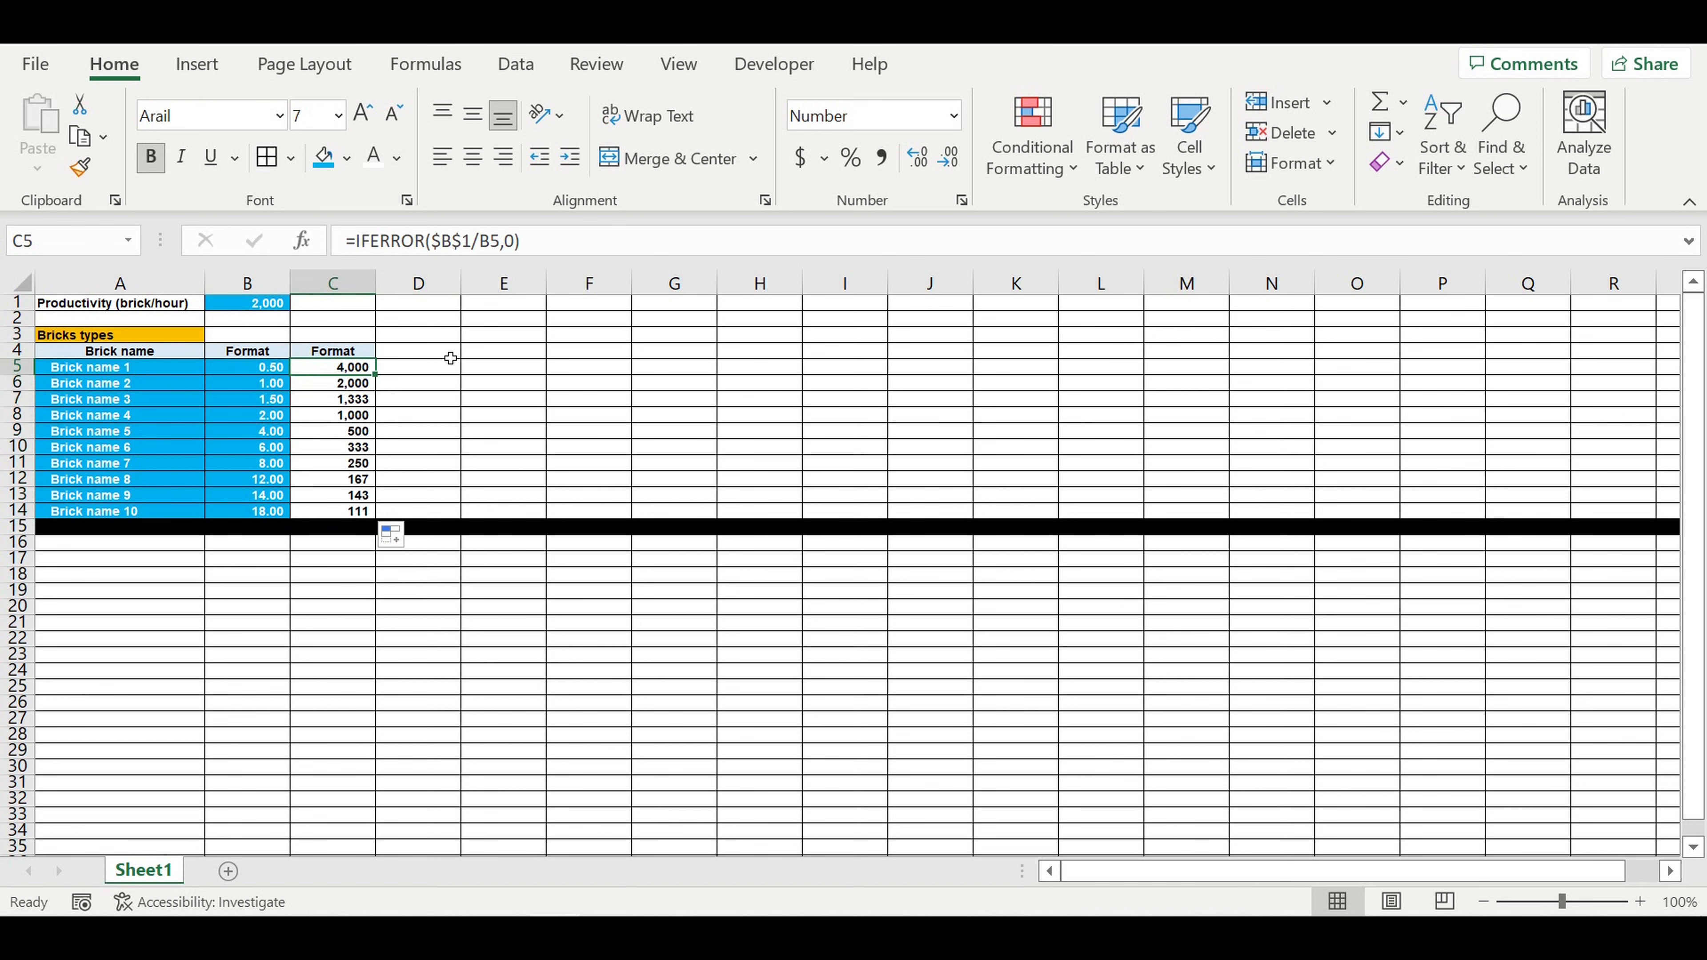
click(459, 475)
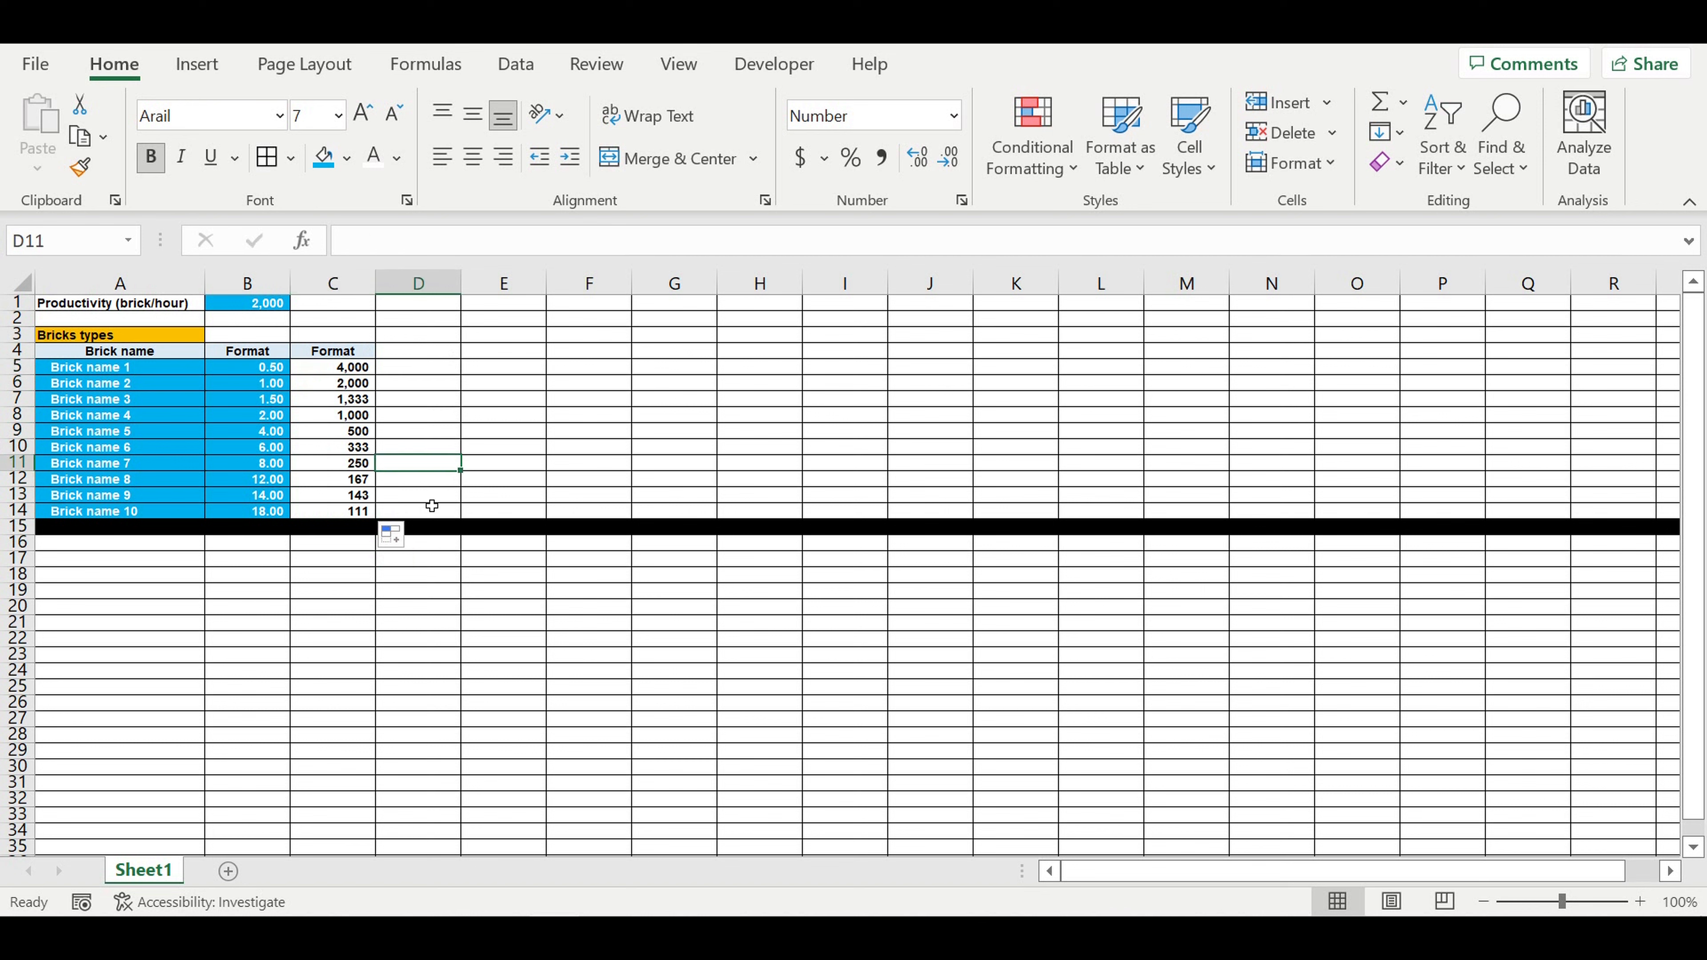
click(245, 545)
click(167, 550)
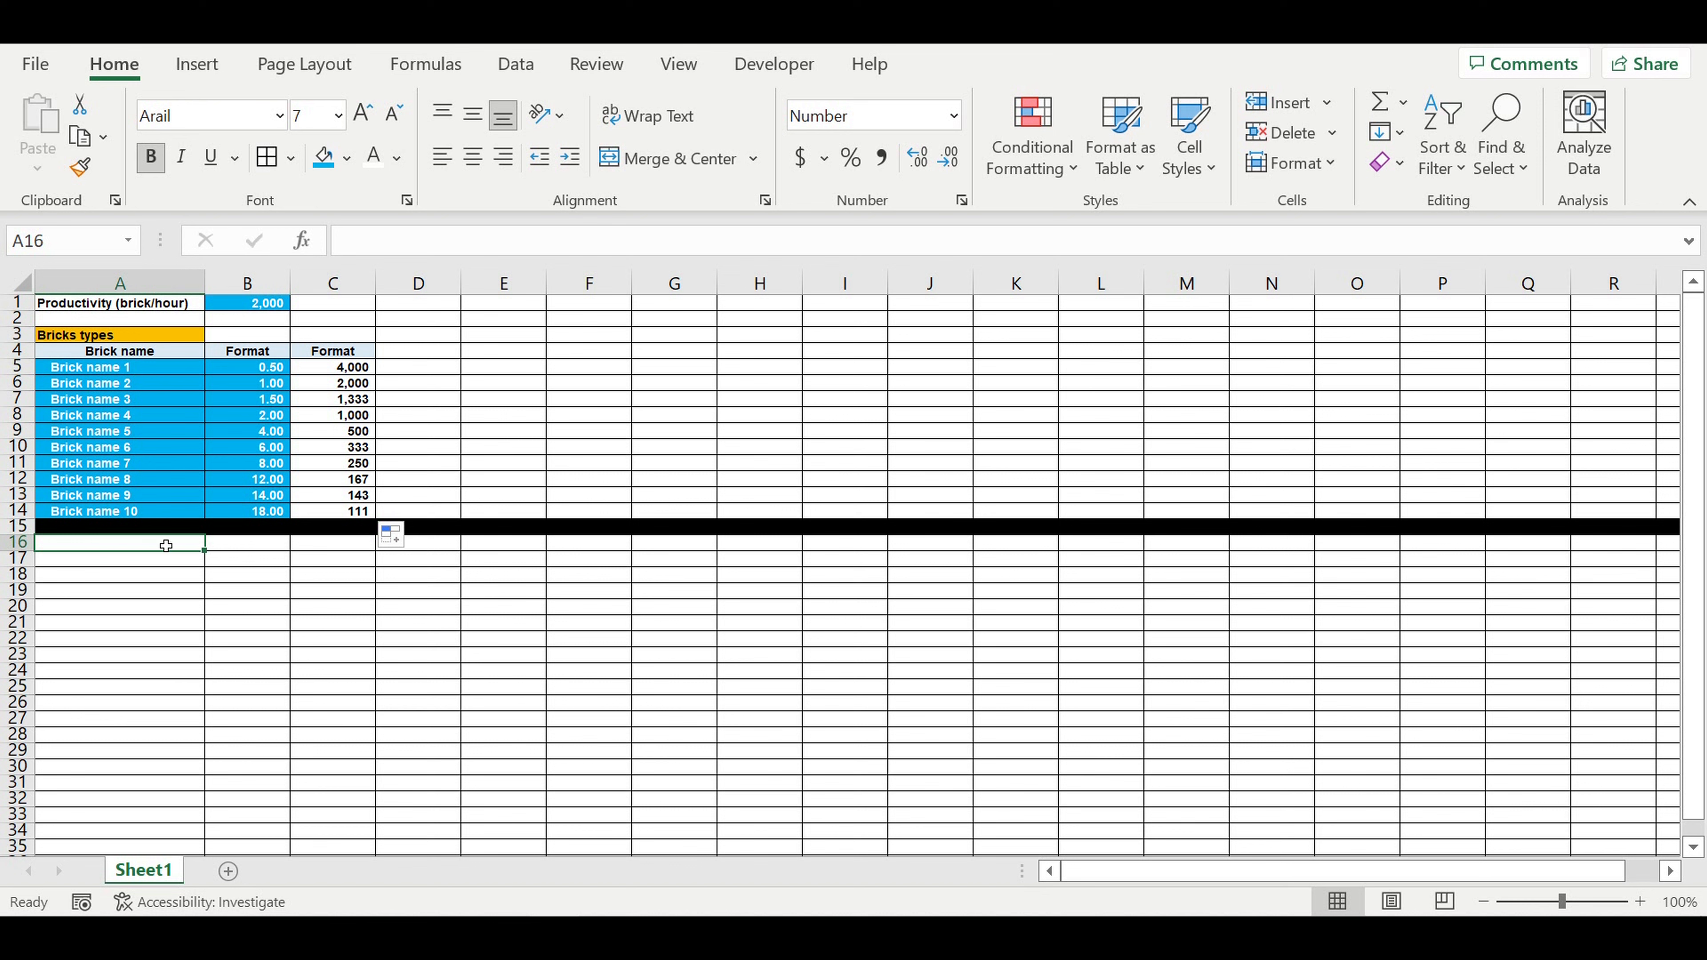
Step: Label cell A2 as "Shift duration (hours)" beneath the productivity label
click(96, 319)
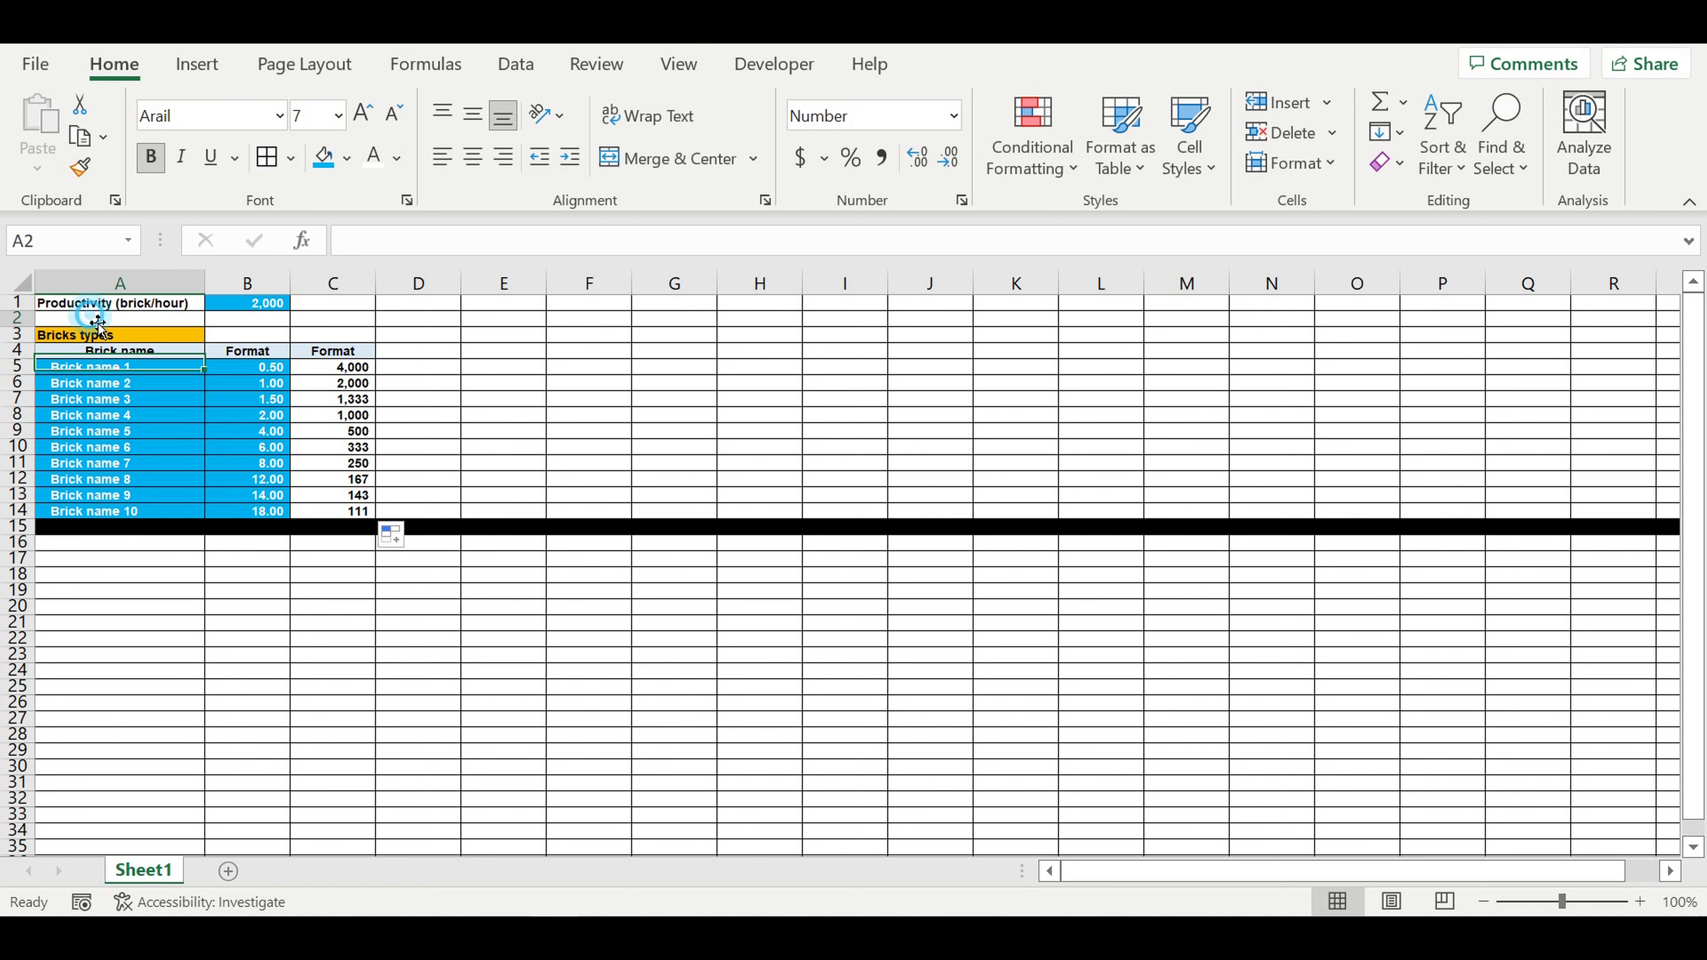
text(Shi)
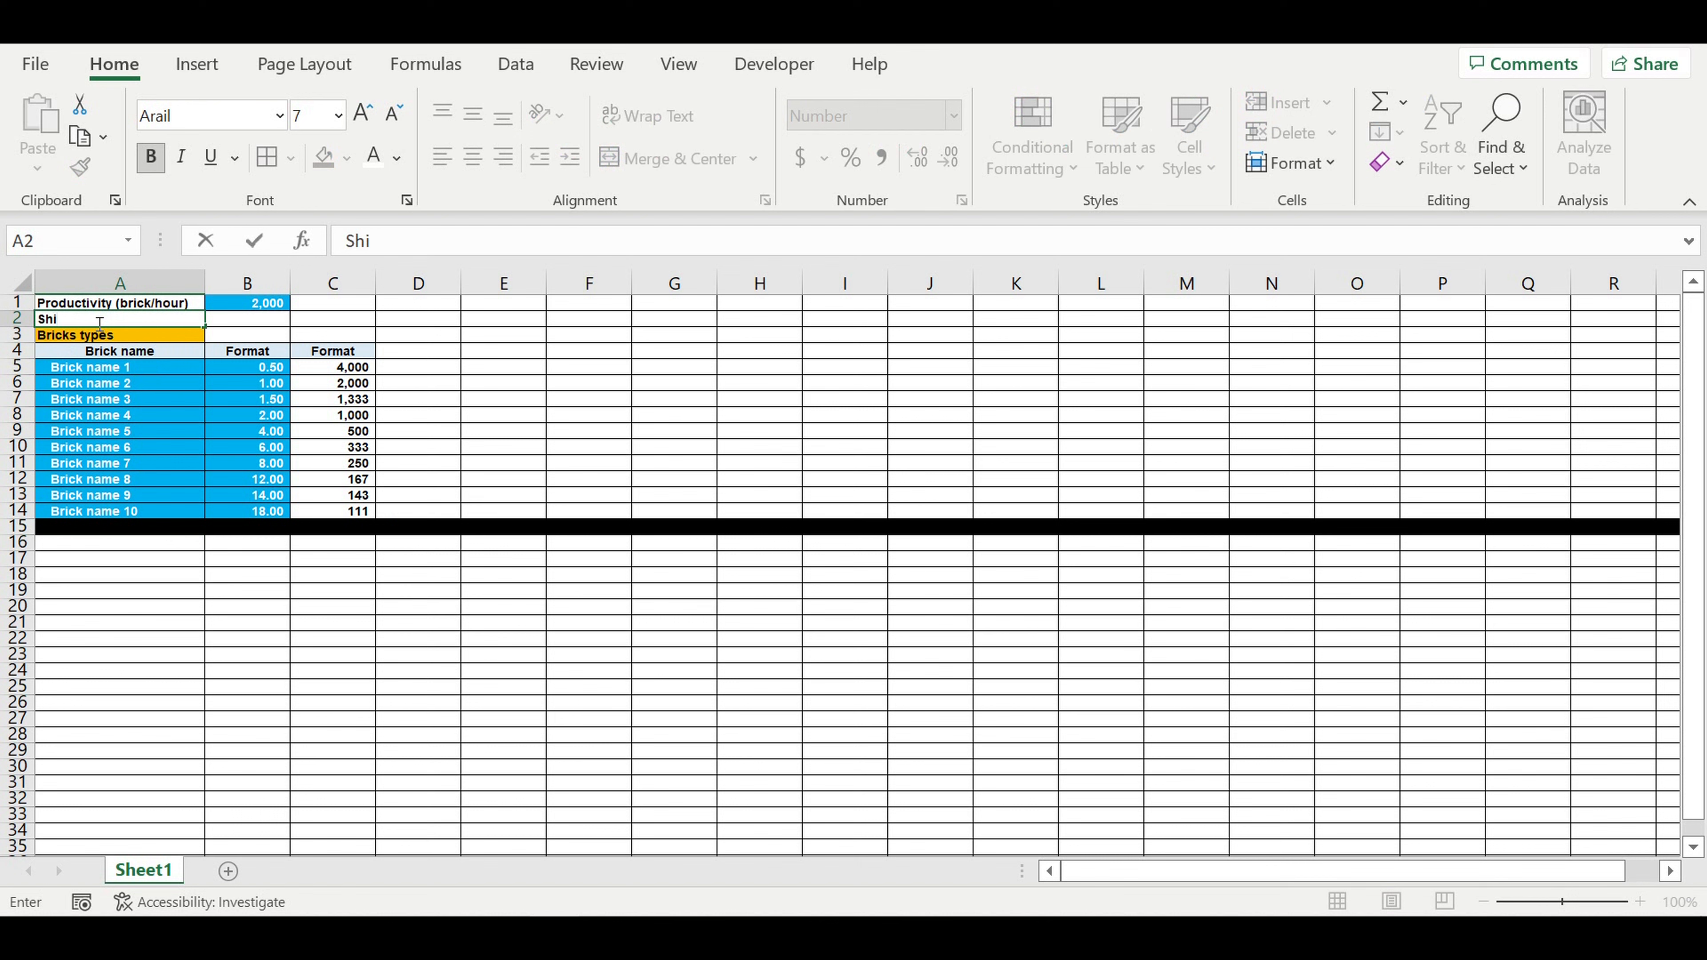
text(ft duration (hours)
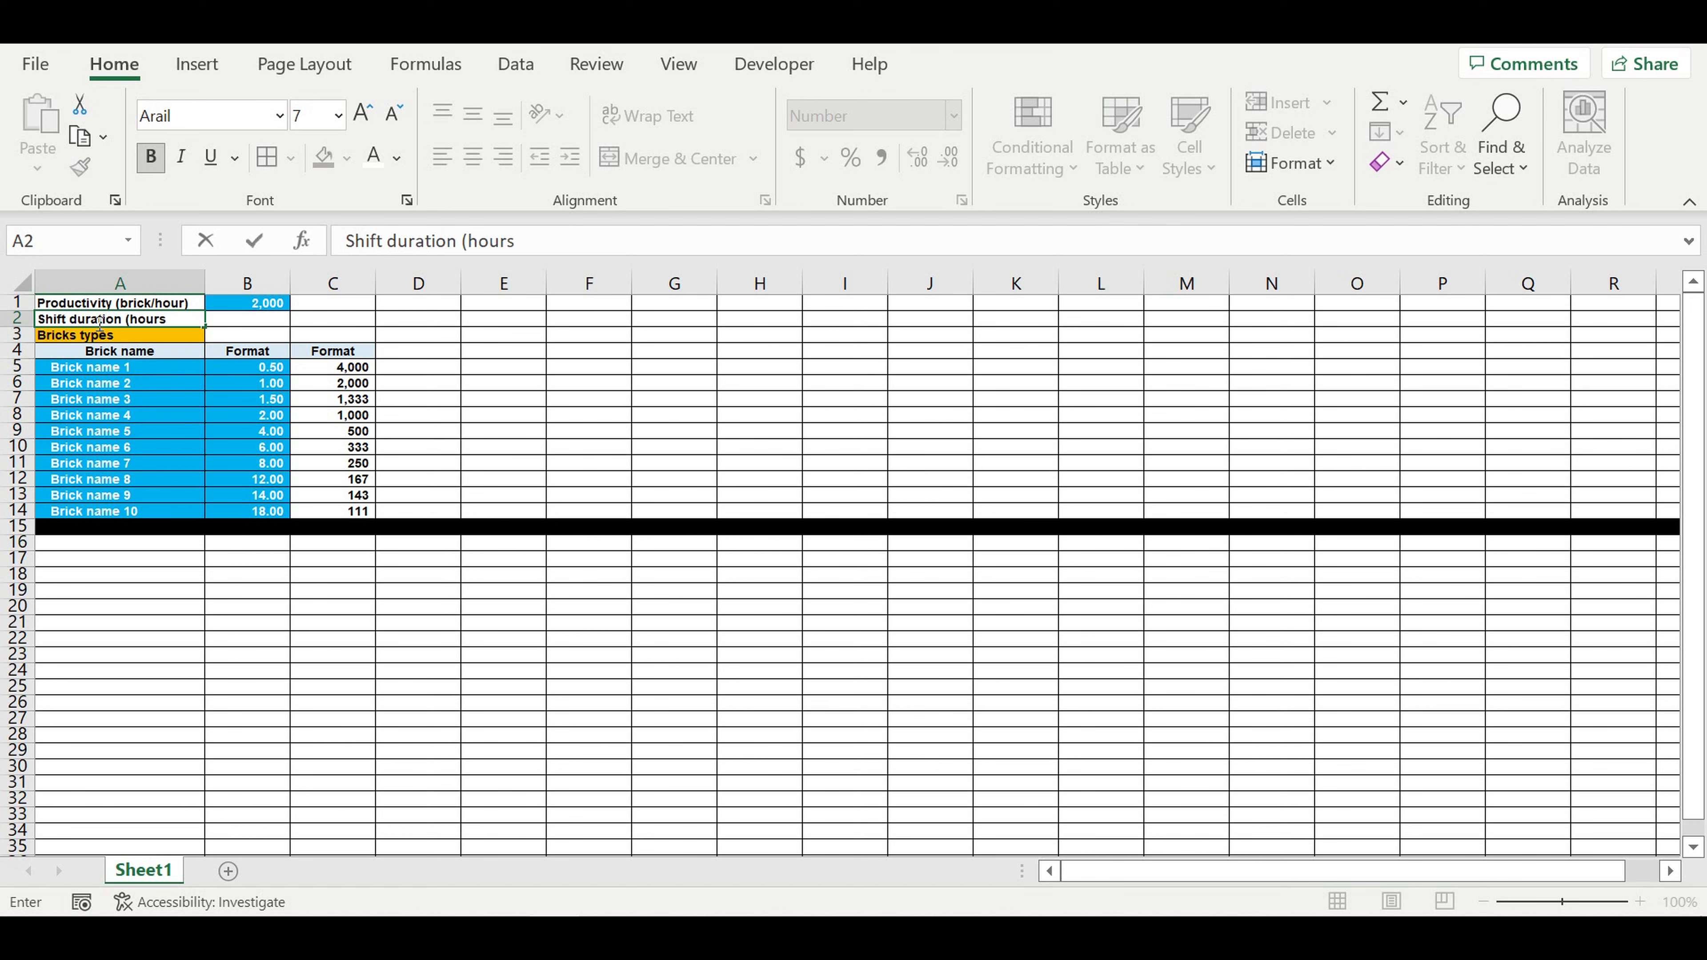
key(Return)
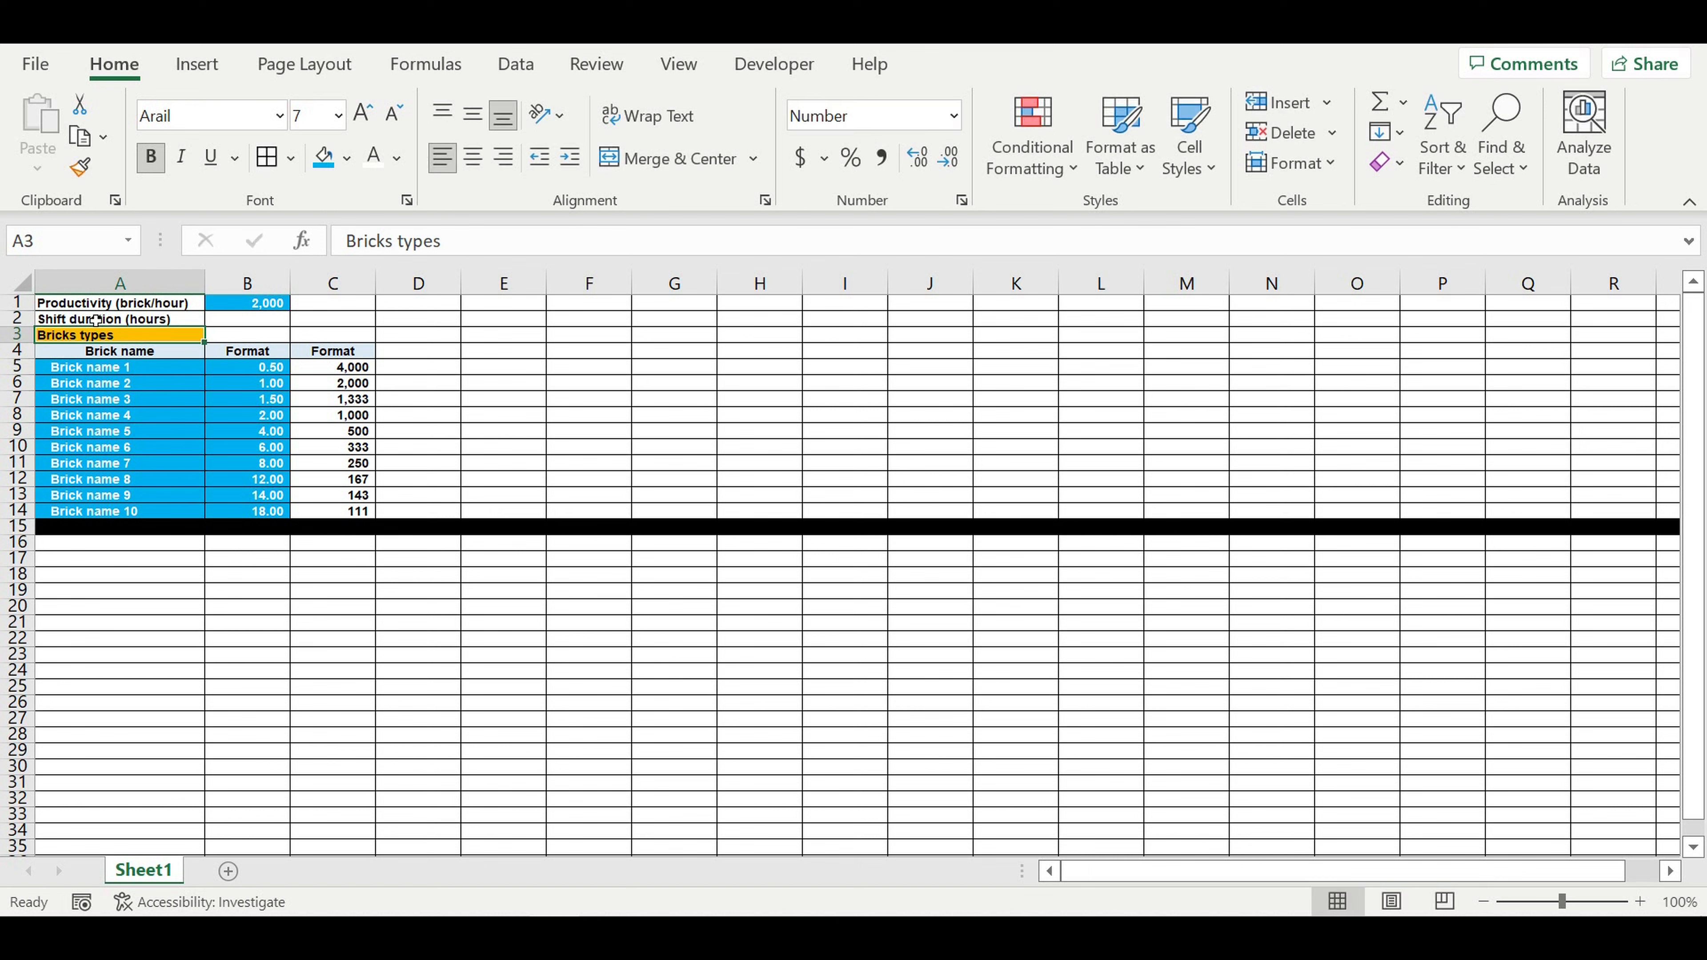
Step: Enter a shift duration of 8 in B2 and give it the blue fill and white font of the input cells
key(Up)
key(Right)
text(8)
key(Return)
click(268, 318)
click(323, 157)
click(378, 159)
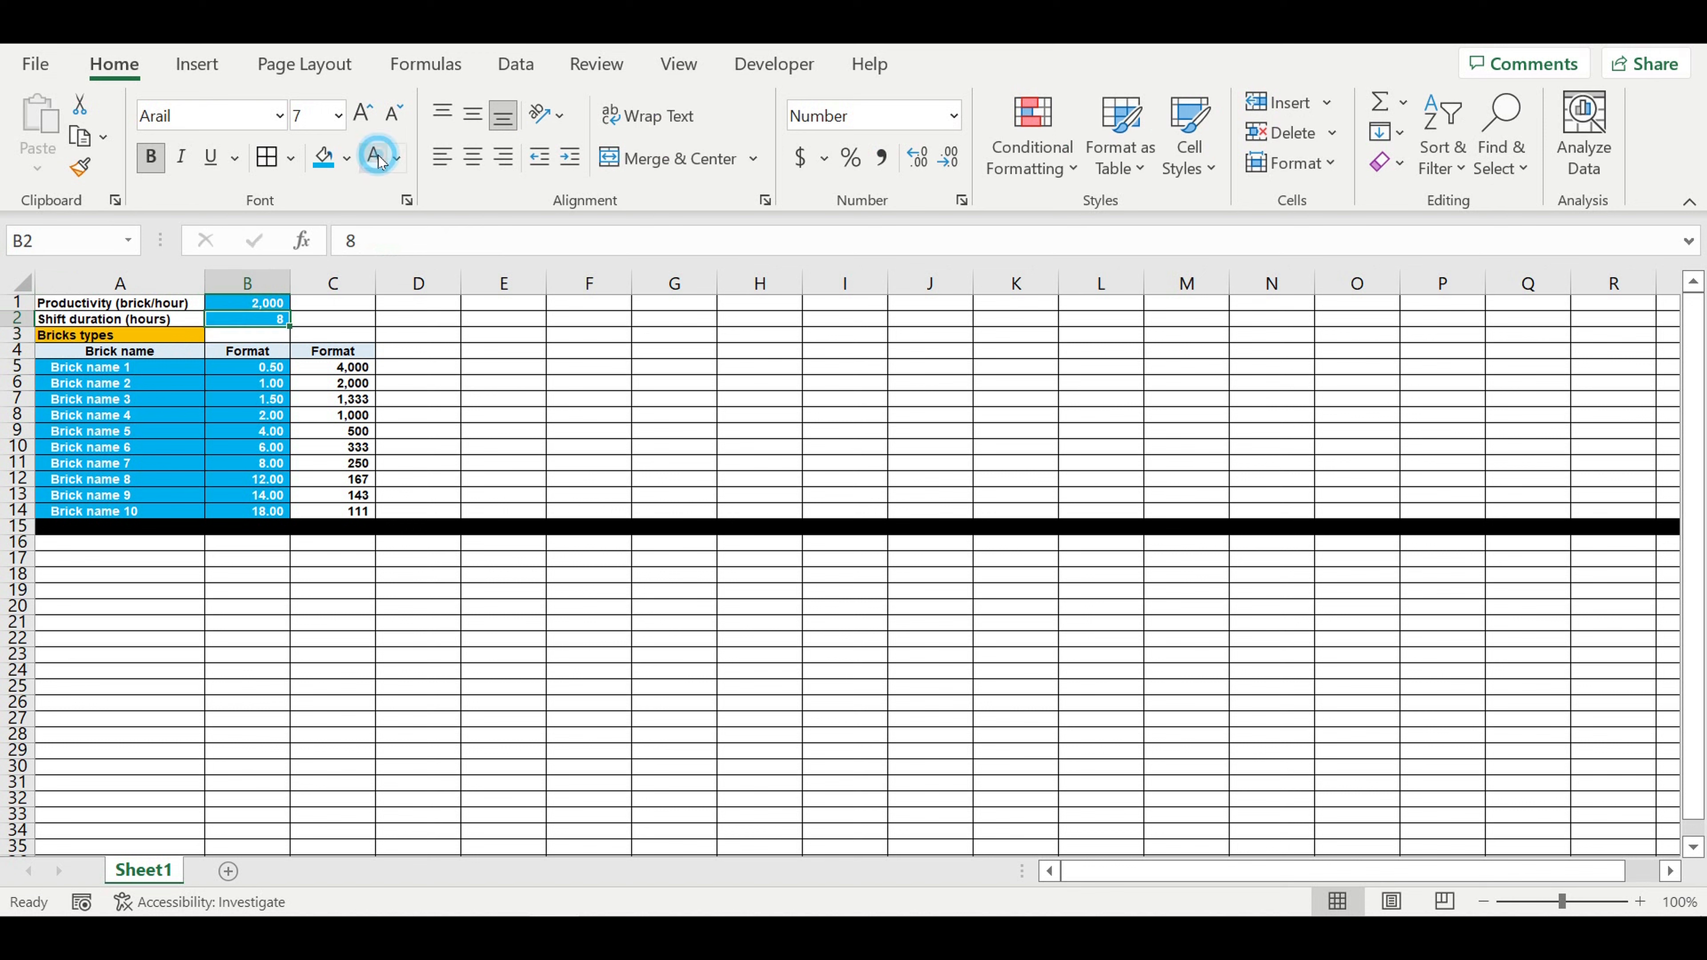
Step: Insert seven rows above the Bricks types heading and remove the inherited blue fill from B3:B9
click(19, 335)
drag(19, 335, 19, 431)
right_click(17, 374)
click(76, 601)
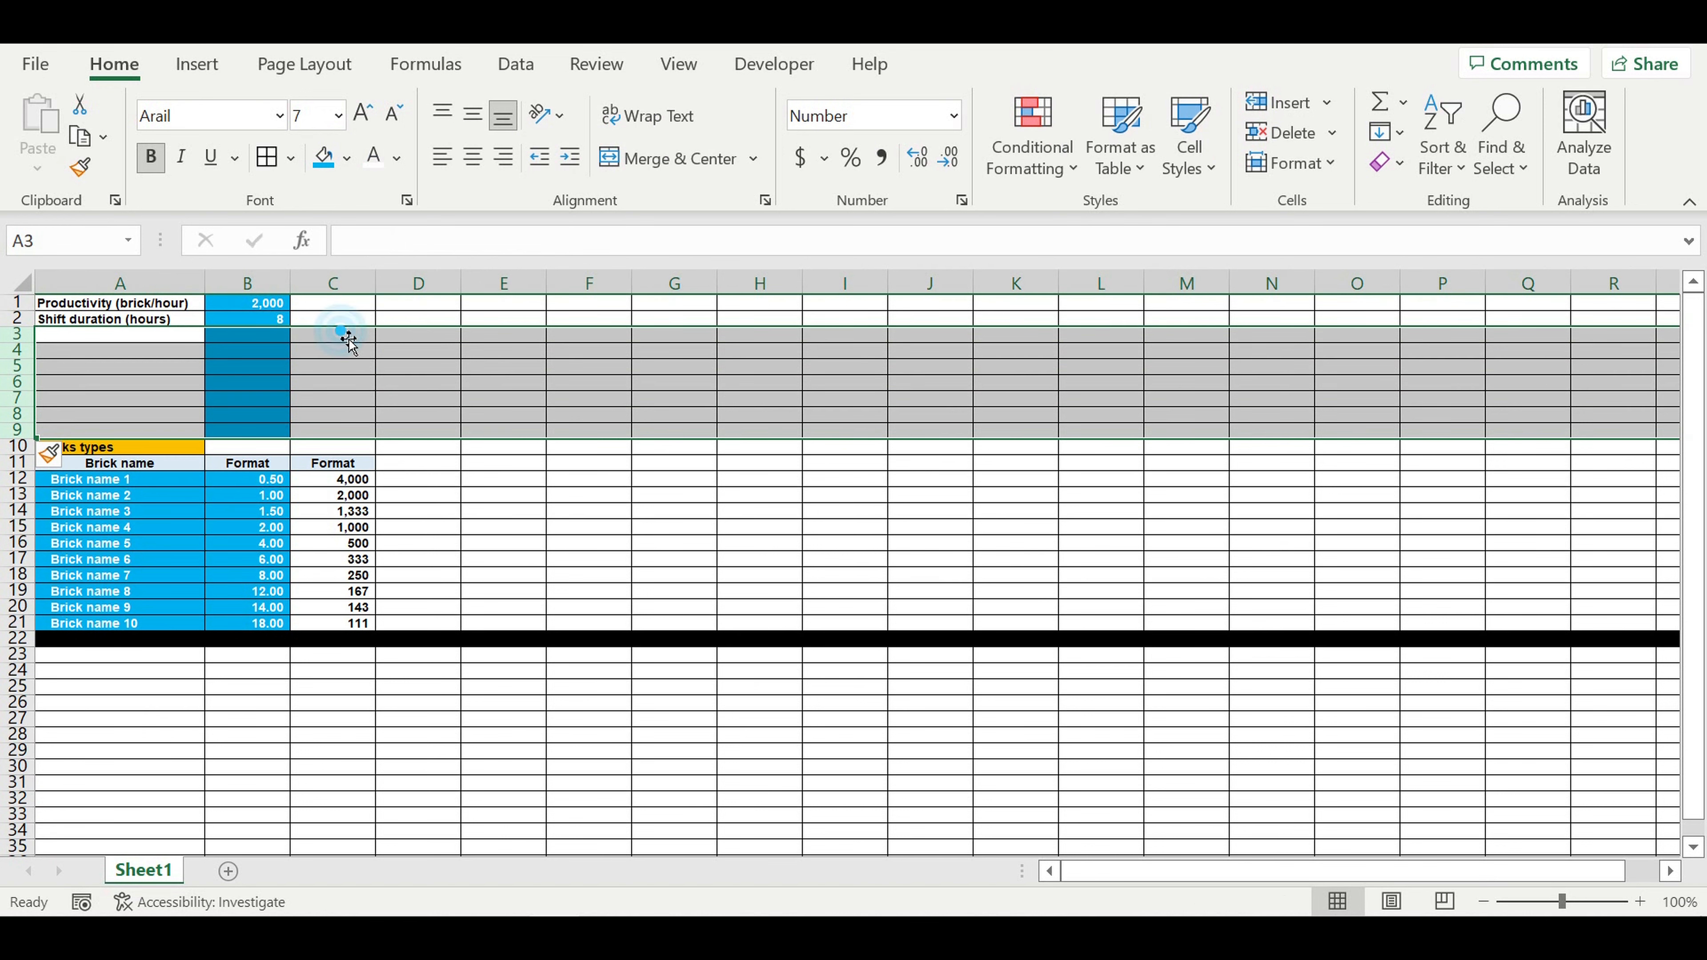
drag(341, 334, 230, 435)
click(384, 376)
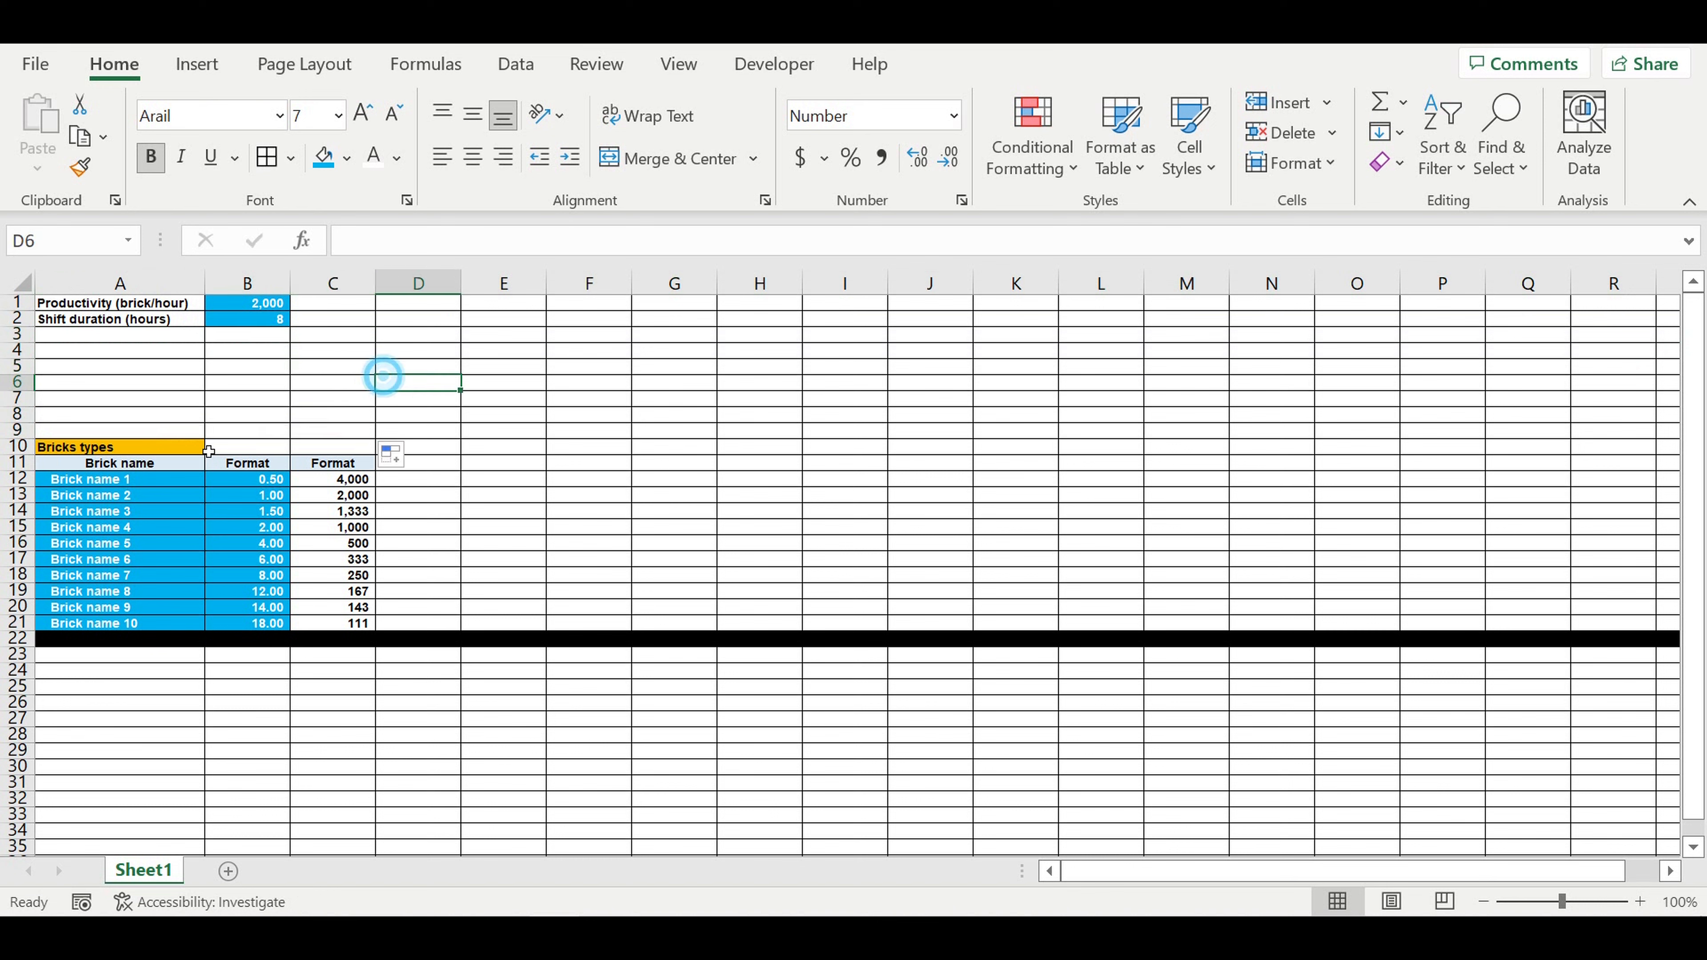
Step: Fill row 9 with black as a divider above the Bricks types section
click(18, 431)
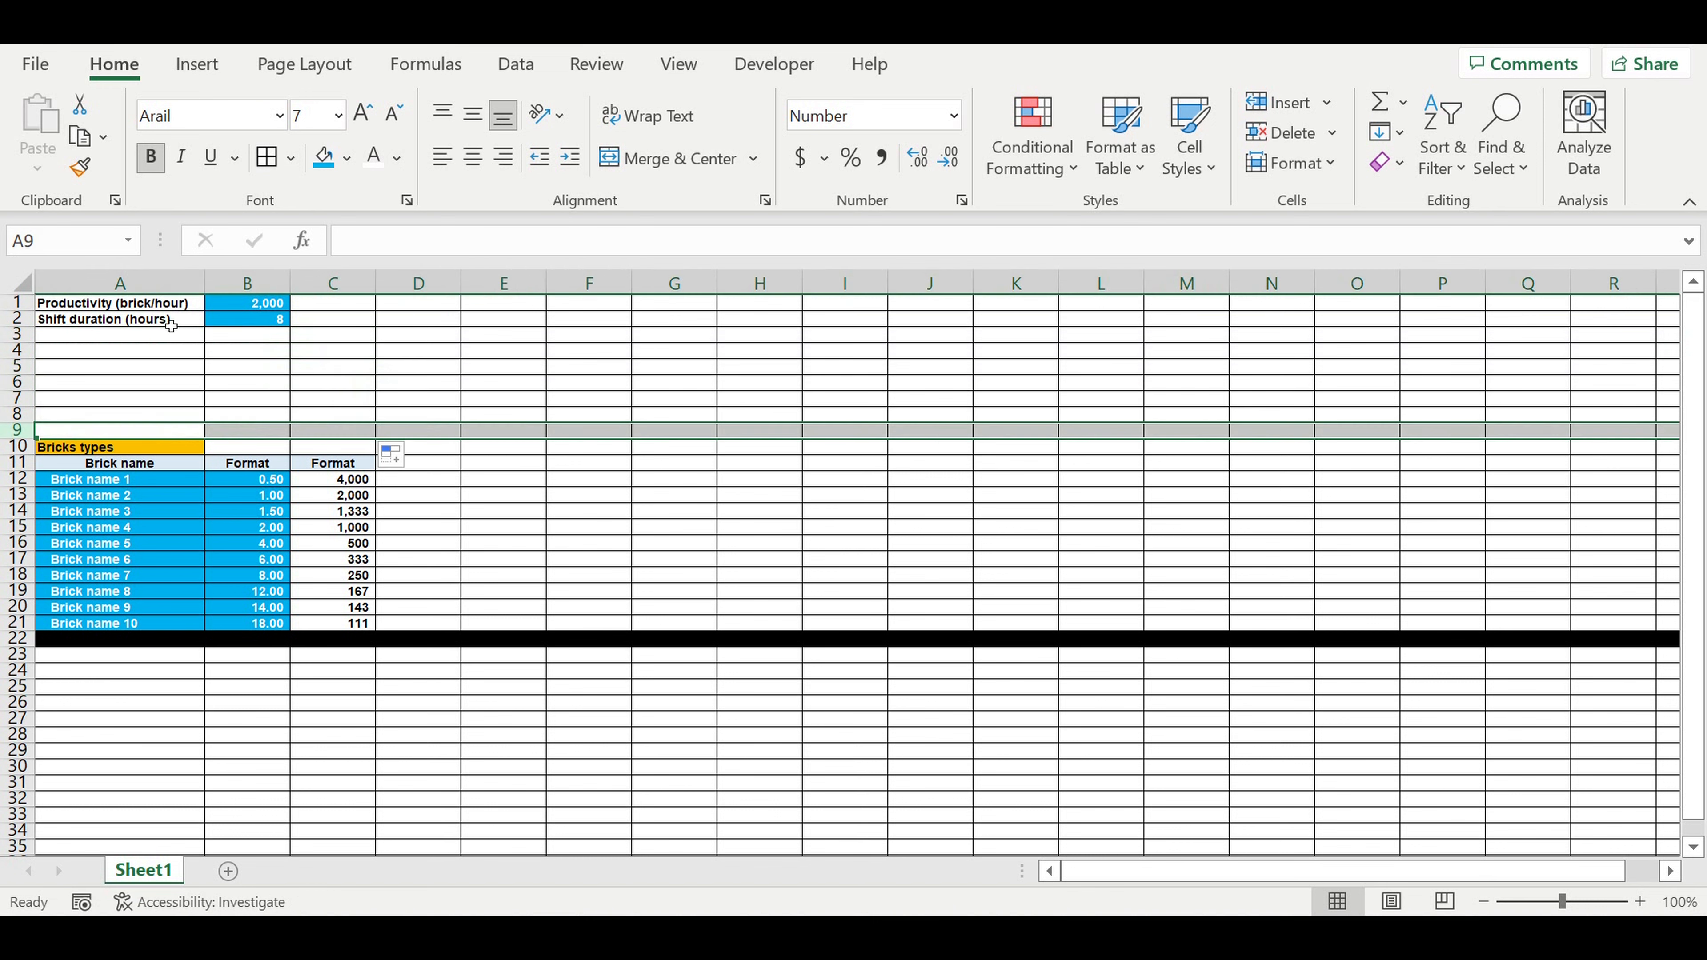
click(347, 158)
click(346, 225)
click(141, 368)
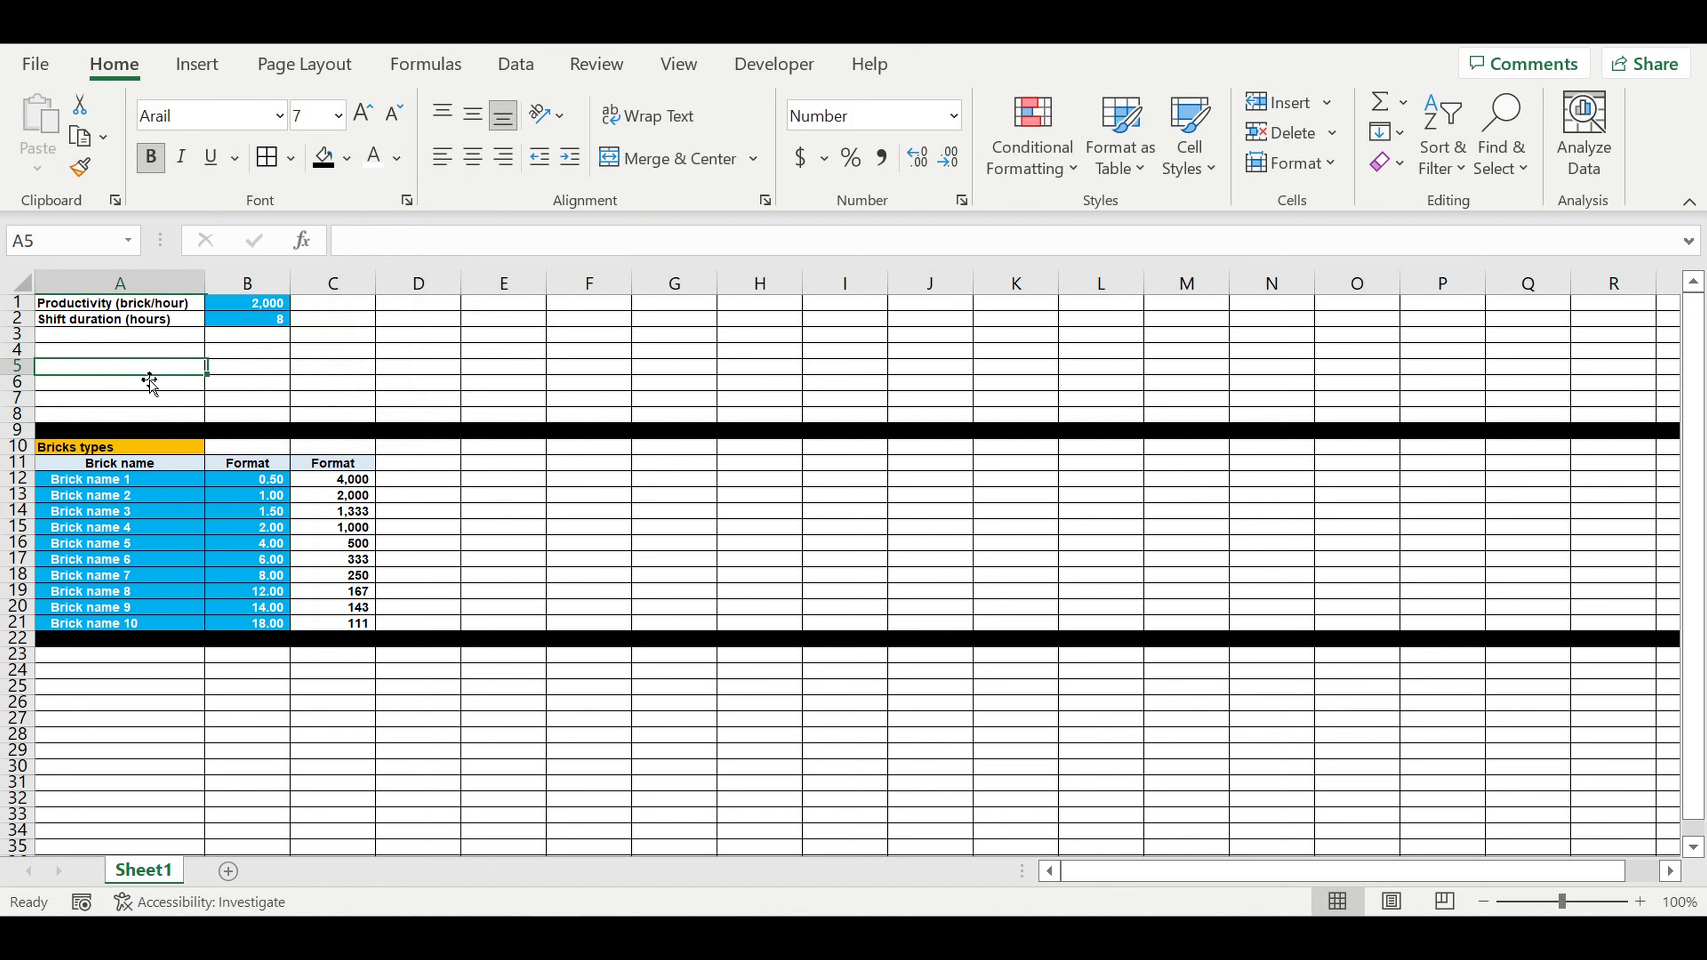
click(418, 384)
click(167, 656)
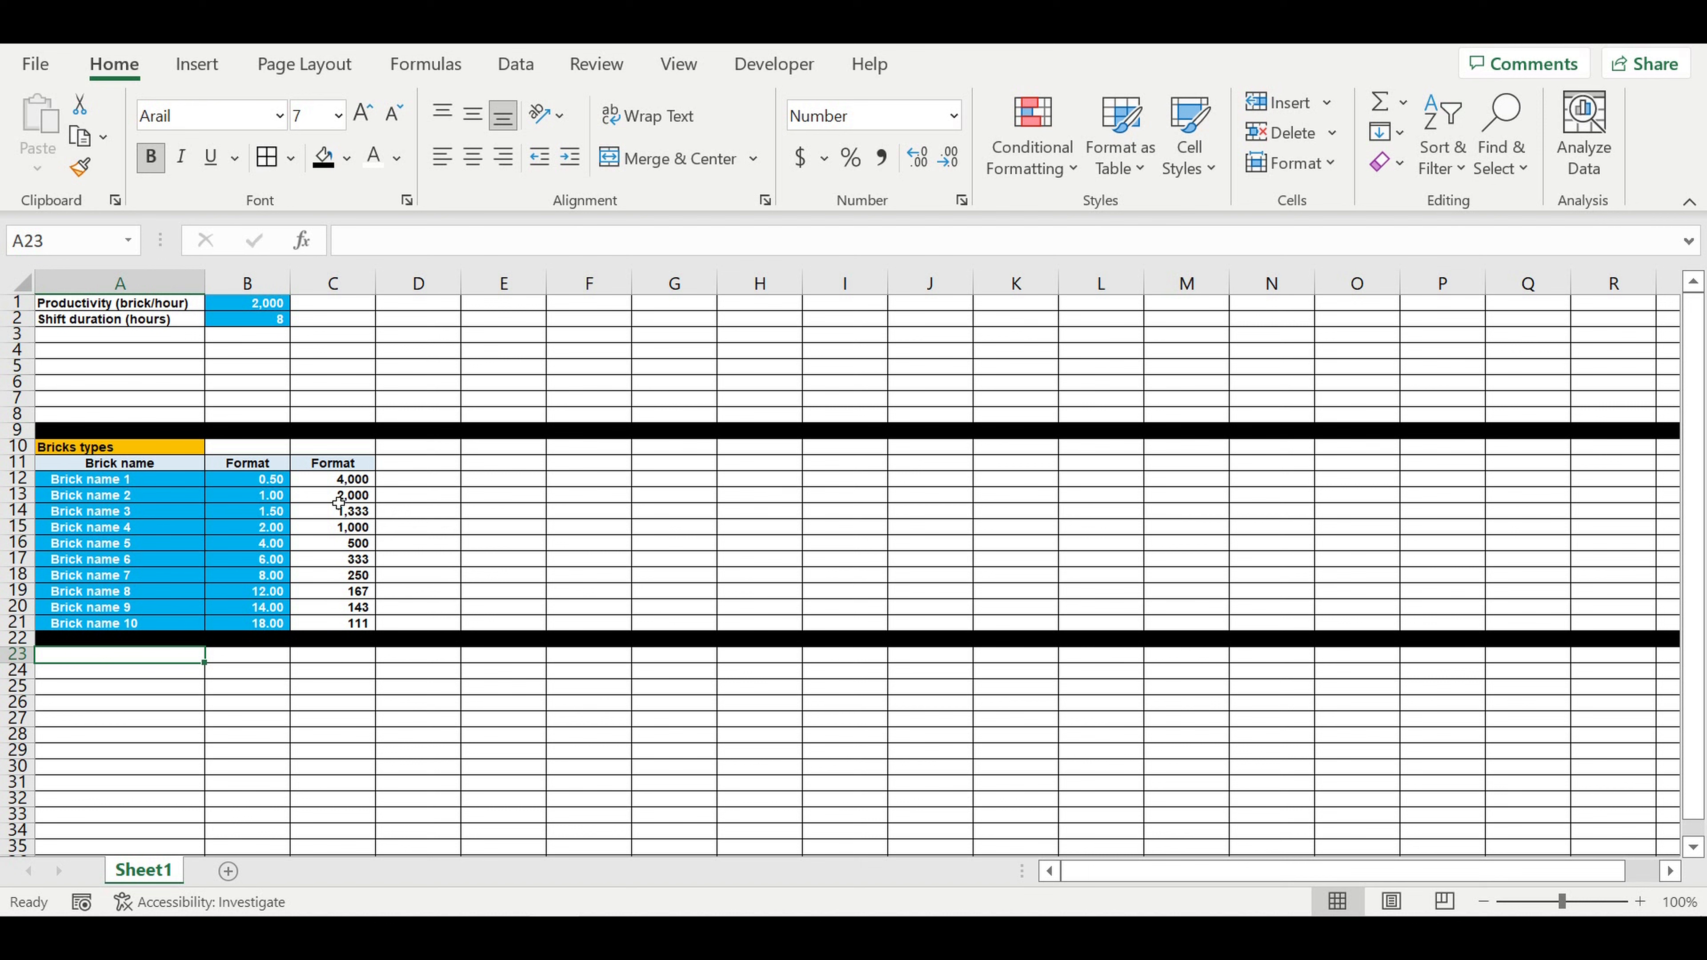
drag(339, 485, 347, 630)
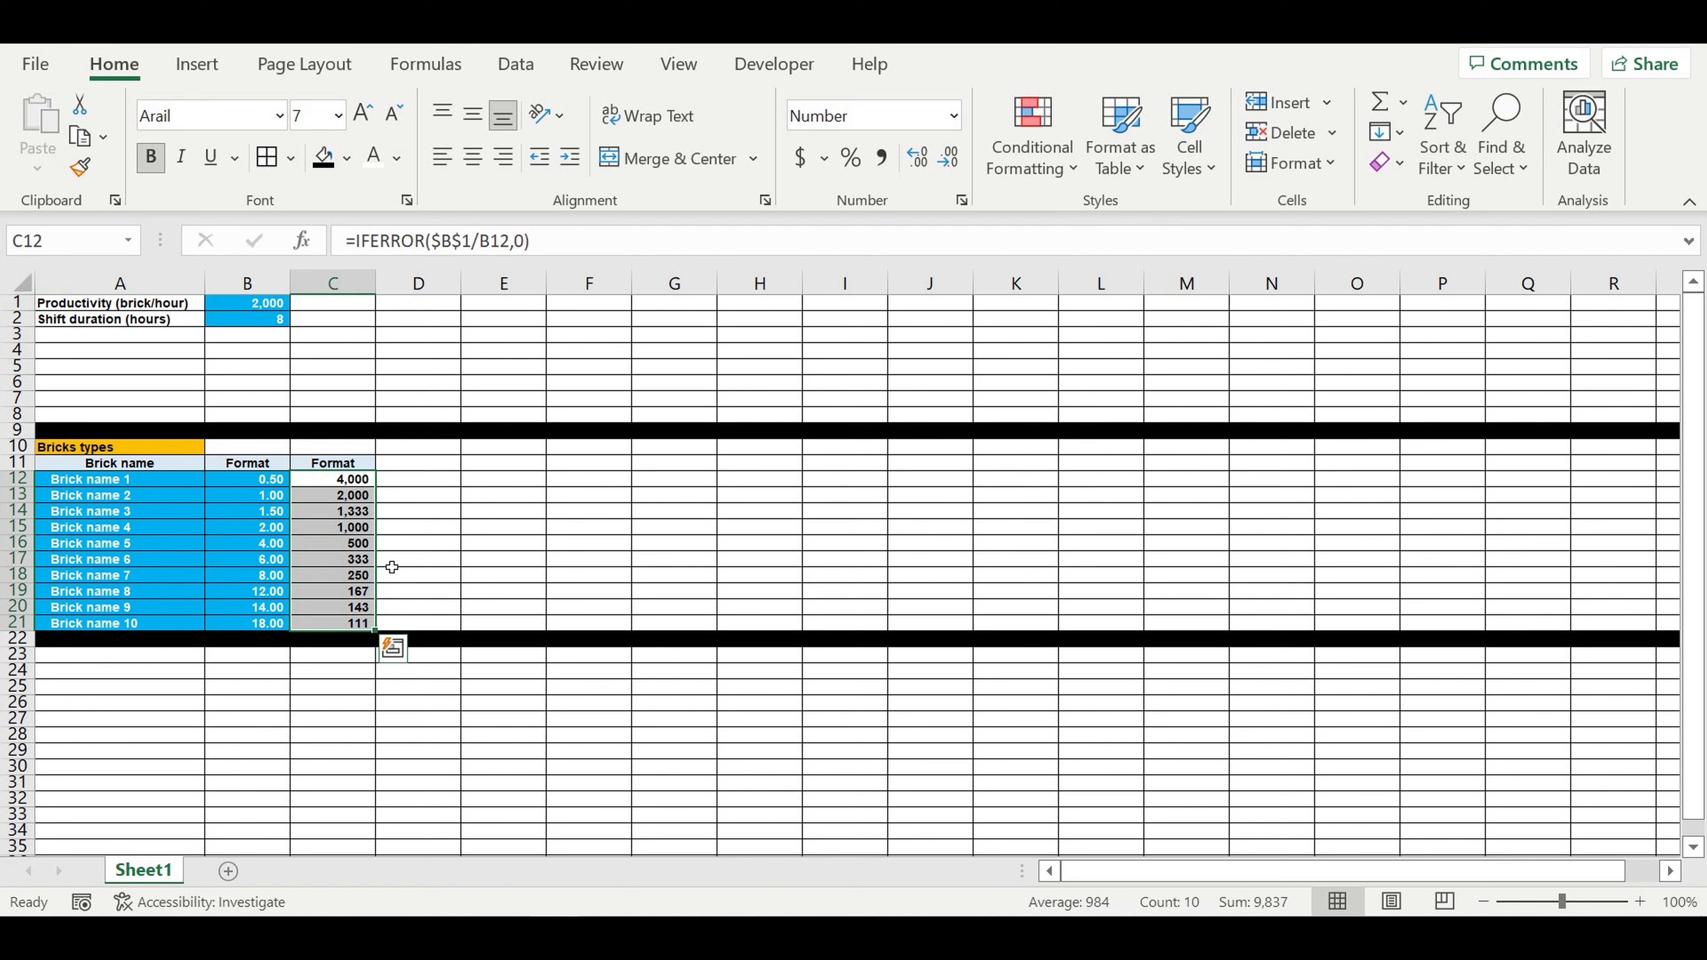
click(481, 566)
Step: Enter the heading "Working time table" in A23, below the black divider under the brick list
scroll(470, 571, down, 1)
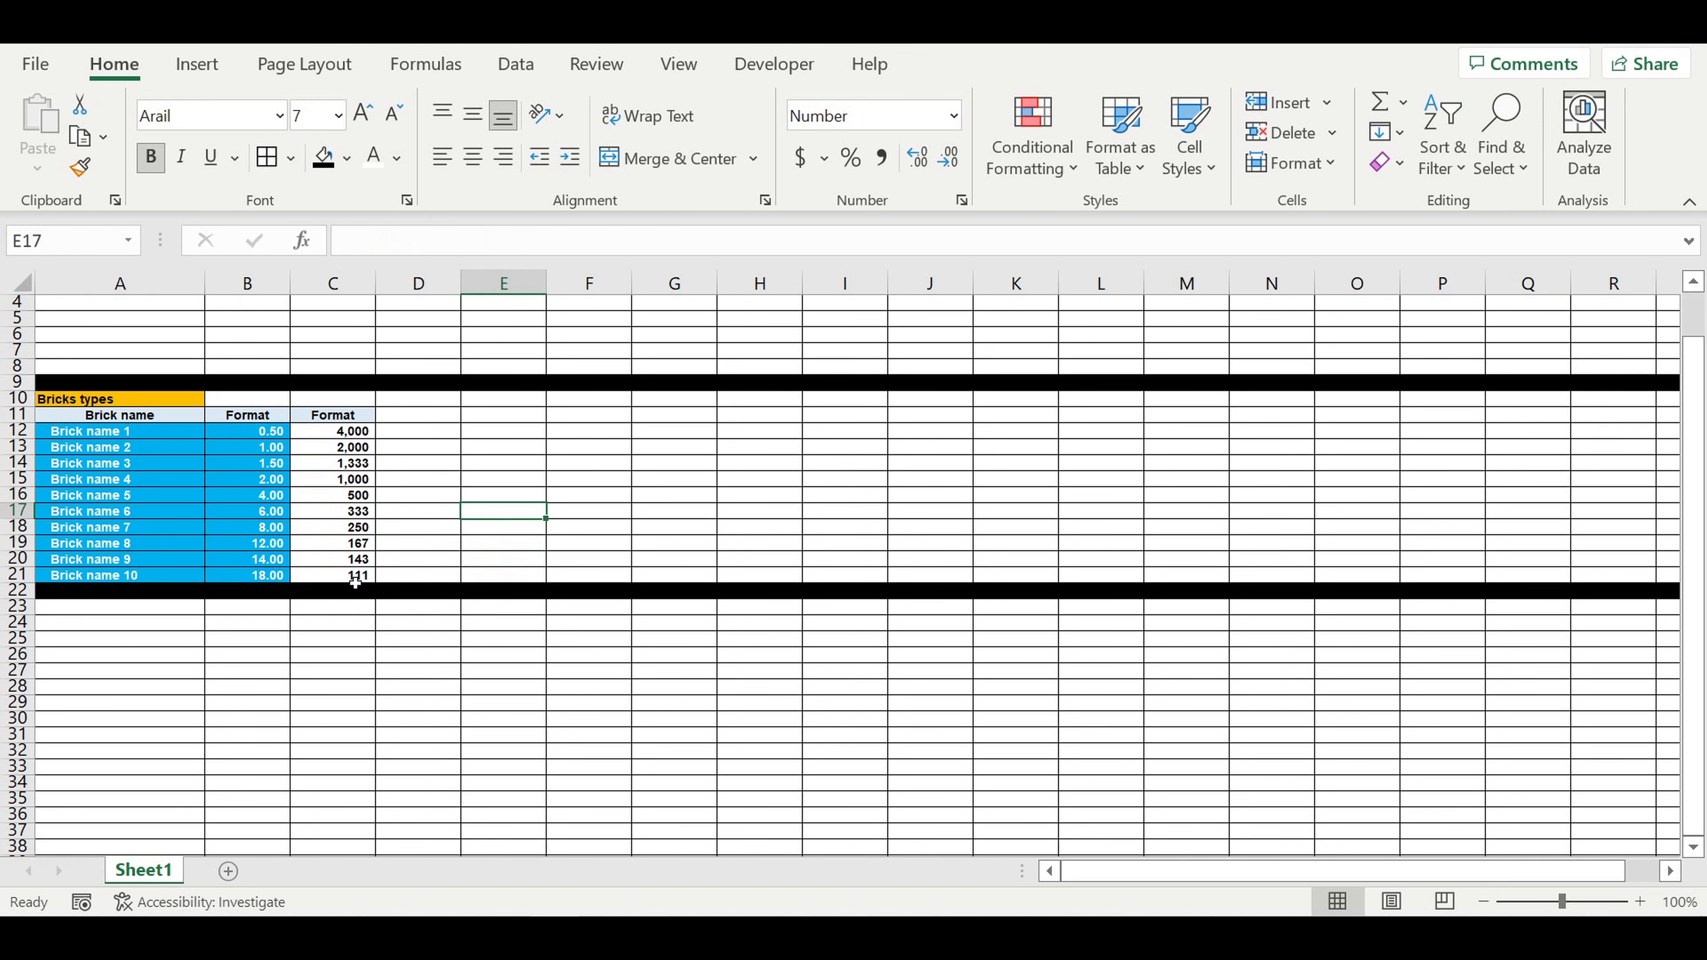
click(172, 609)
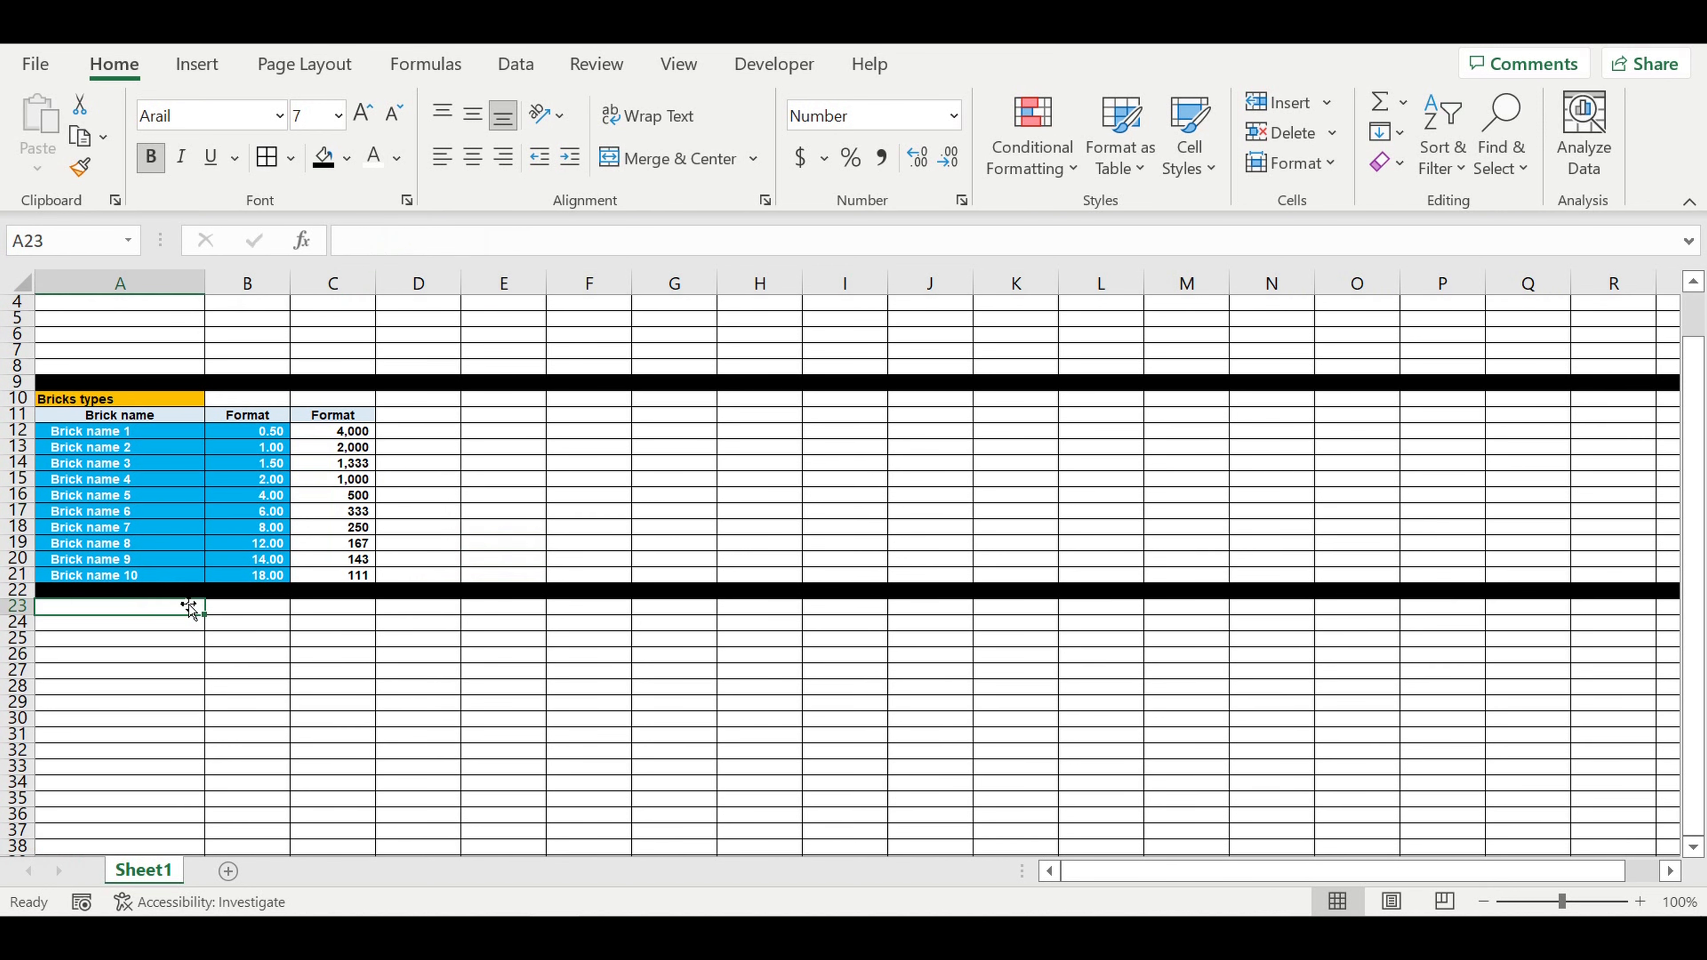
text(Ti)
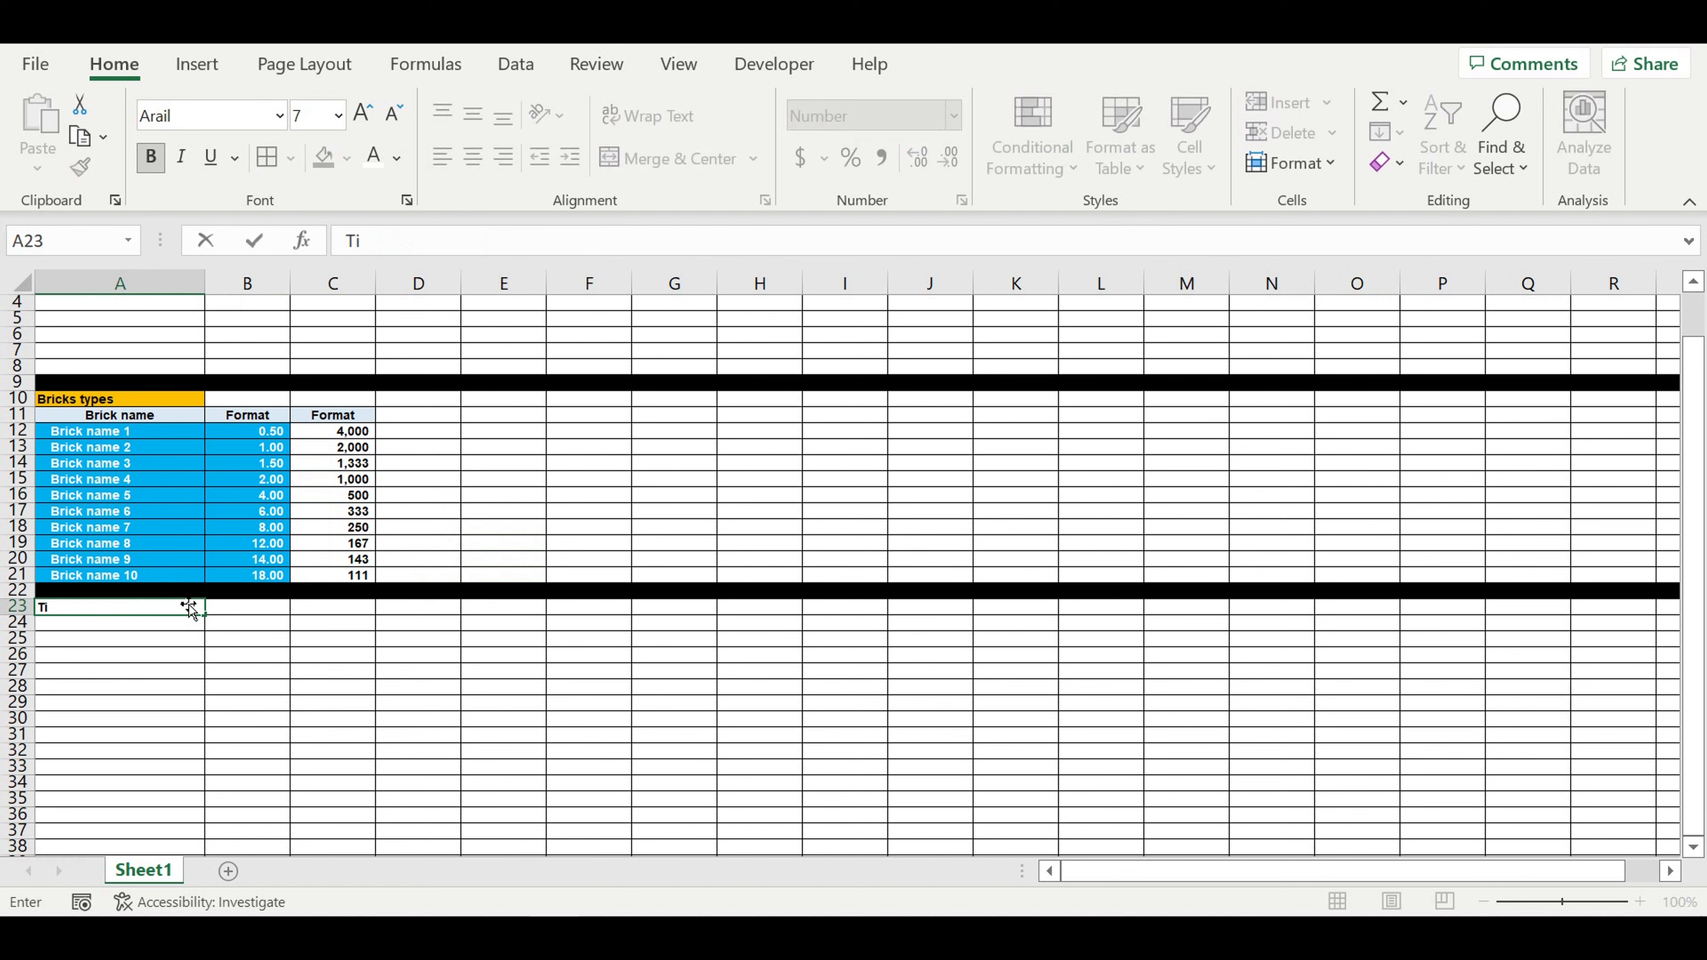
text(Working time table)
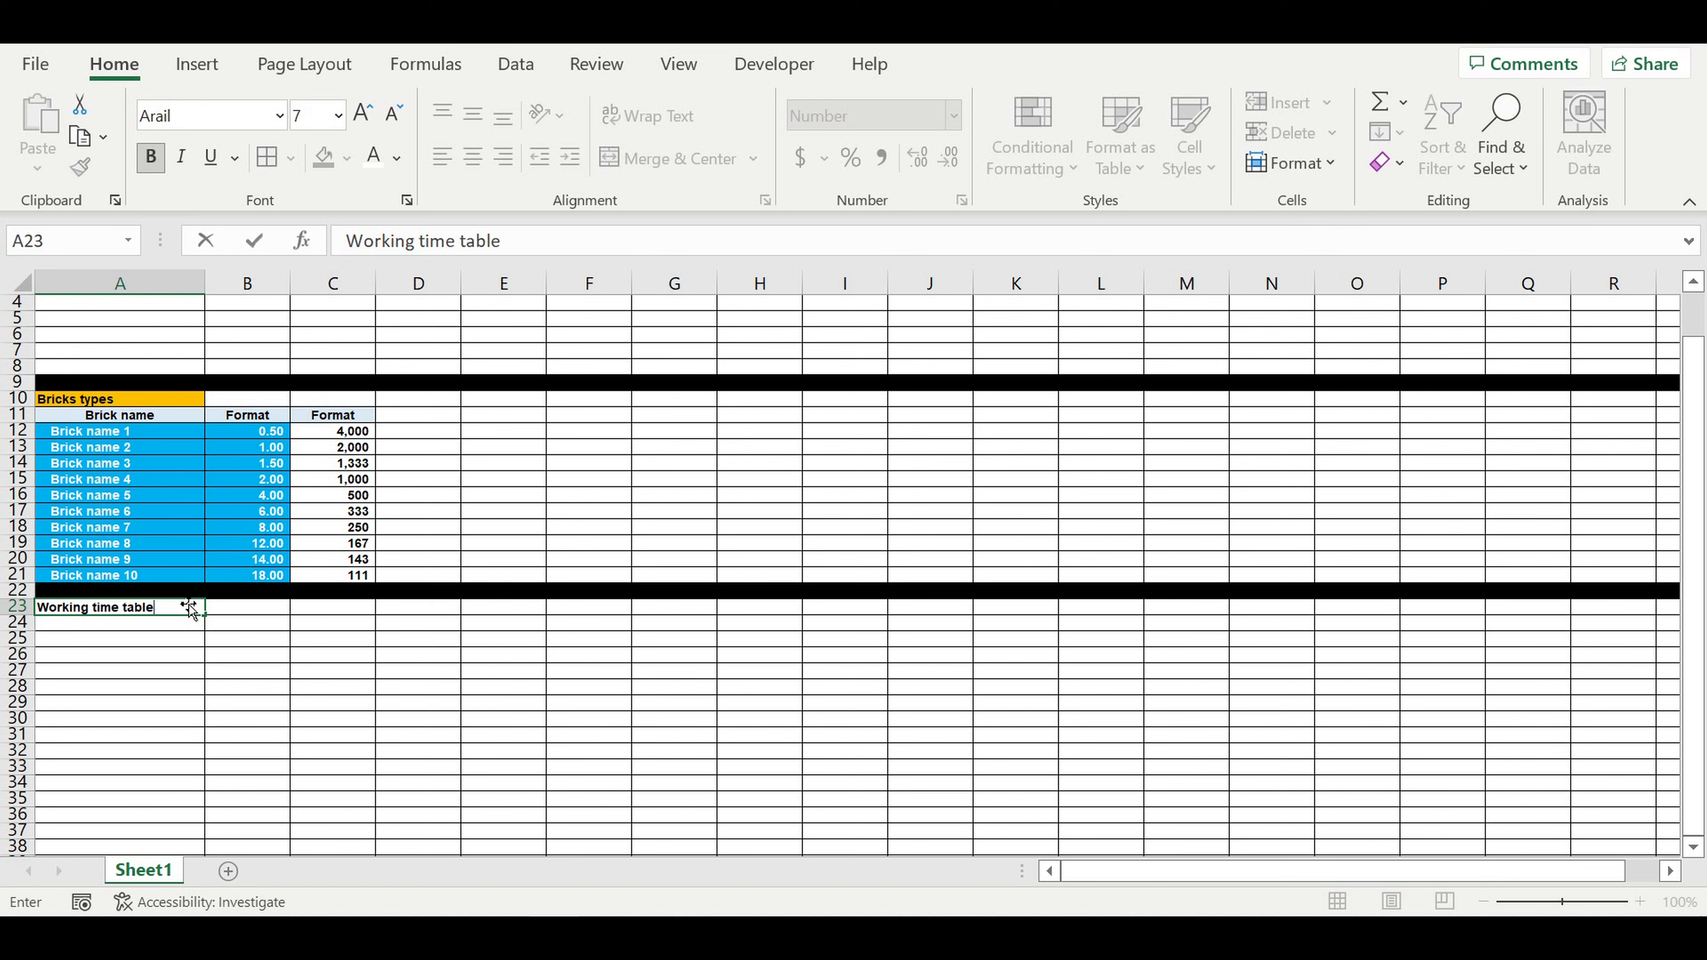
key(Return)
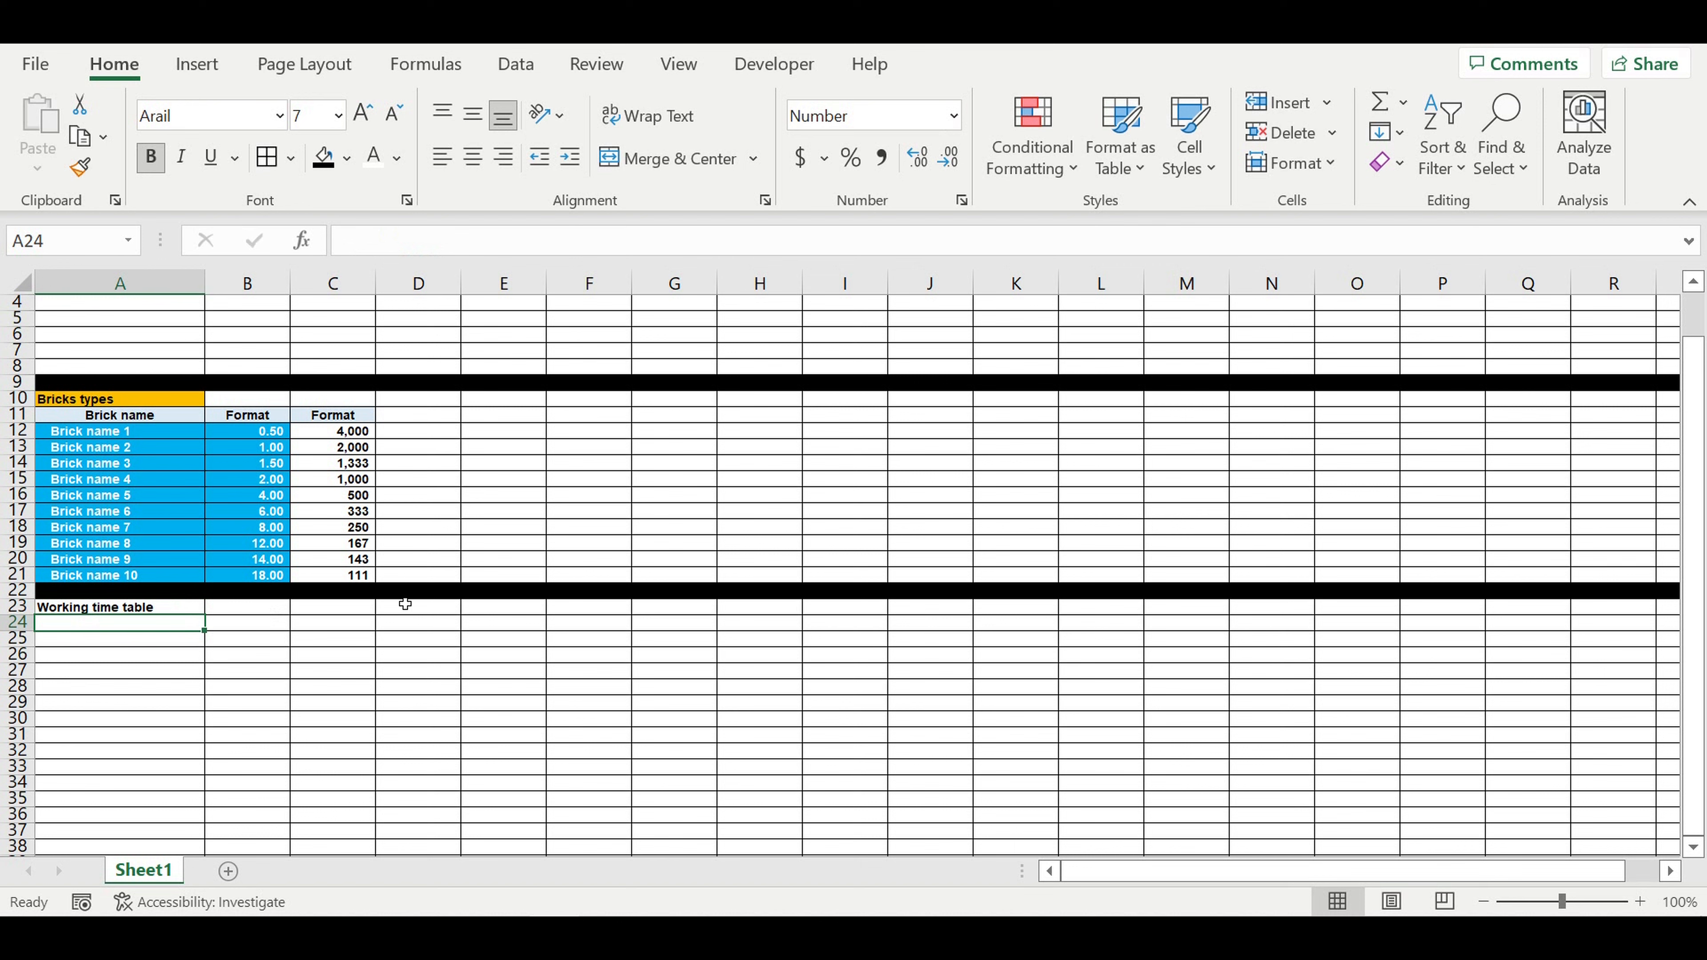
Step: Enter January in B24 and extend the month series across to December in M24
click(243, 624)
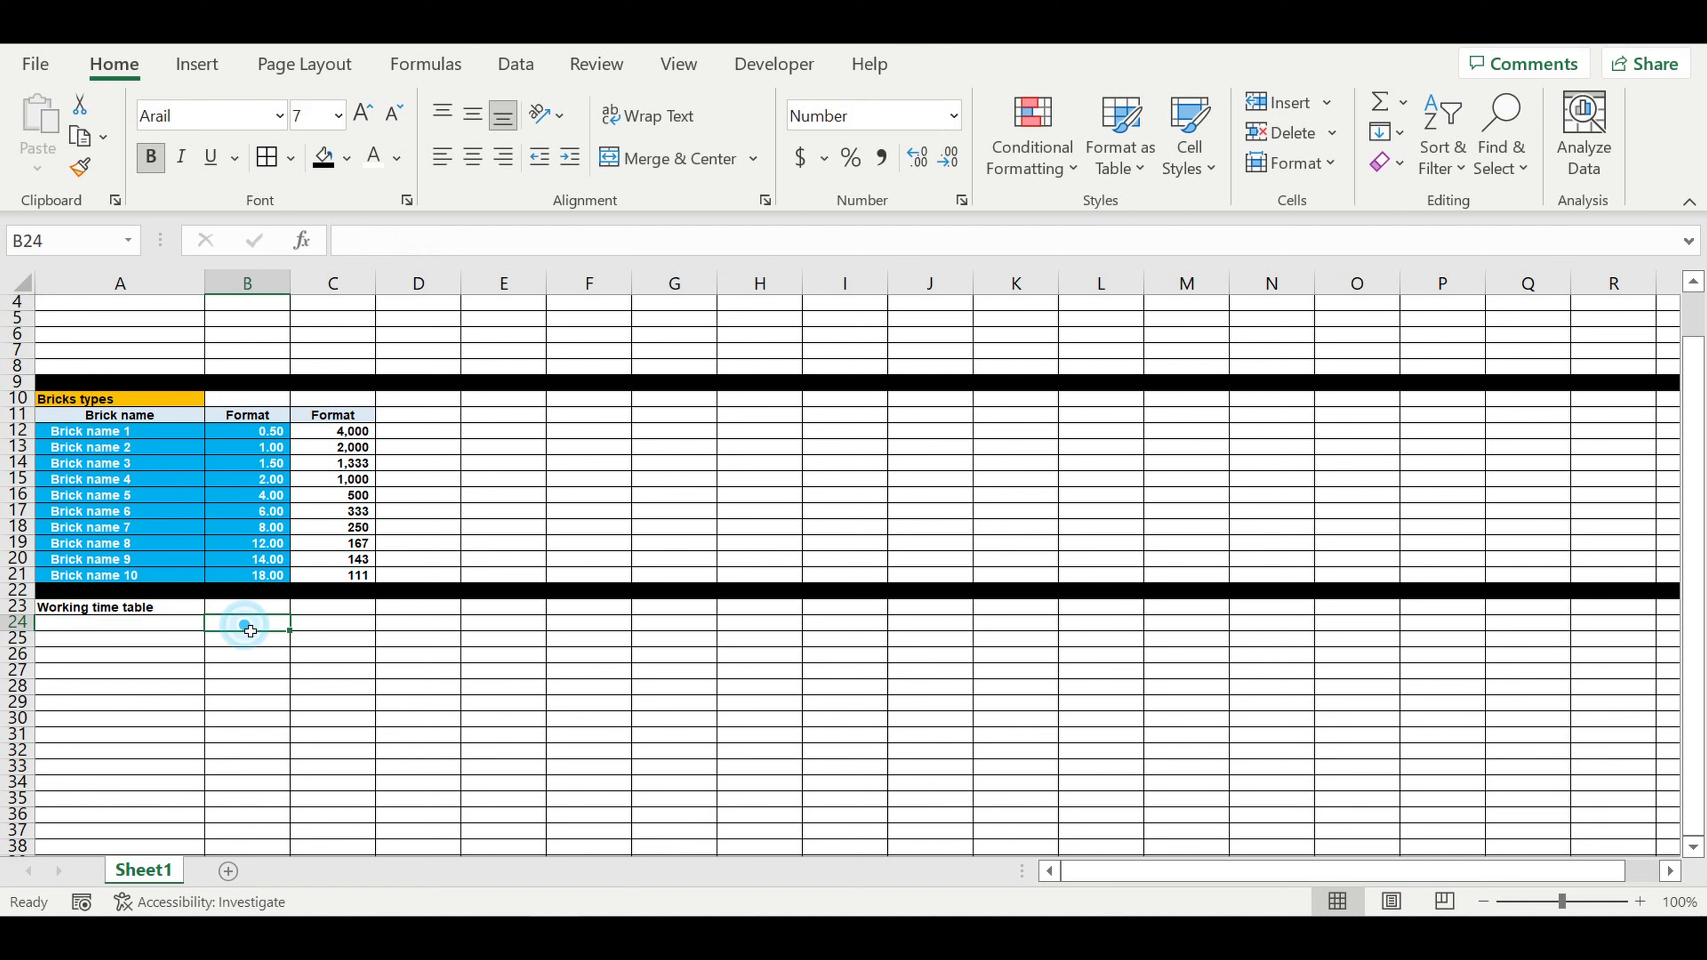
text(January)
key(Return)
key(Up)
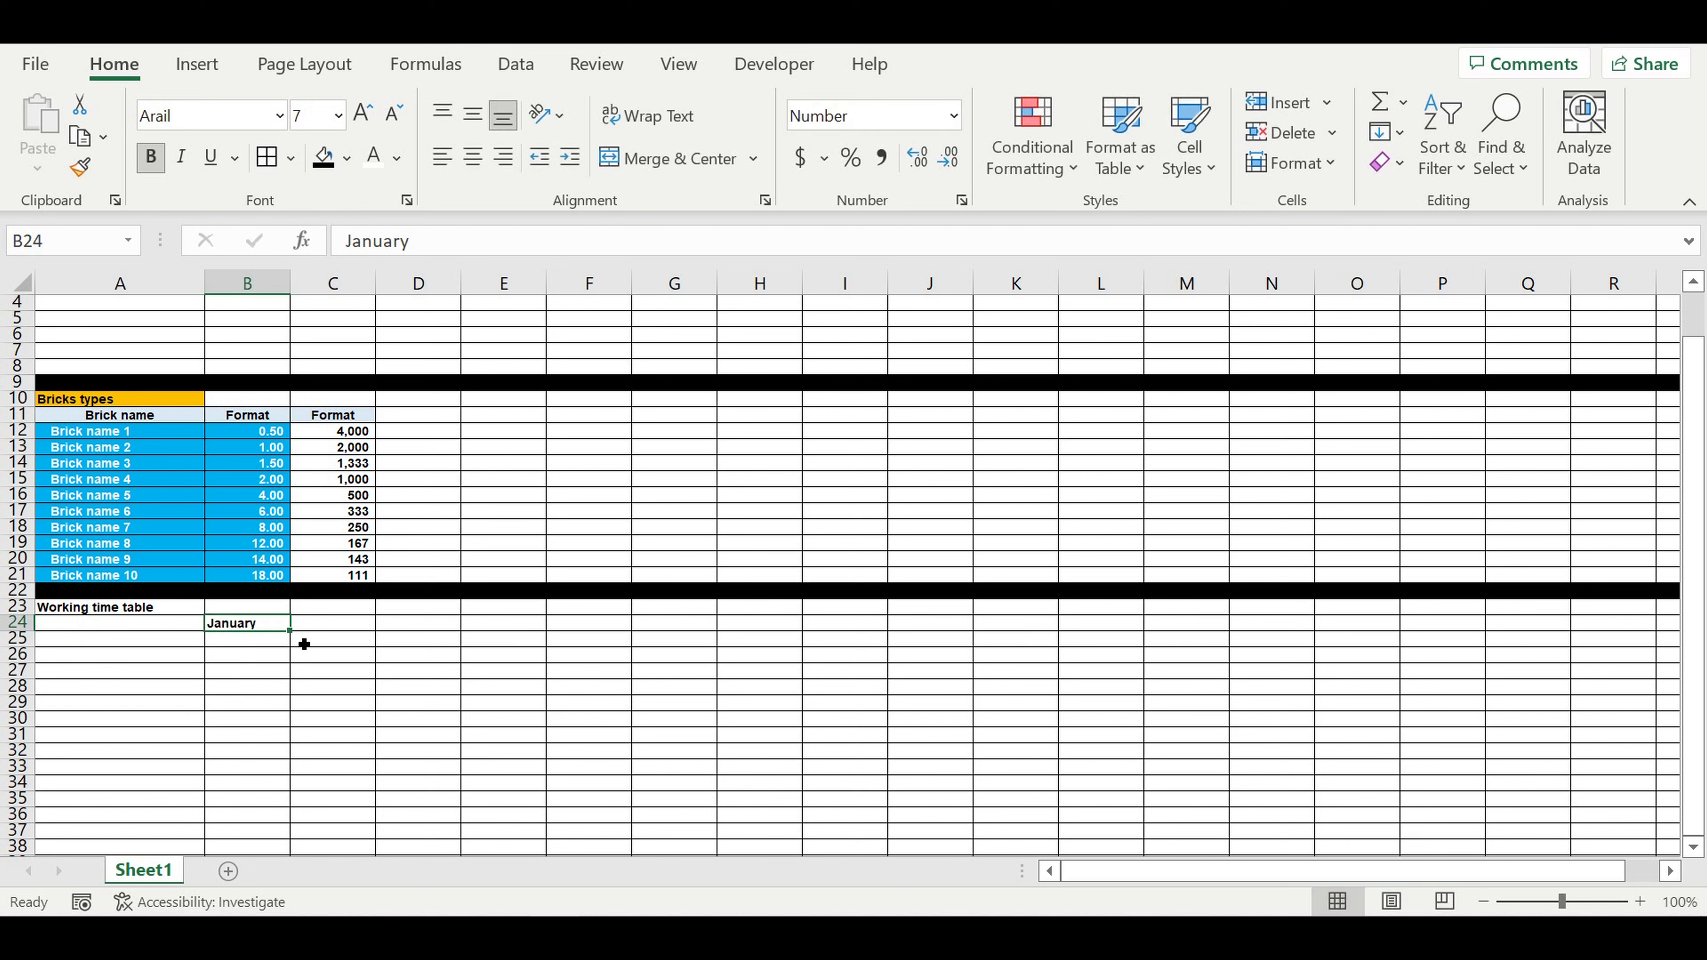
drag(305, 633, 1228, 638)
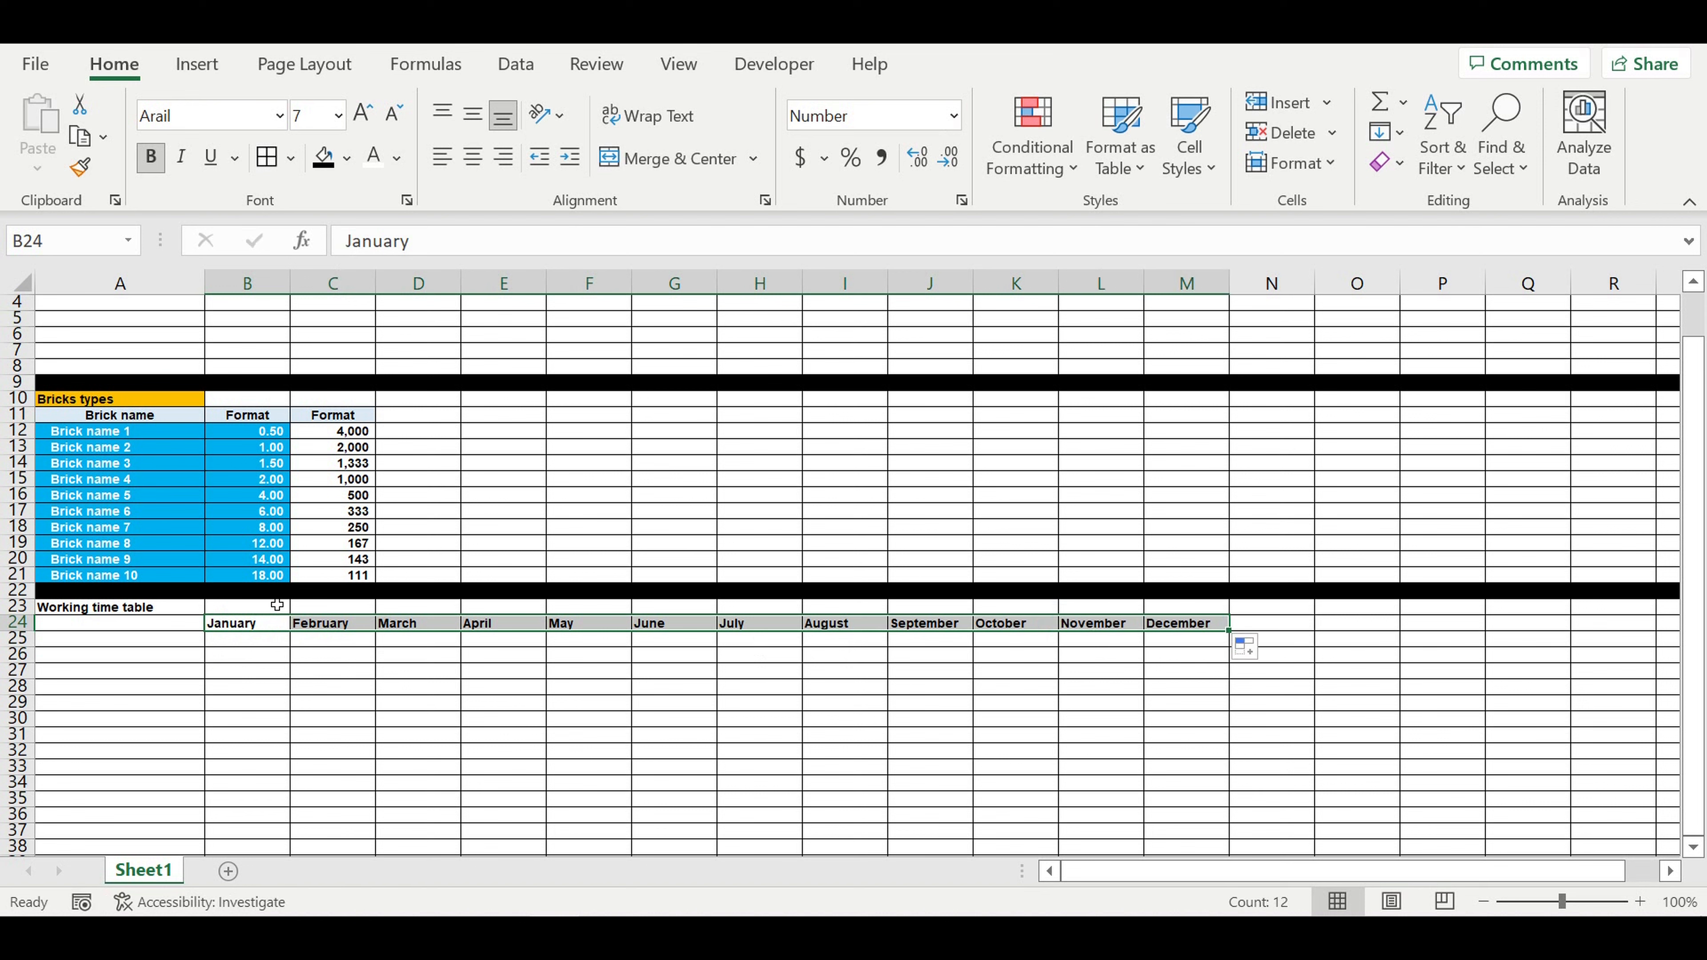
Step: Merge and center B23:M23 above the months and enter the heading "Typical year"
mouse_move(269, 609)
mouse_down()
mouse_move(1190, 609)
mouse_move(1190, 625)
mouse_move(245, 610)
mouse_up()
click(610, 164)
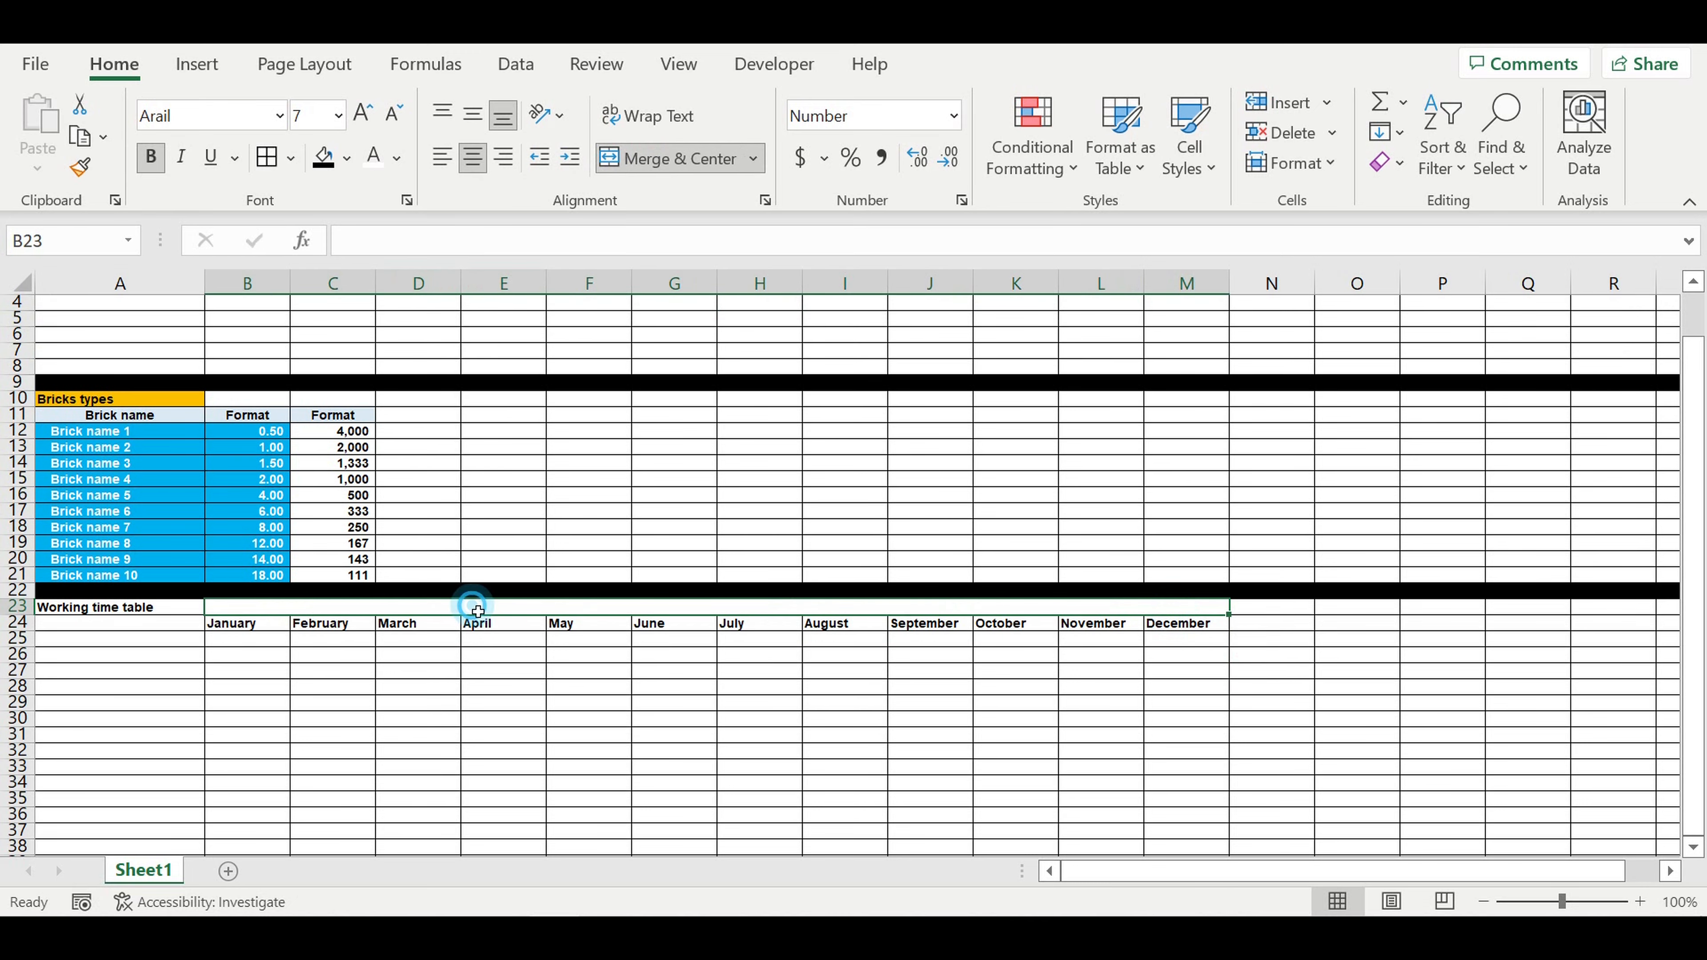
text(Typical year)
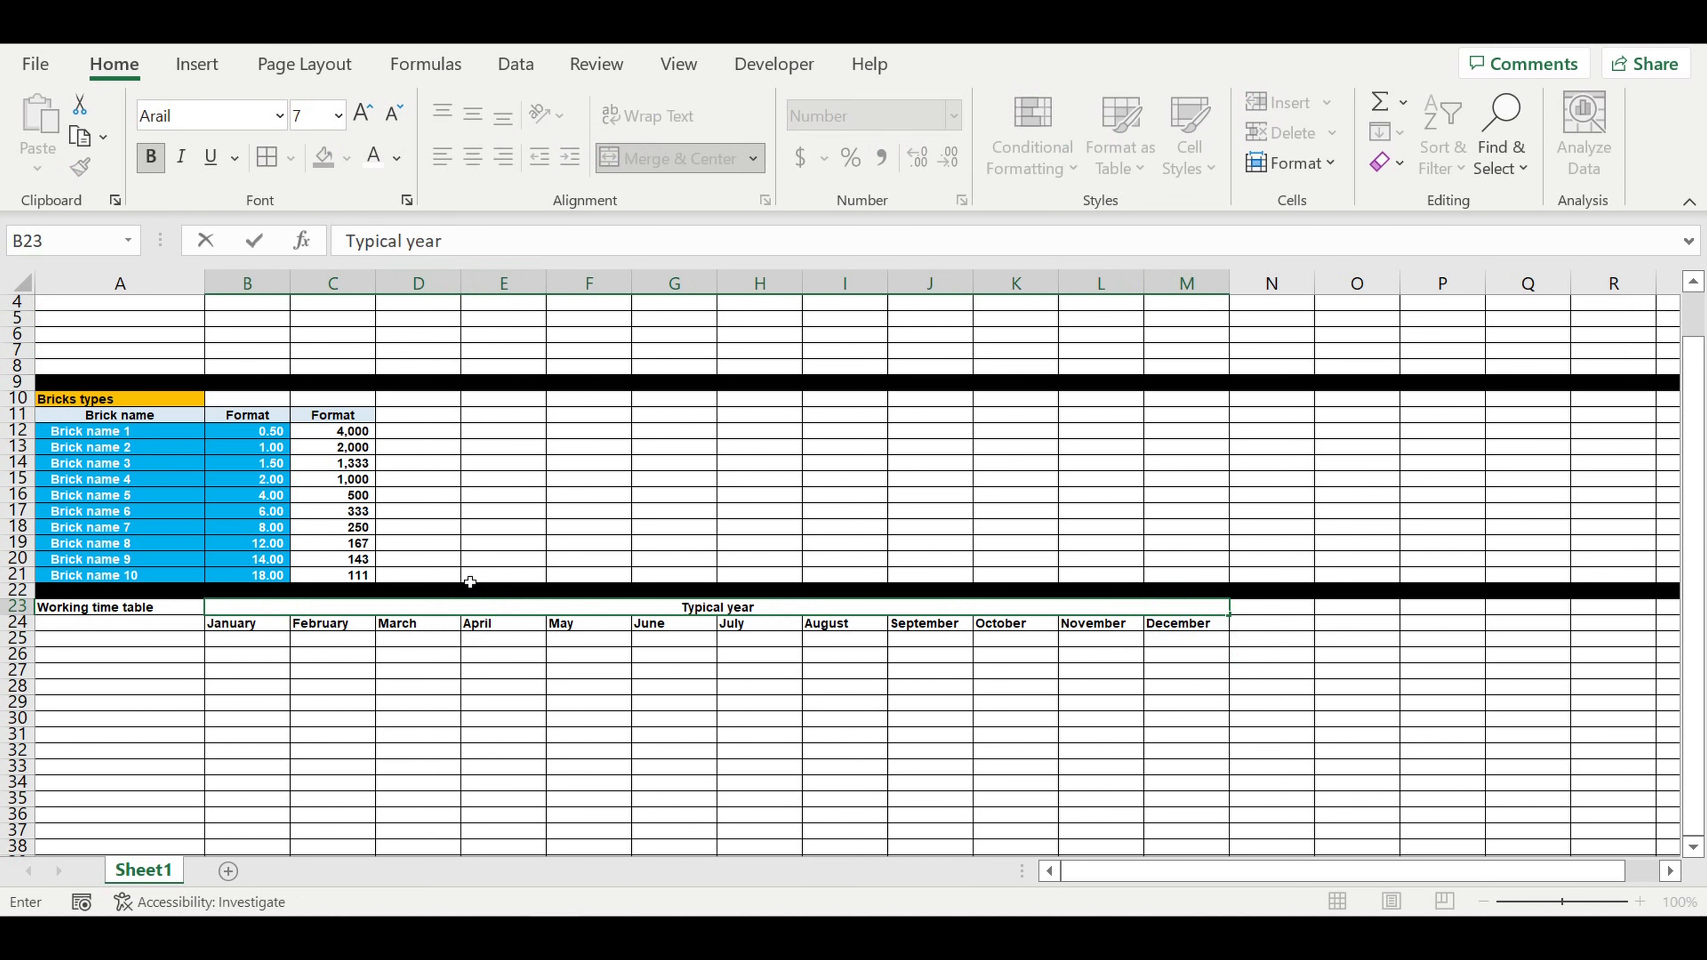
key(Return)
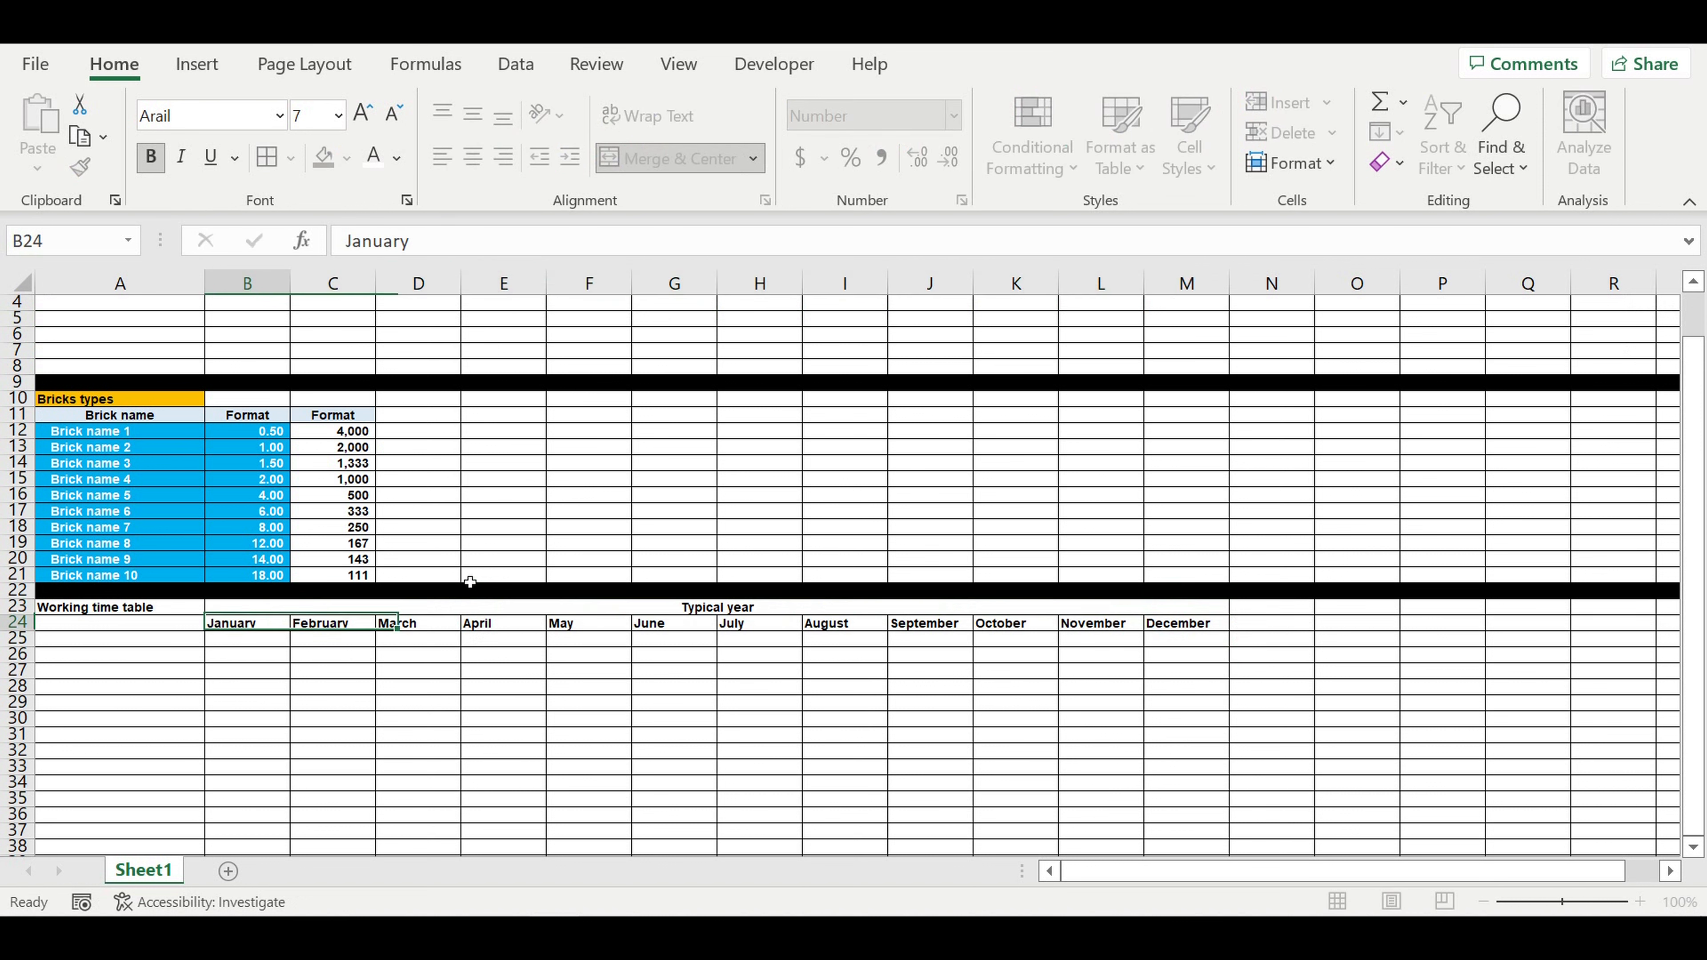
Step: Give the merged Typical year heading a light blue fill
click(675, 608)
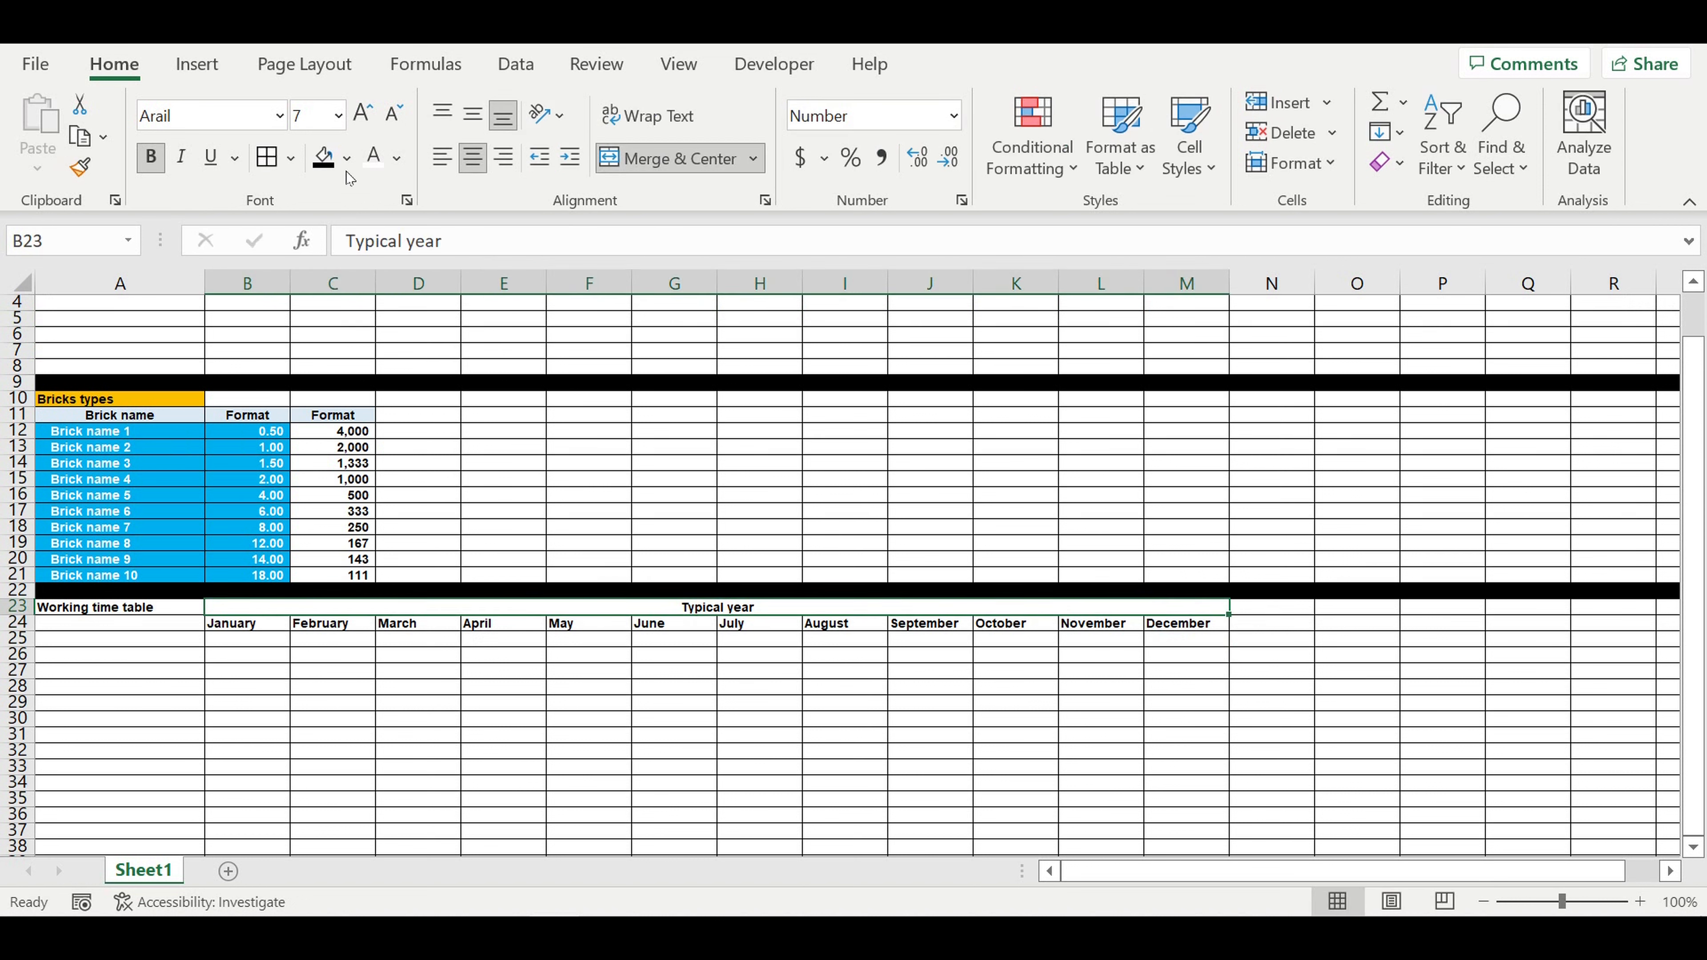
click(346, 158)
click(510, 276)
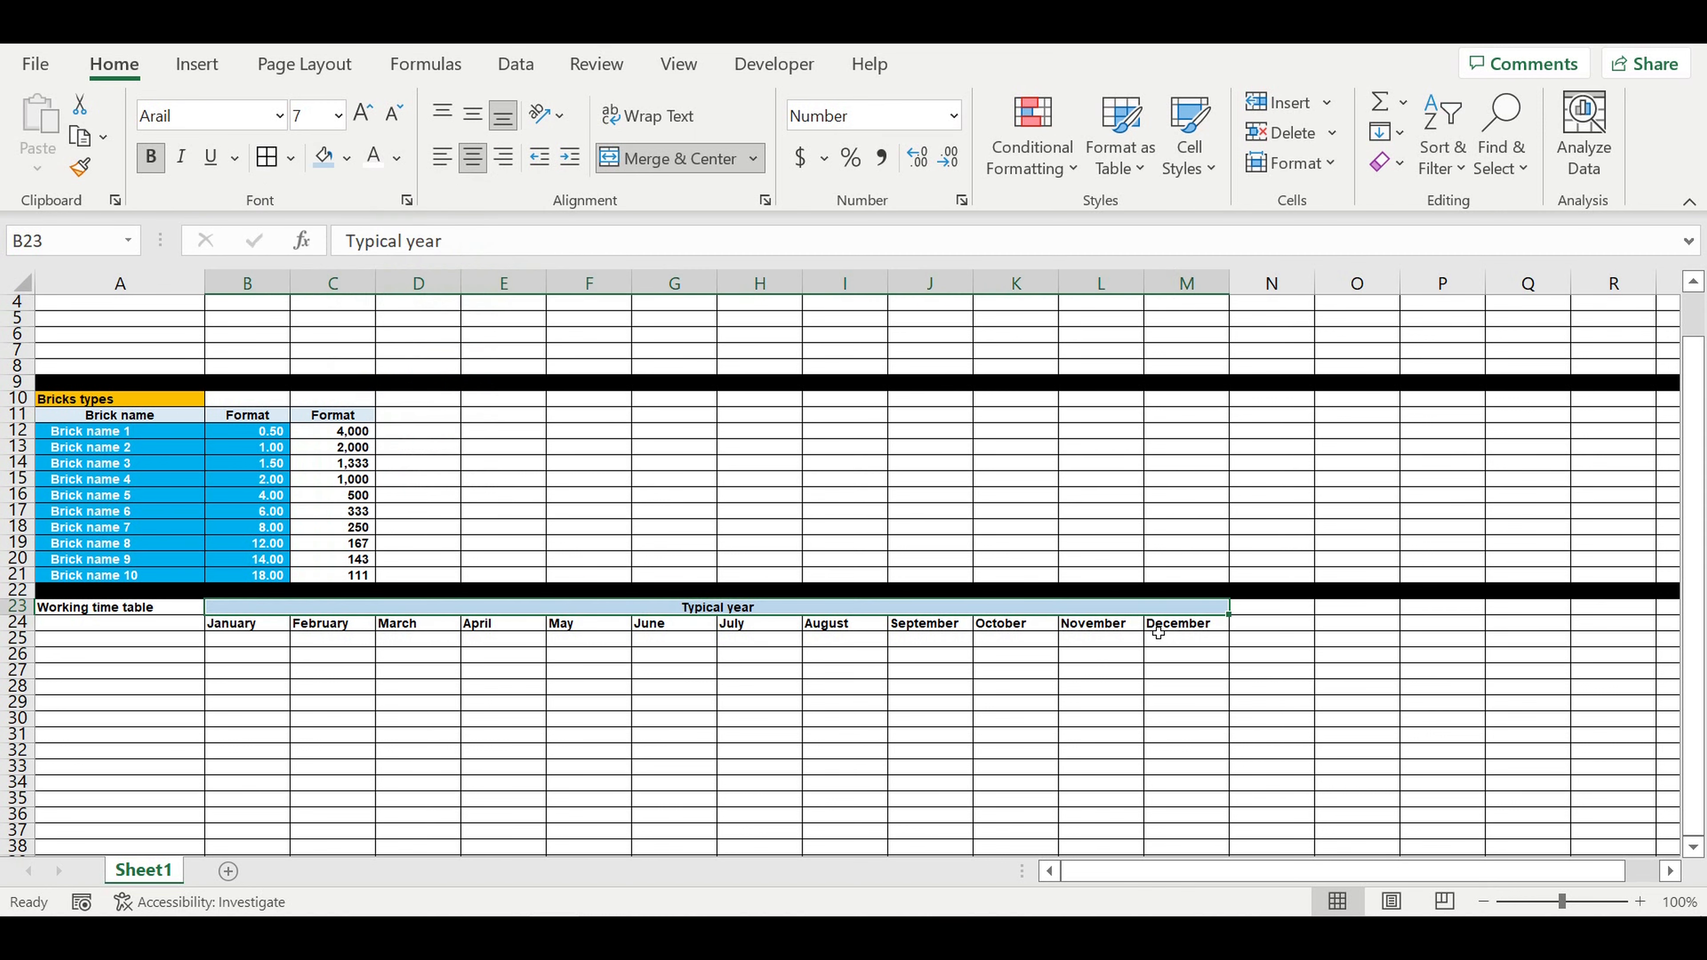
Step: Center the month names in B24:M24 and give them a pale blue fill
drag(1200, 627, 225, 623)
click(473, 157)
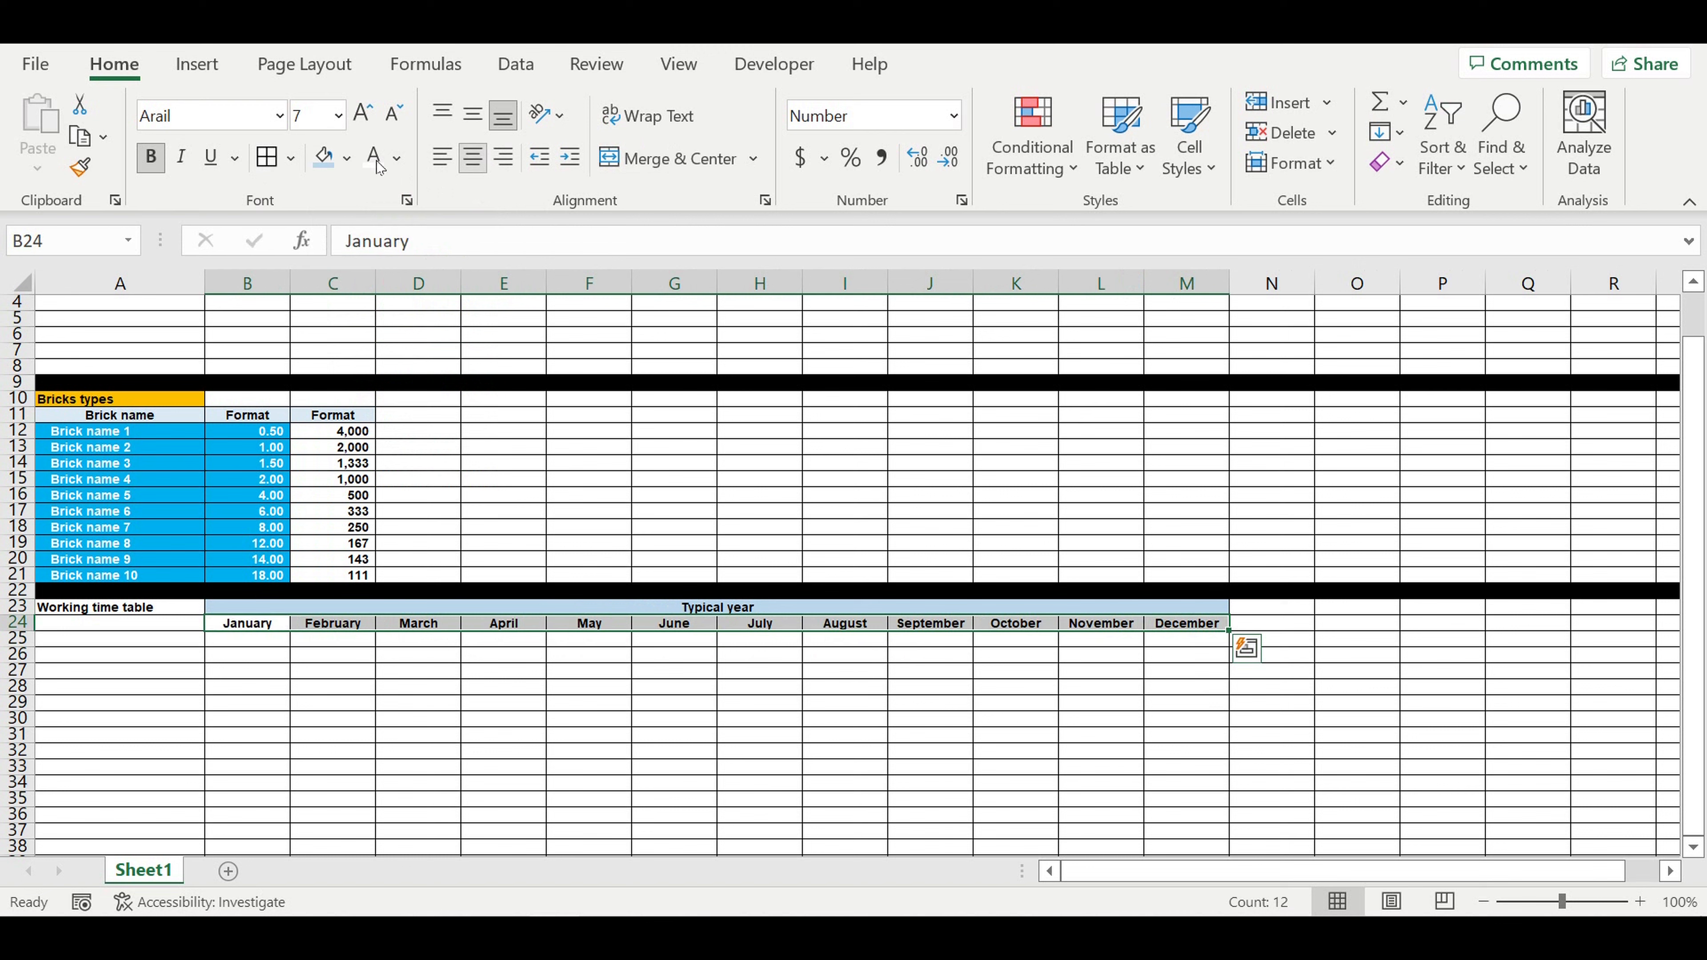
click(347, 158)
click(508, 275)
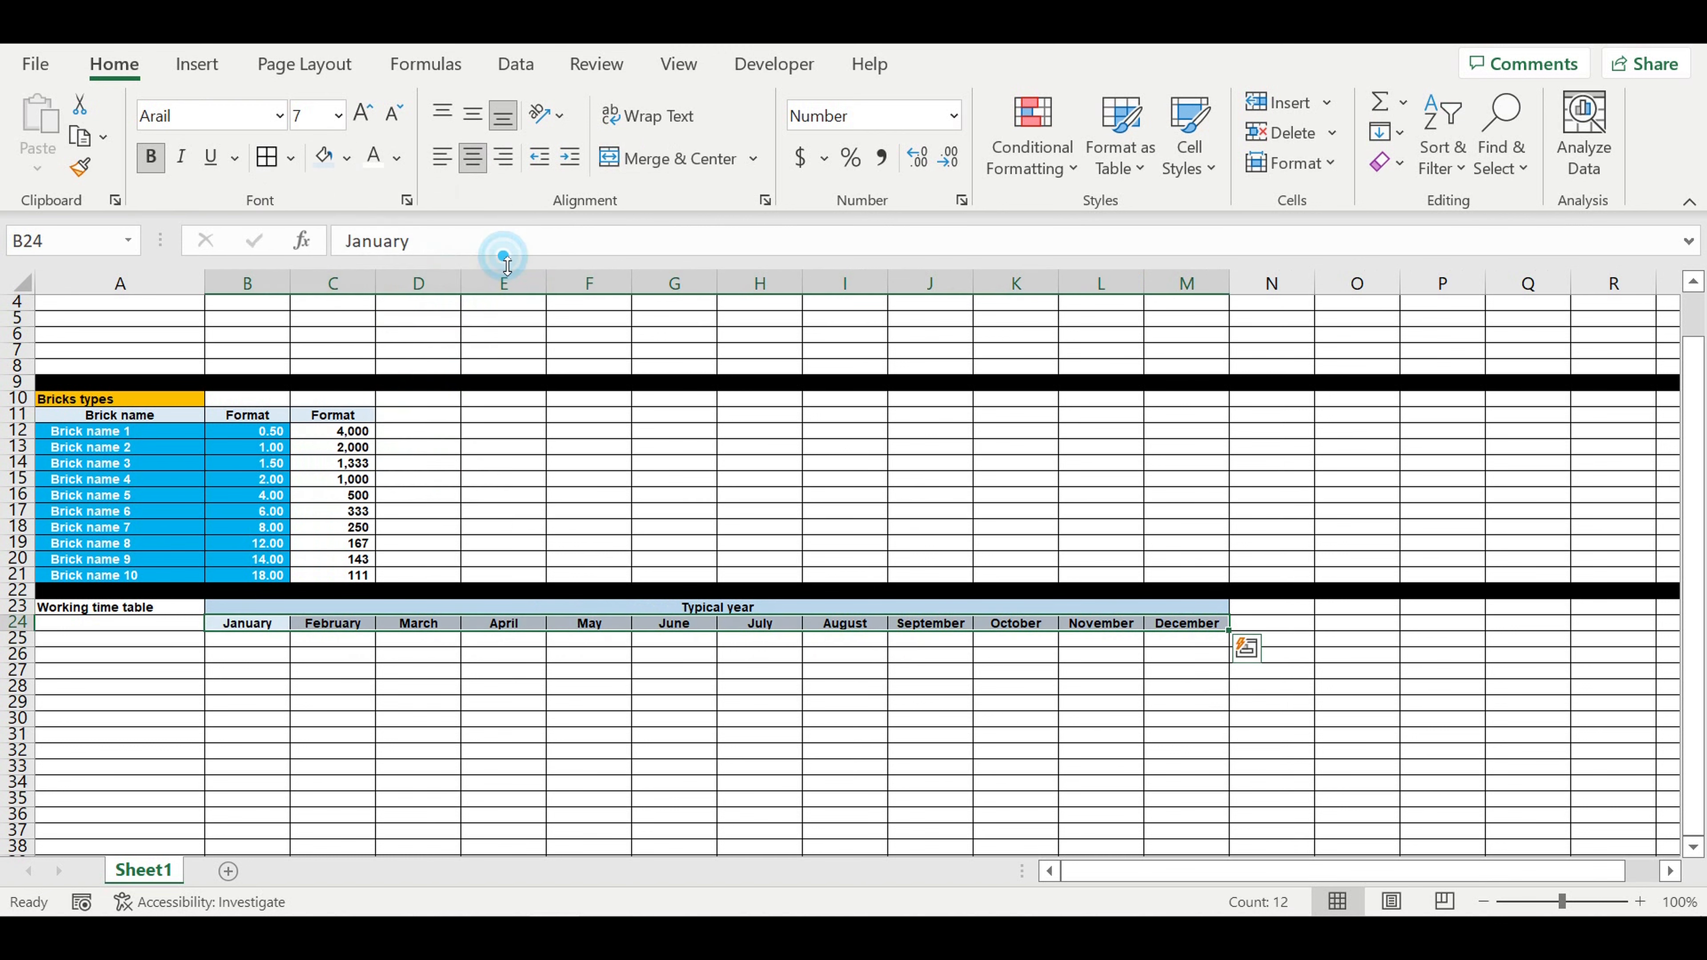
click(439, 673)
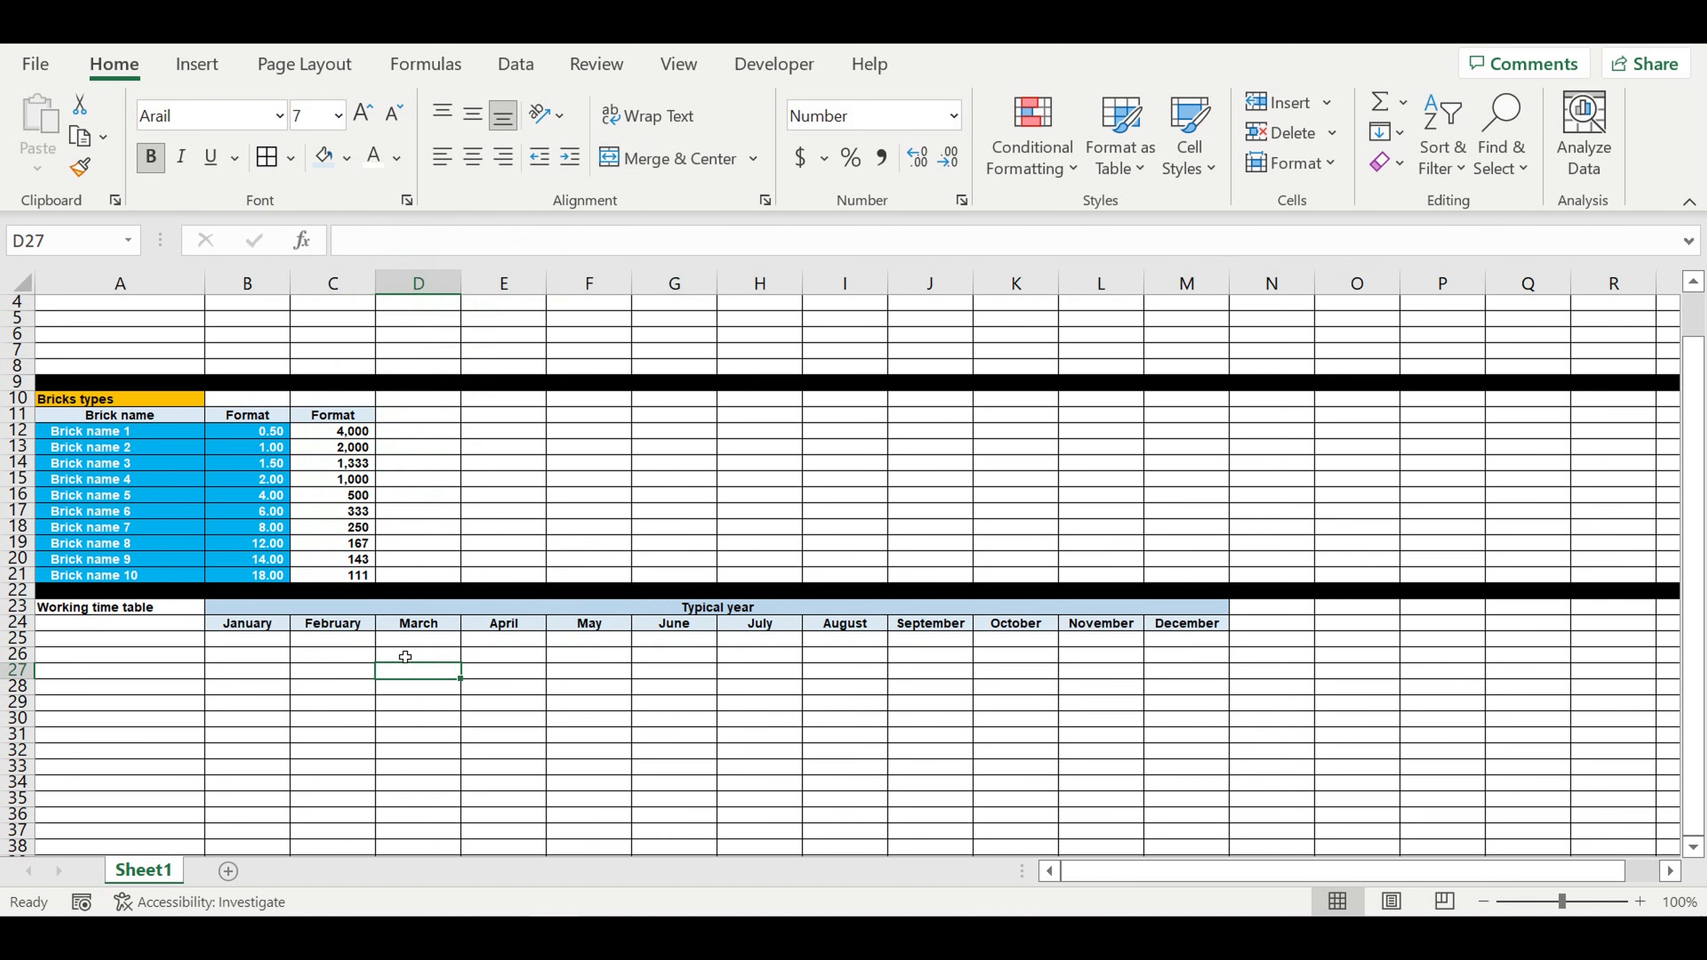
Step: Enter the column heading "Parameter" in A24, beside the January heading
click(253, 681)
click(141, 607)
click(158, 624)
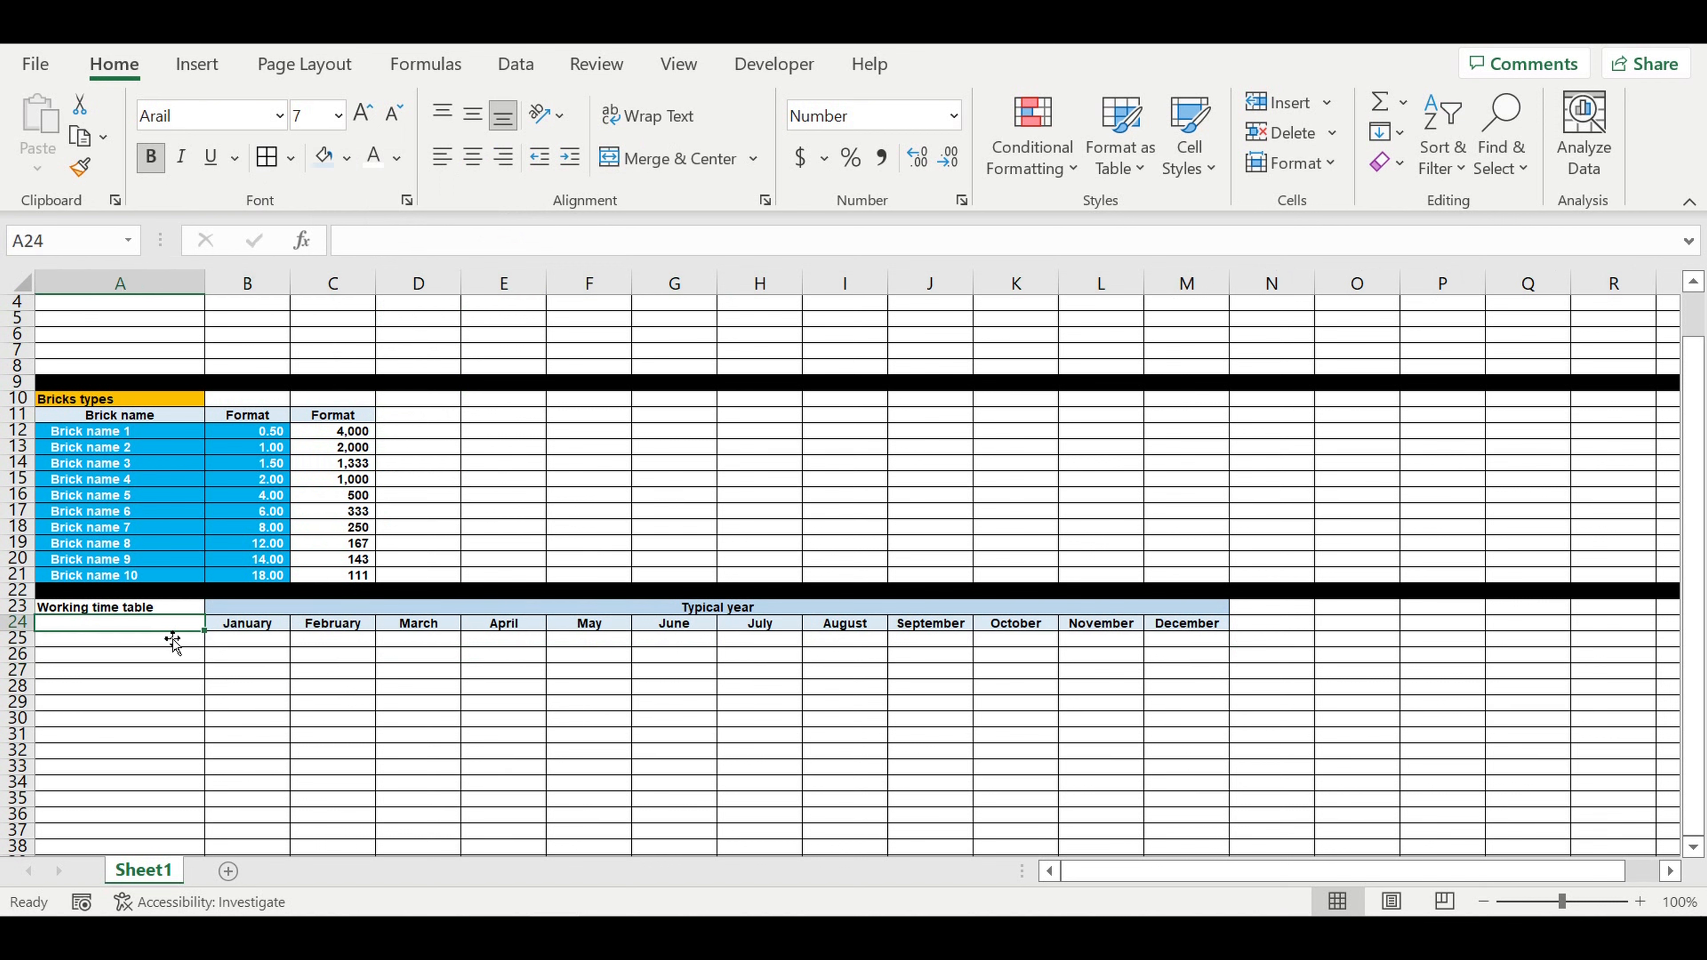
click(226, 676)
click(176, 627)
text(Parameter)
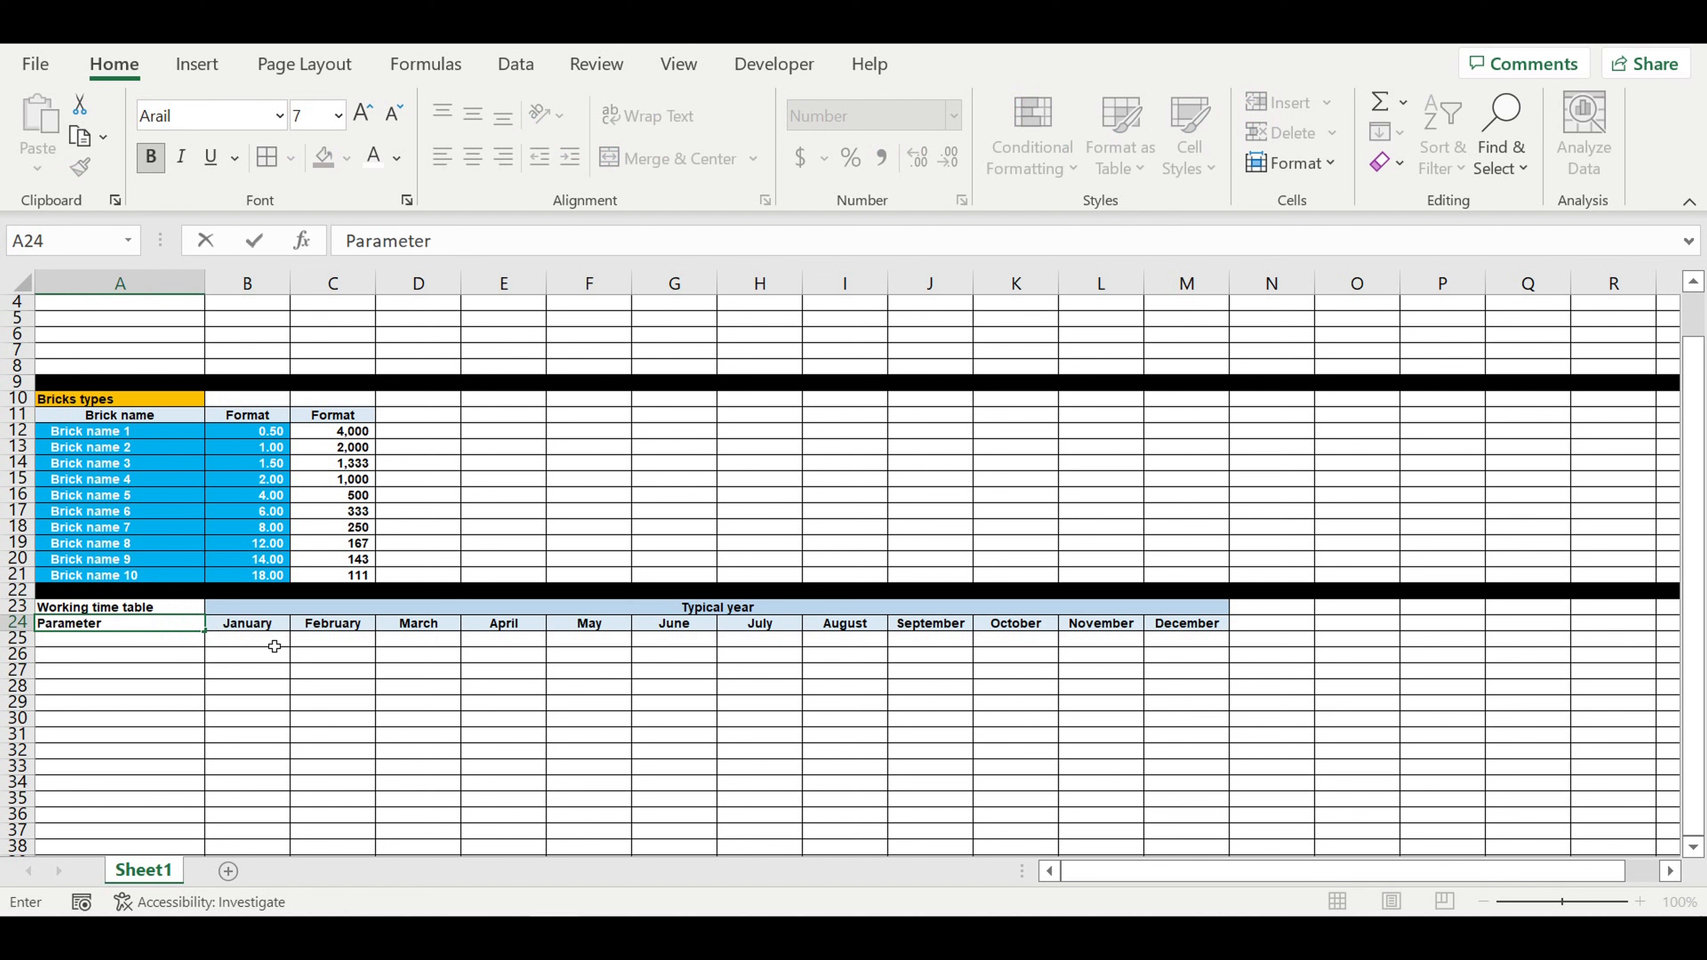
click(104, 686)
Step: Give the Working time table heading in A23 a purple fill and white text
click(145, 608)
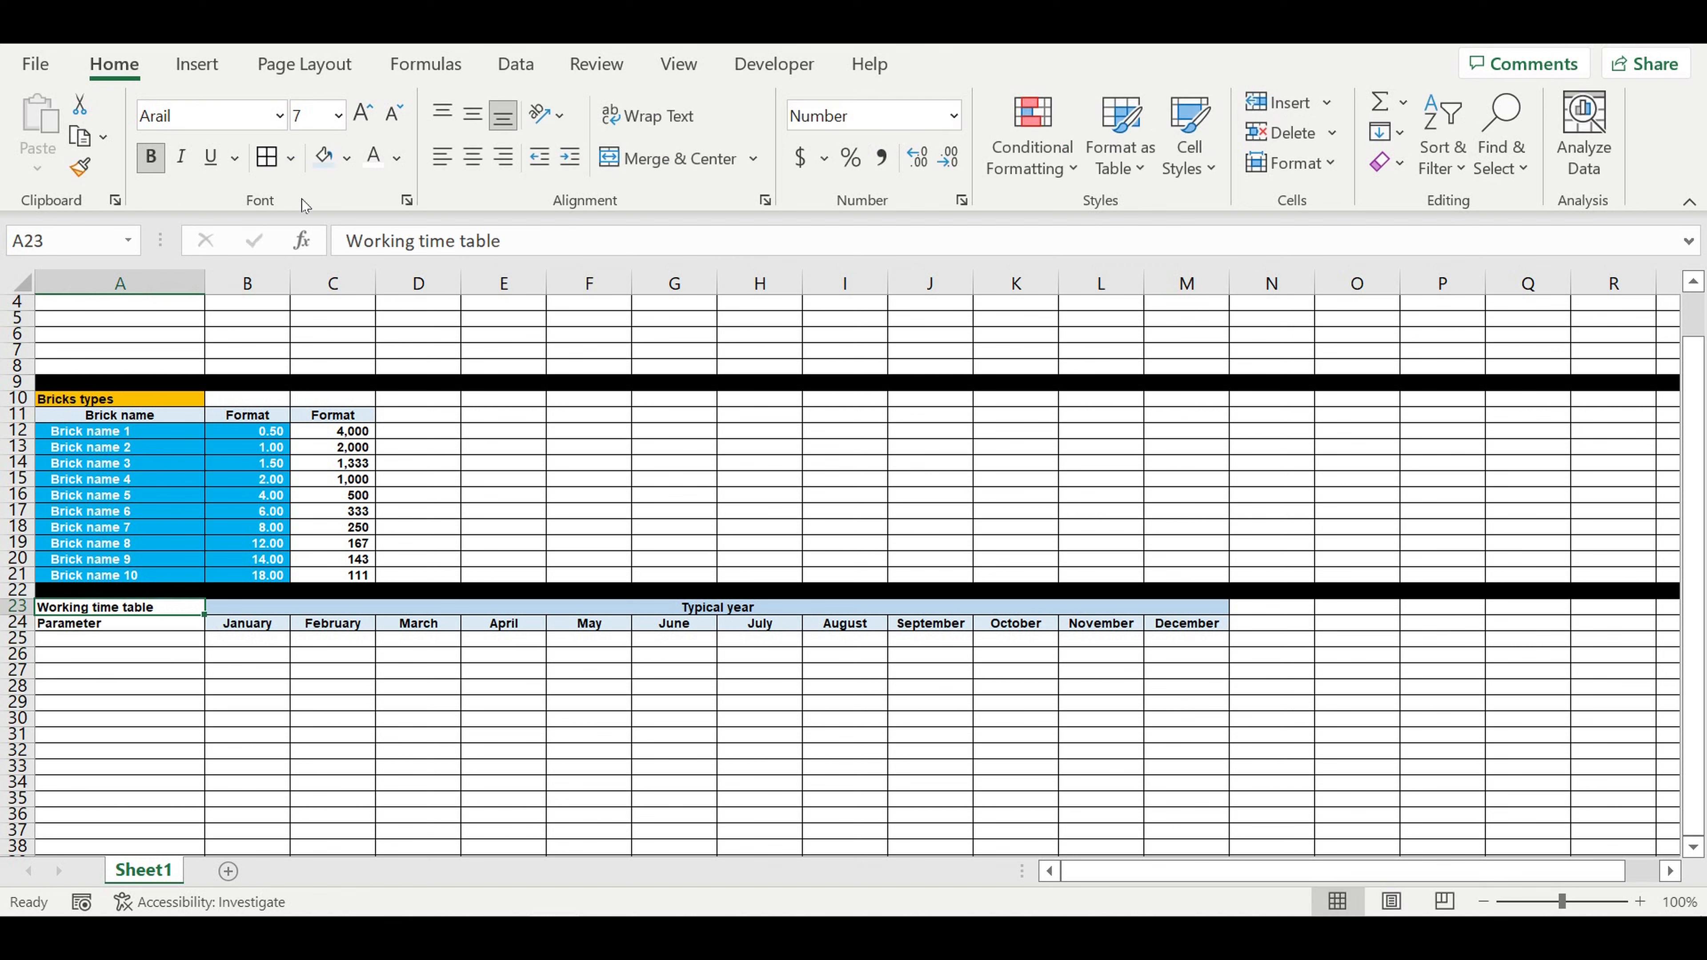
click(347, 158)
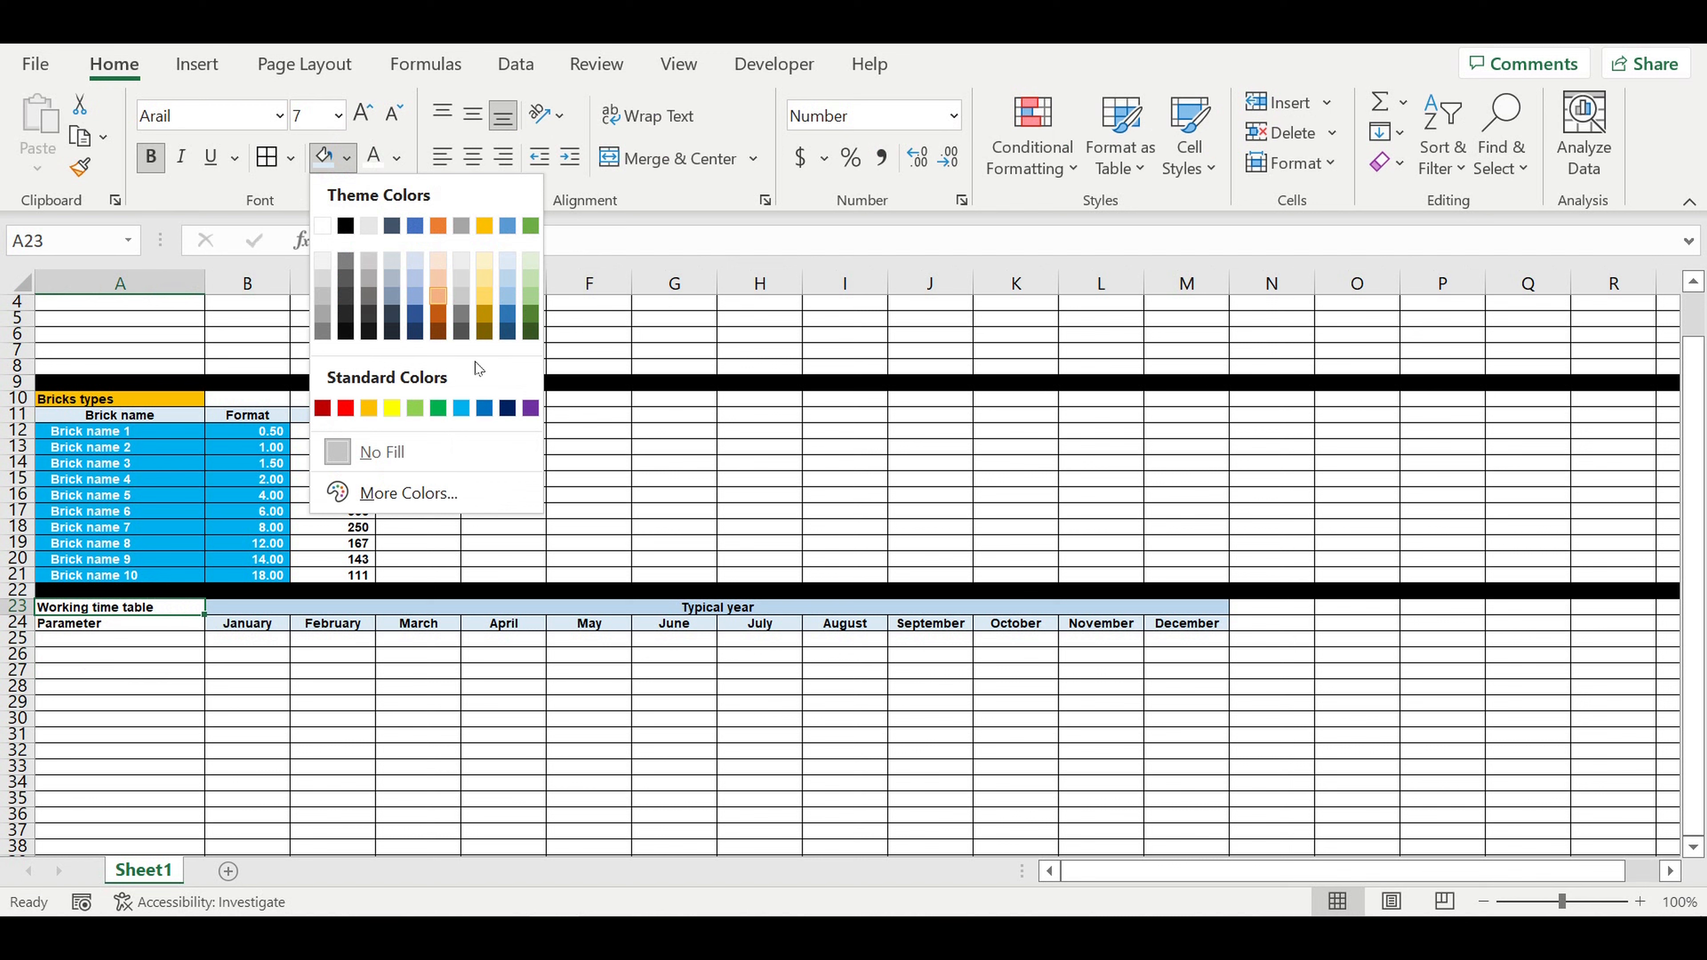
click(530, 408)
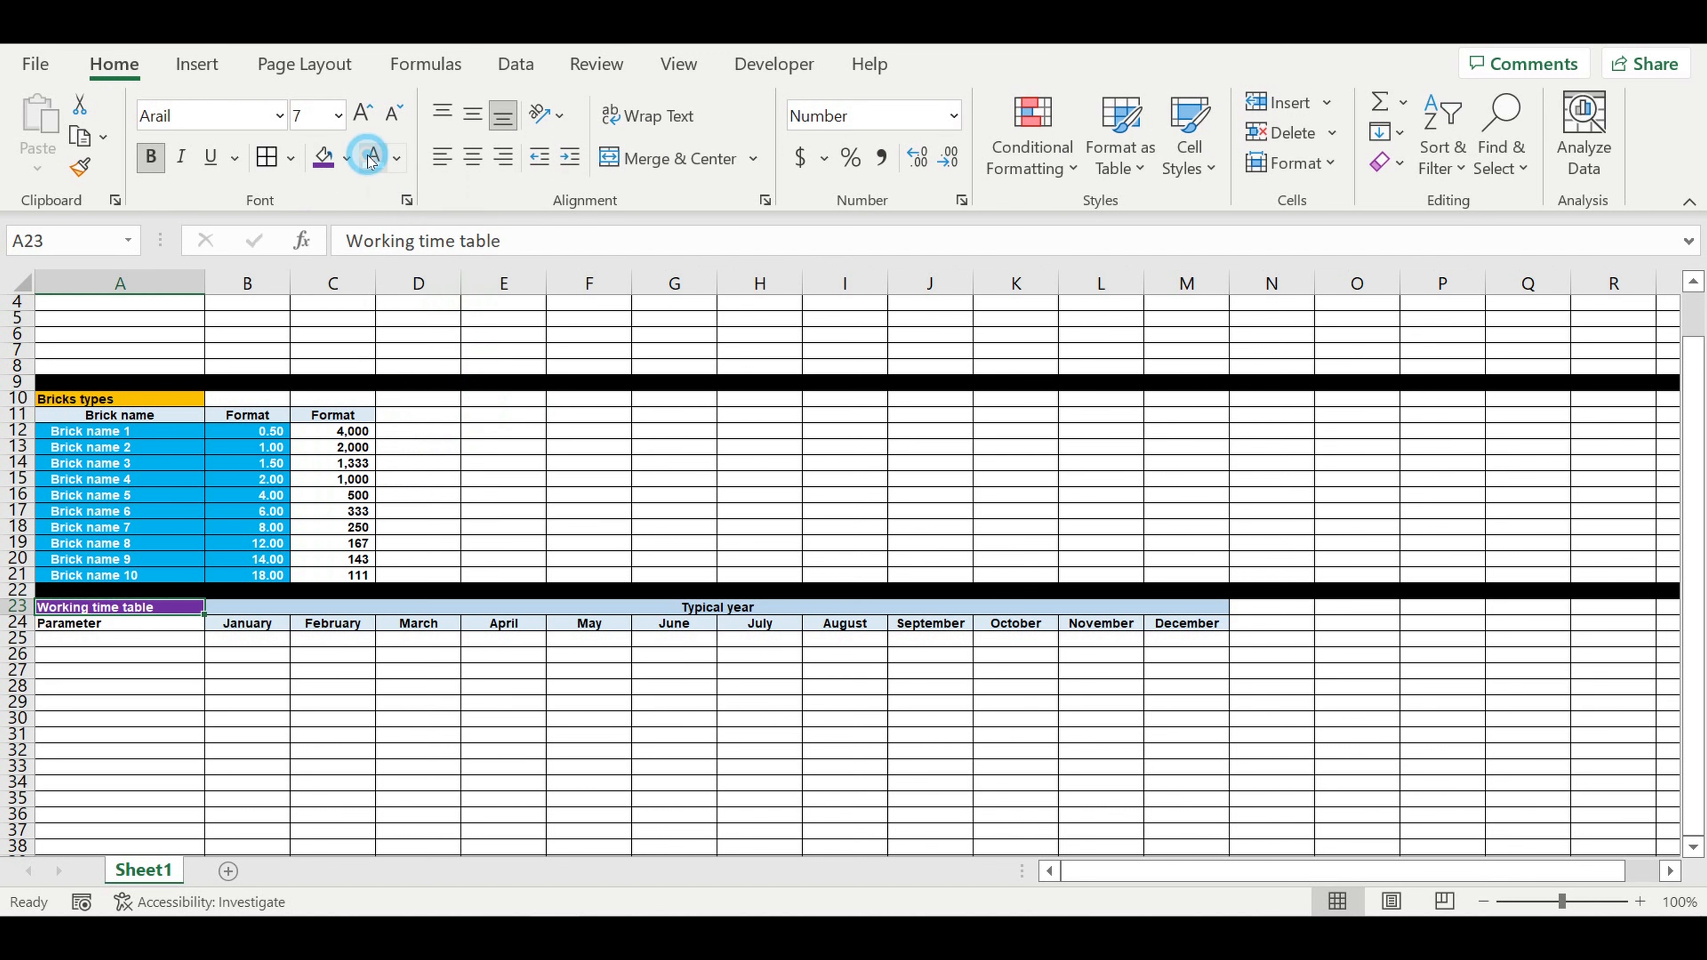
click(92, 719)
Step: Center the Parameter heading in A24 and give it the same pale blue fill as the month names
click(92, 622)
click(473, 156)
click(347, 158)
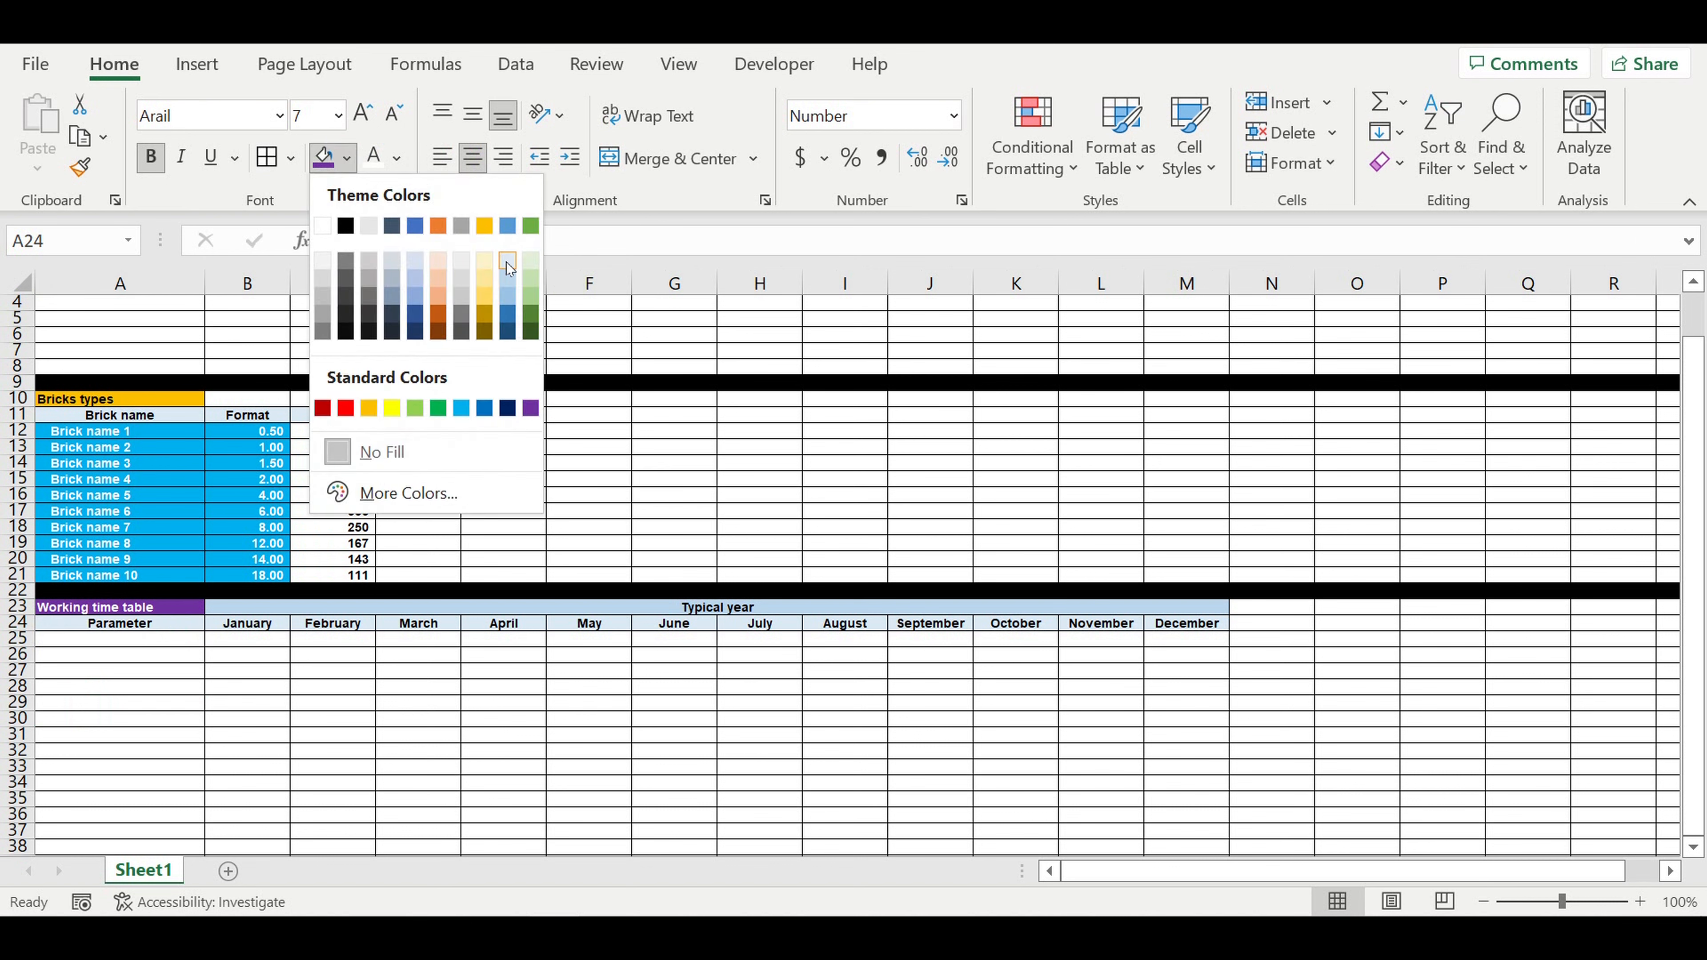
click(507, 264)
click(280, 700)
Step: Enter the row label "Amount of working days" in A25 under Parameter
click(162, 638)
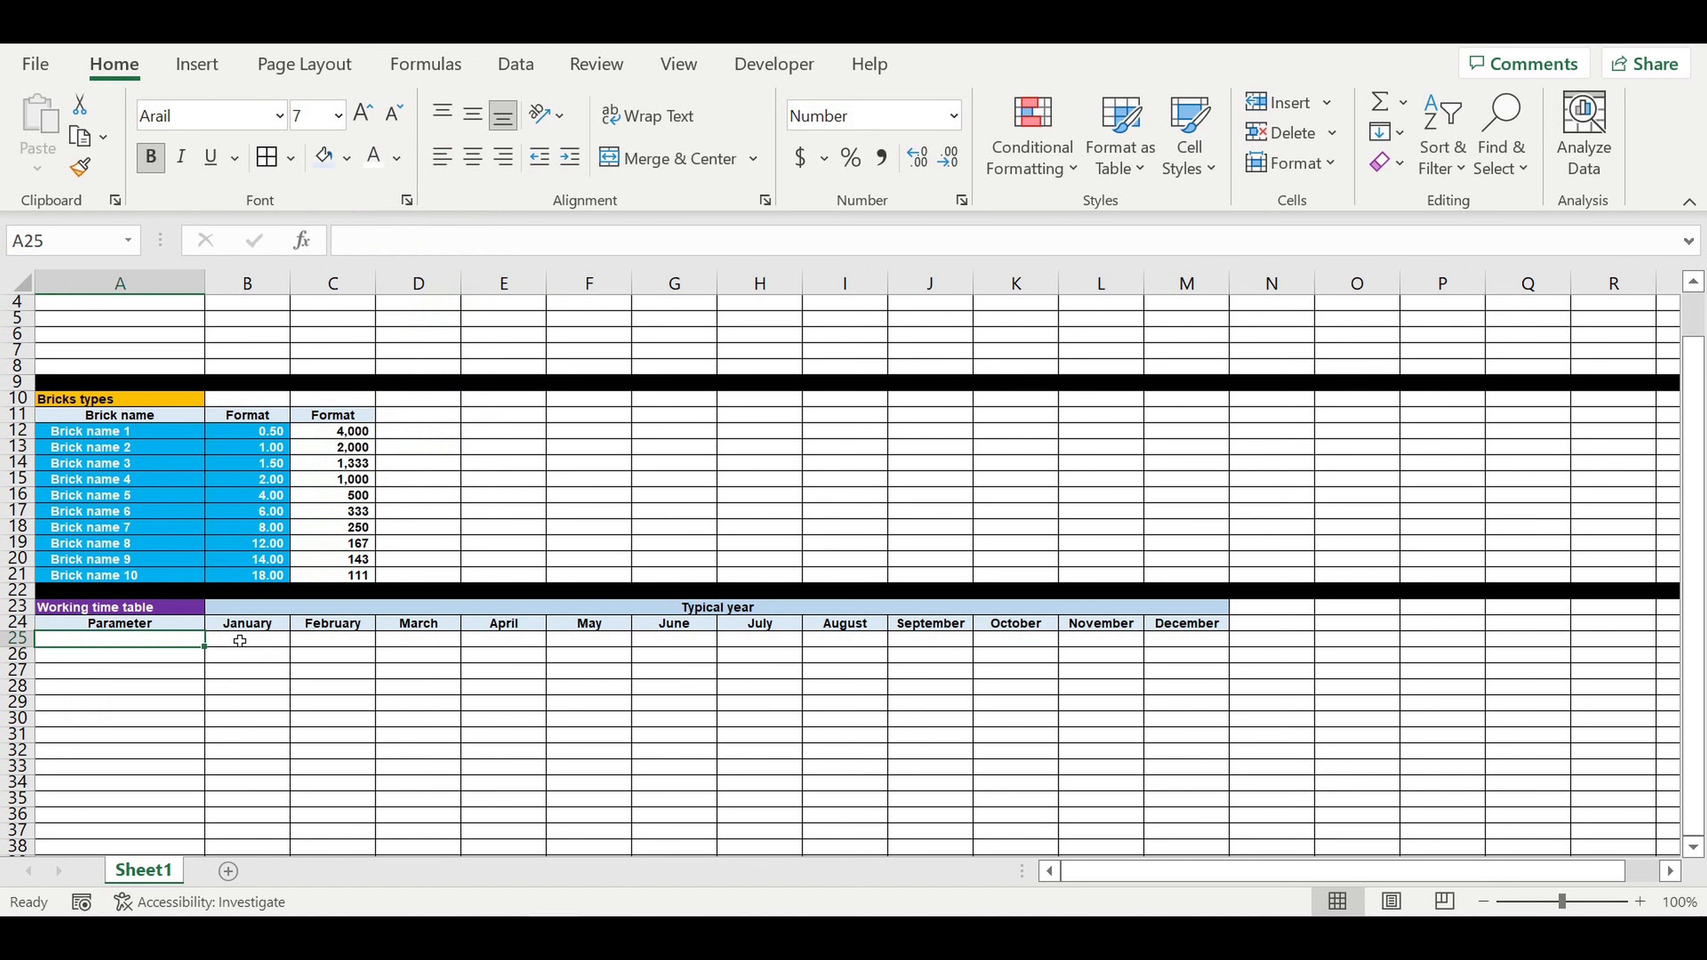
text(Amount of working days)
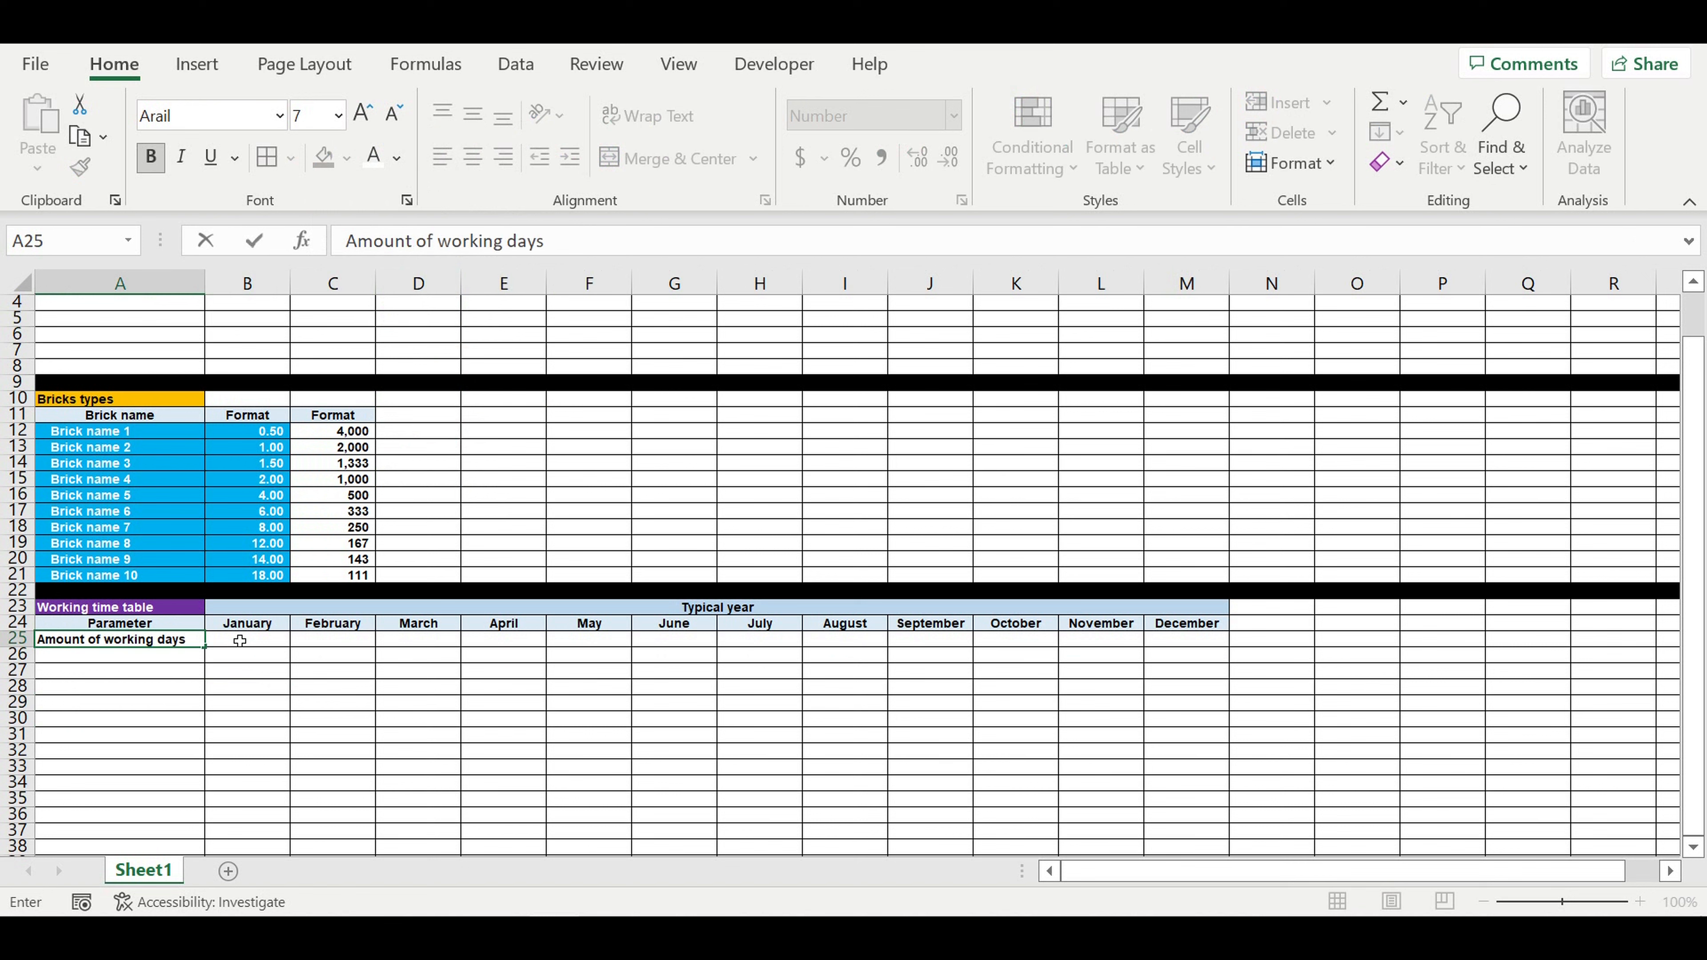
key(Return)
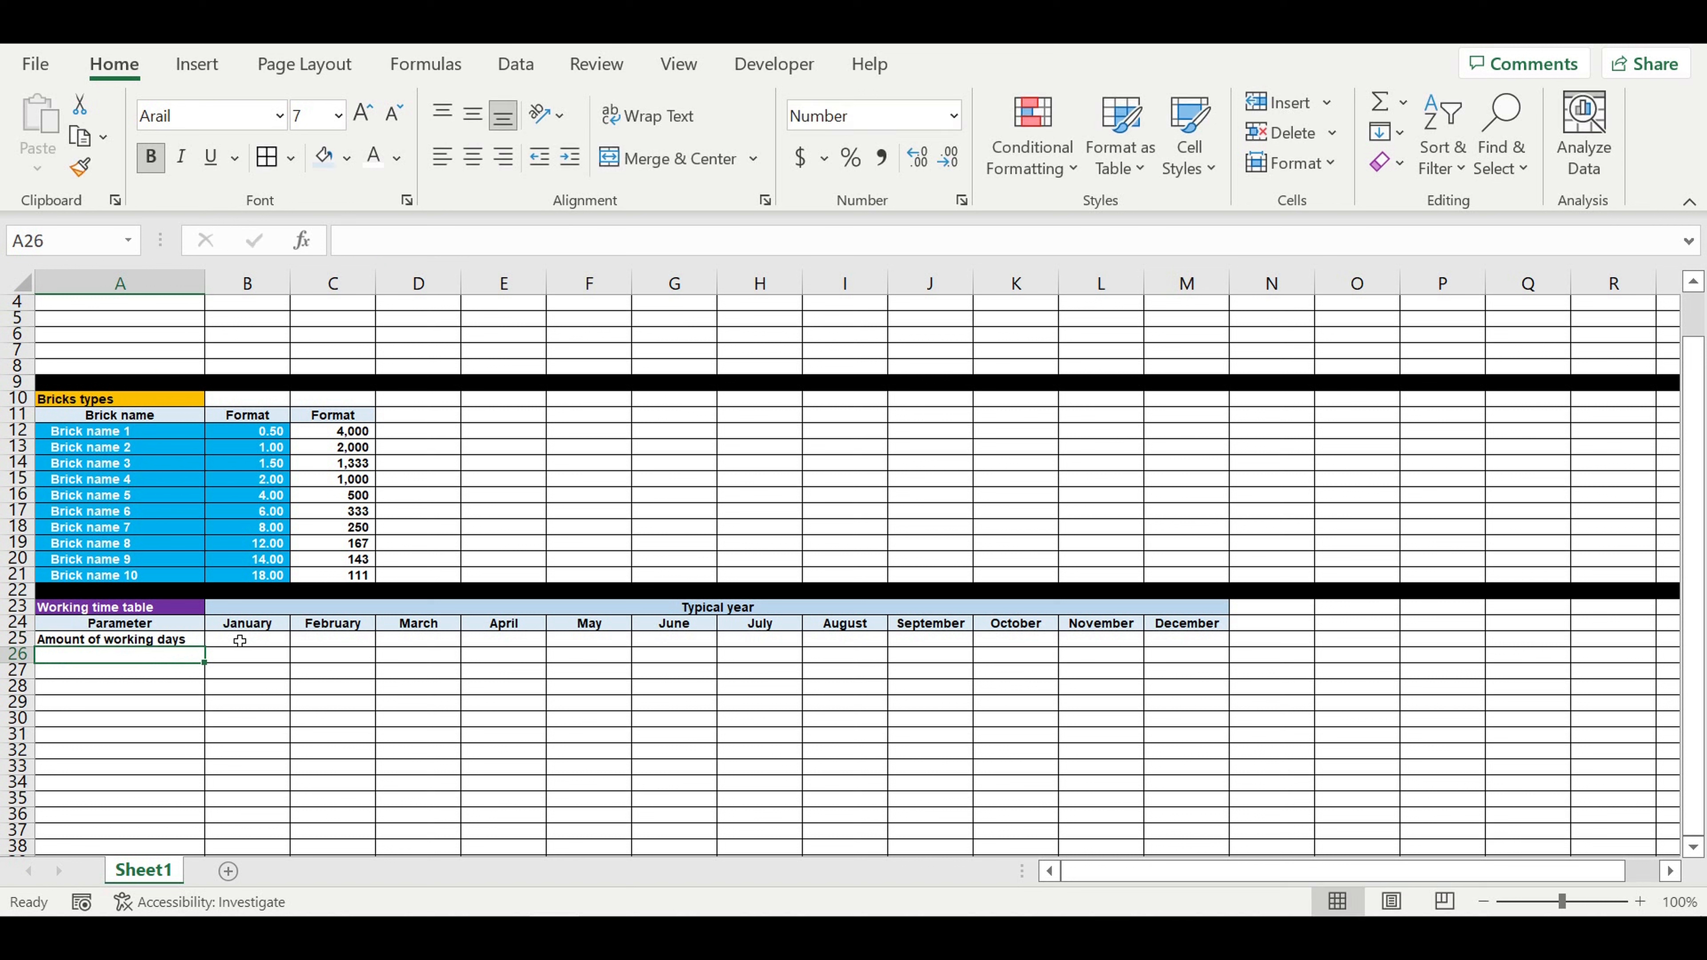
Step: Enter 22 working days for January in B25 and copy the value across to December in M25
click(240, 642)
text(22)
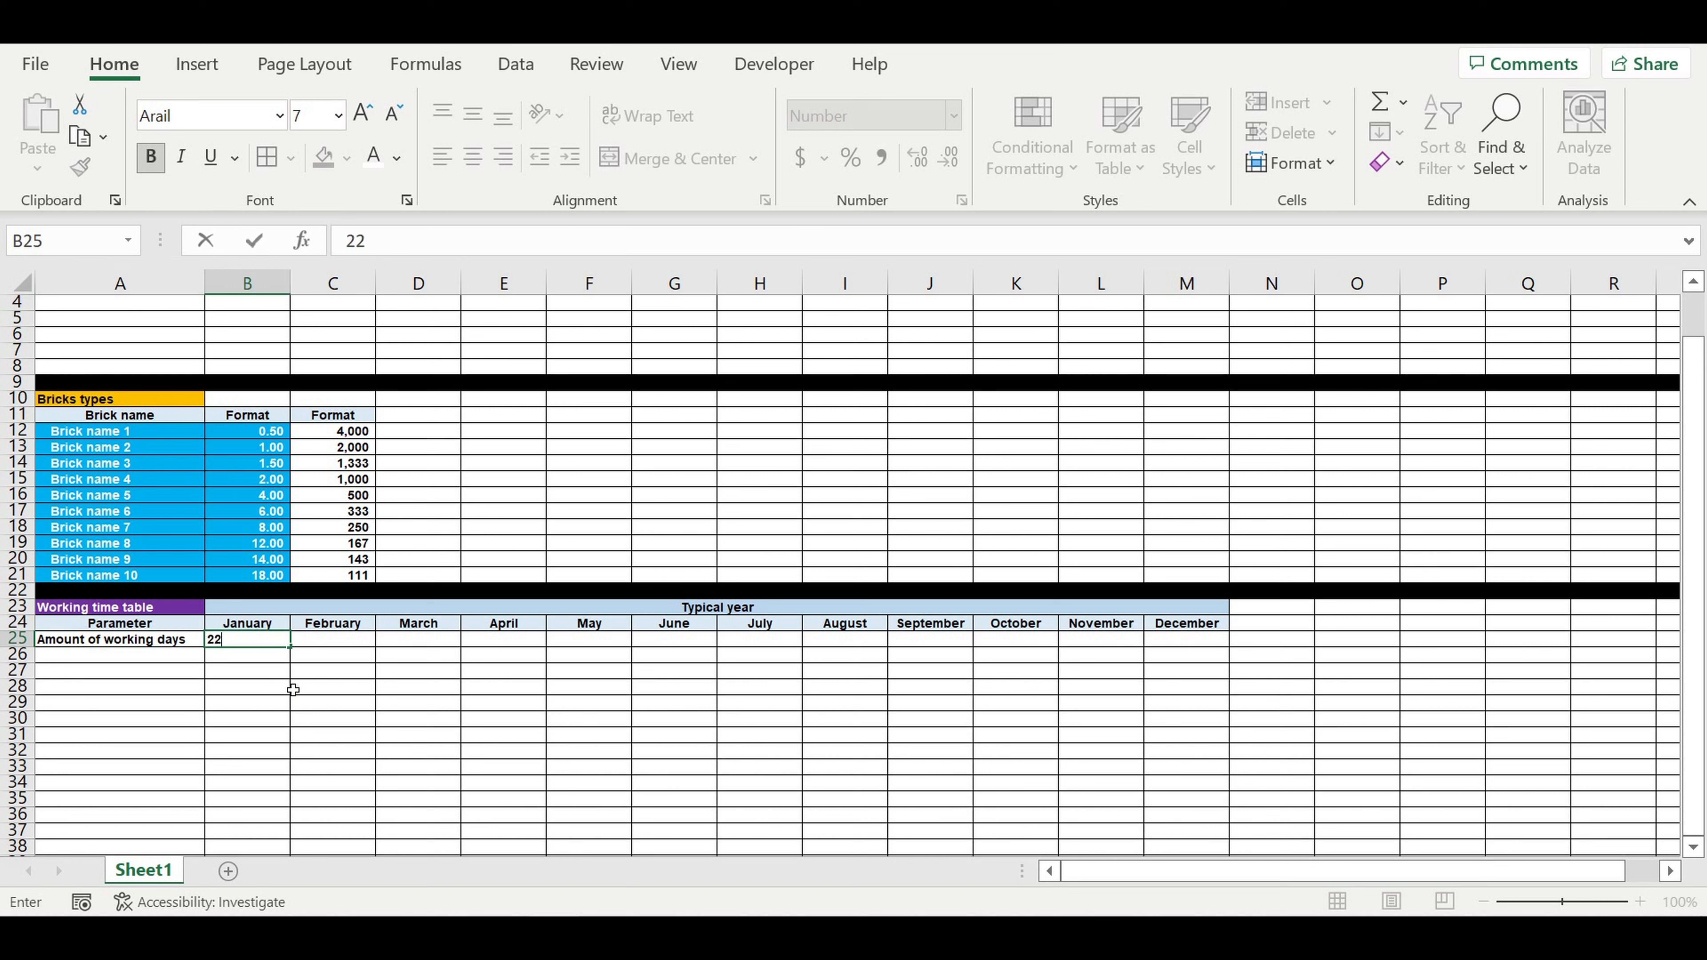
key(Return)
click(262, 643)
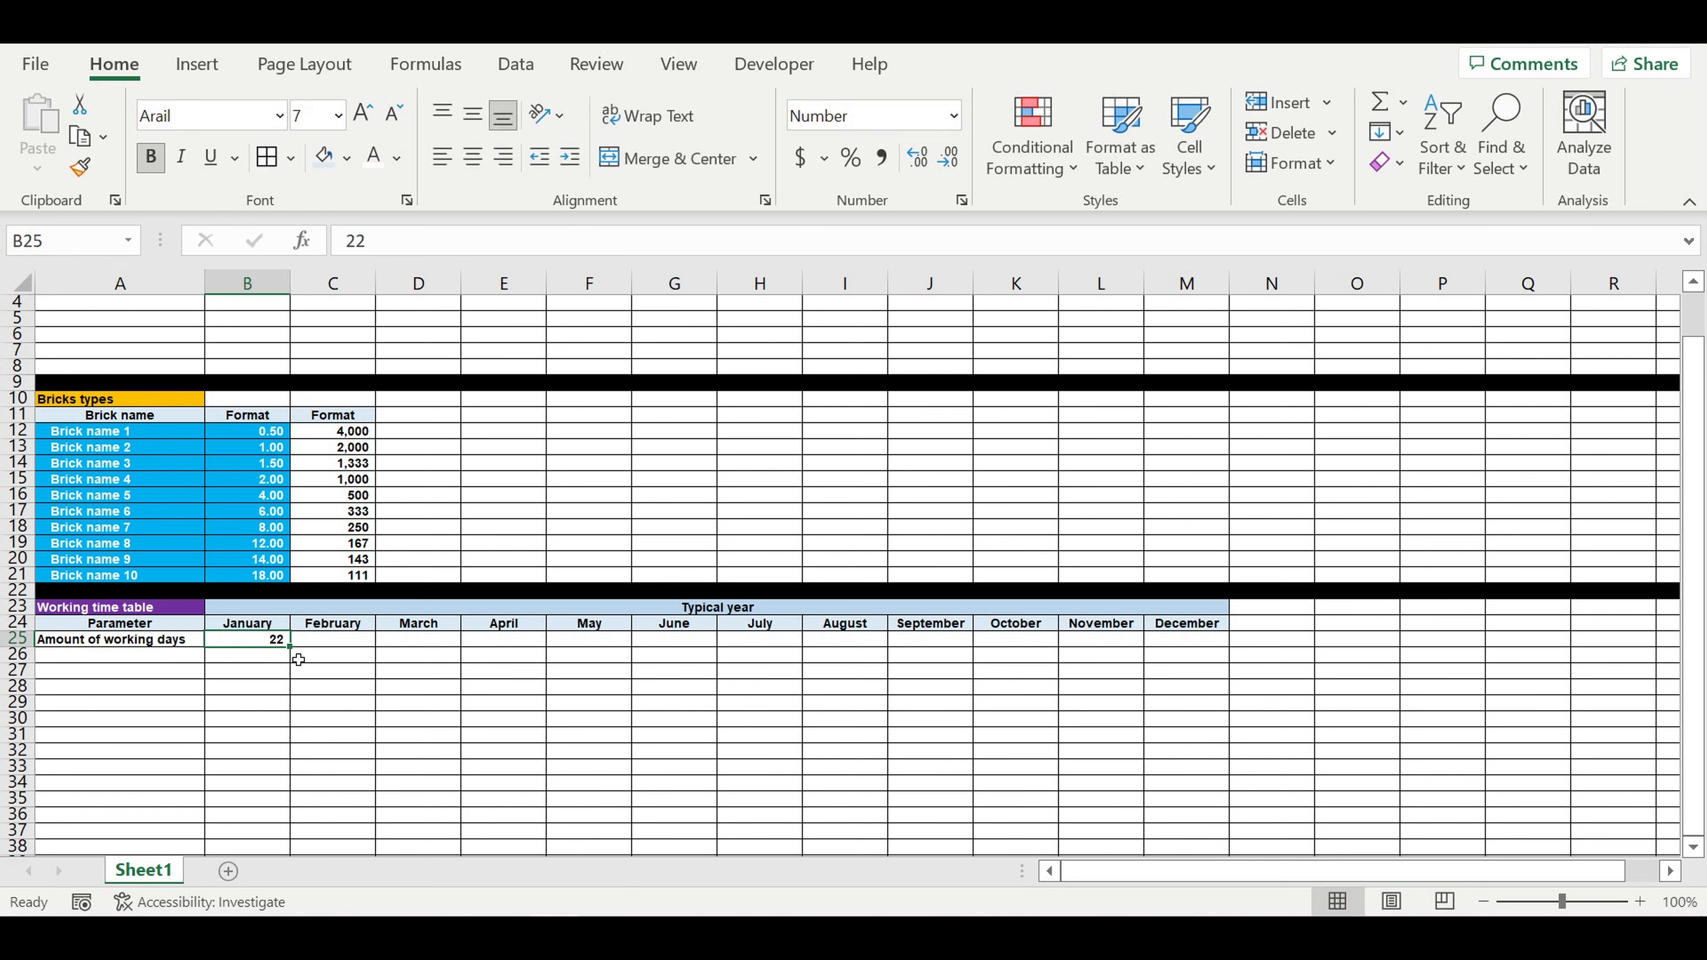
drag(290, 647, 1205, 684)
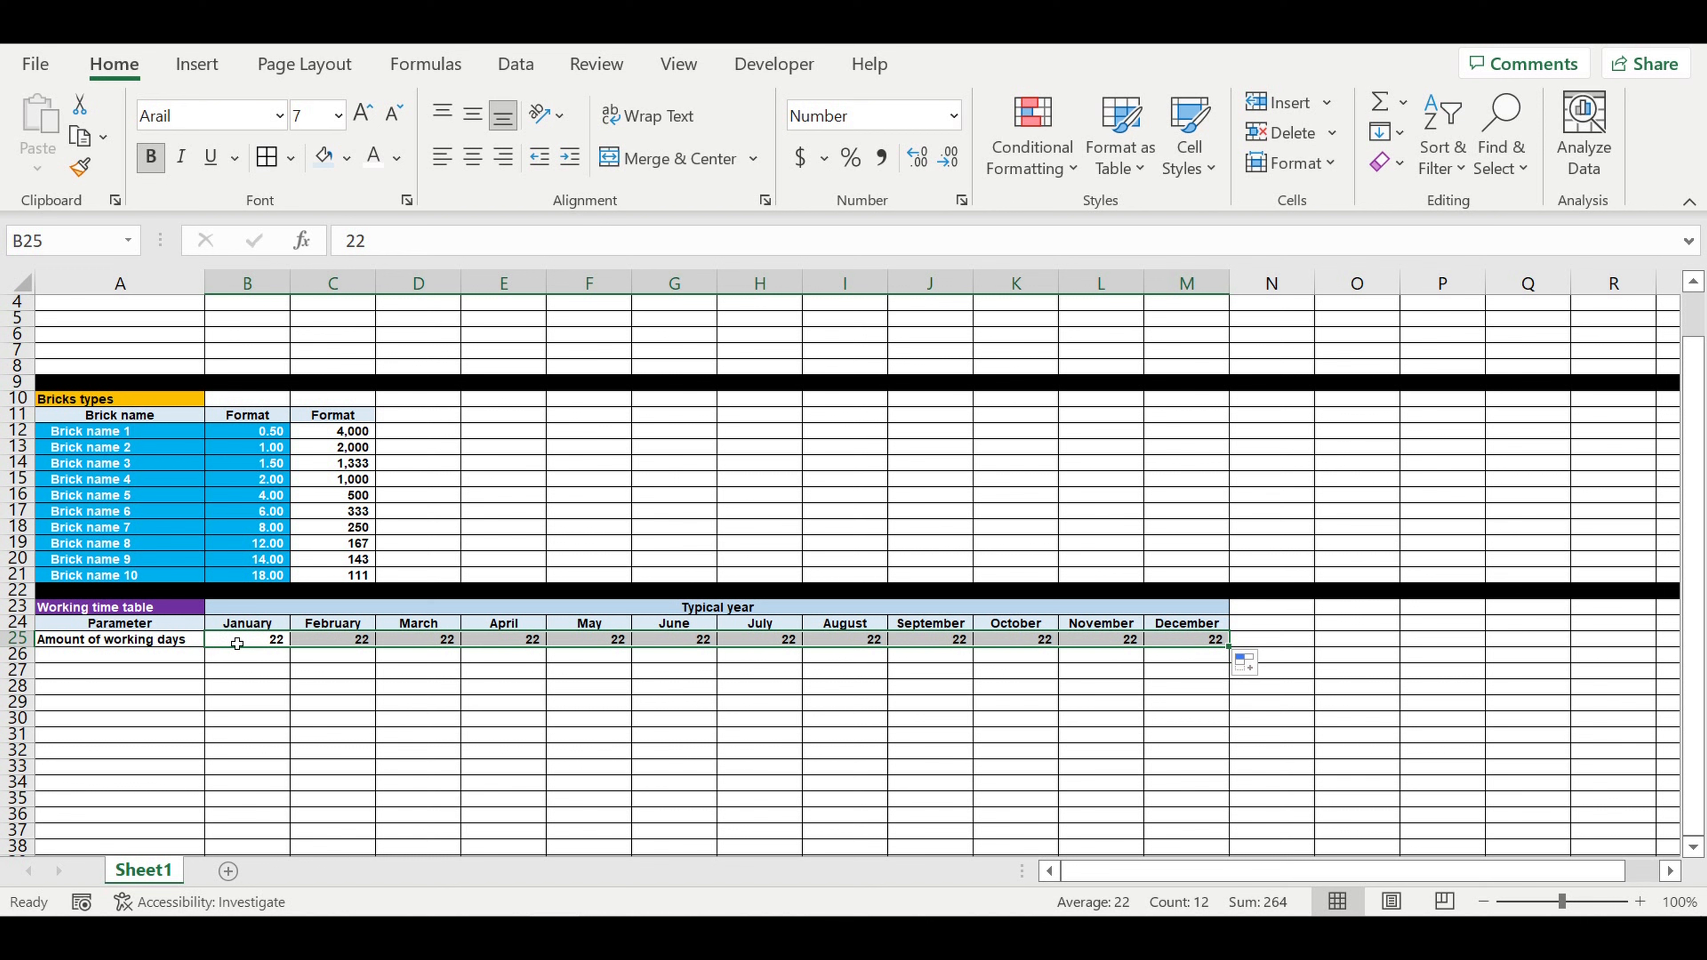
Step: Format the working days in B25:M25 with white text and a bright light blue fill
drag(237, 644, 1179, 647)
click(374, 156)
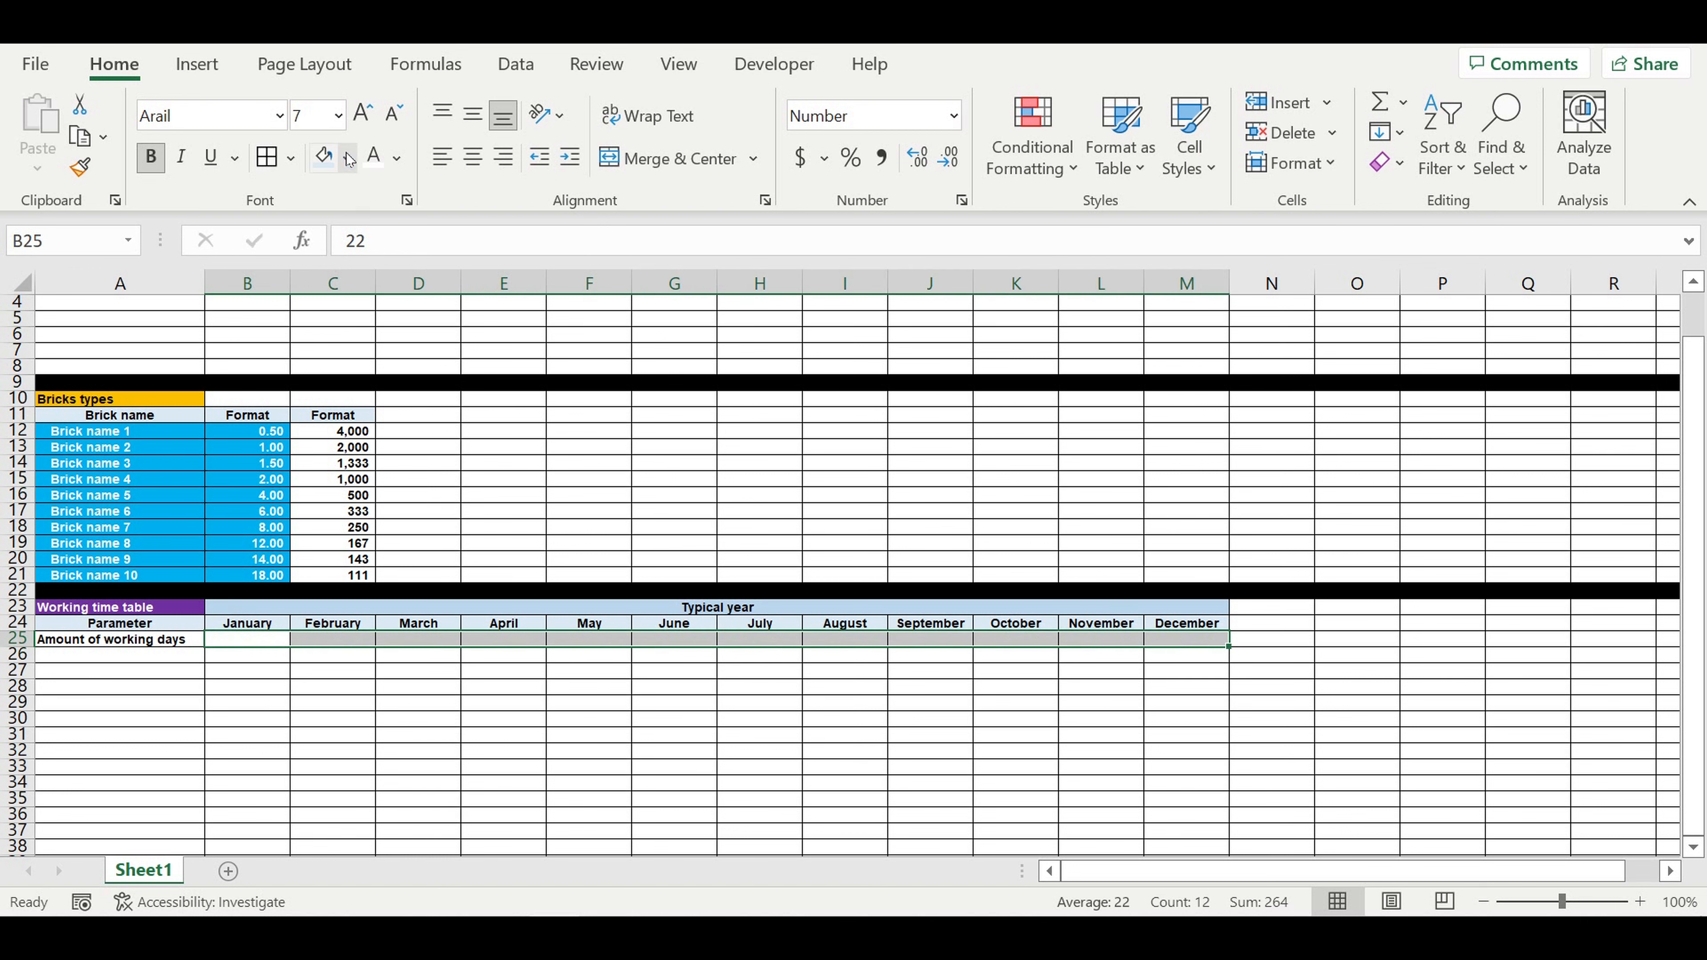
click(345, 160)
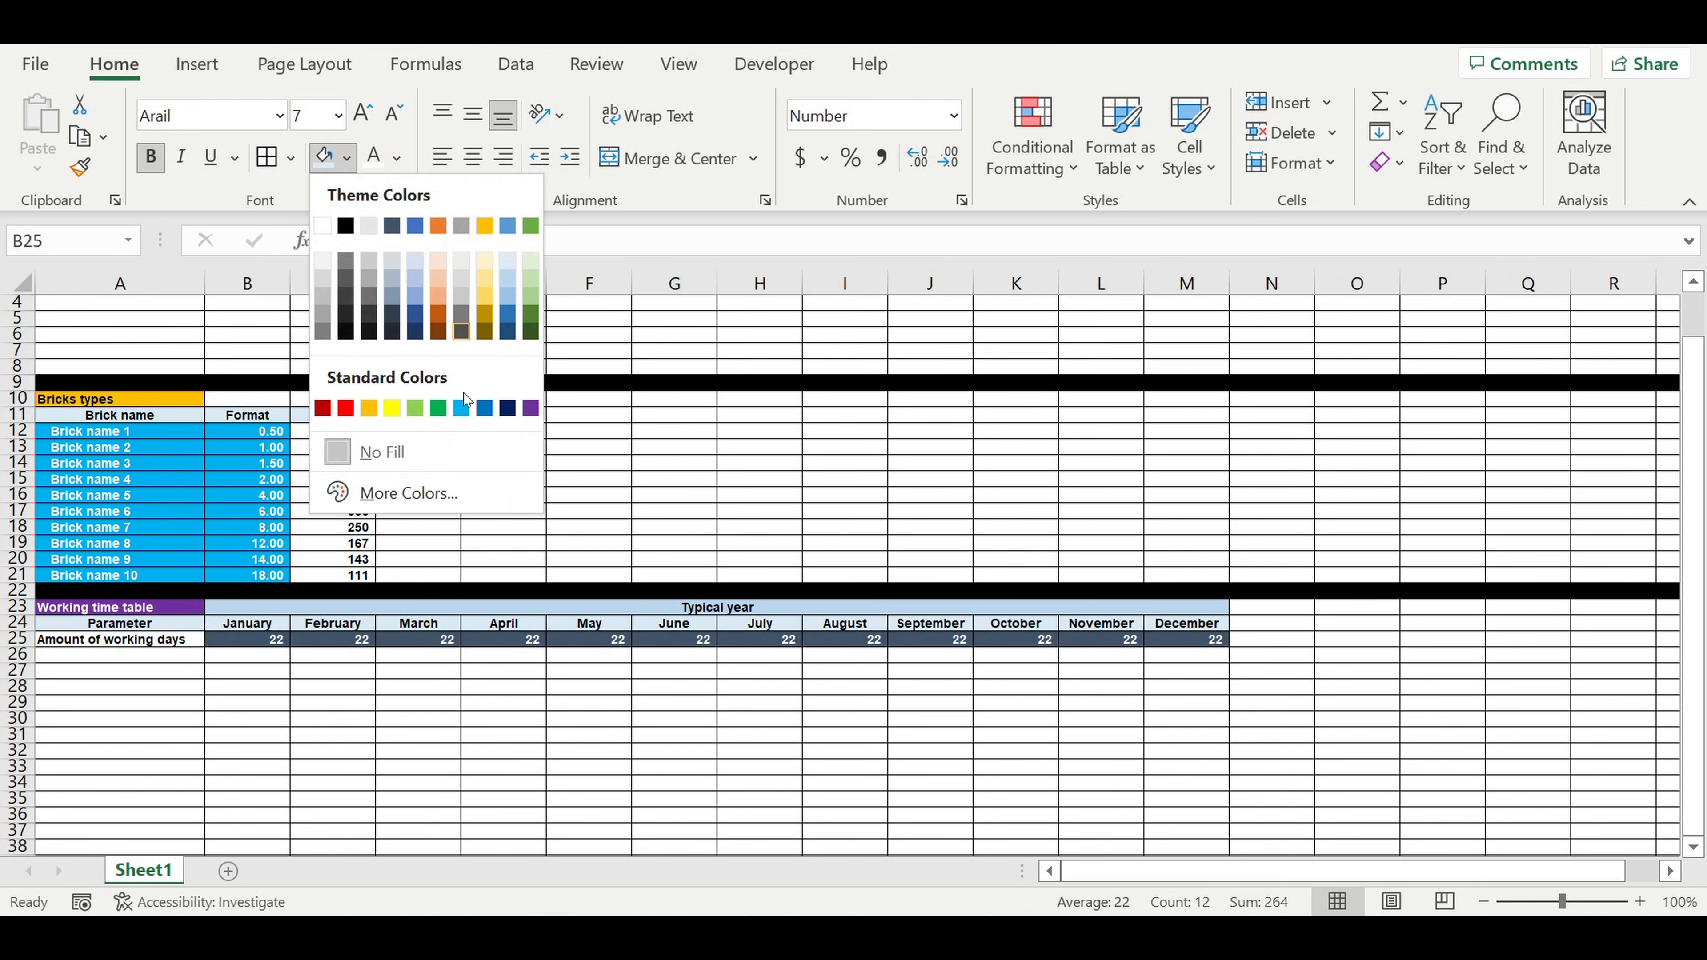
click(461, 408)
click(579, 593)
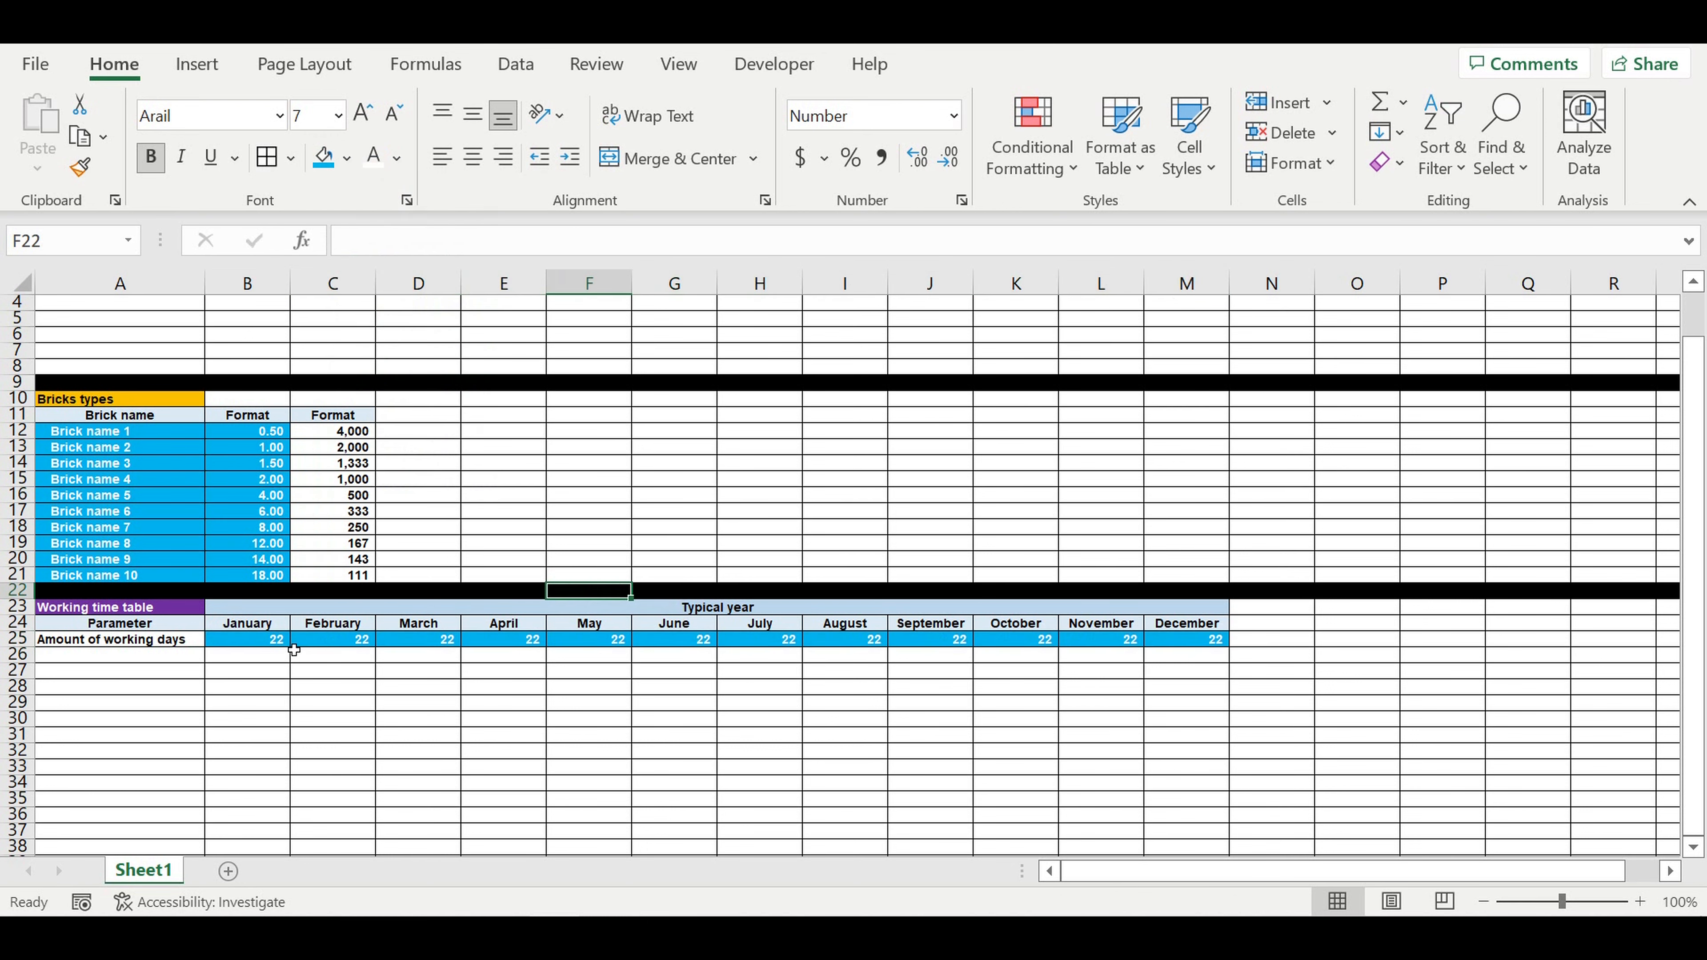
click(263, 642)
click(1203, 644)
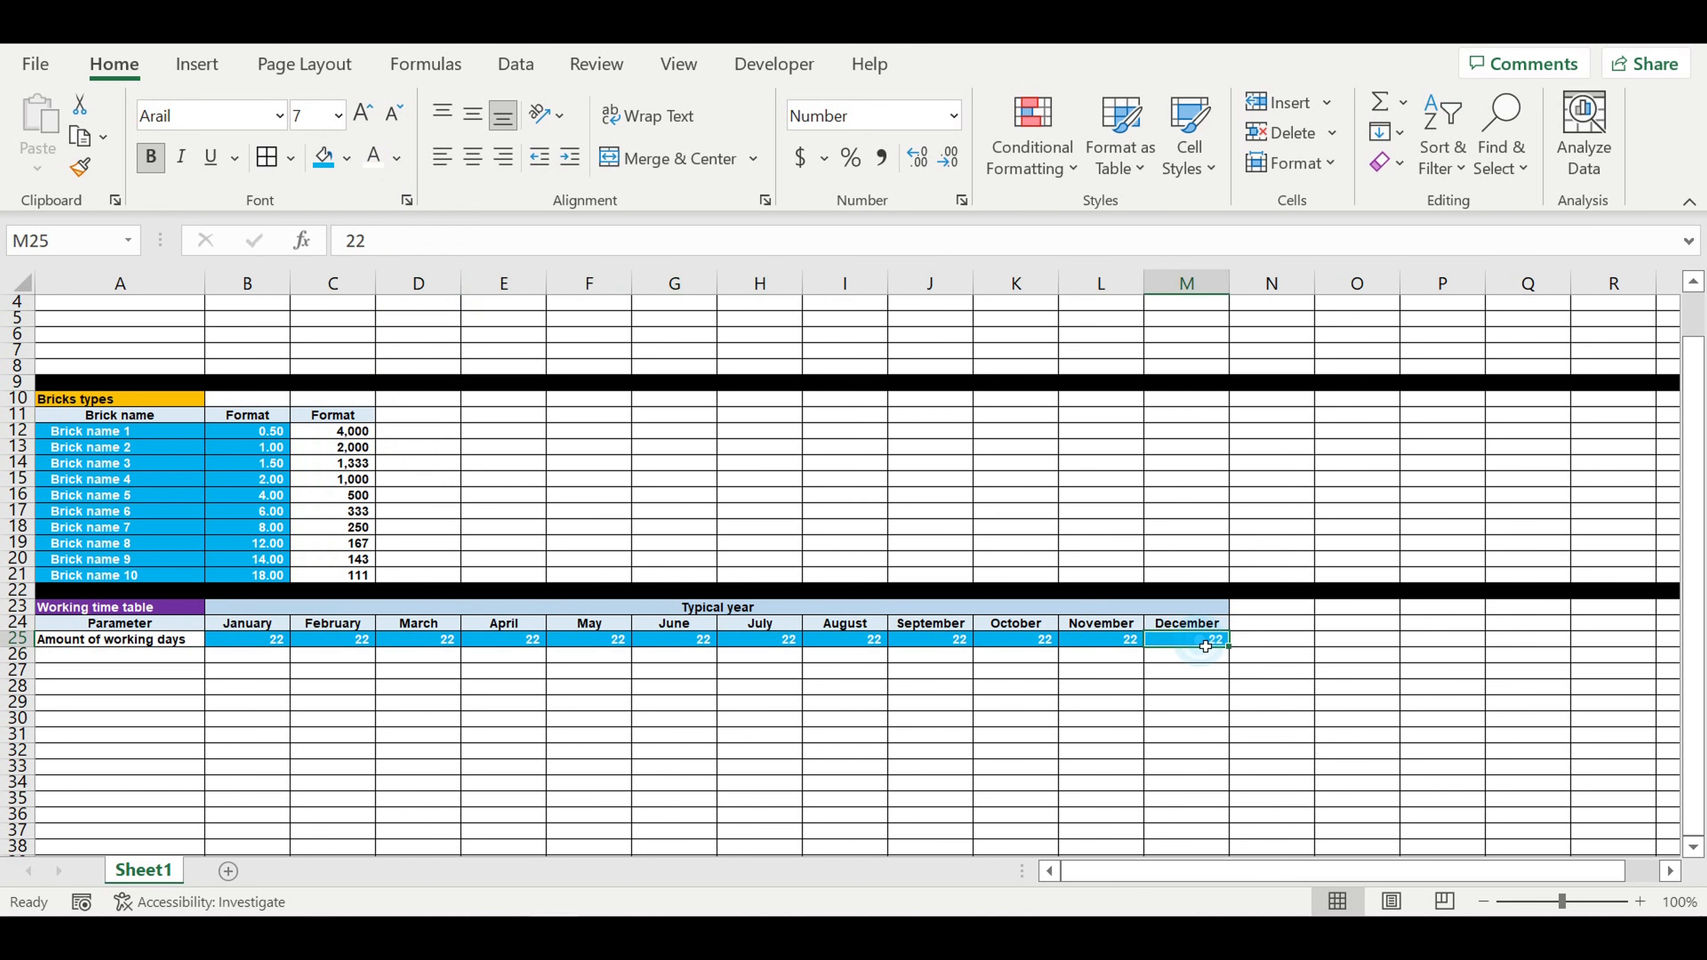
Step: Enter the row label "Amount of shifts/workday" in A26
click(162, 657)
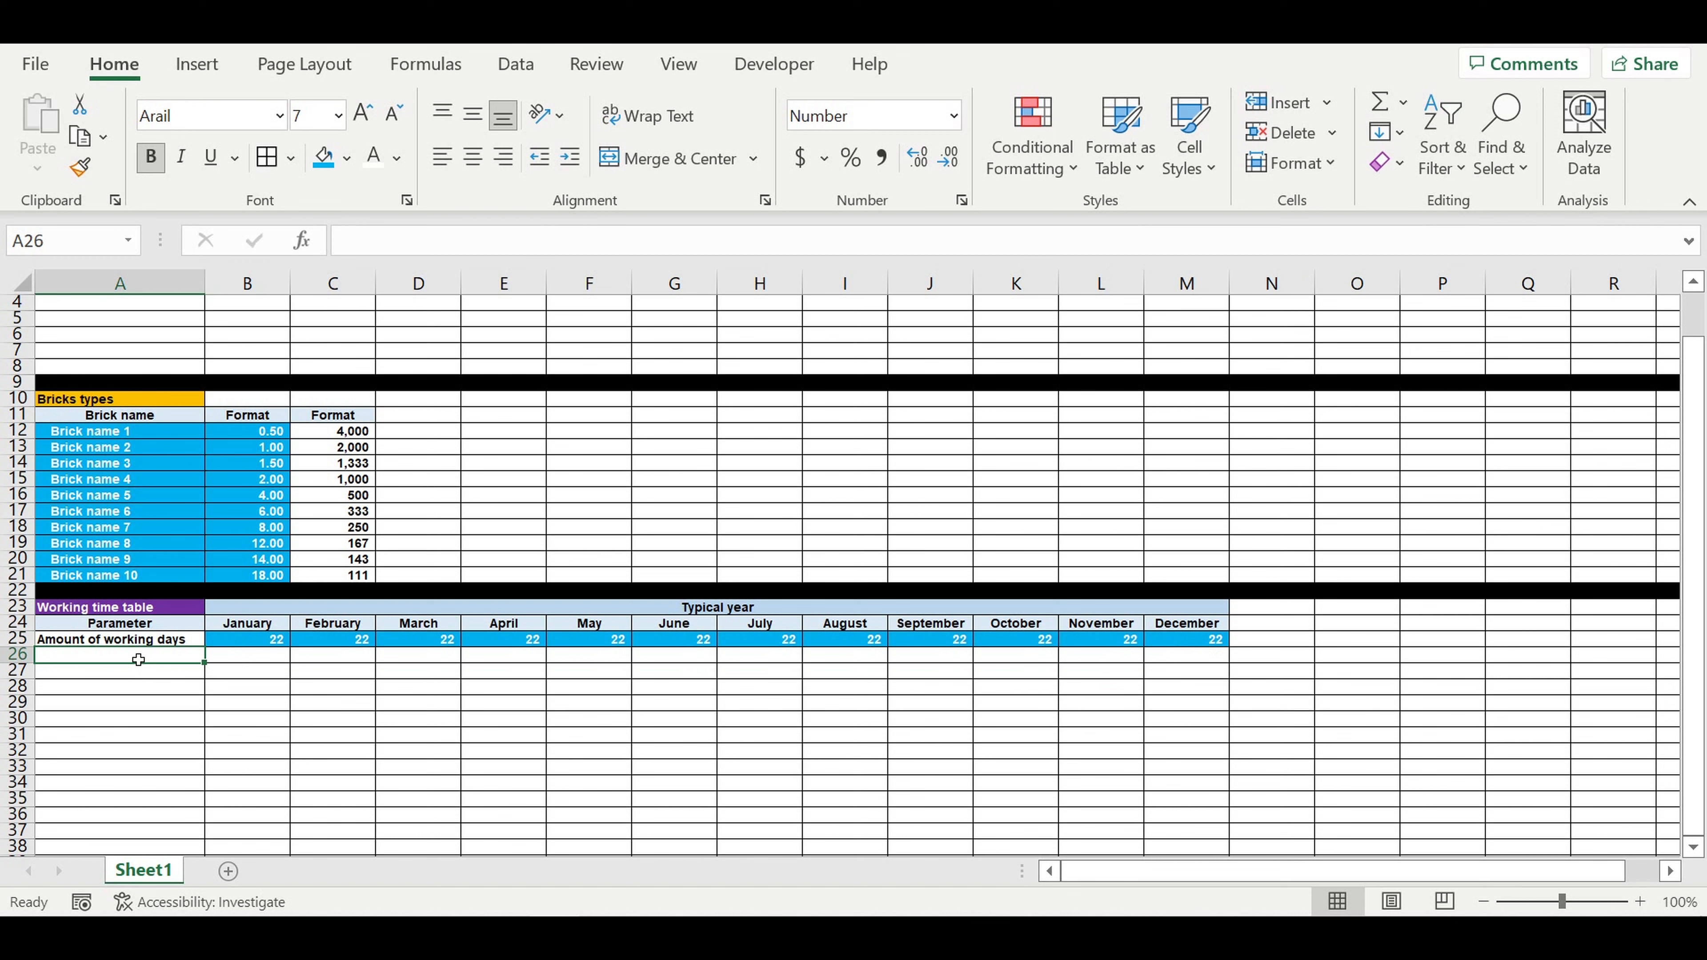
text(Amount )
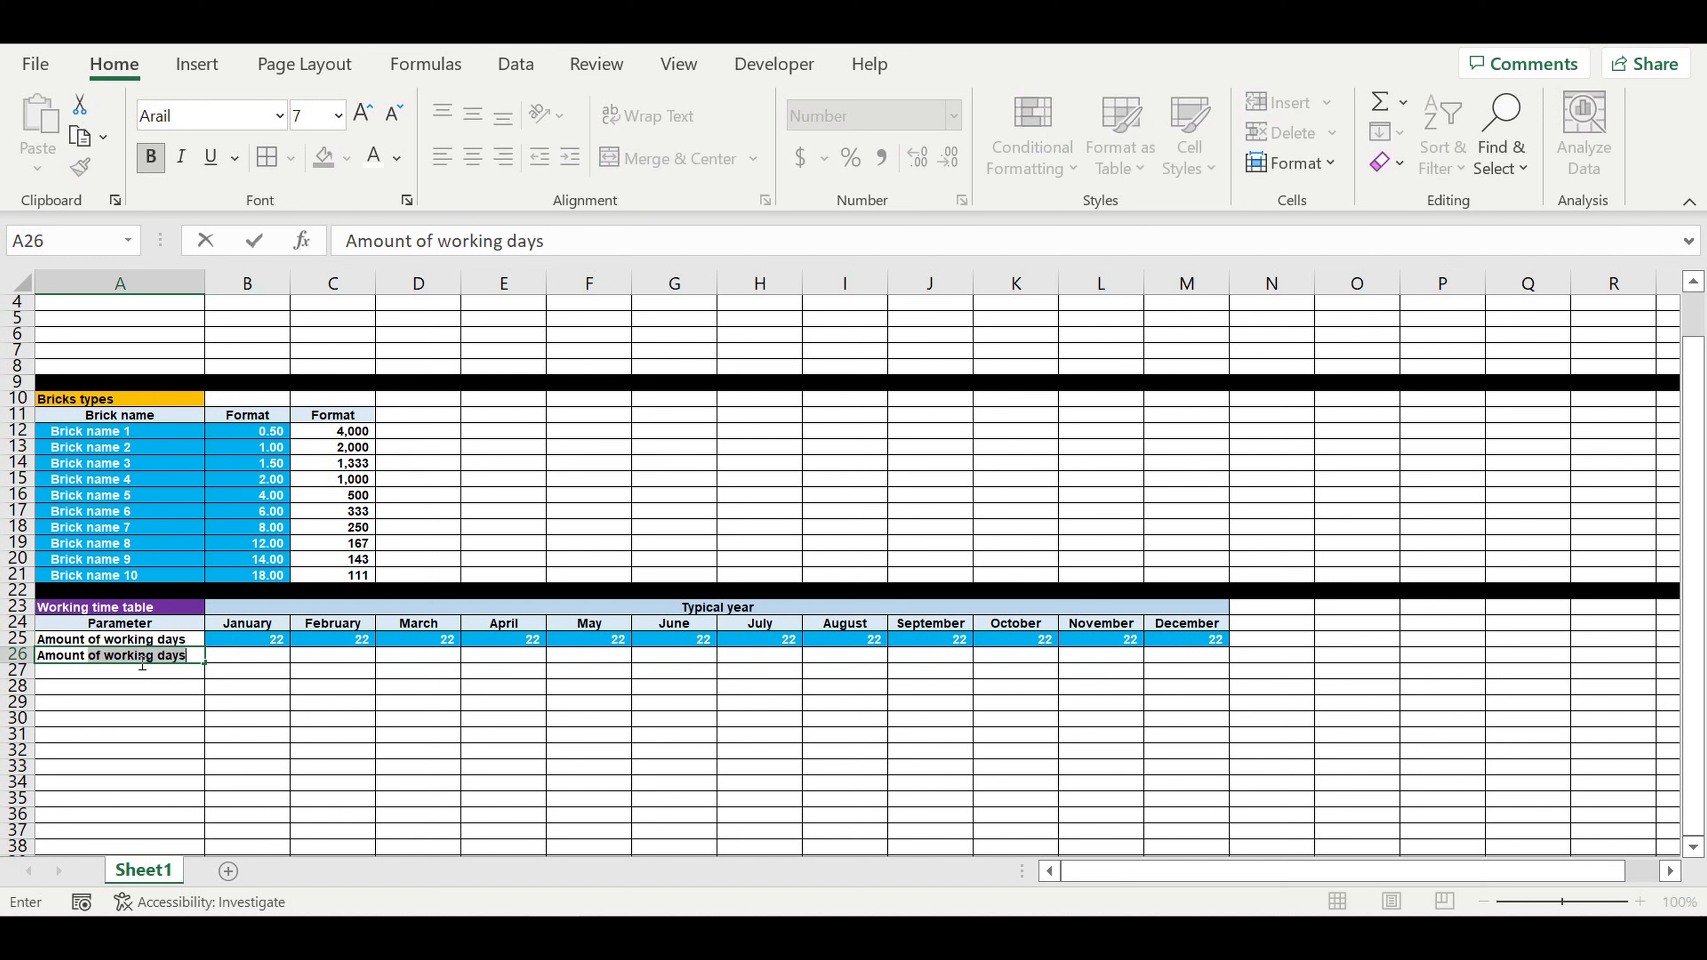
text(of shifts)
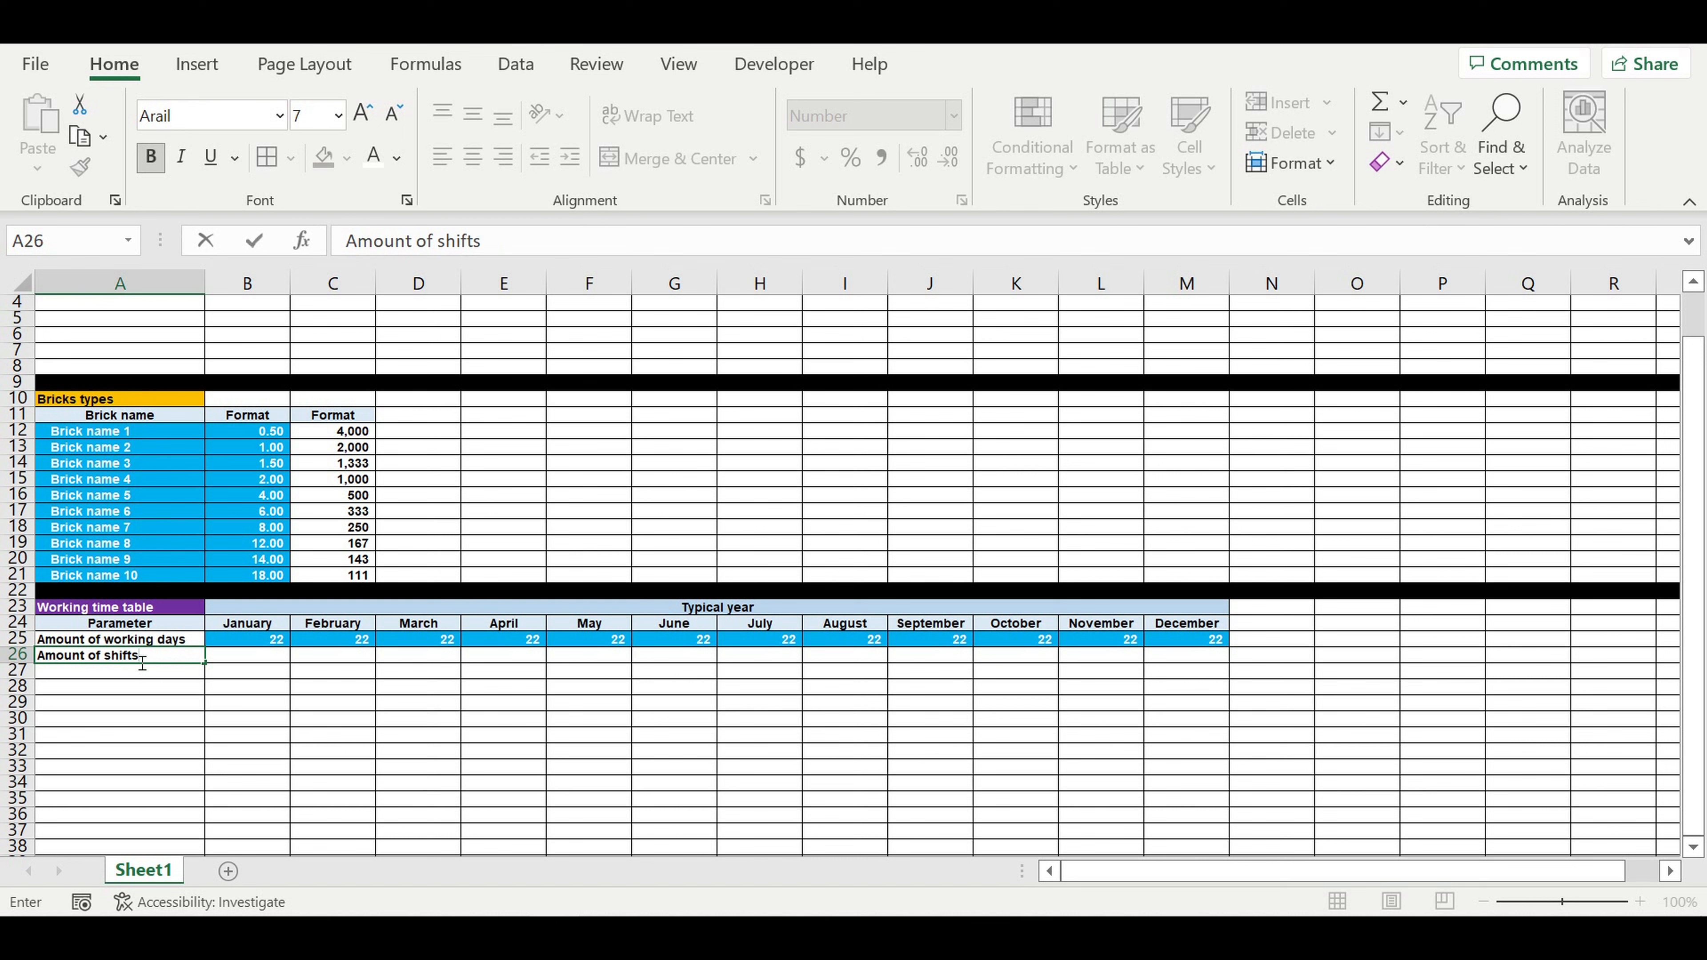
text(/workday)
key(Return)
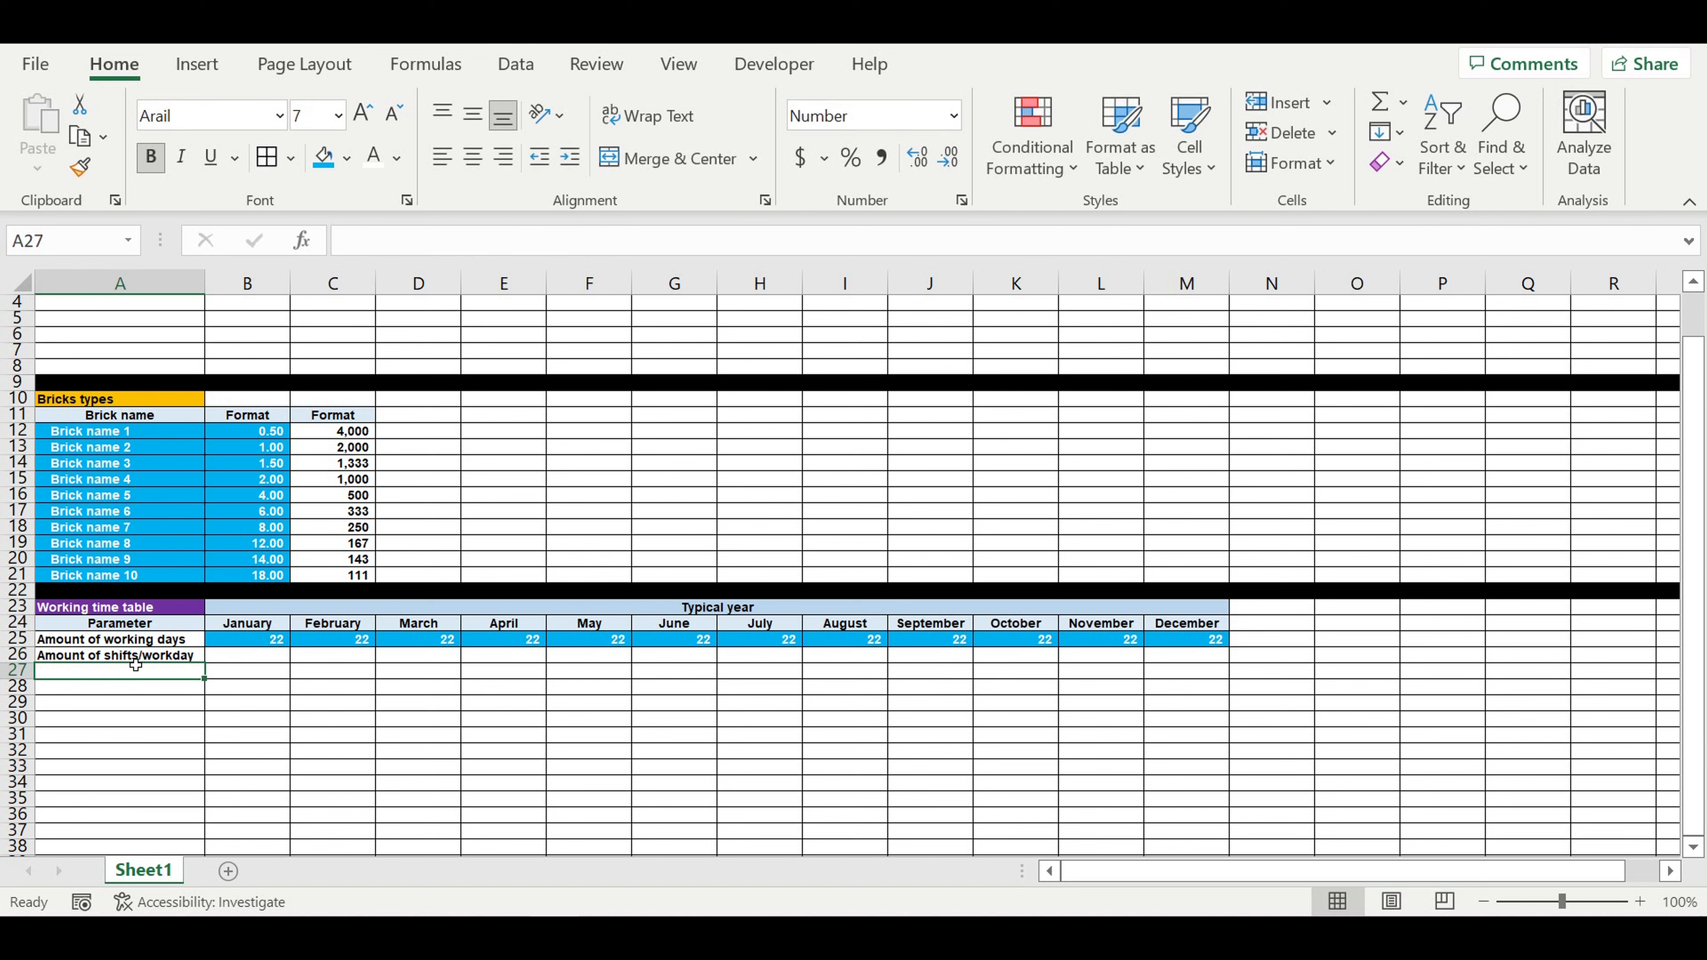
Step: Enter the shifts per workday from January to December in B26:M26 as 1, 1, 2, 2, 2, 3, 3, 3, 2, 2, 2, 1
click(246, 657)
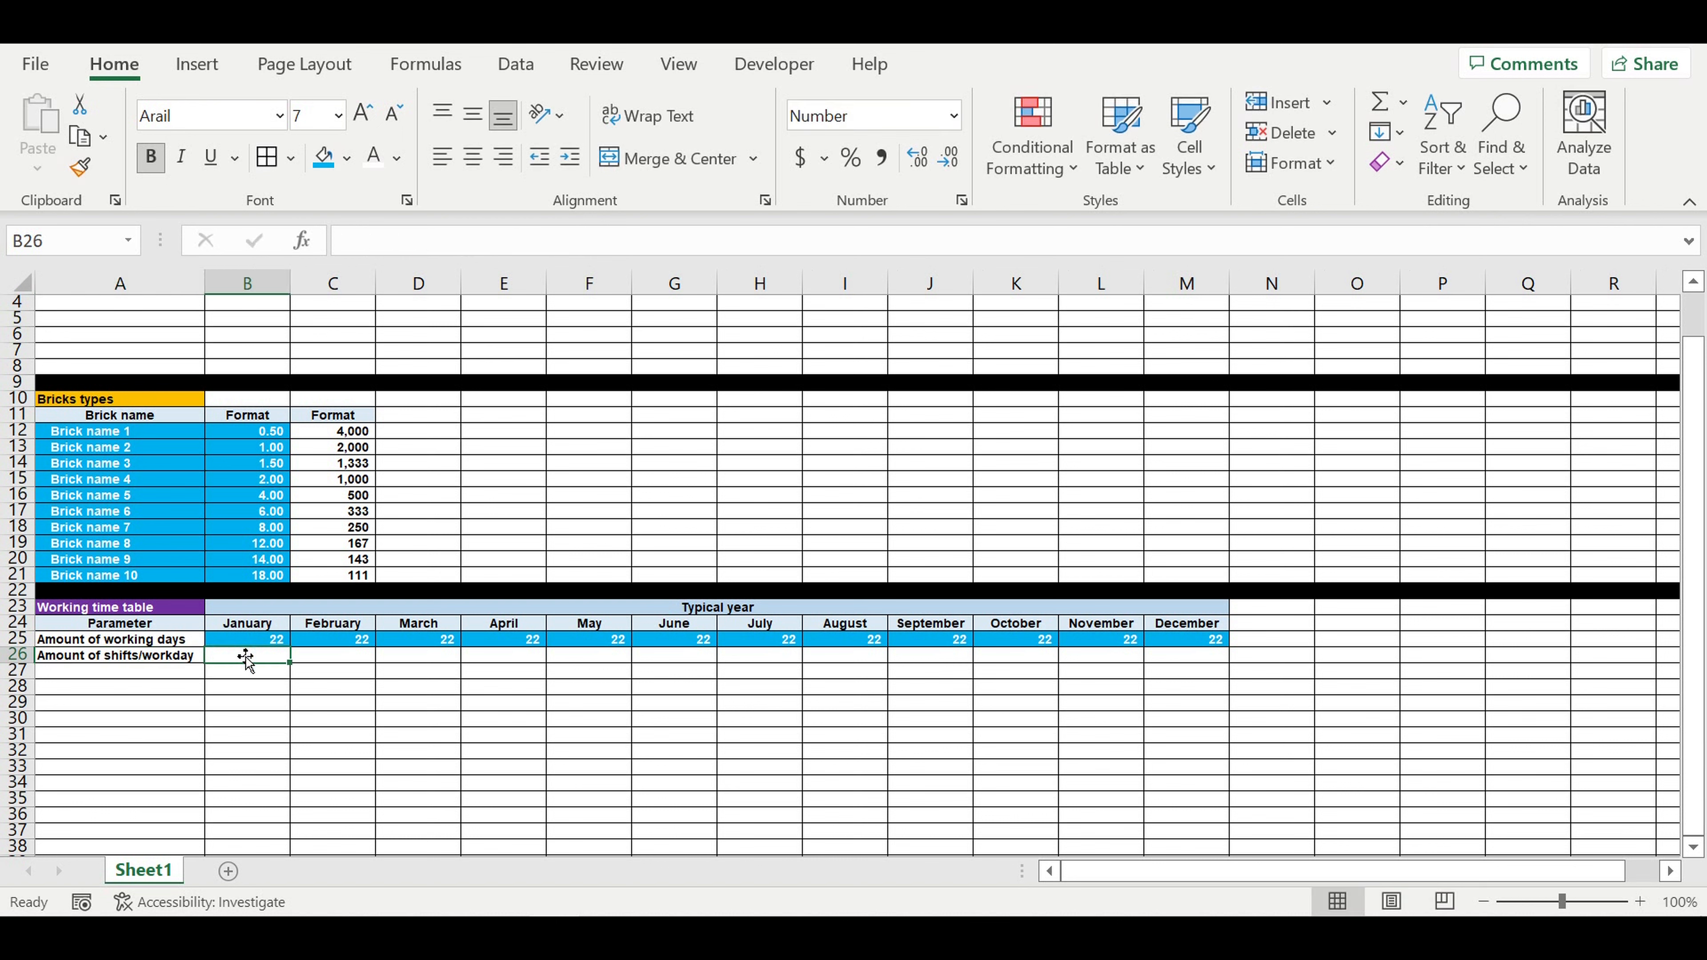
text(1)
key(Tab)
text(1)
key(Tab)
text(2)
key(Tab)
text(2)
key(Tab)
text(2)
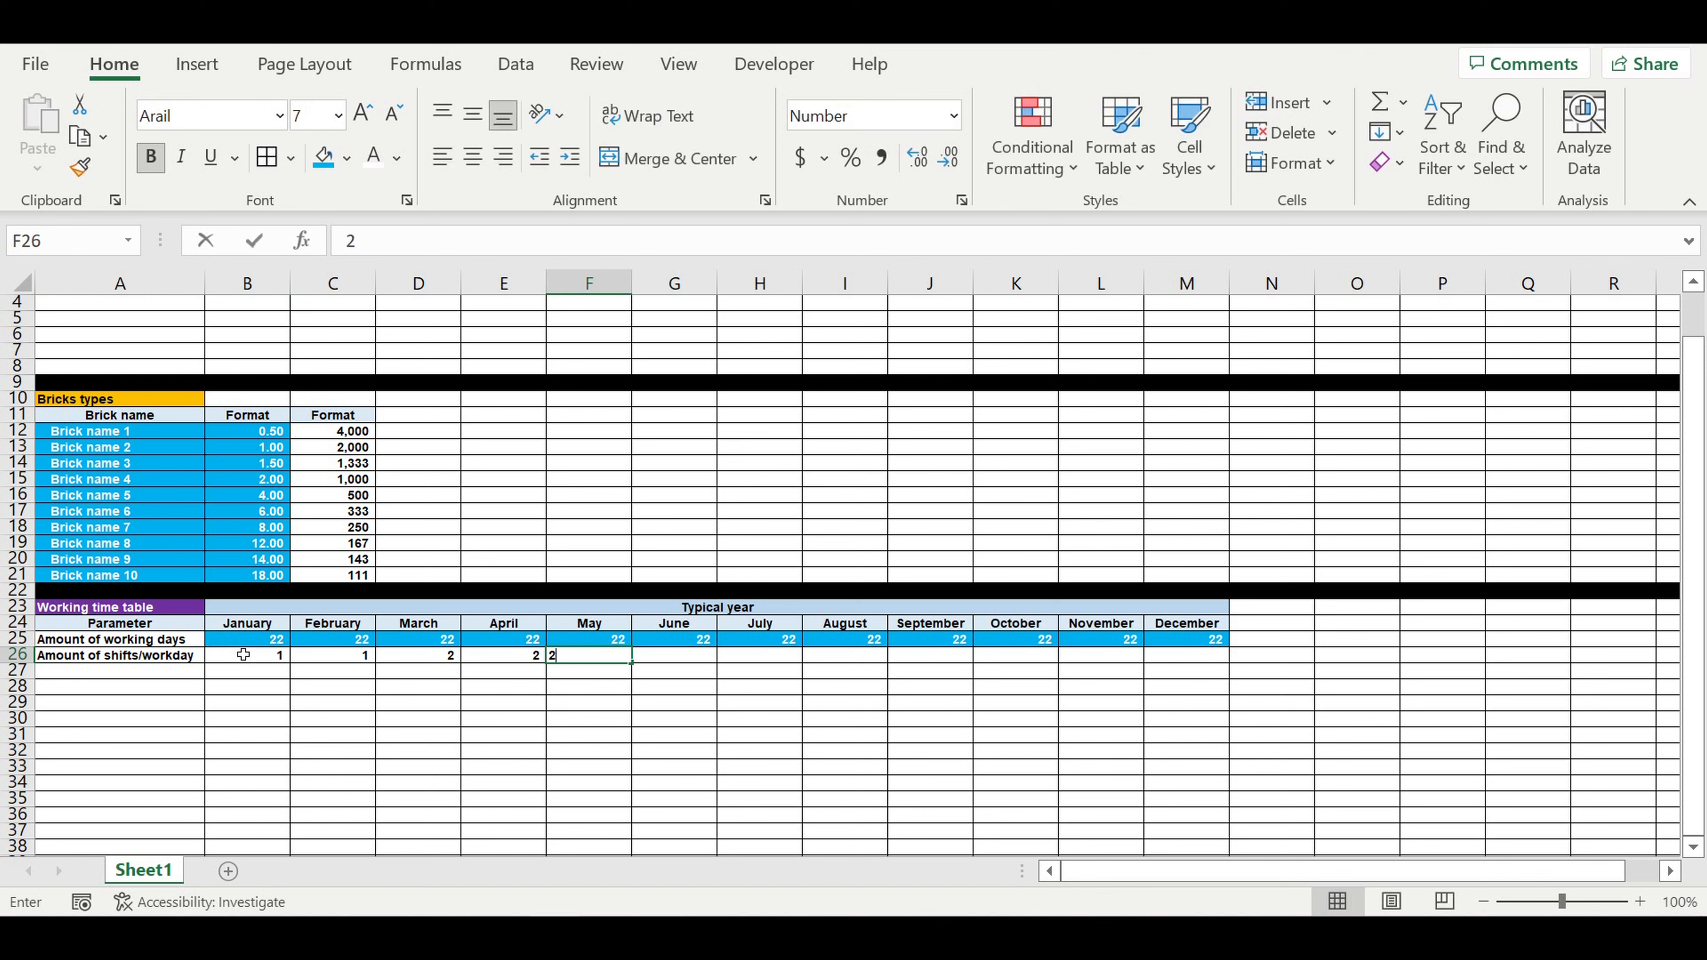
key(Tab)
text(3)
key(Tab)
text(3)
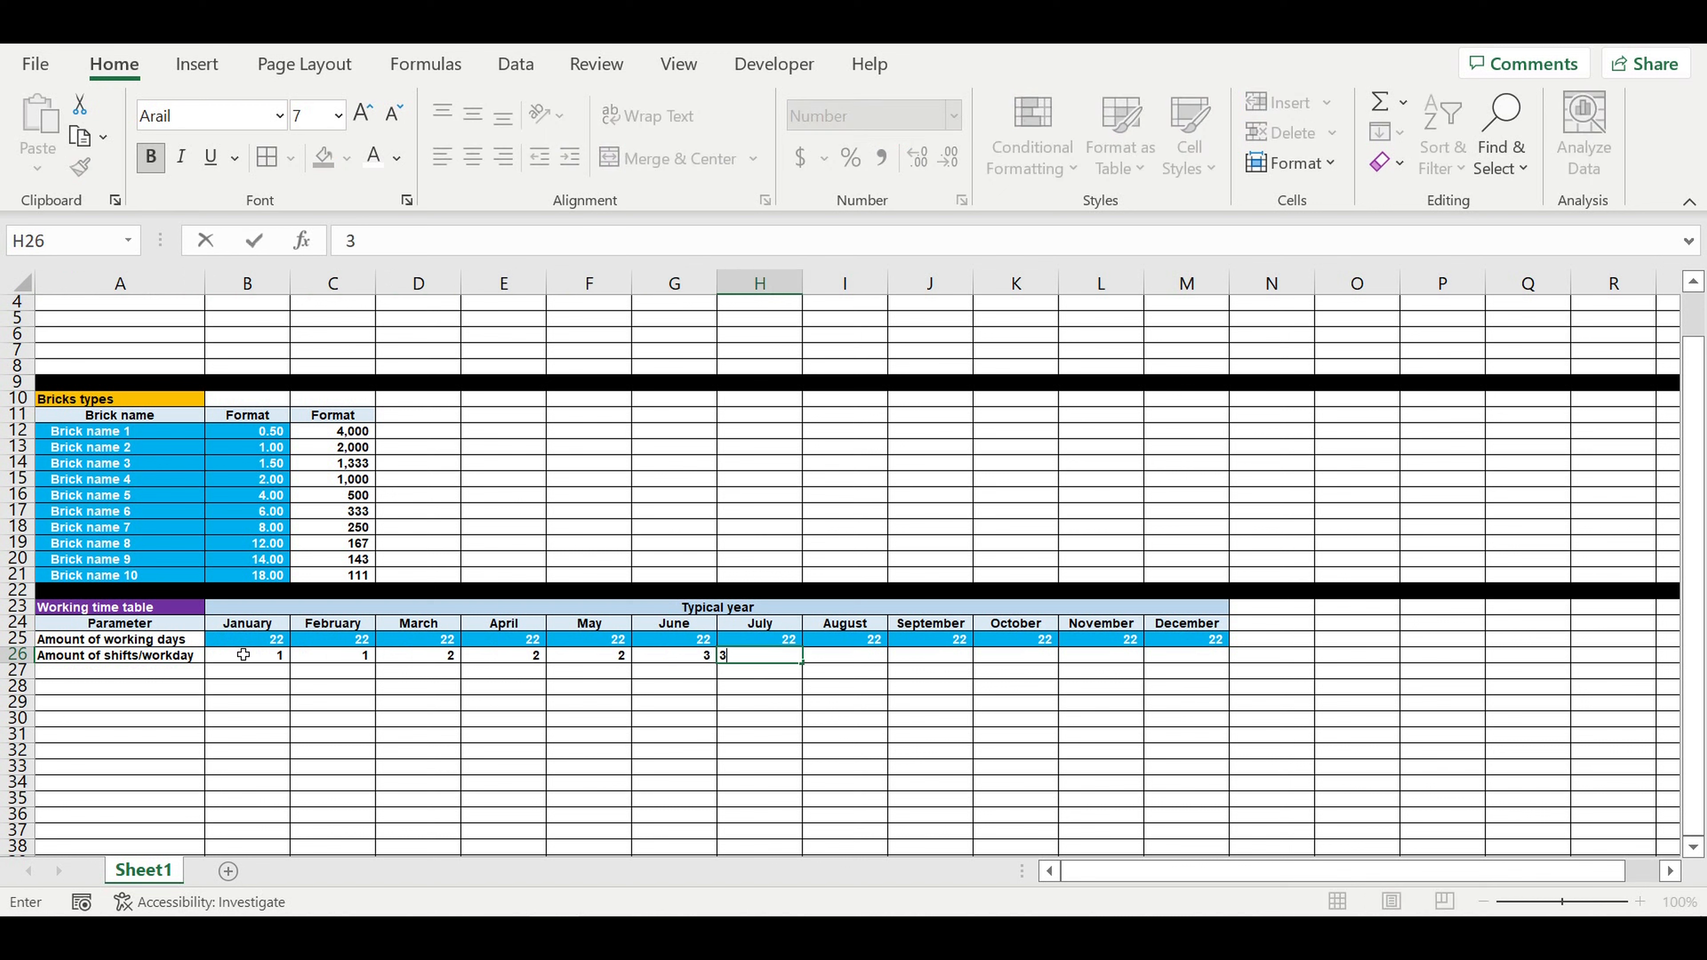
key(Tab)
text(3)
key(Tab)
text(2)
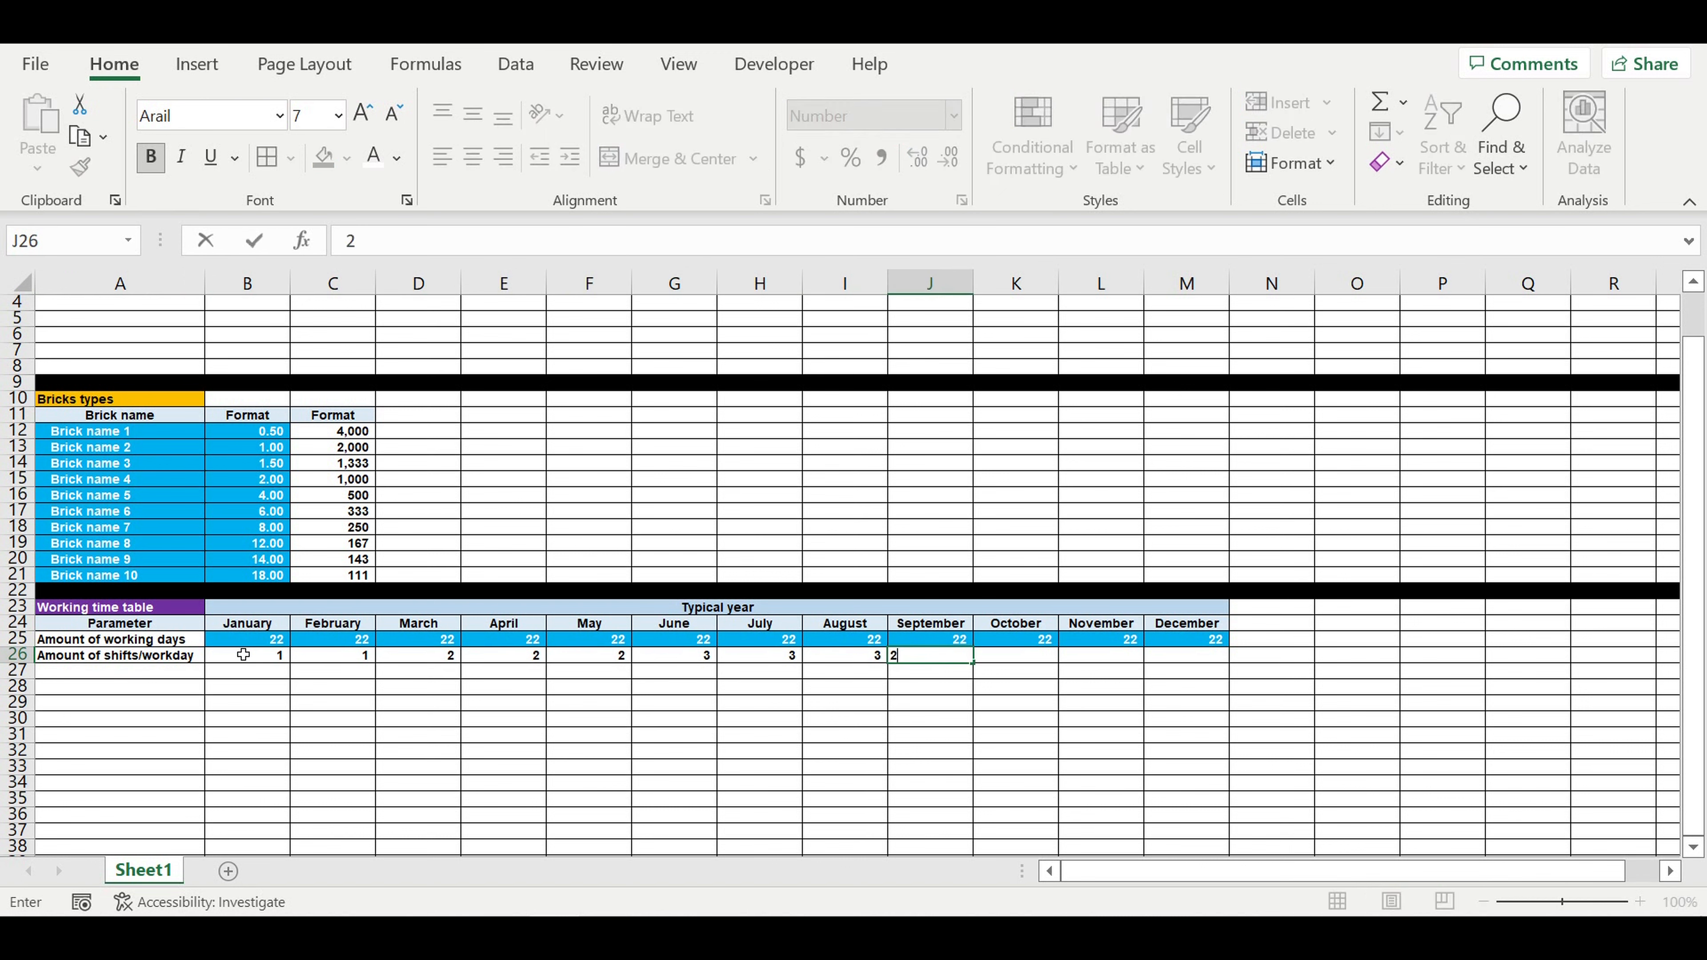
key(Tab)
text(2)
key(Tab)
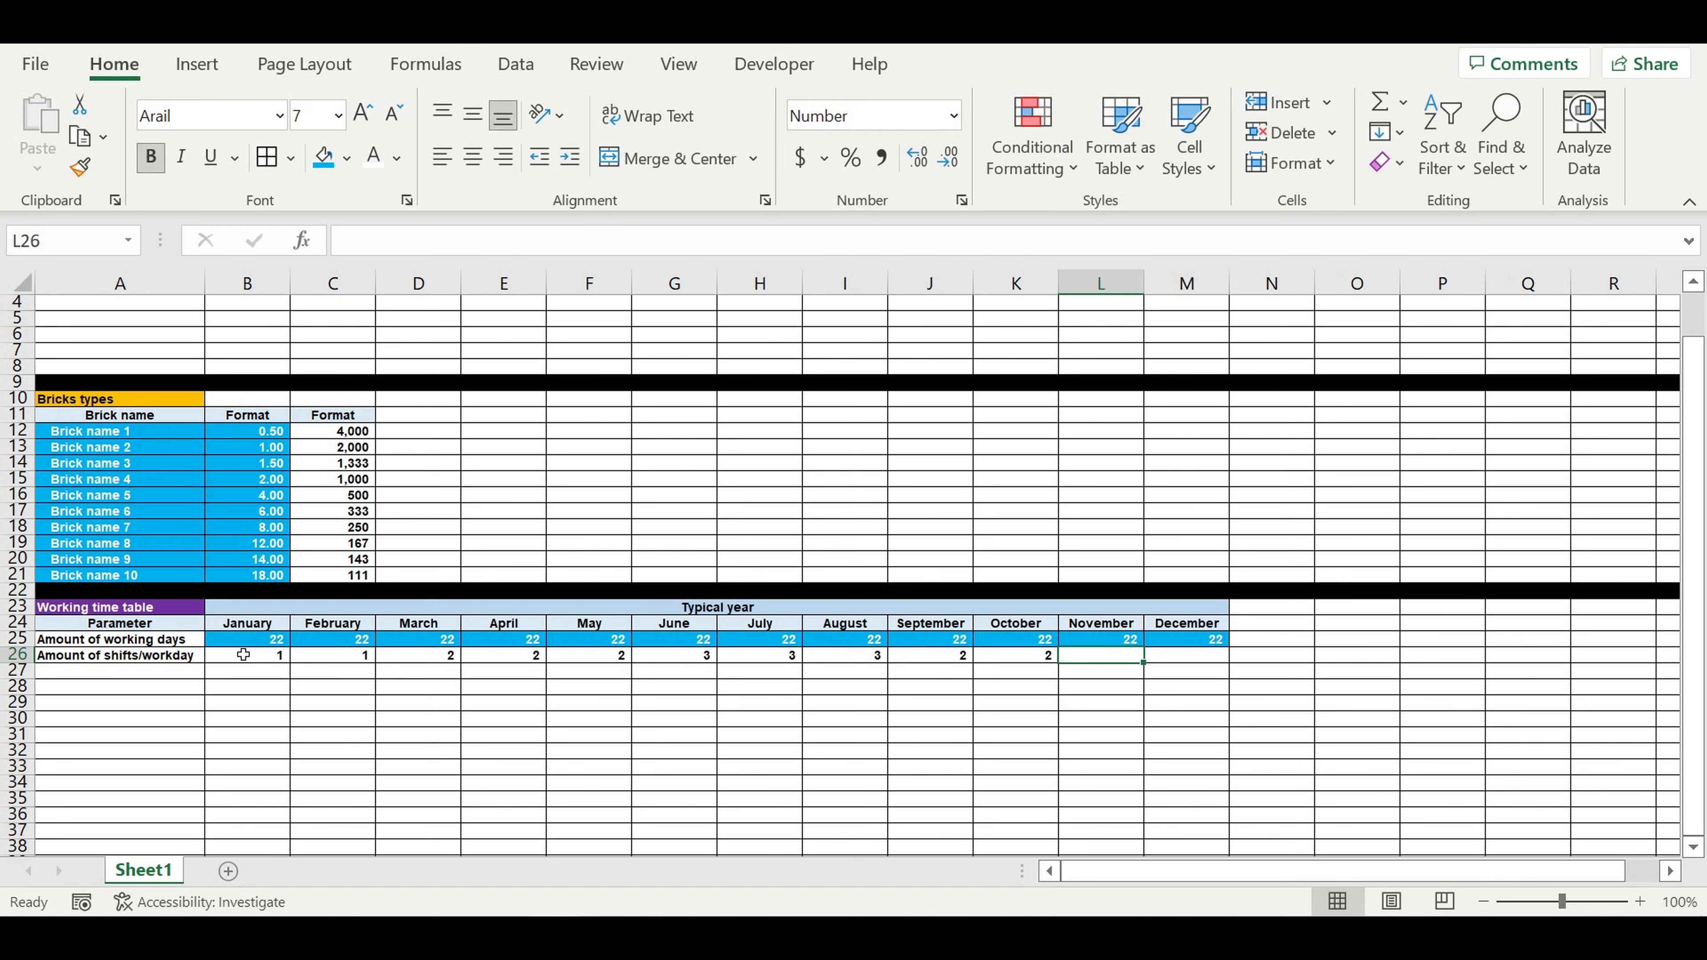
text(2)
key(Tab)
text(1)
key(Tab)
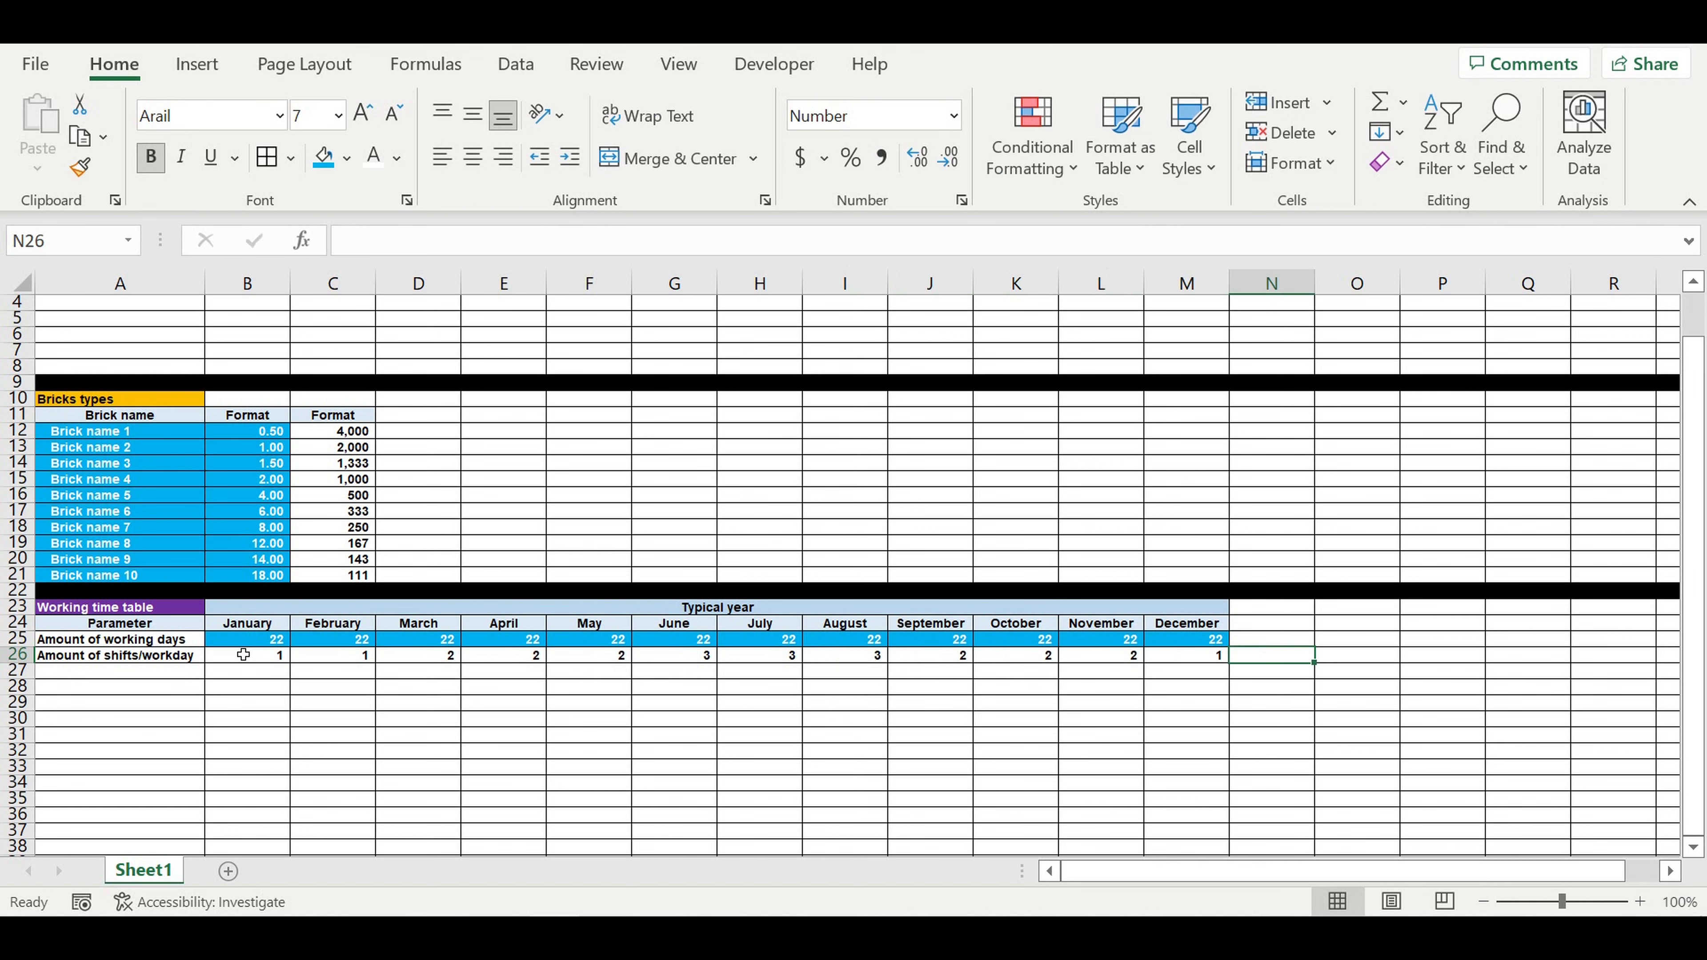
Step: Apply the bright light blue fill and white text to the shift values in B26:M26
drag(1201, 658, 247, 656)
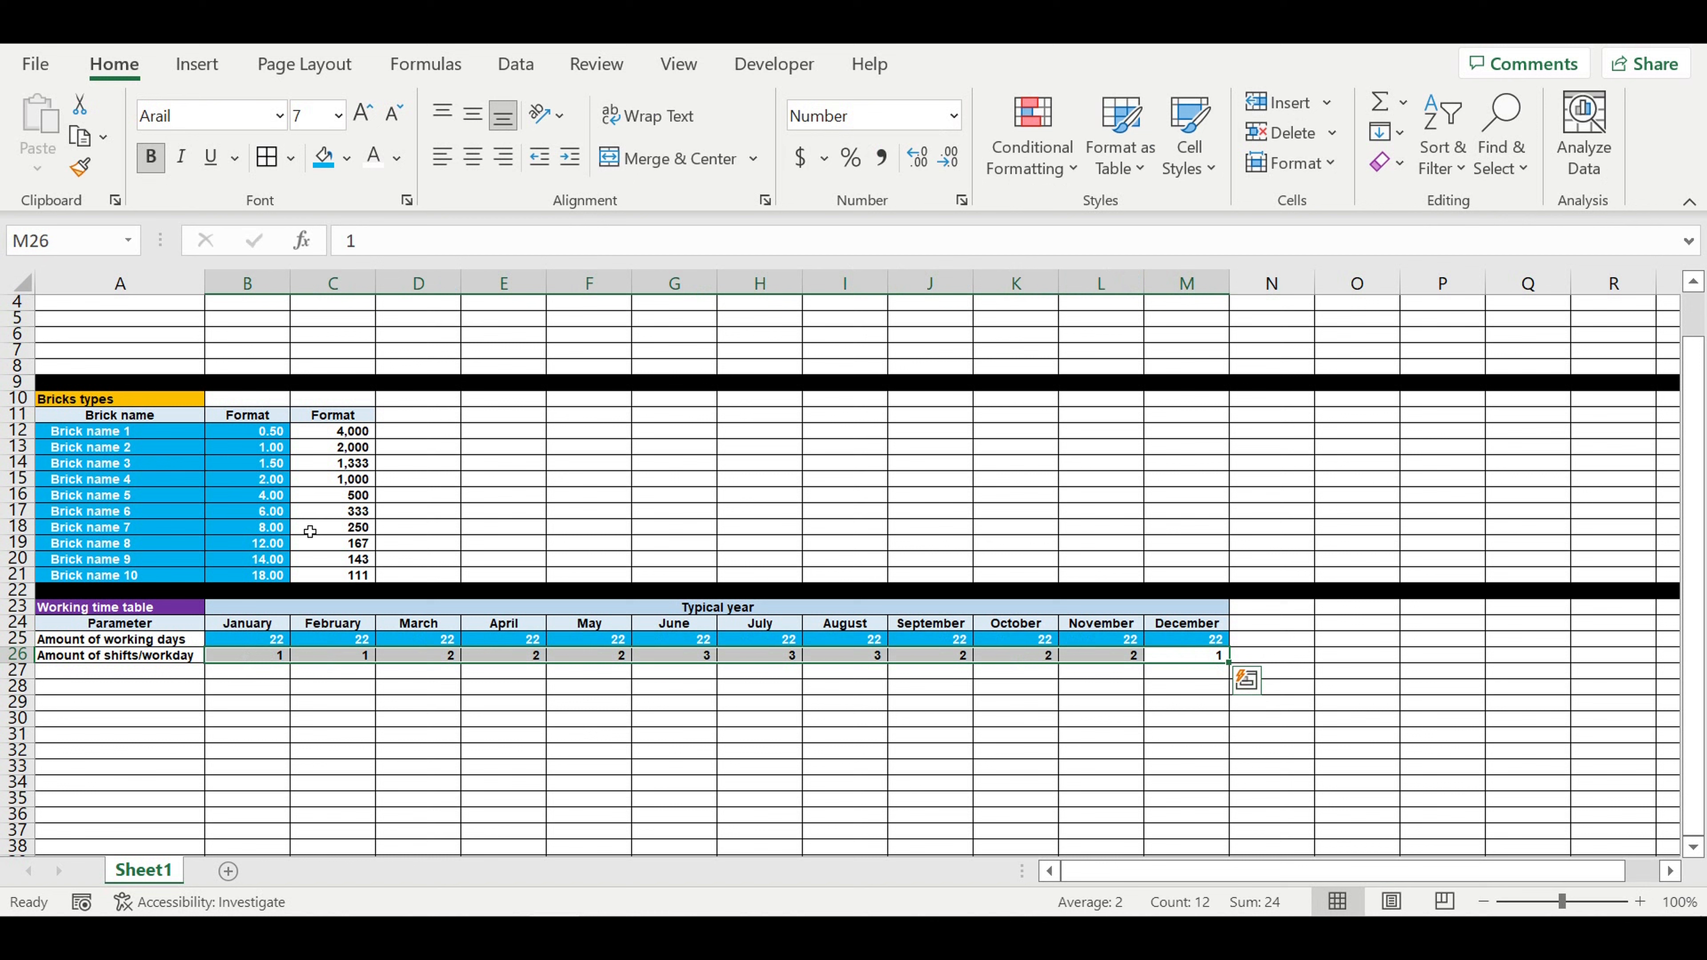
click(326, 160)
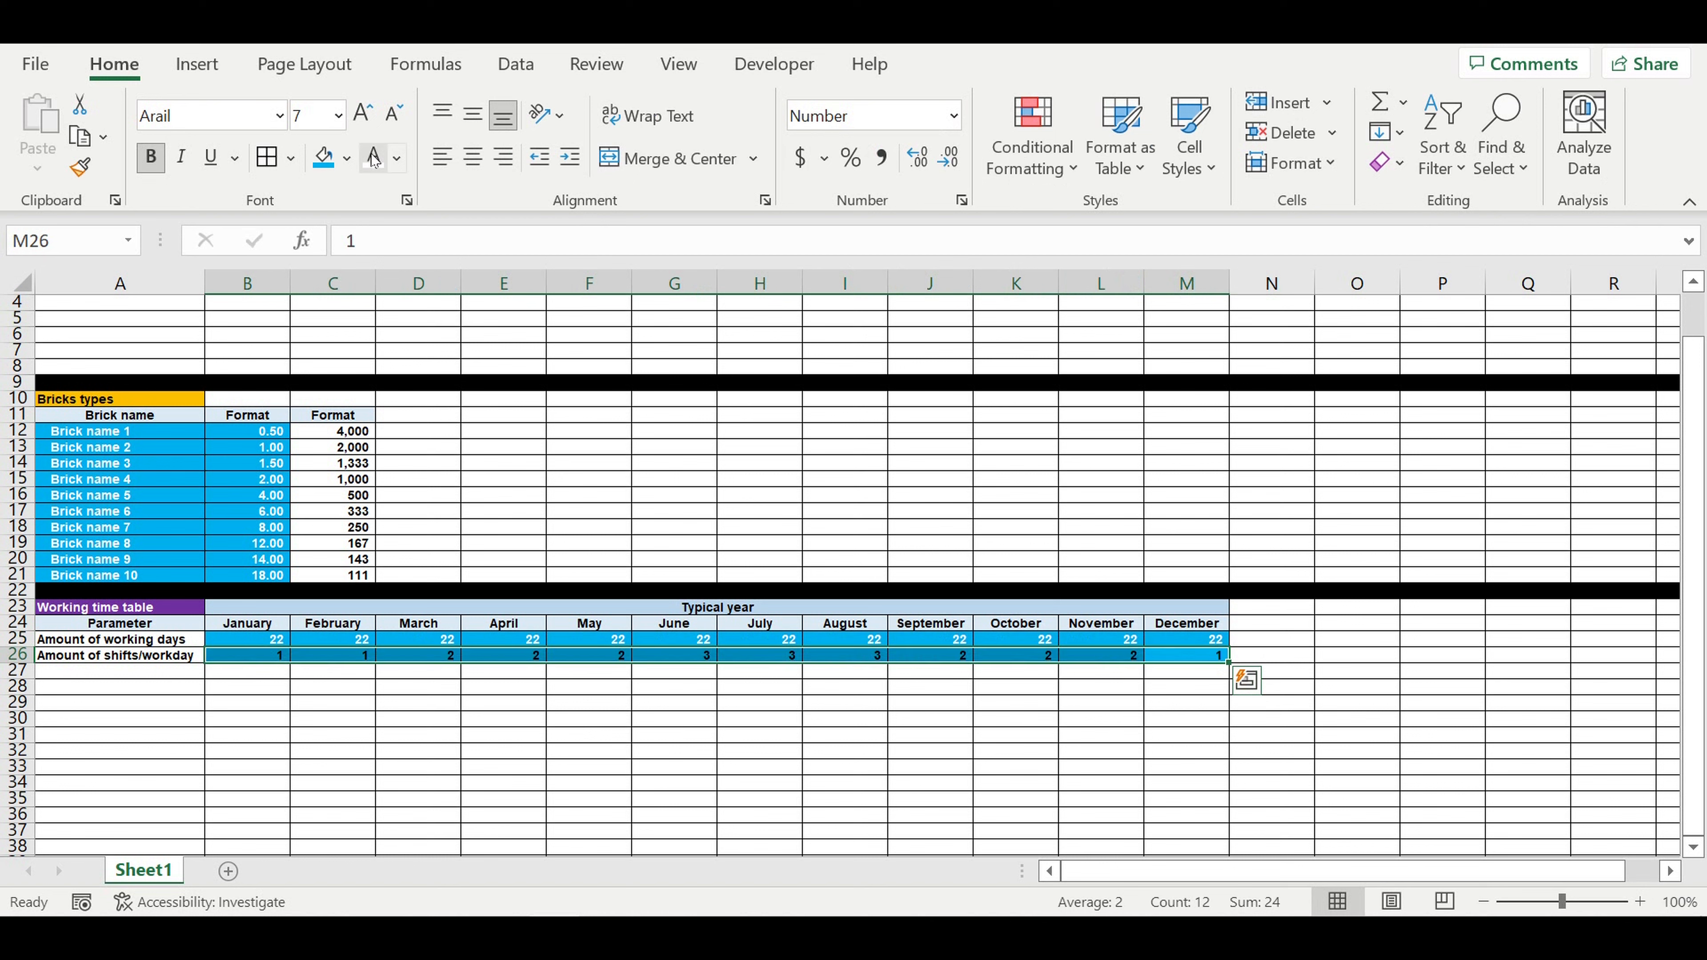
click(512, 530)
click(373, 696)
Step: Enter the row label "Working hours (hours/month)" in A27 and autofit column A to its text
click(182, 672)
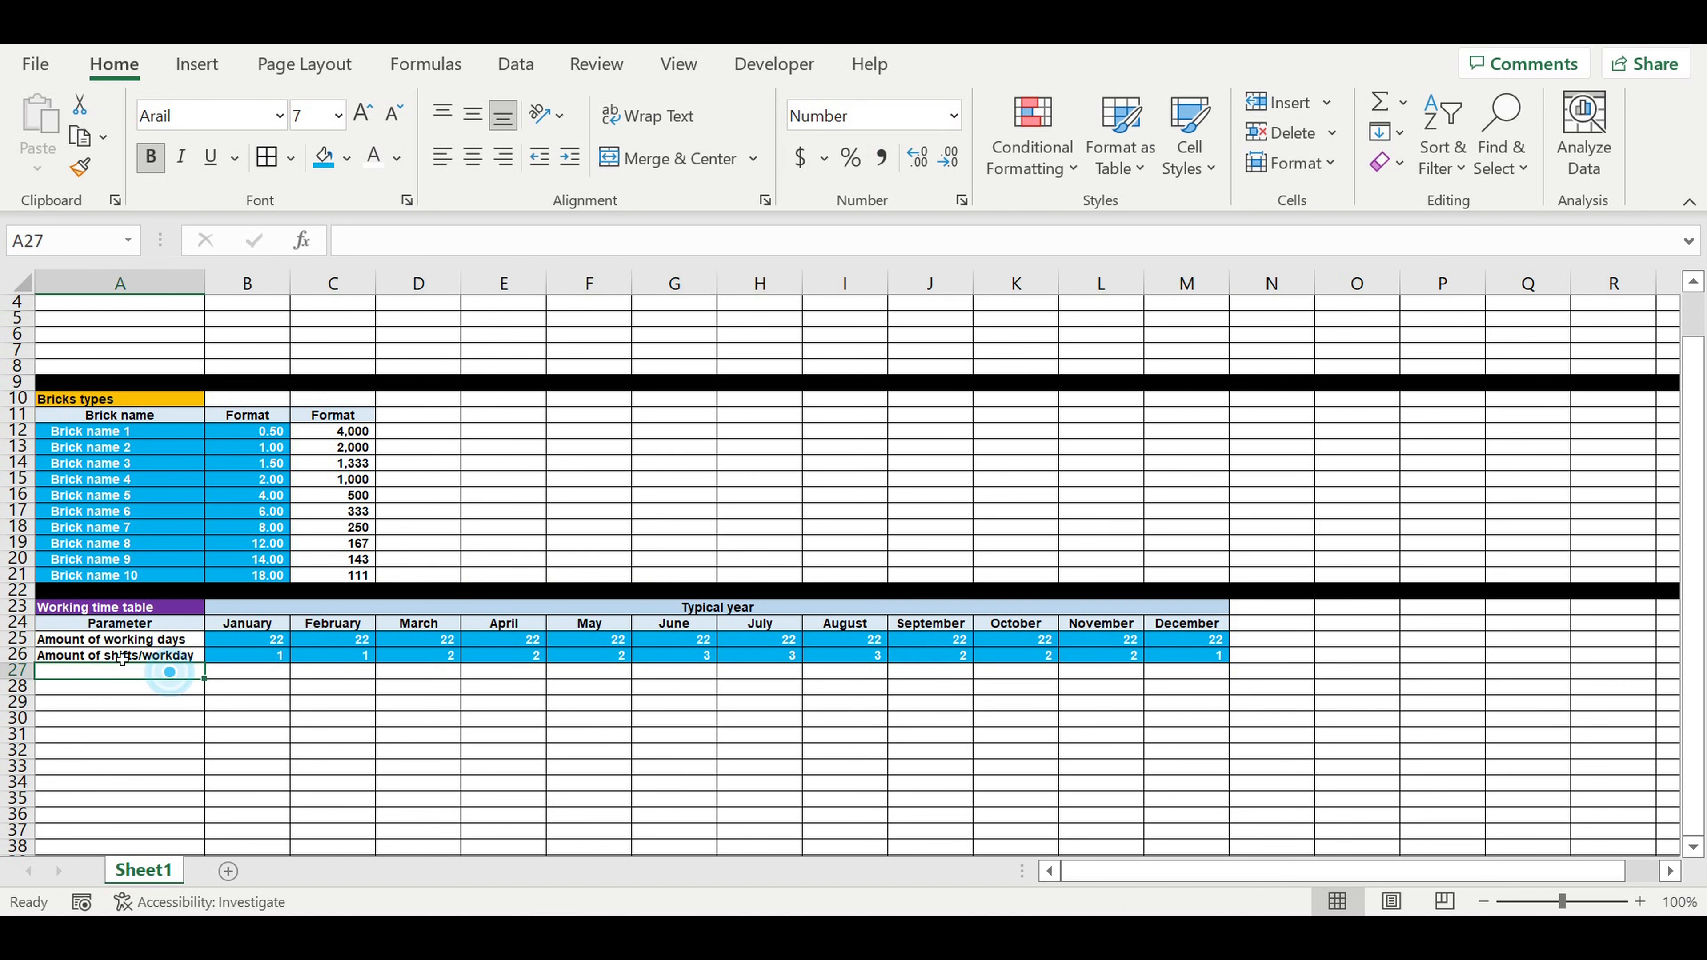
drag(96, 645, 101, 664)
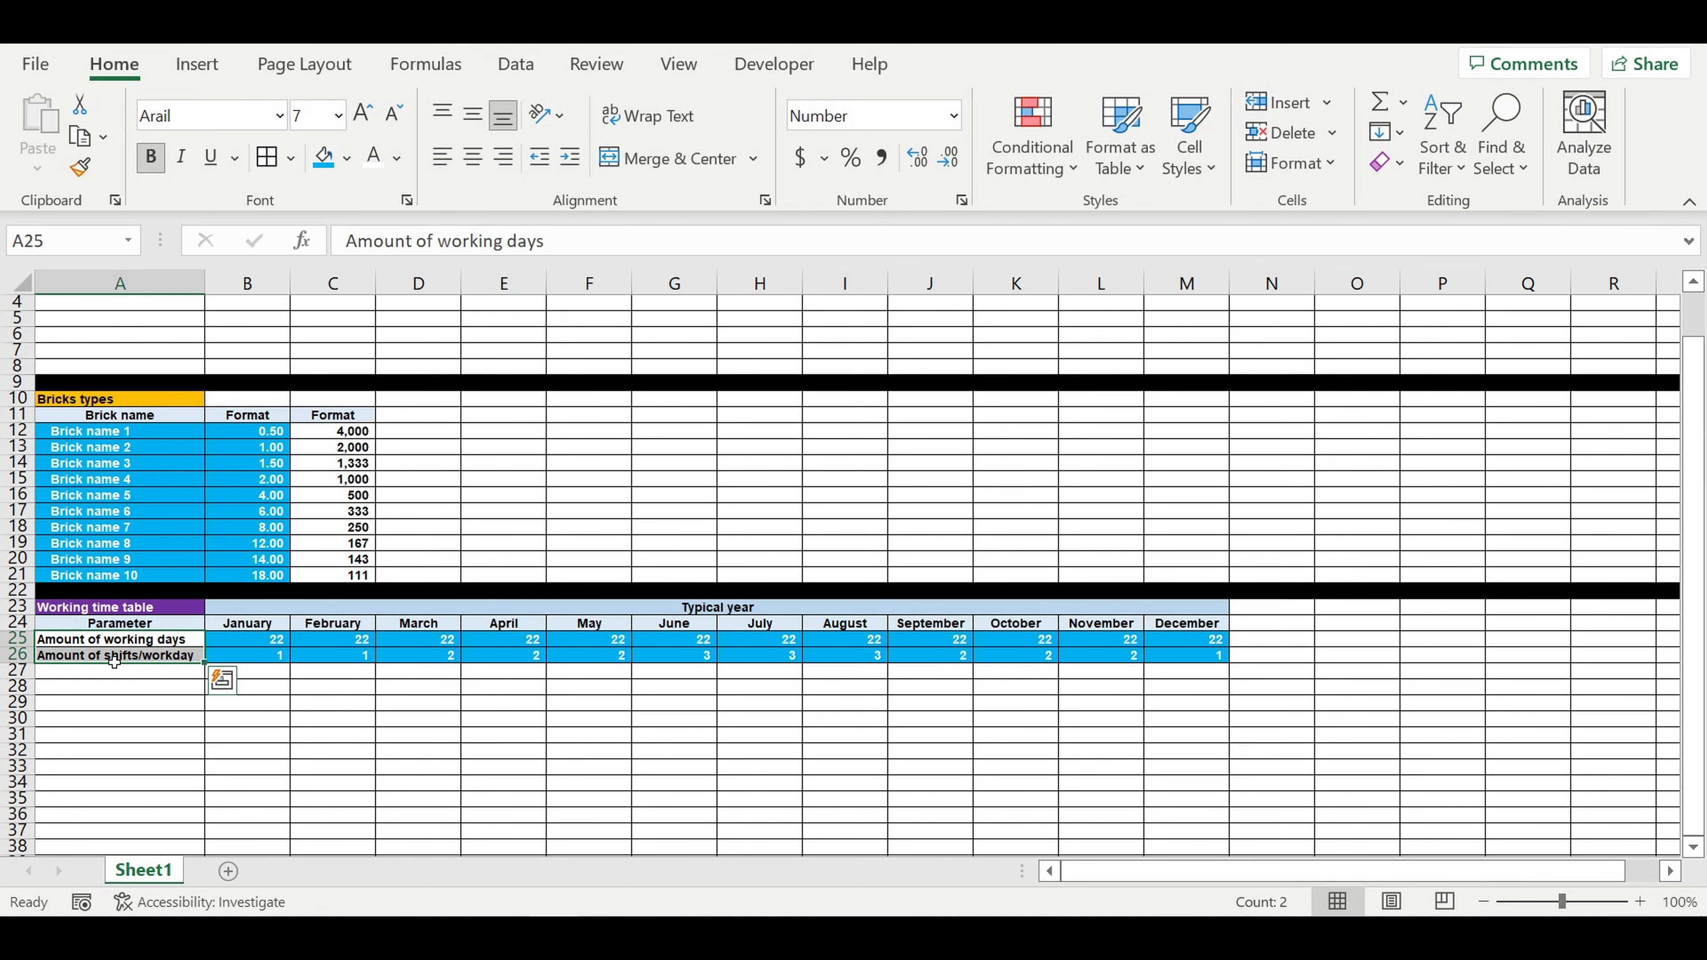
click(117, 676)
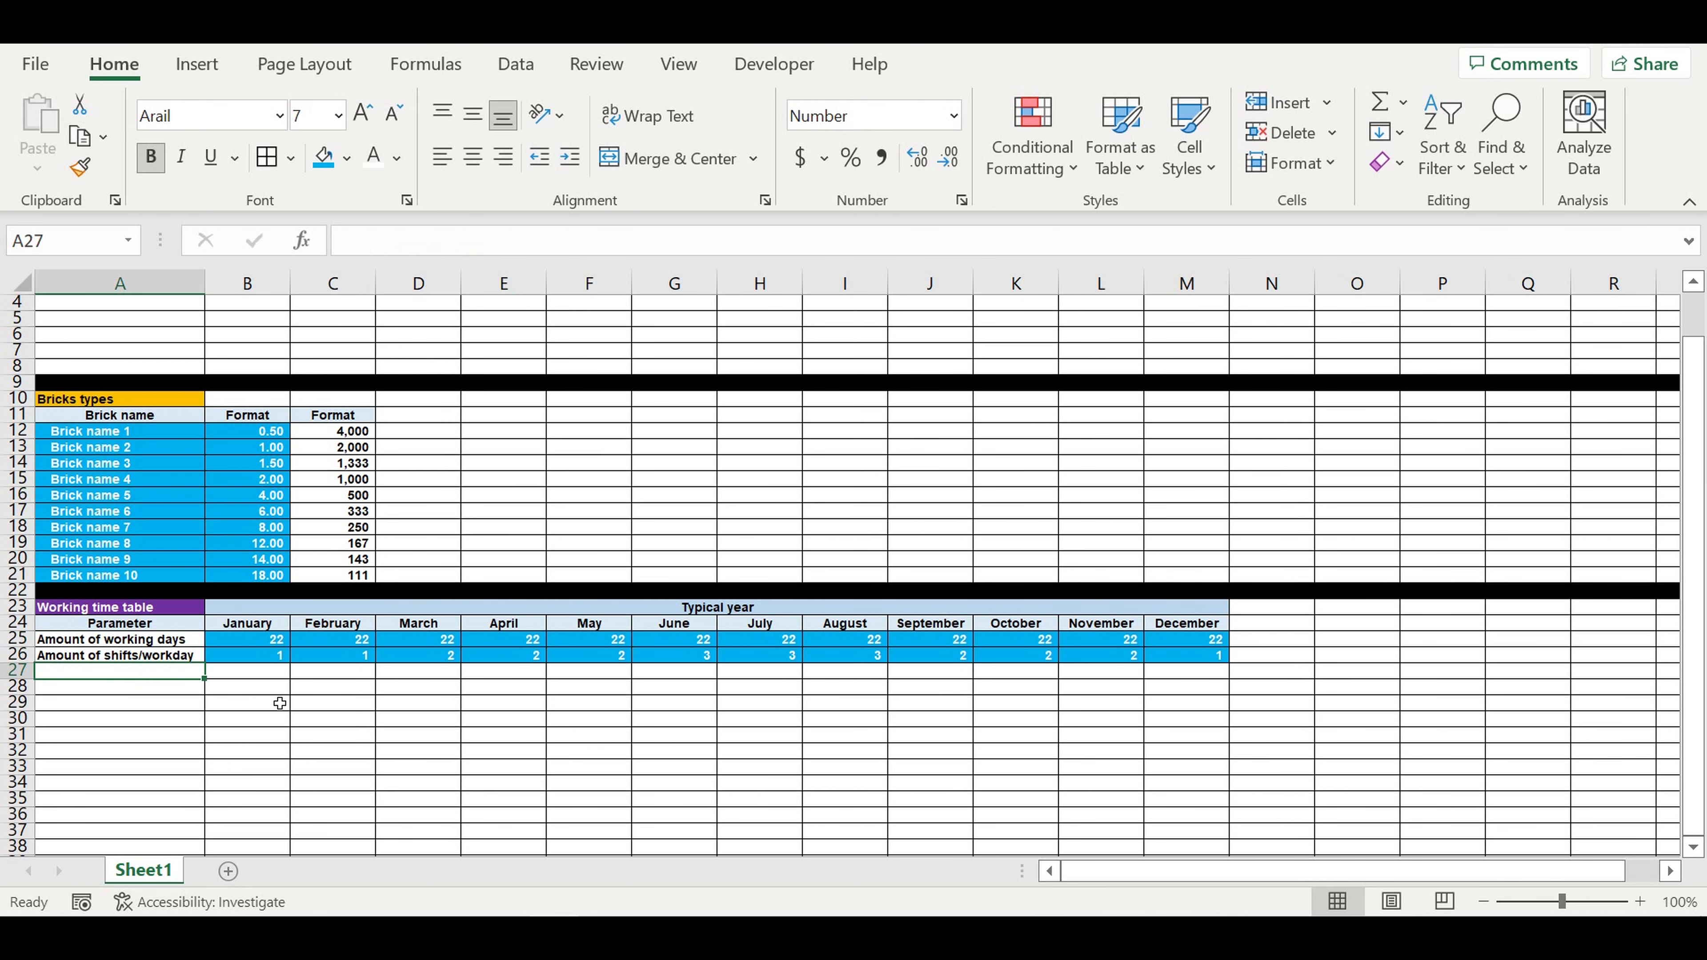
scroll(331, 671, up, 1)
scroll(331, 672, down, 1)
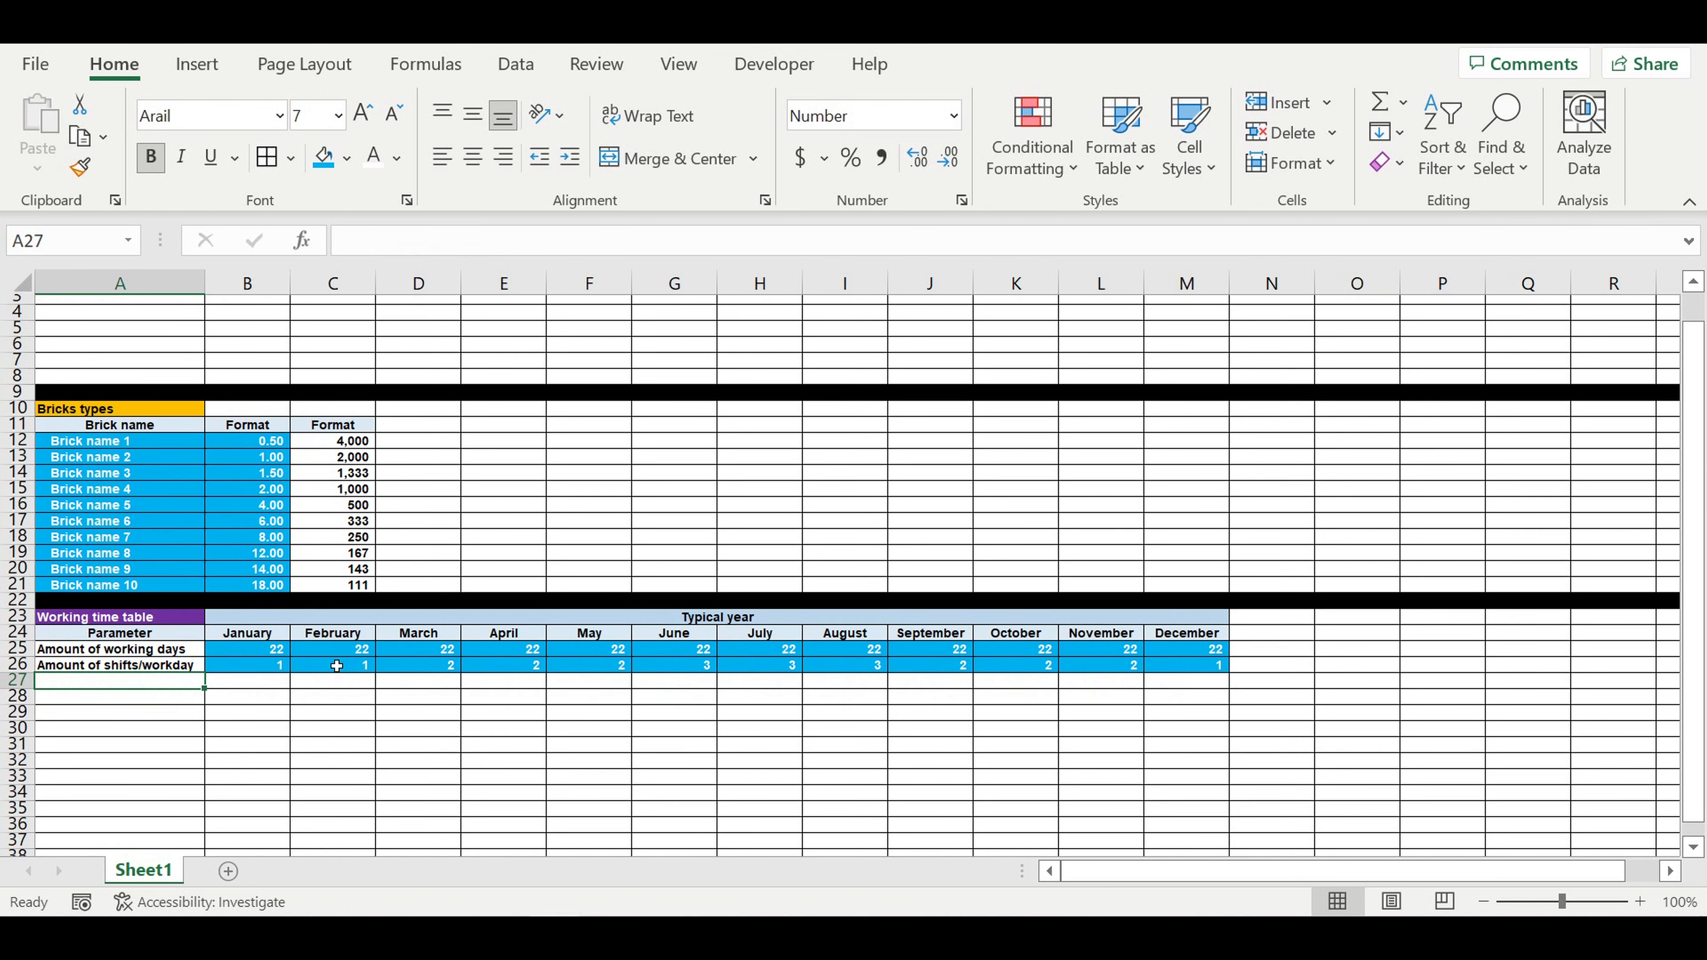
text(Working hours (hours)
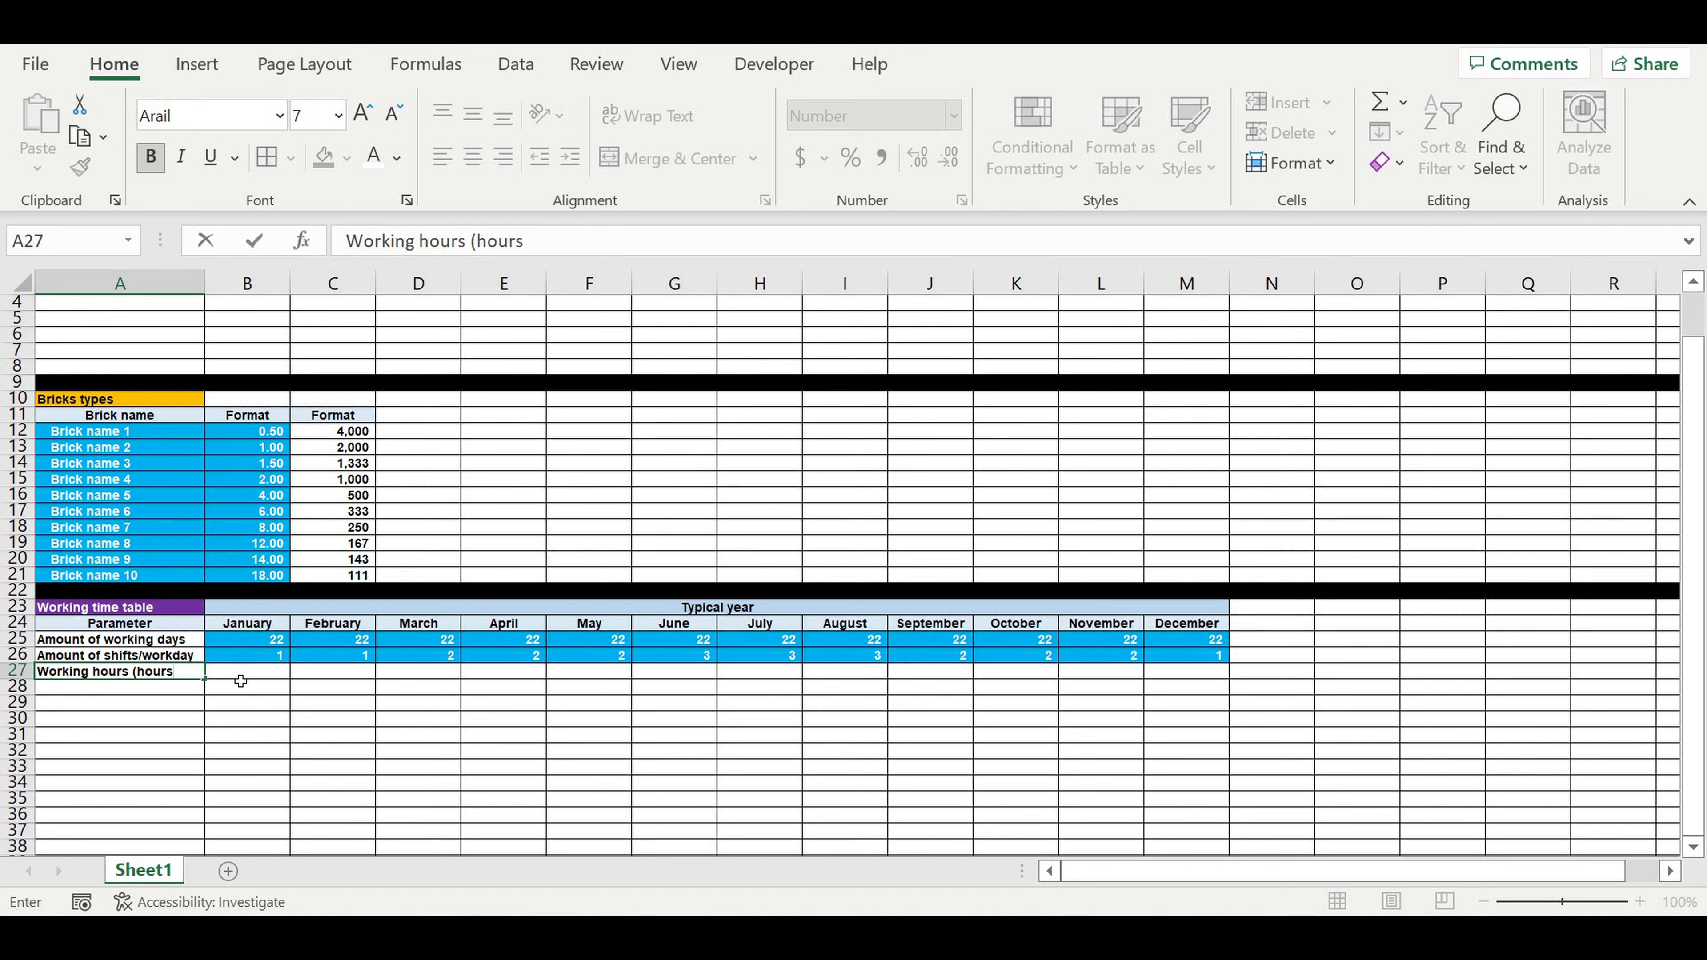
text(/month))
key(Return)
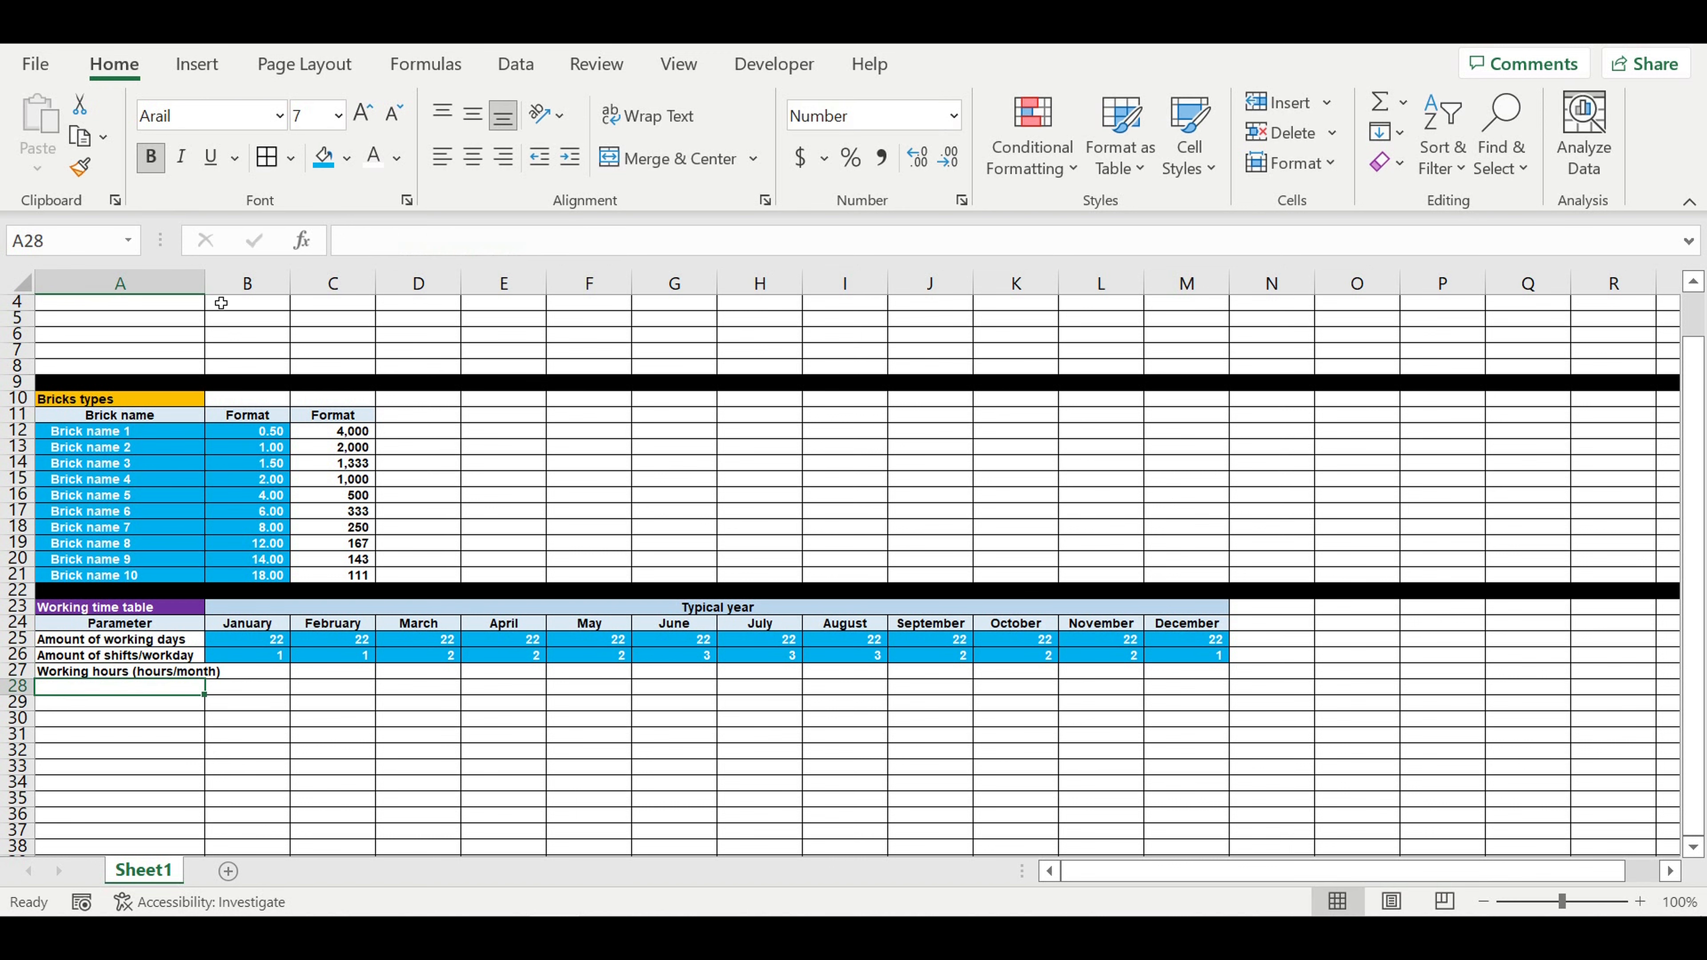
double_click(211, 290)
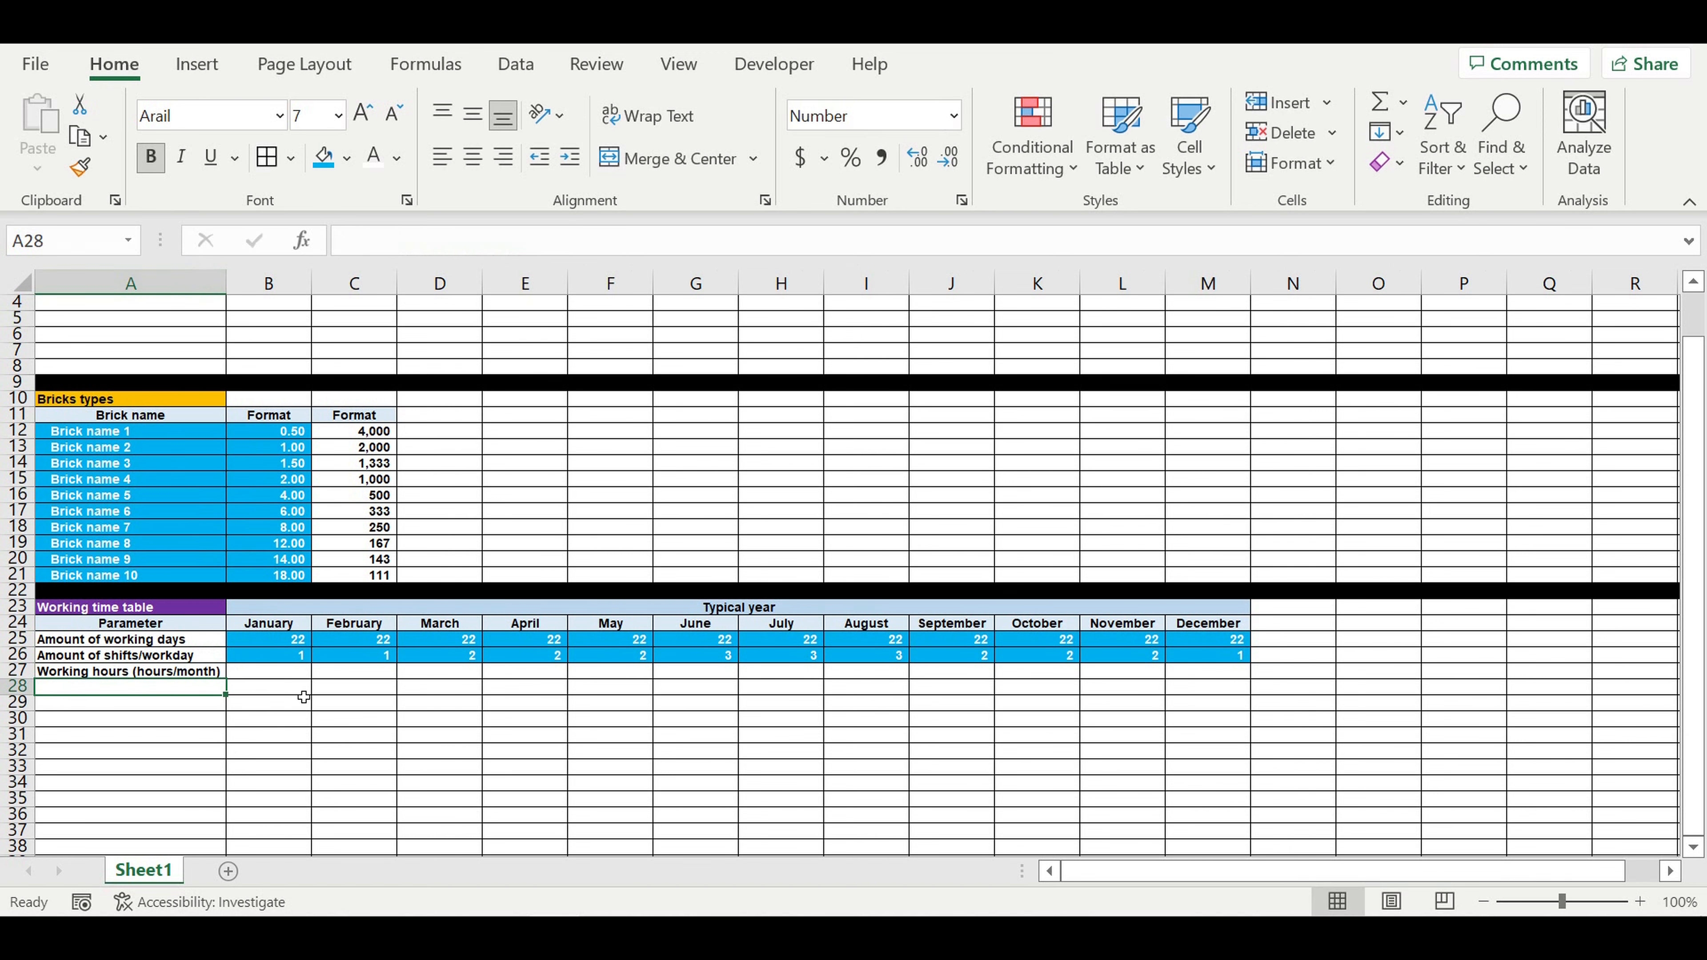
Step: Calculate January's working hours in B27 with =B25*B26*$B$2 and fill the formula across to December in M27
click(278, 678)
text(=)
click(277, 646)
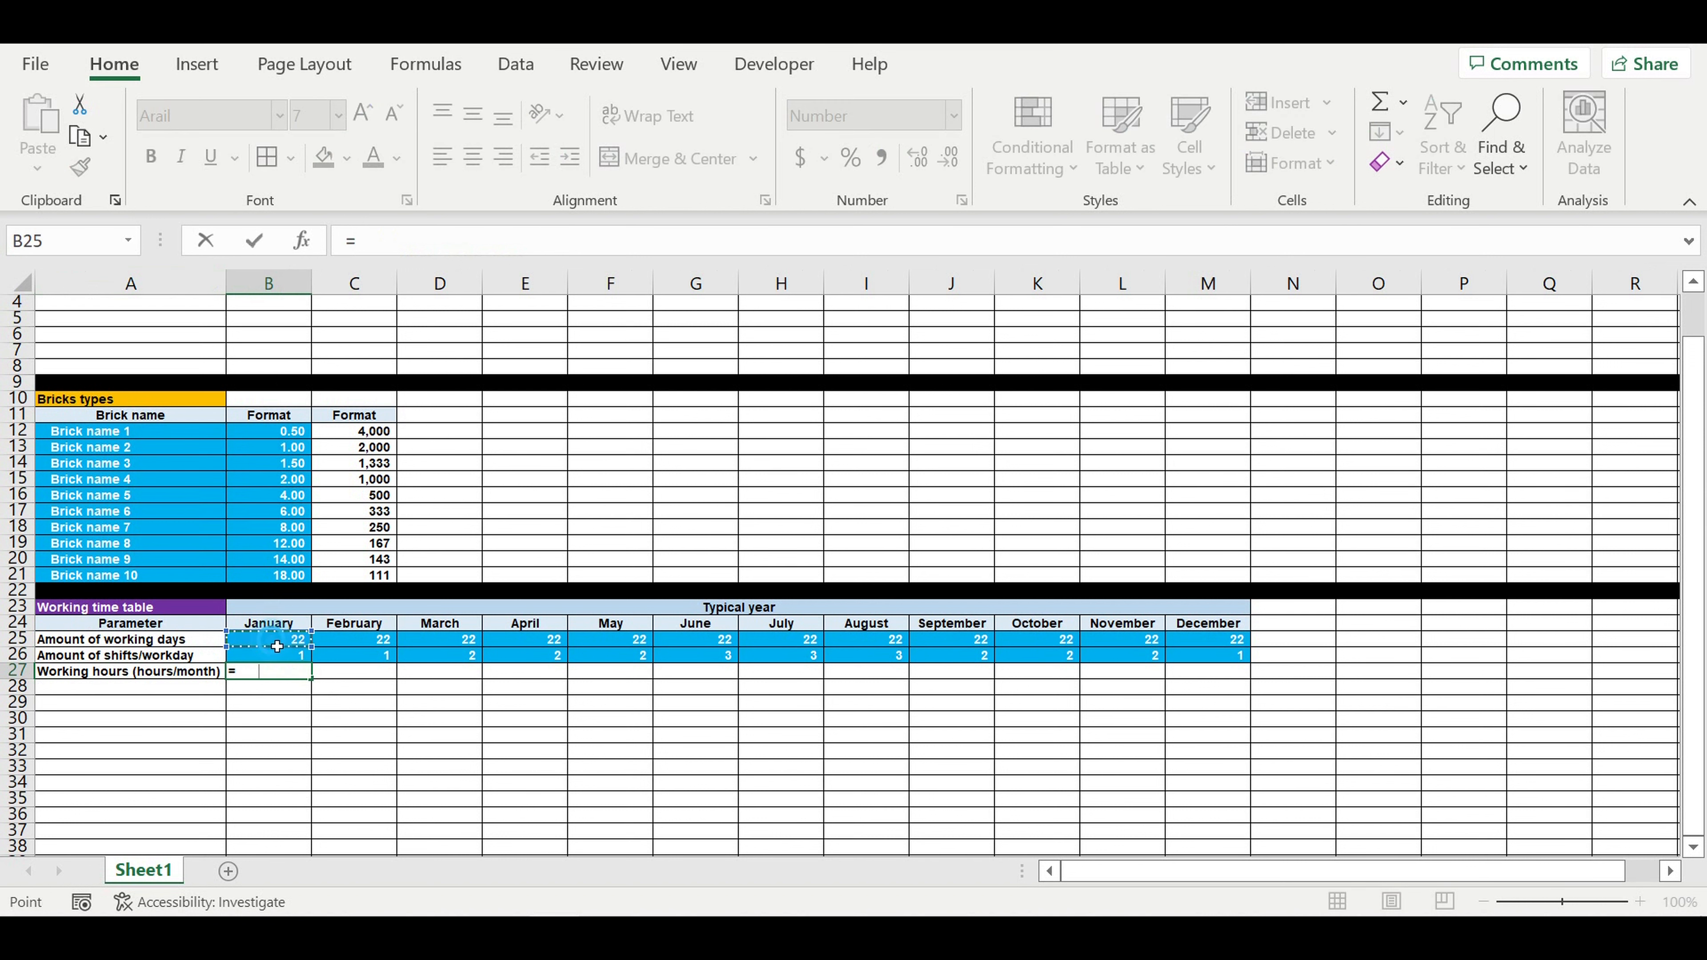
text(*)
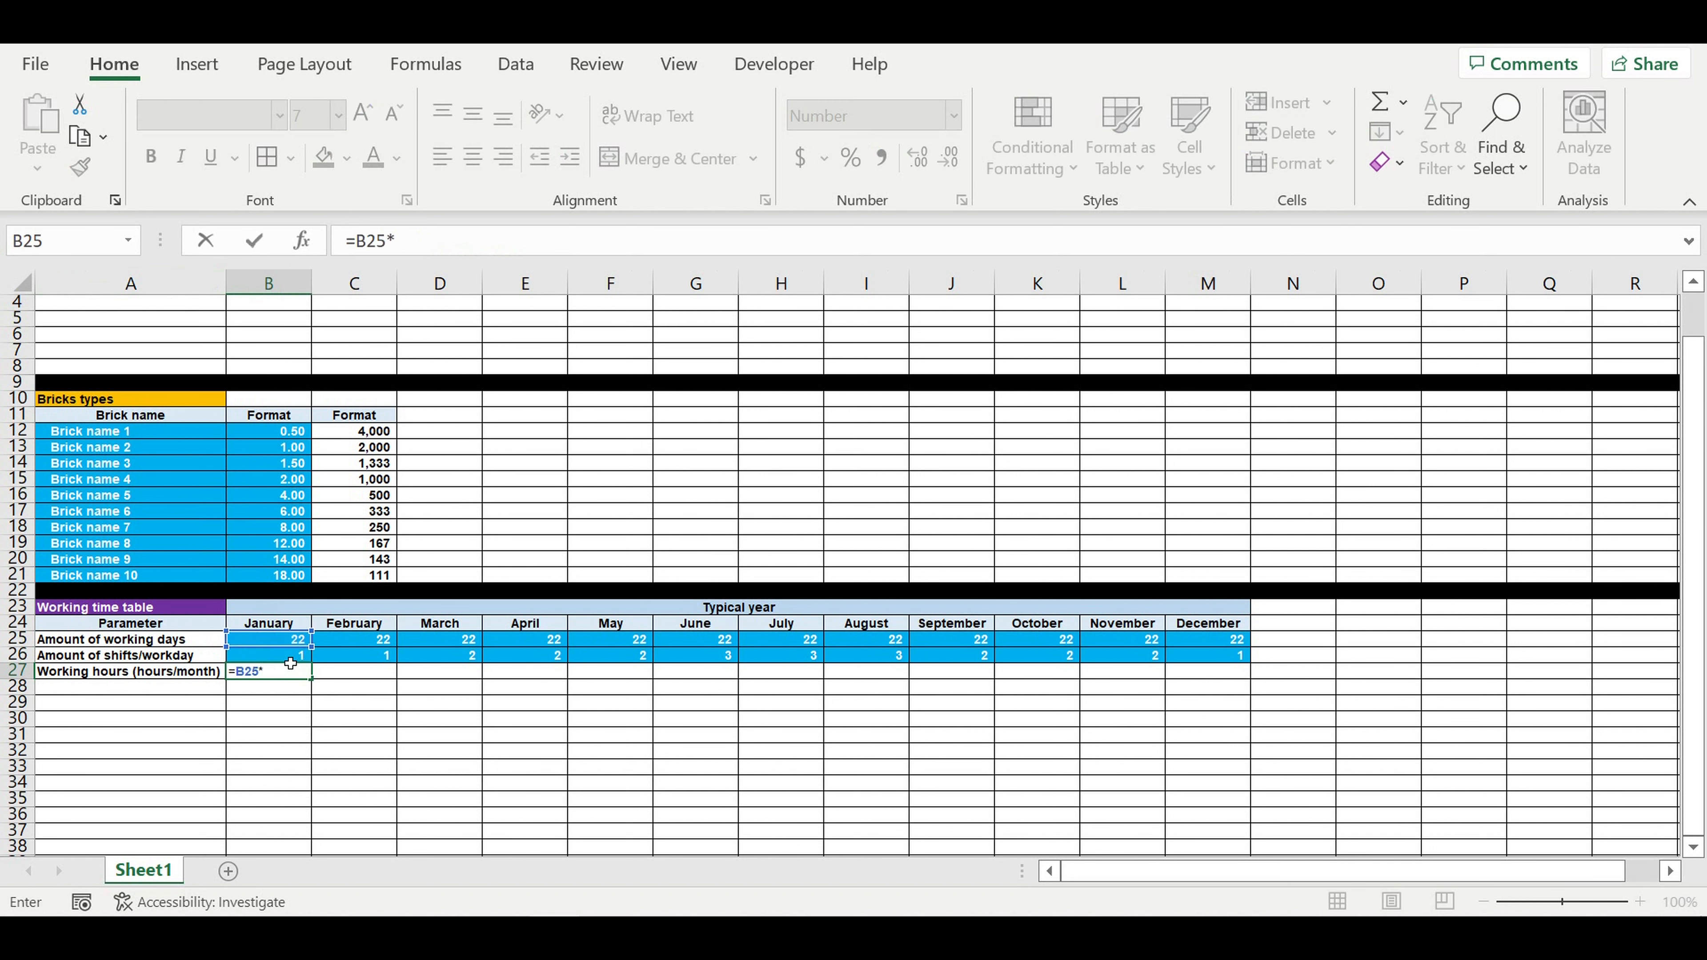
click(290, 660)
text(*)
scroll(290, 665, up, 1)
click(269, 318)
key(F4)
key(Return)
drag(271, 625, 1207, 625)
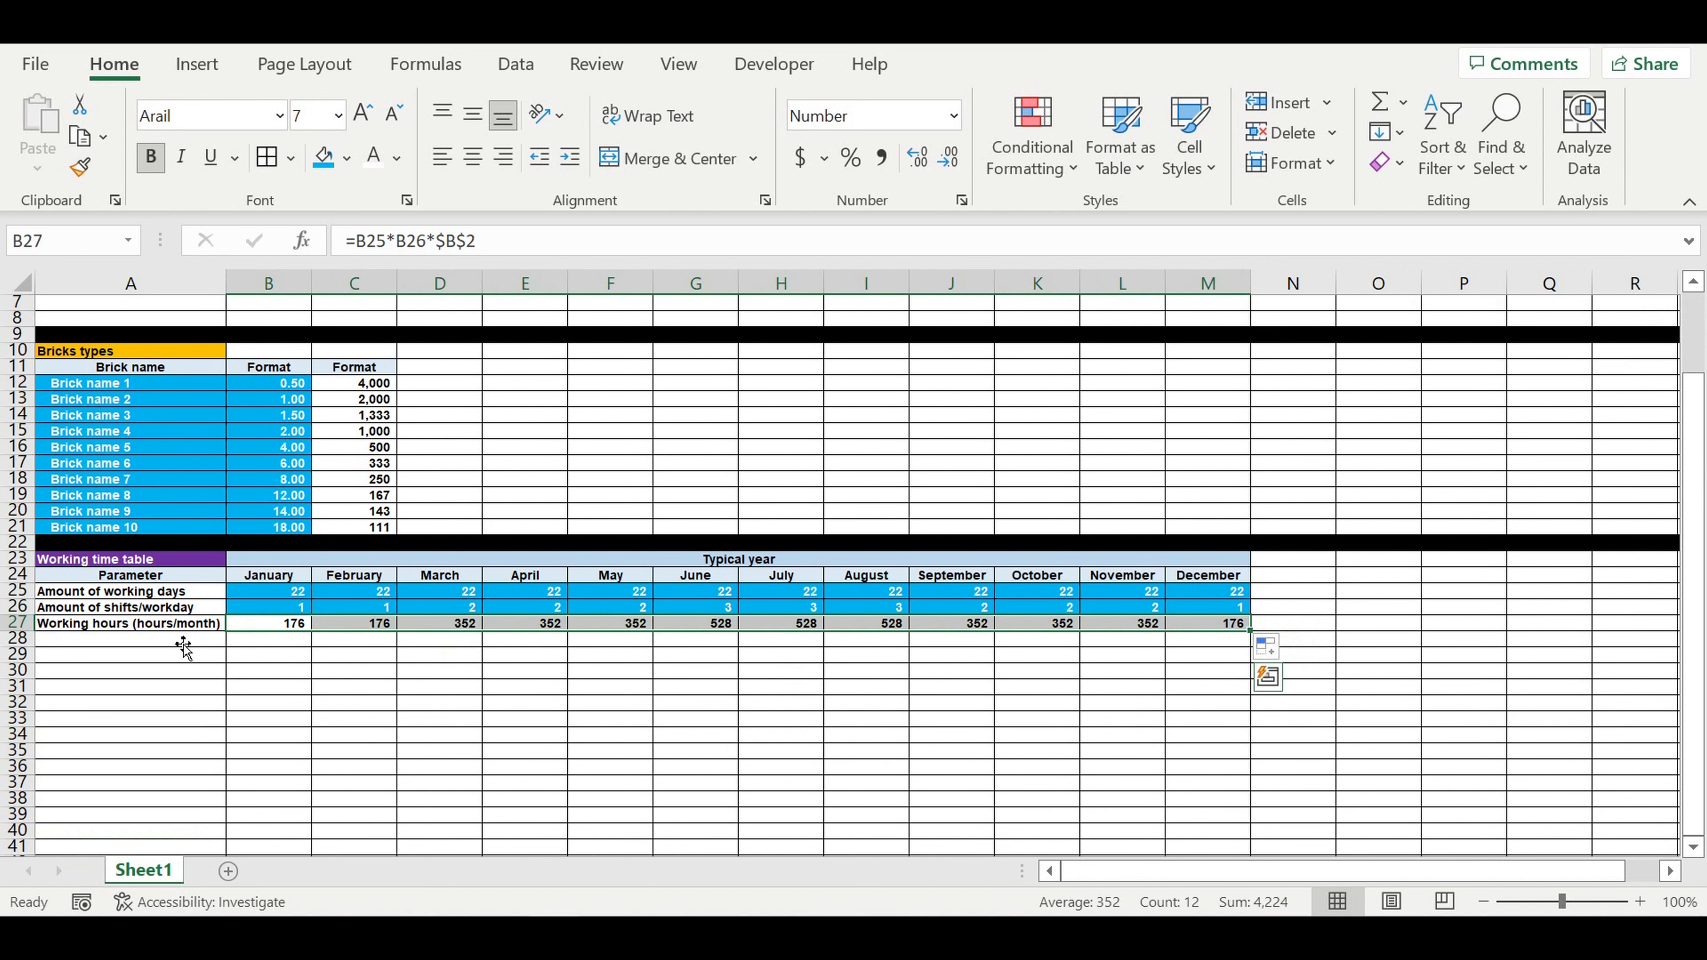
Step: Fill the whole of row 28 with black as a divider below the working time table
click(18, 638)
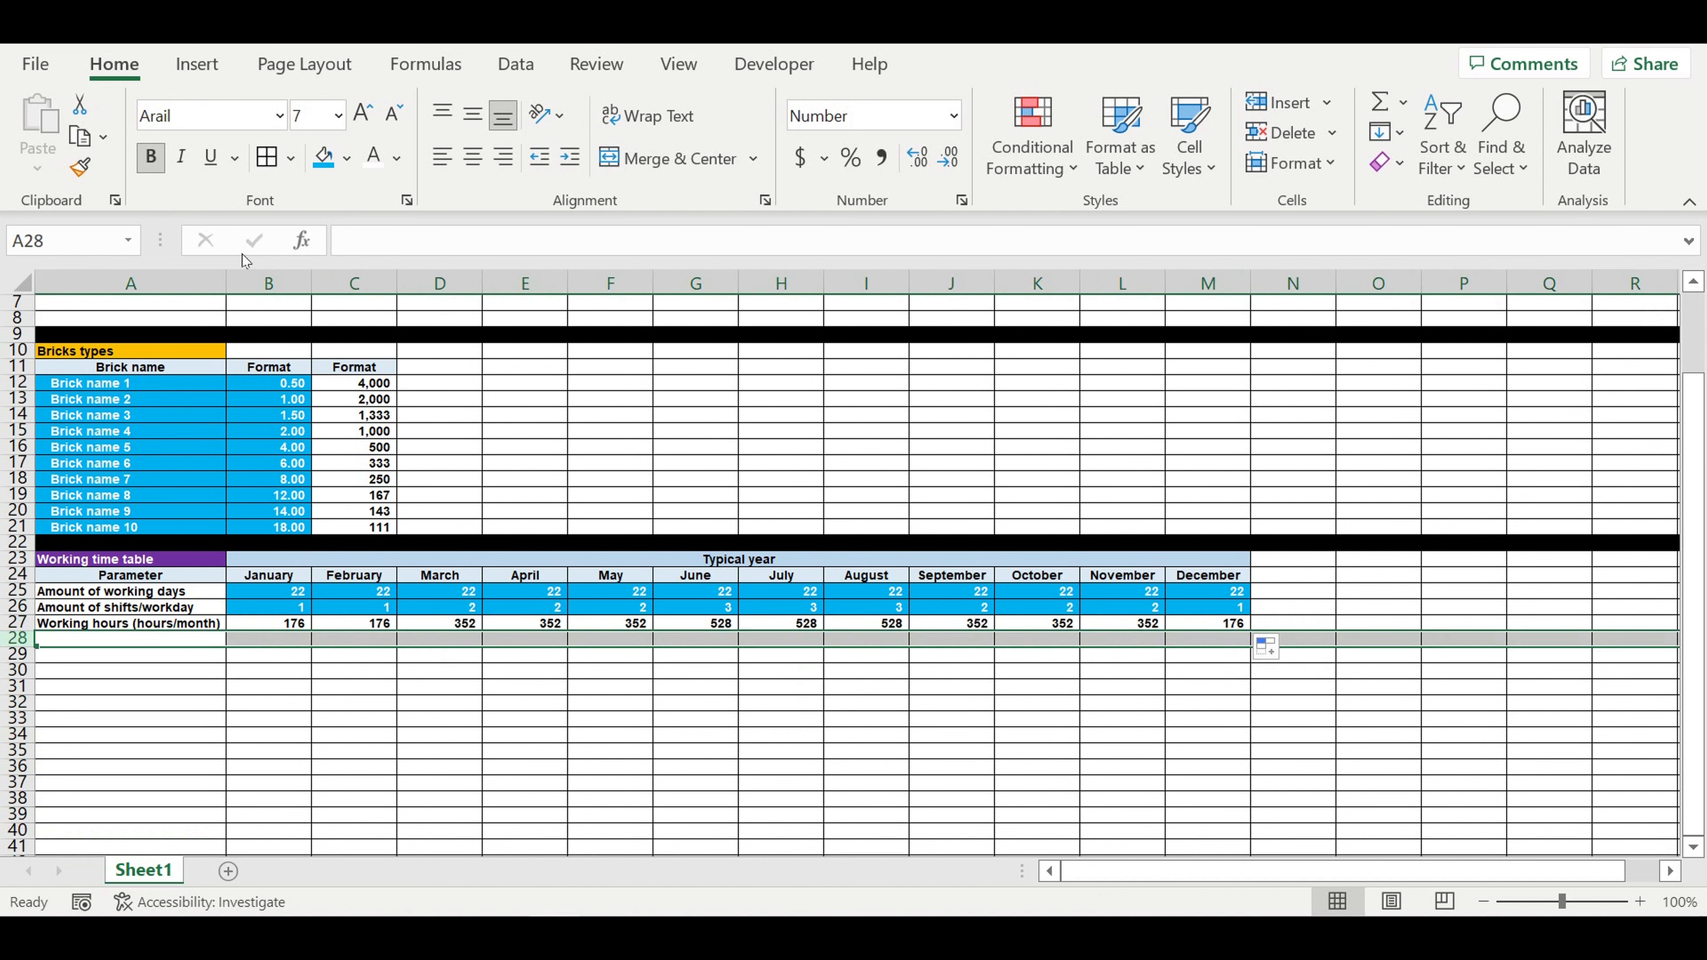
click(347, 158)
click(343, 230)
Step: Indent the parameter labels in A25:A27 by one level and autofit column A to its text
drag(131, 592, 131, 624)
click(570, 158)
double_click(226, 283)
click(168, 719)
drag(233, 386, 304, 528)
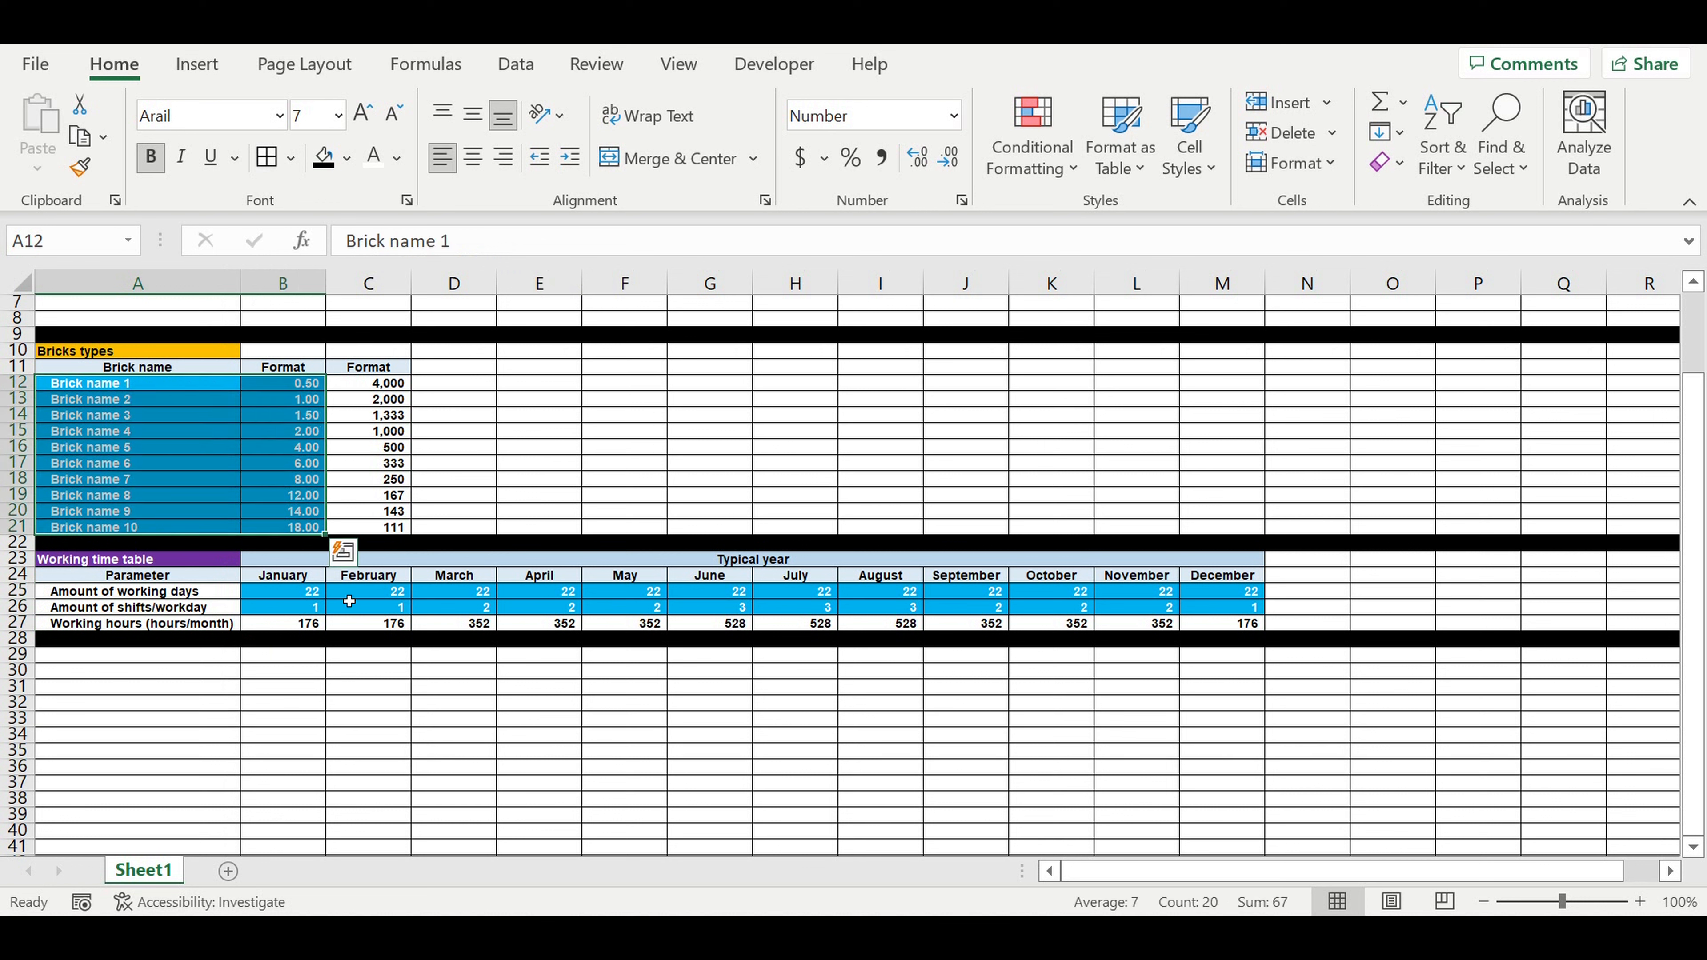
drag(296, 624, 1241, 627)
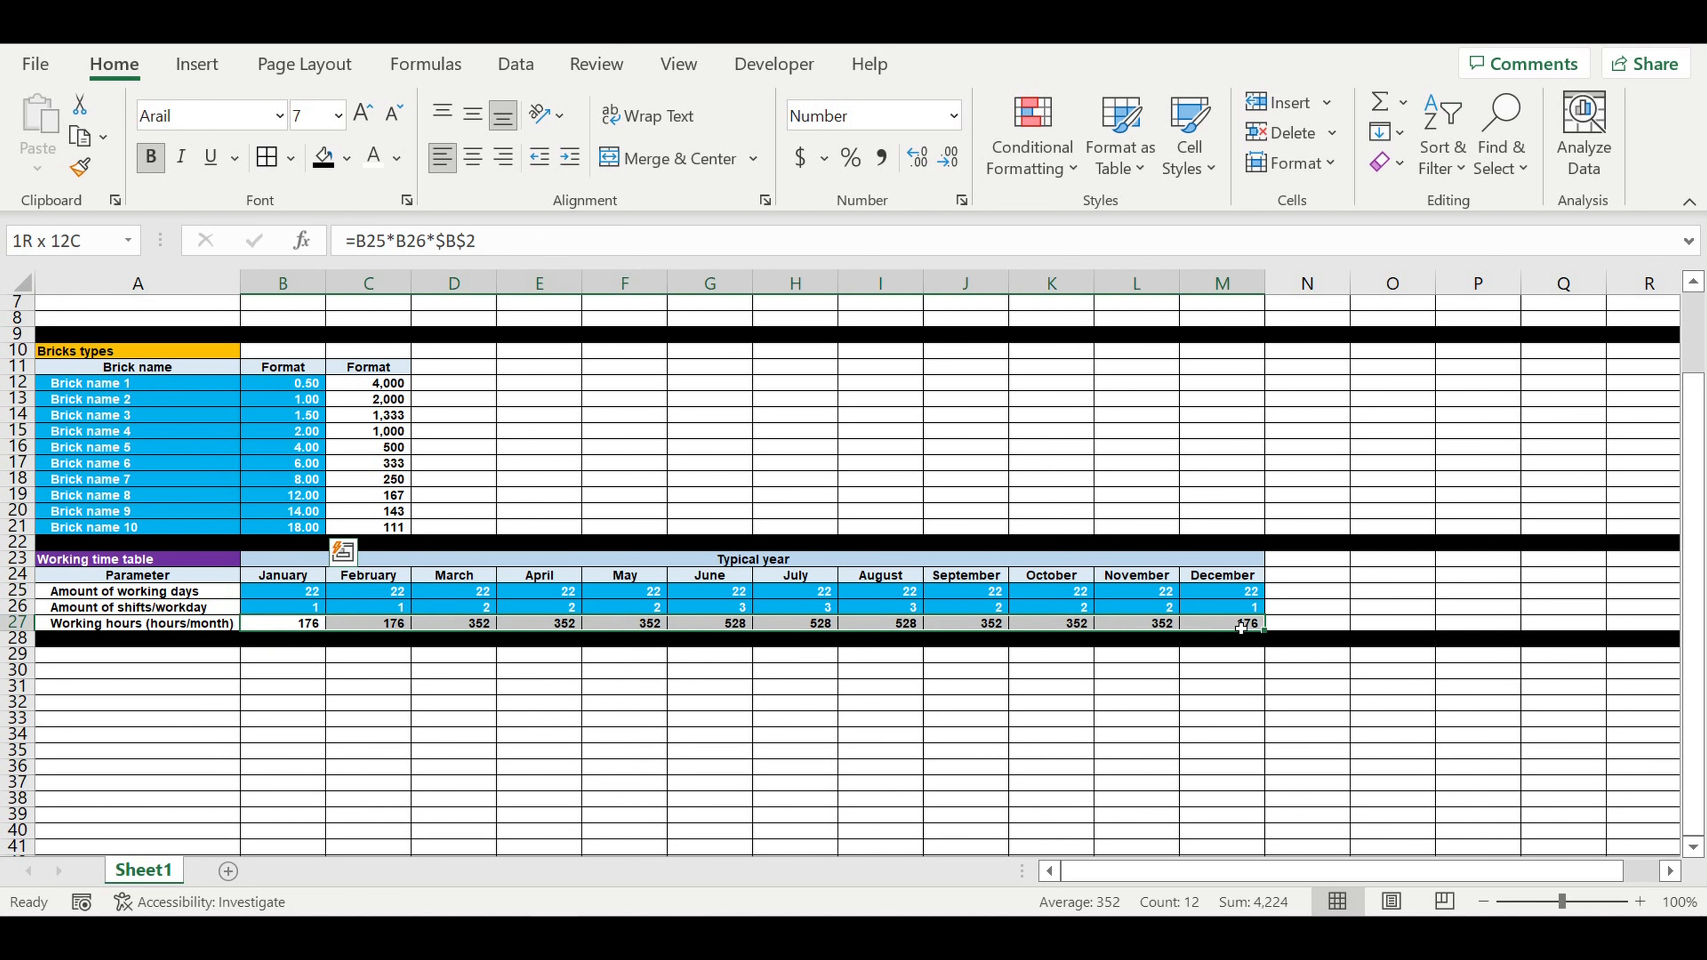
click(625, 718)
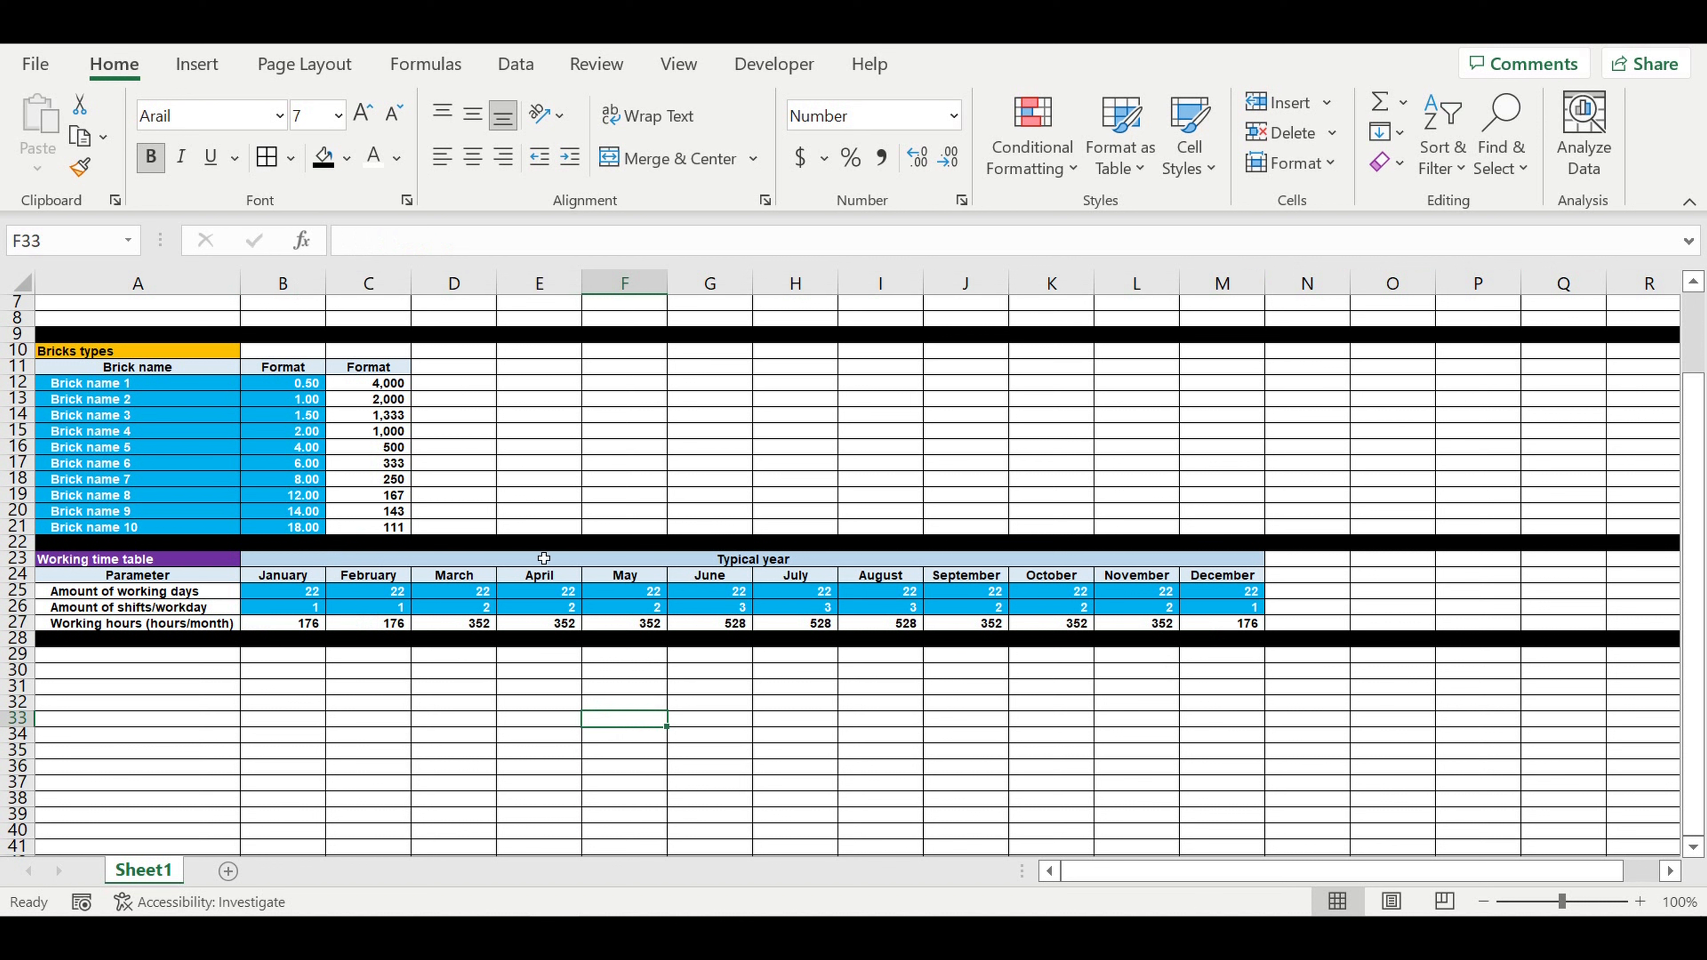
scroll(583, 559, up, 2)
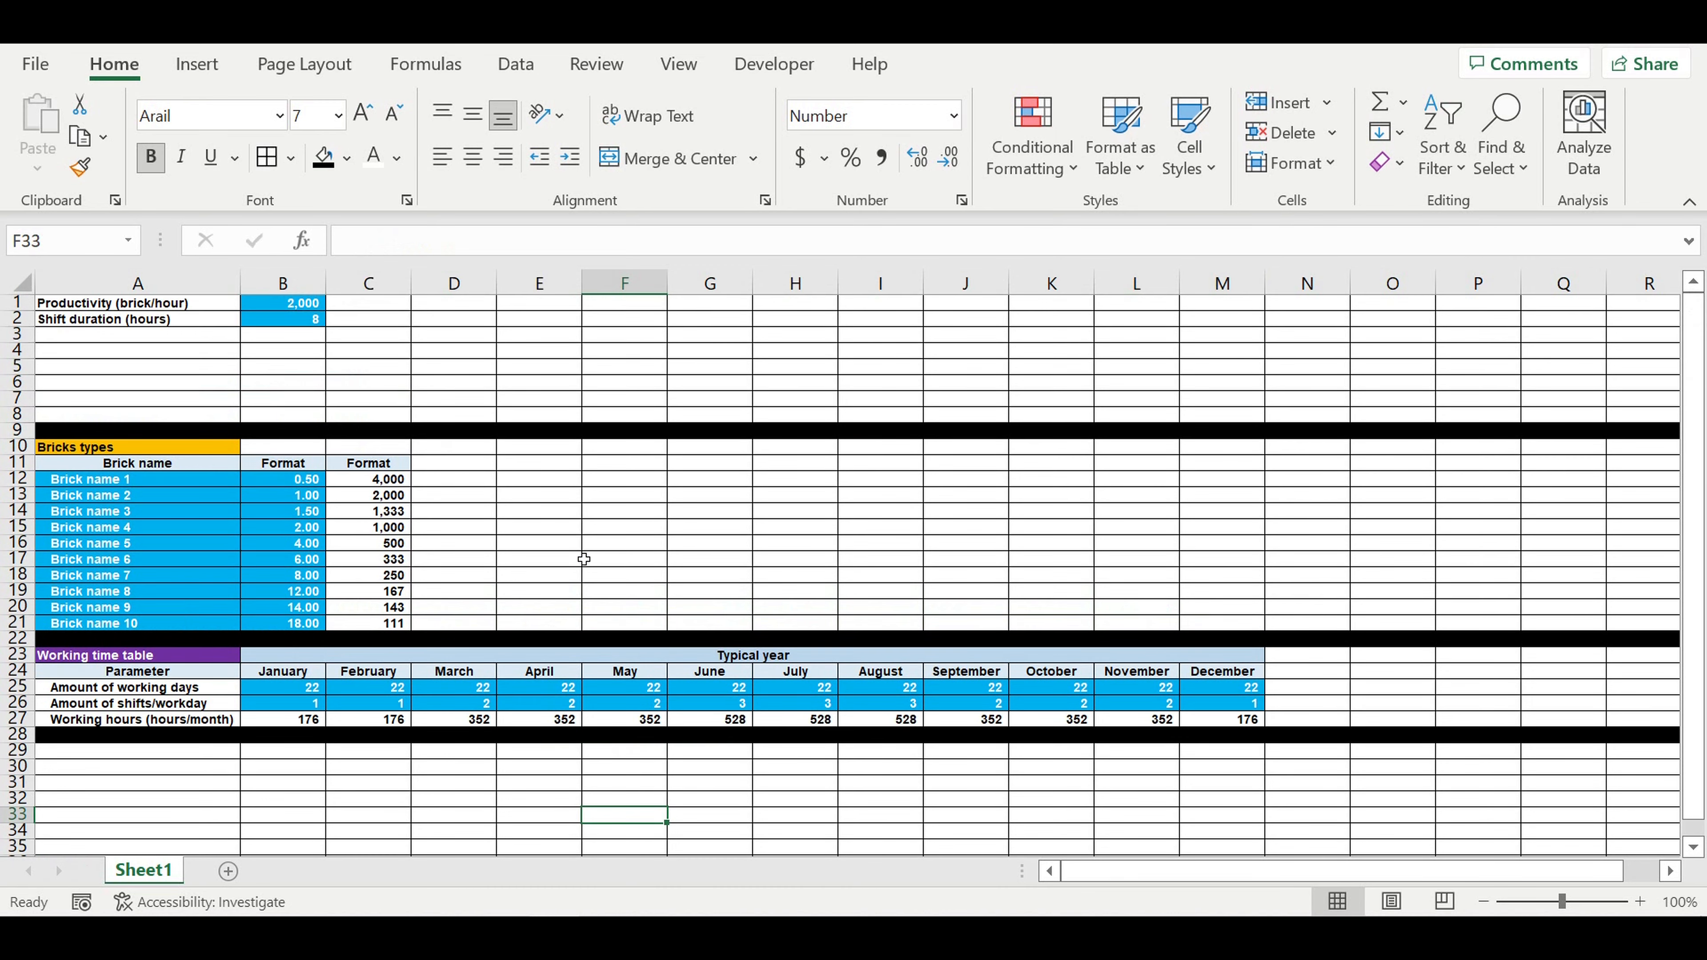